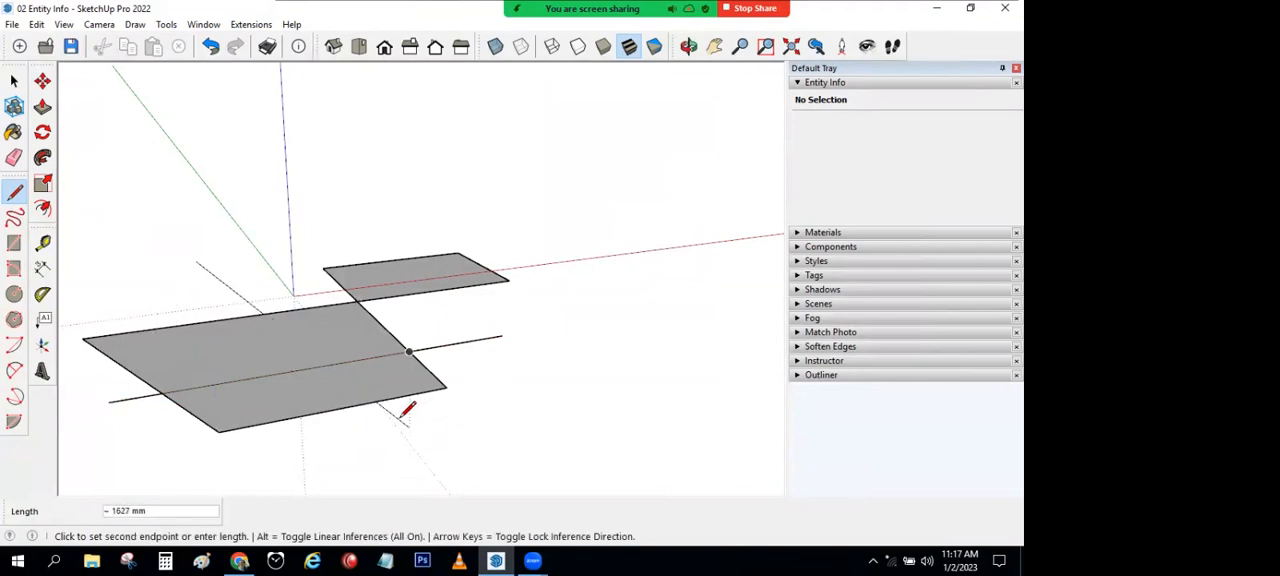
Step: Push/Pull the small rectangle up into a tall block and raise the large rectangle's back inner section about 322 mm
mouse_move(613, 405)
middle_down()
mouse_move(686, 363)
mouse_move(680, 374)
middle_up()
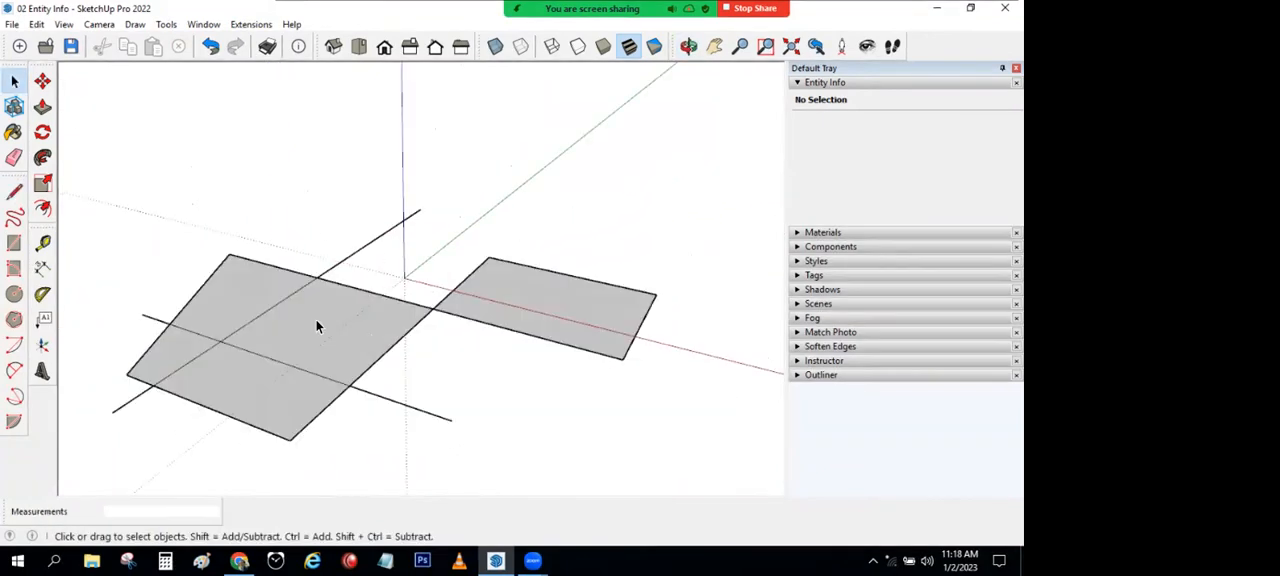
click(43, 110)
click(544, 307)
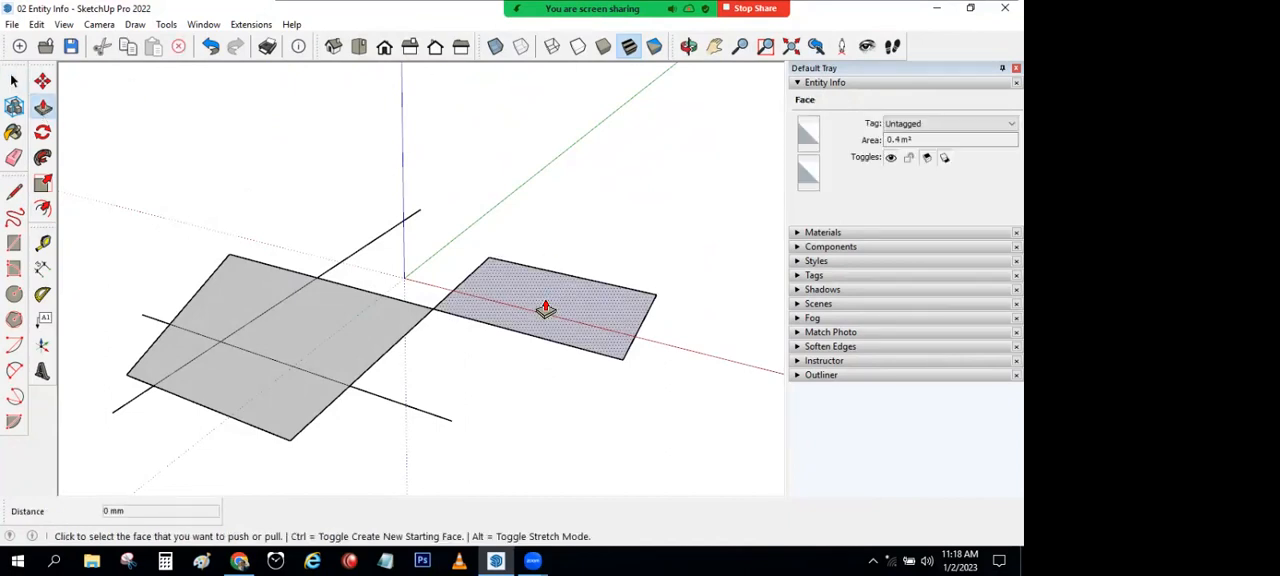
click(562, 182)
click(390, 326)
click(380, 257)
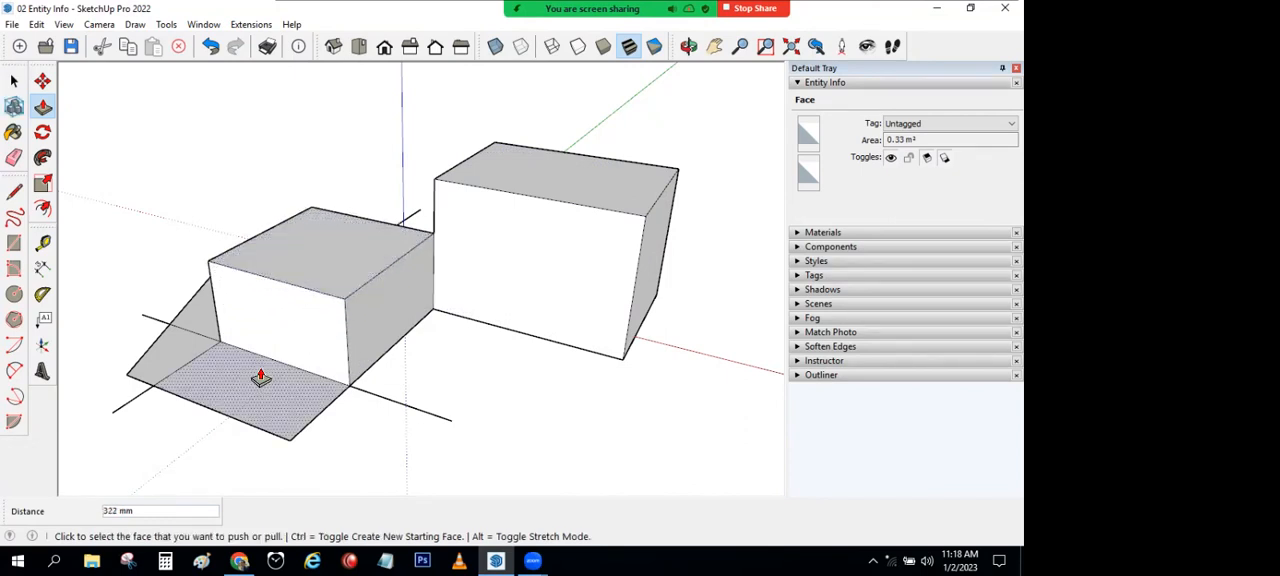
Step: Raise the large rectangle's remaining sections to different heights and Push/Pull the side face of its tallest section
click(257, 374)
click(259, 338)
middle_drag(223, 331, 470, 375)
click(350, 460)
click(351, 462)
click(248, 413)
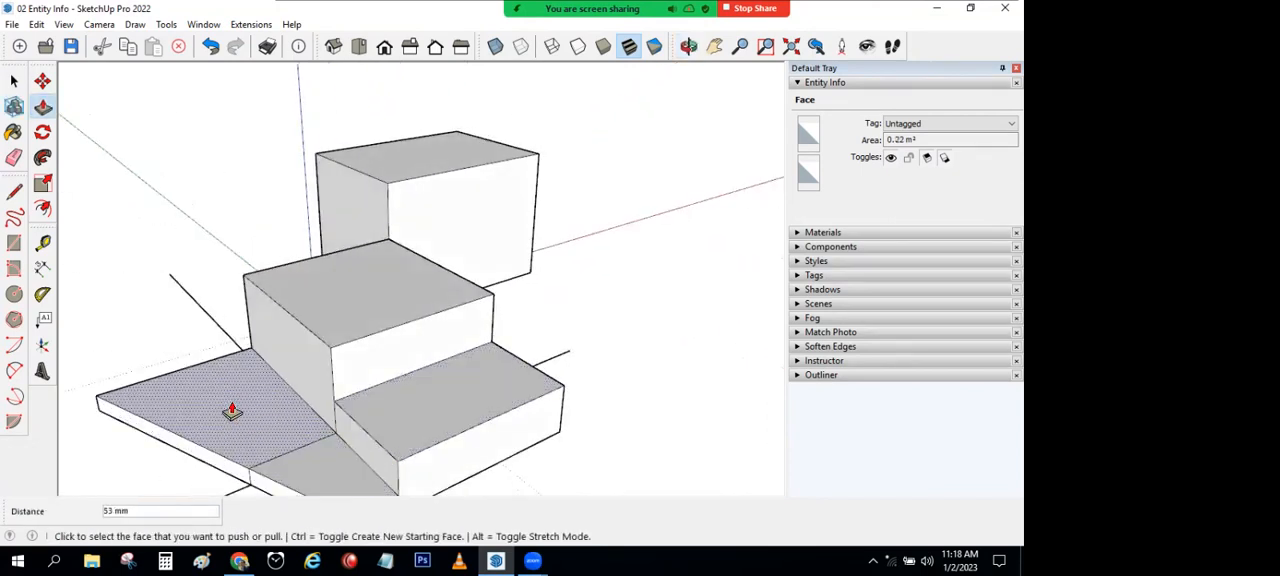
click(232, 398)
middle_drag(437, 397, 391, 386)
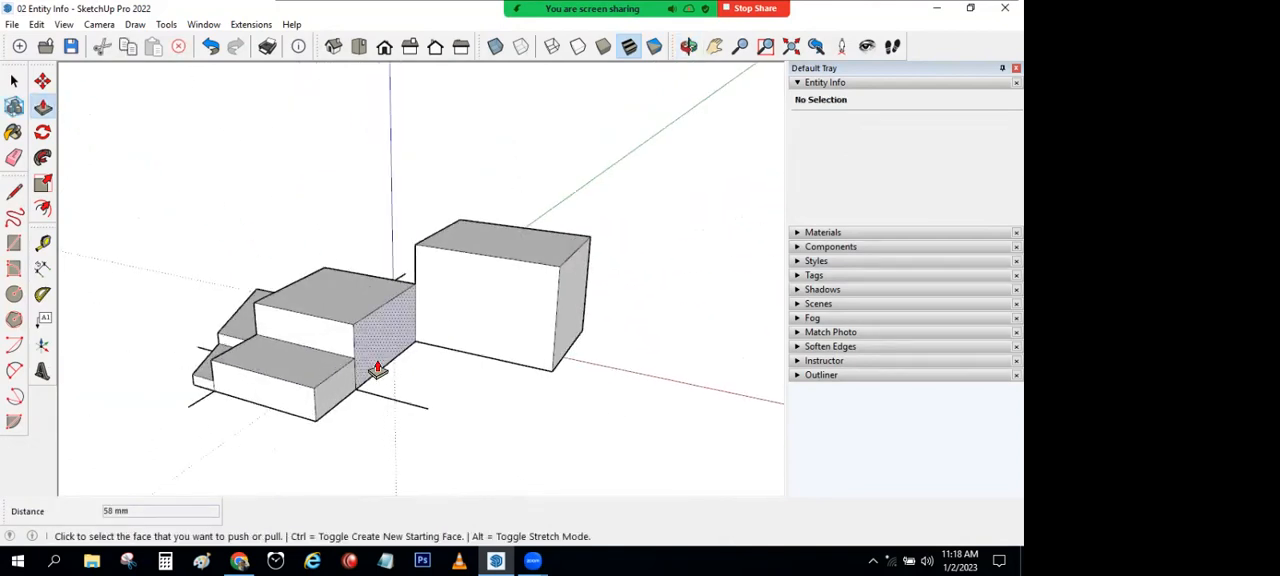
click(377, 369)
click(382, 418)
Step: Draw a ground rectangle of about 488 by 1069 mm and pull it up into a tall box
click(240, 405)
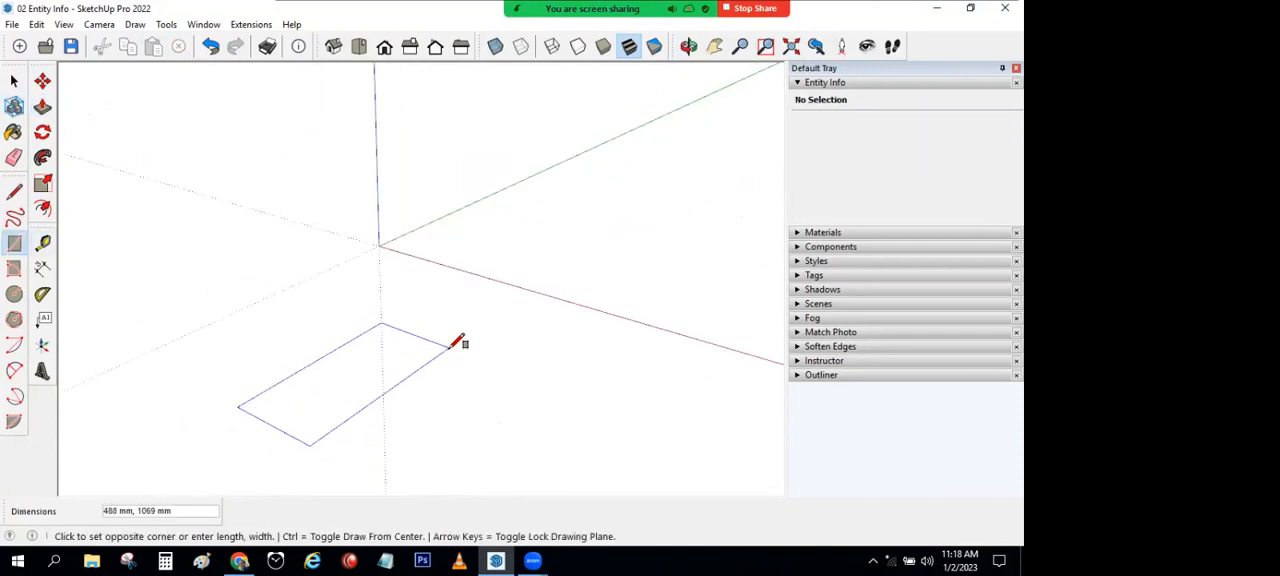
click(451, 345)
click(42, 106)
click(360, 383)
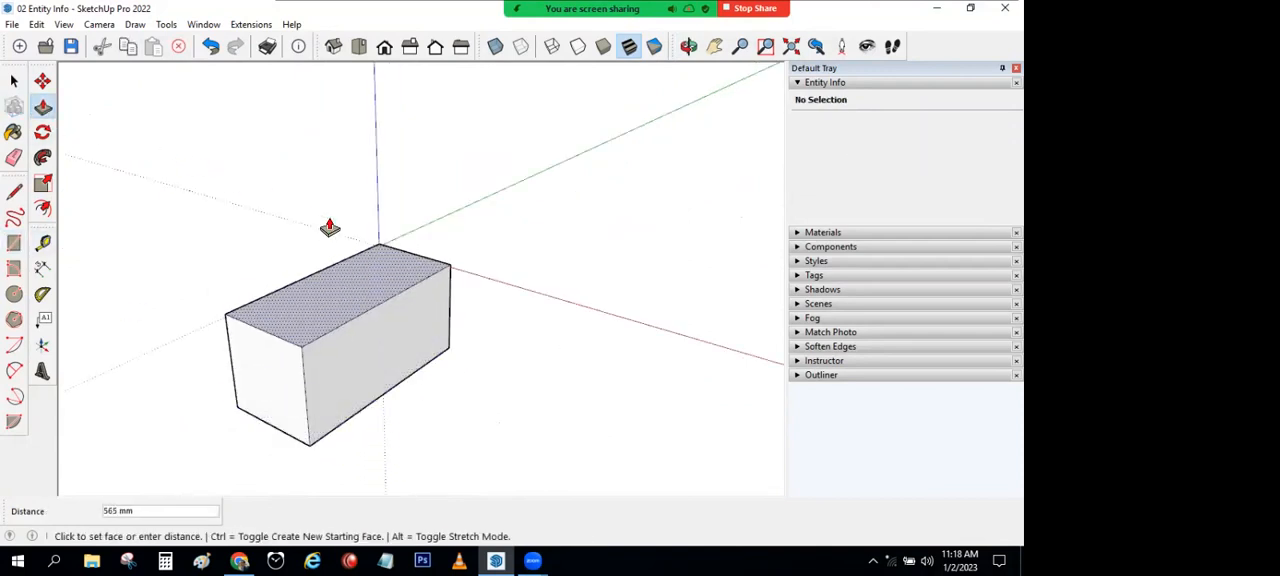
click(298, 189)
Step: Outline part of the box's long side face with lines from the top edge's middle down and across to the front vertical edge
click(14, 191)
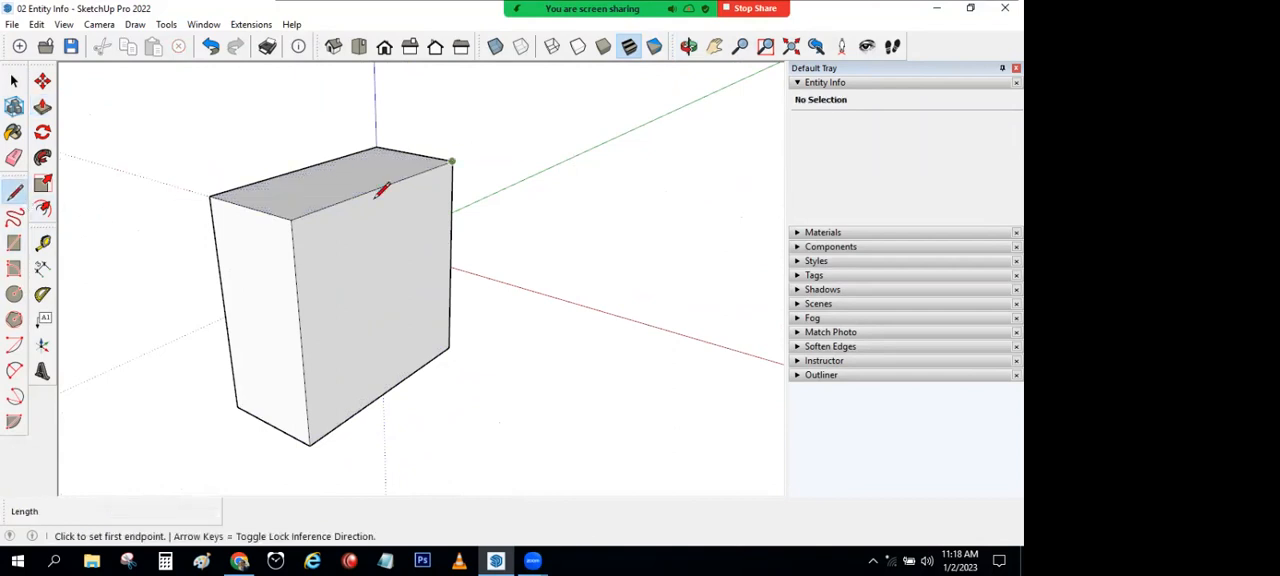
click(363, 194)
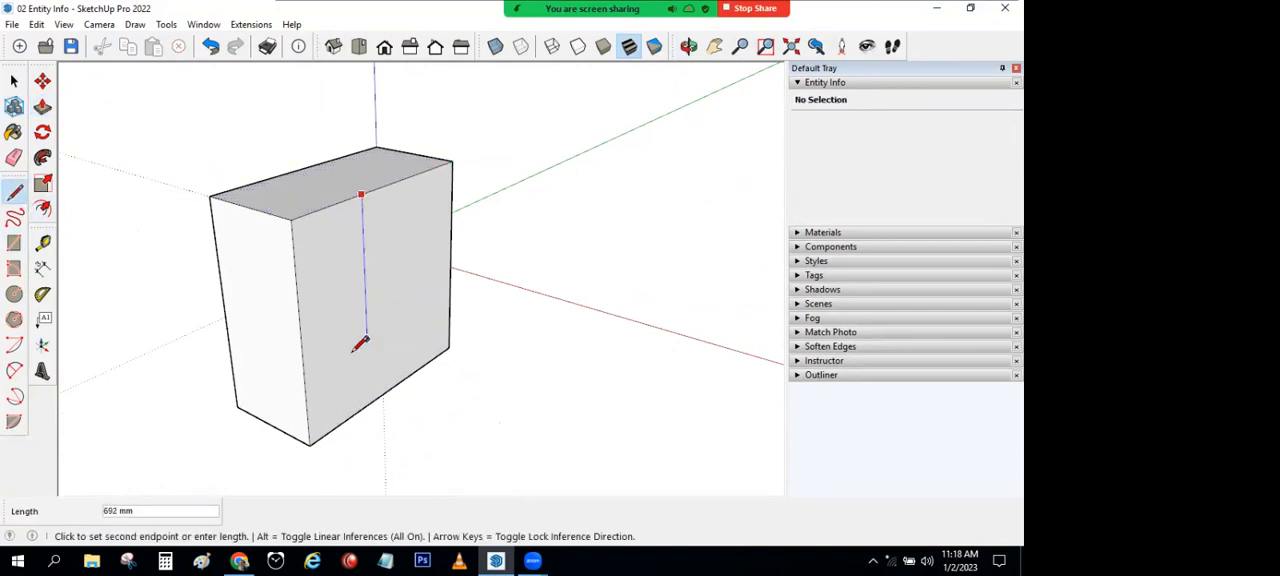
click(303, 376)
Step: Push the outlined side area inward and the recess's end face back about 460 mm, leaving thin back and end walls
click(42, 106)
click(295, 270)
click(285, 273)
click(310, 266)
click(351, 240)
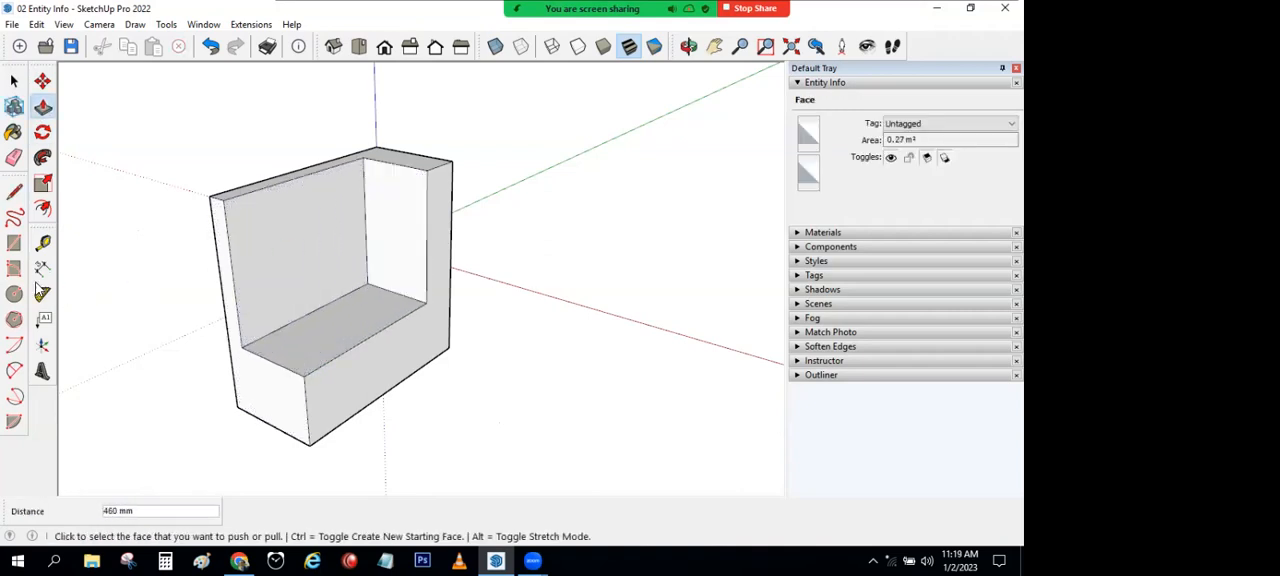
Step: Draw an upright window-sized rectangle on the inner face of the thin back wall
click(14, 243)
click(249, 212)
click(311, 283)
Step: Try to push the window rectangle about 1021 mm, well beyond the back of the wall
click(42, 106)
click(271, 275)
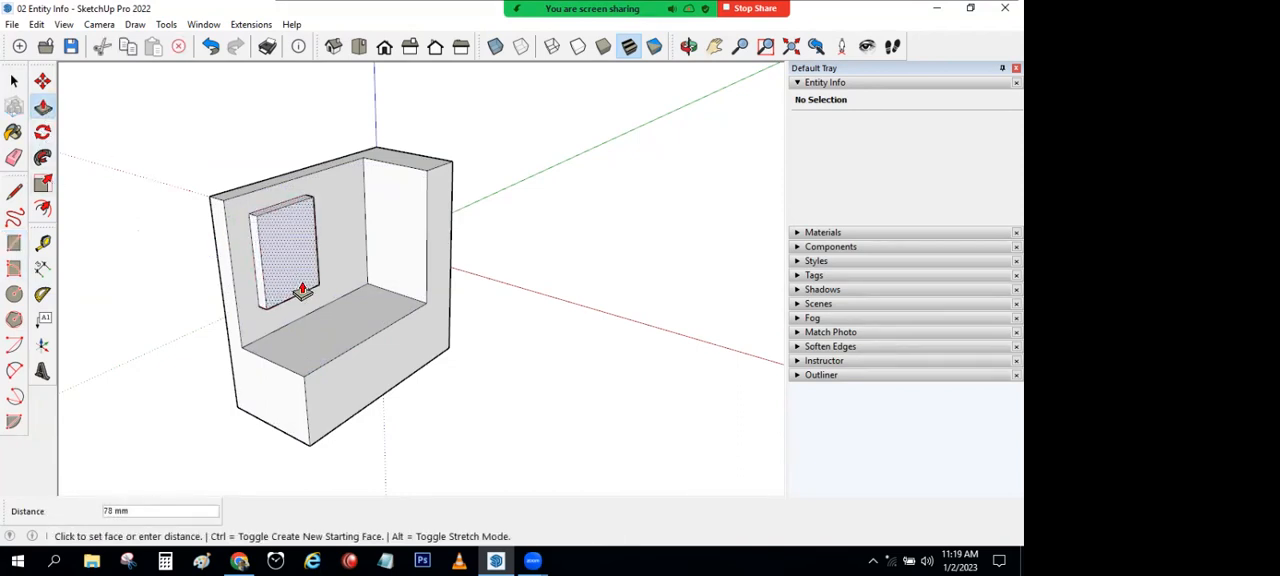
click(143, 215)
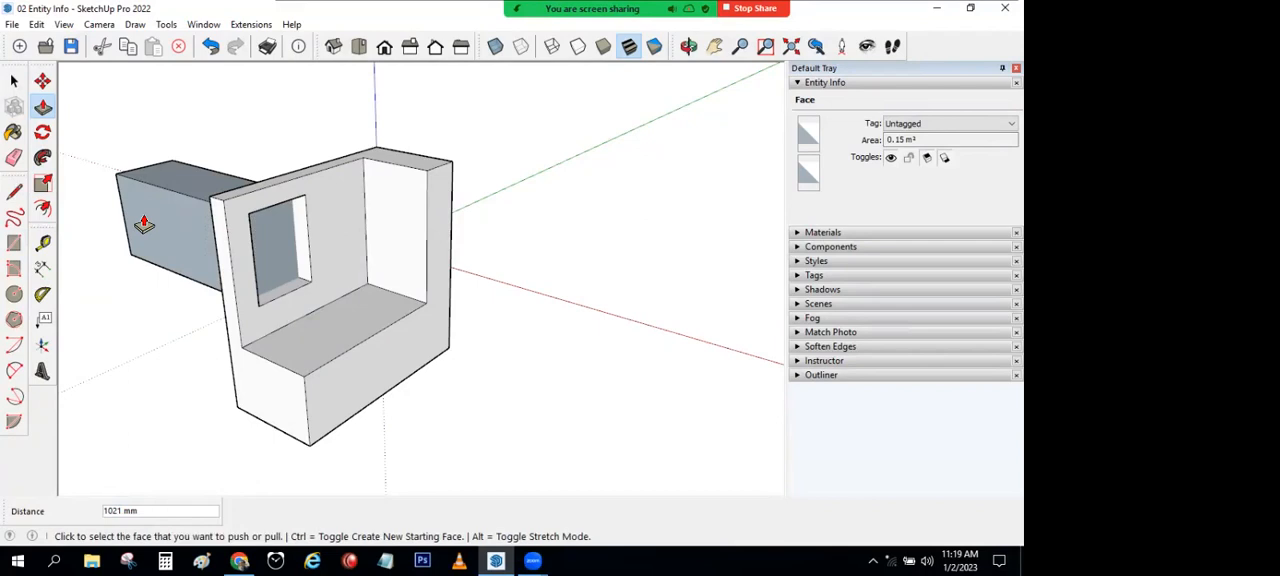
click(210, 46)
Step: Push the window rectangle back 91 mm, through the wall's thickness, to cut an opening
scroll(300, 274, up, 3)
click(297, 274)
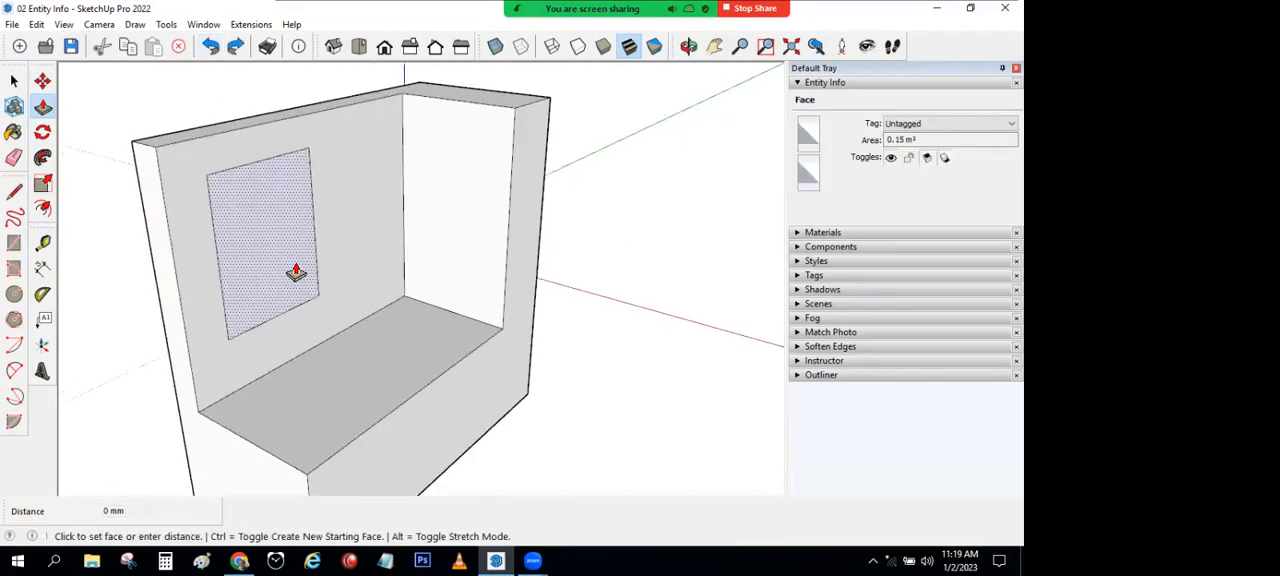
click(257, 220)
scroll(365, 350, down, 5)
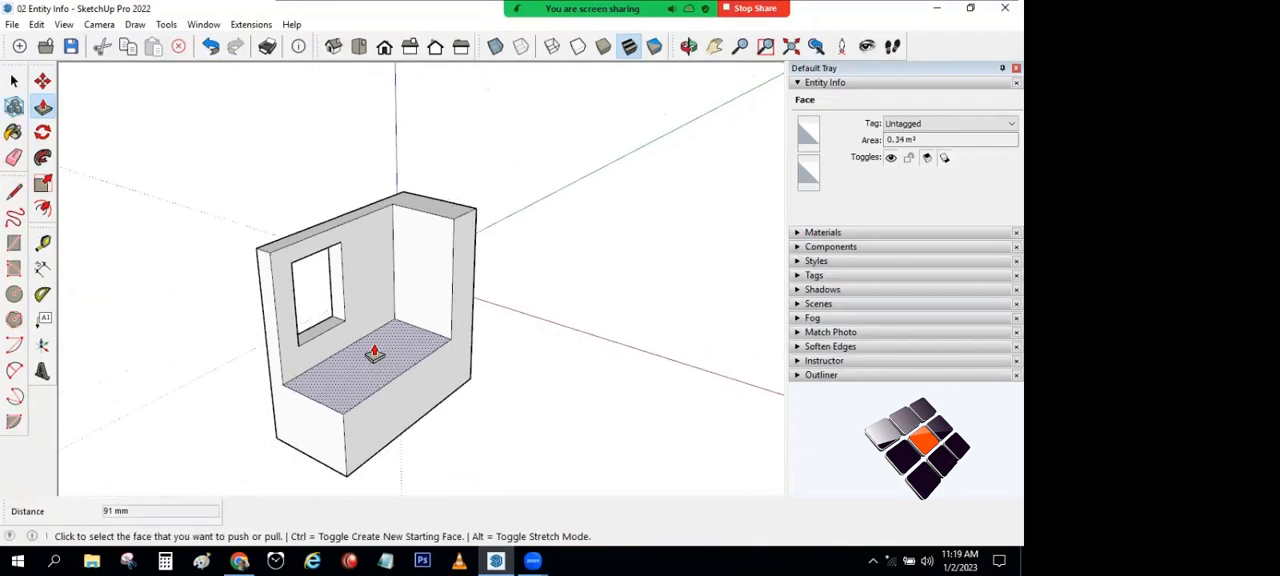
Step: Raise the top face of the back and end walls with Push/Pull
click(343, 219)
click(322, 165)
click(14, 80)
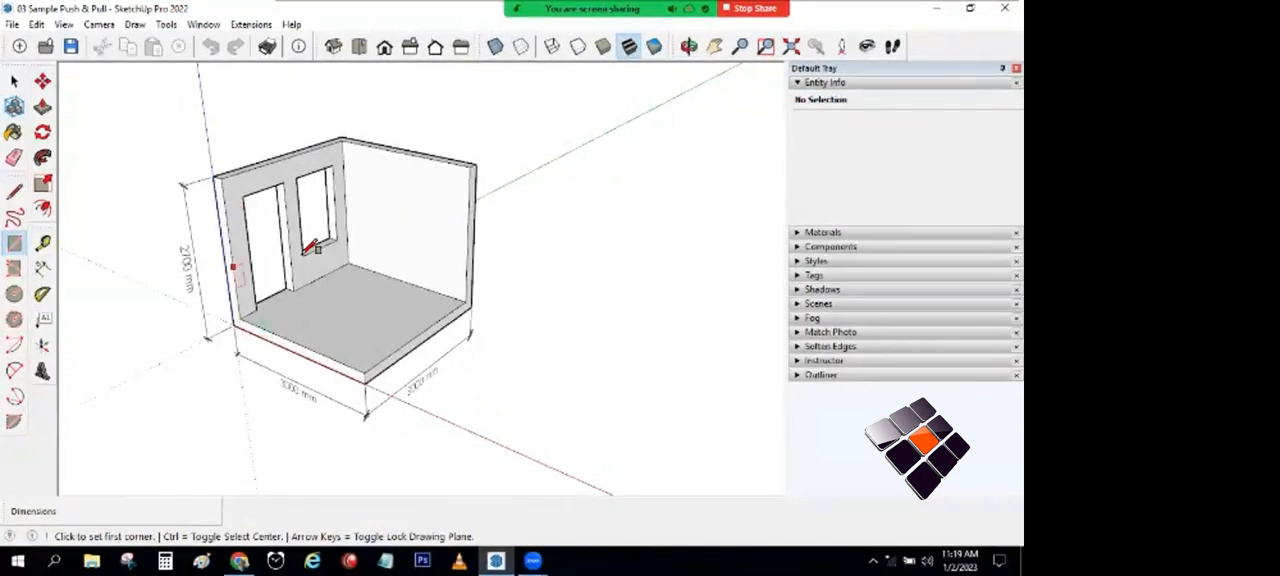
Step: Draw a 3000 by 3000 mm rectangle on the ground beside the sample room, starting on the red axis
click(498, 443)
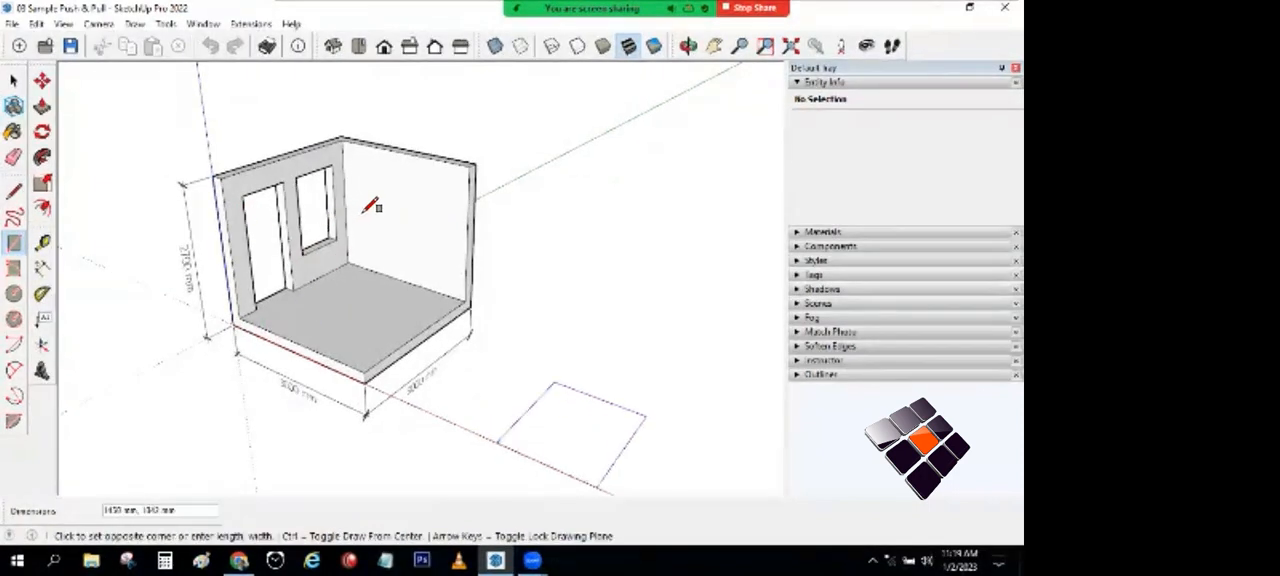
shift+middle_drag(443, 250, 343, 171)
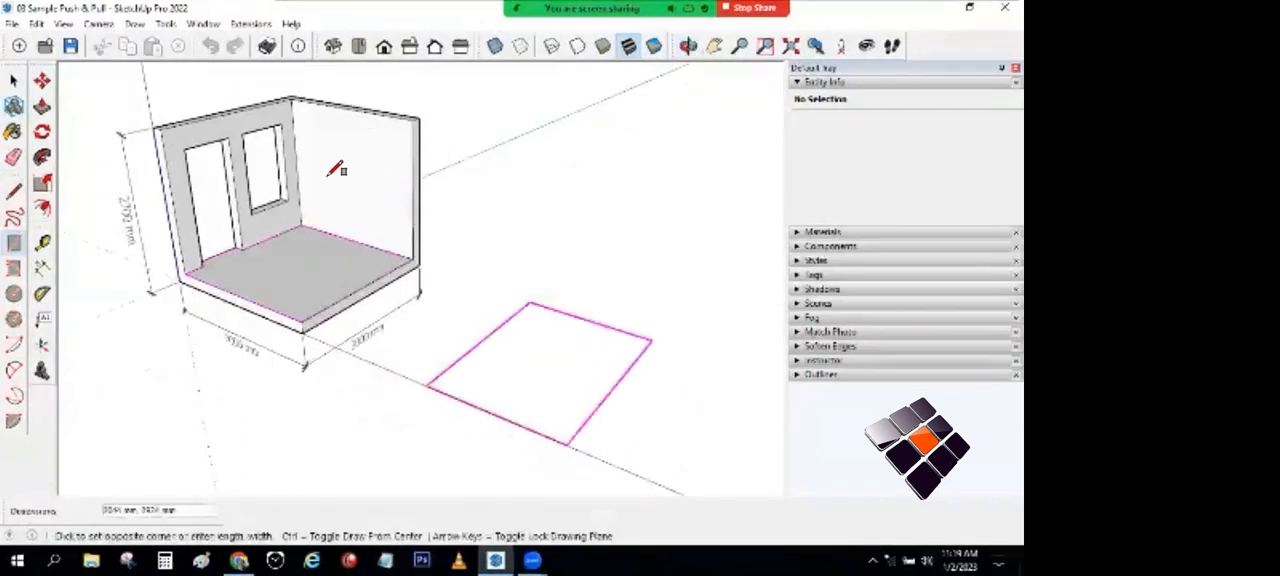
text(3000,3000)
key(Return)
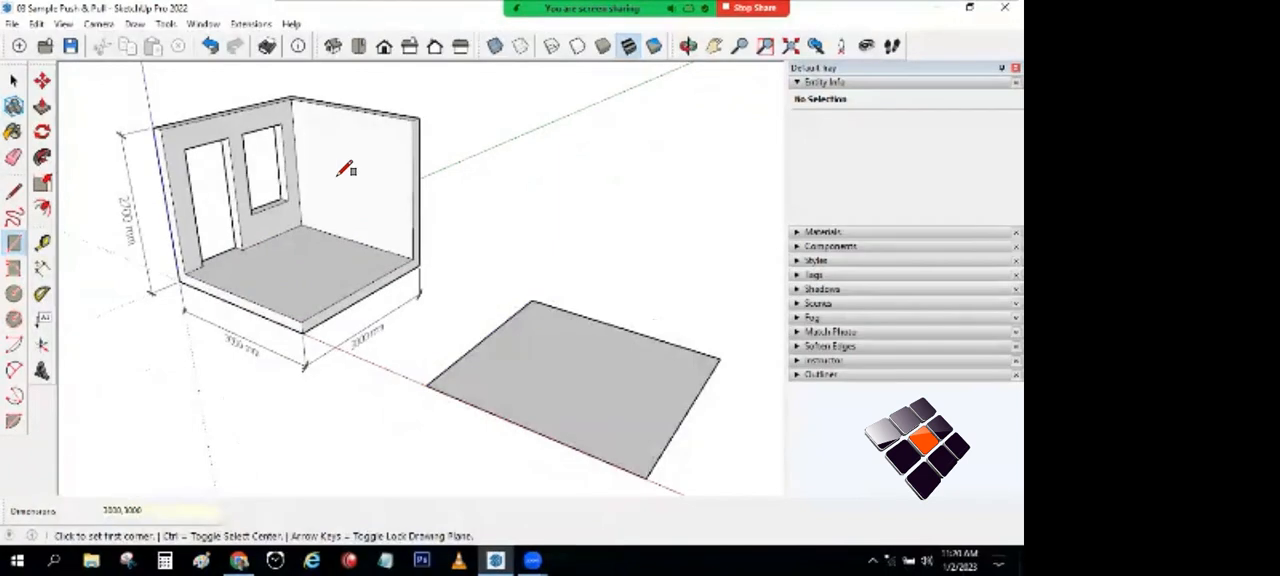
middle_drag(345, 170, 222, 188)
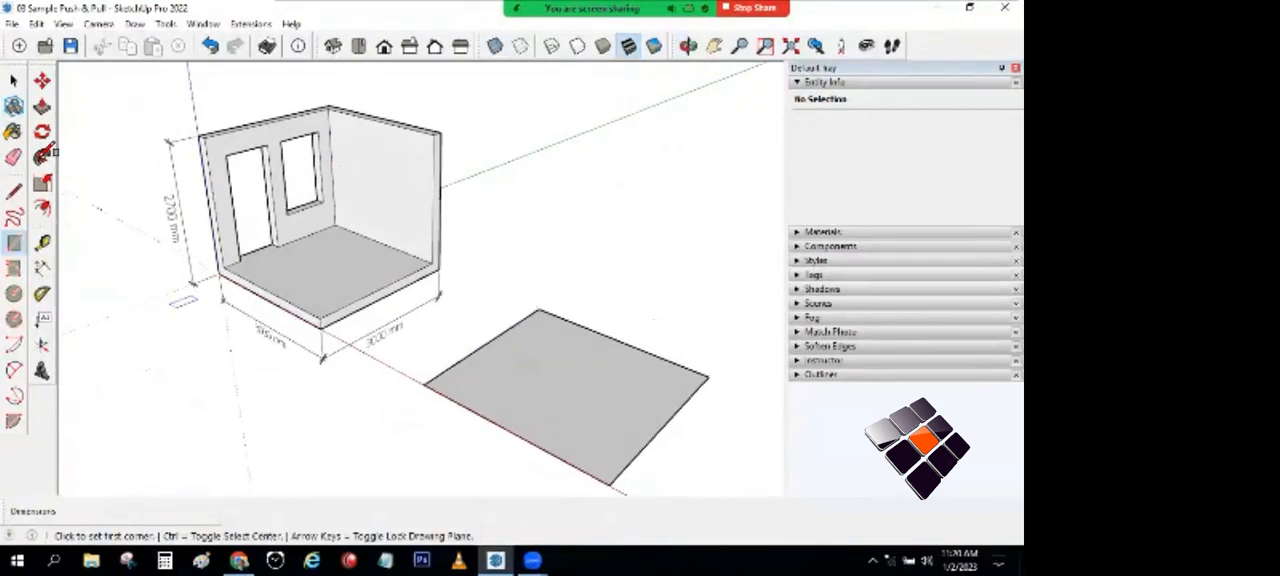
click(42, 268)
scroll(157, 167, up, 3)
click(158, 173)
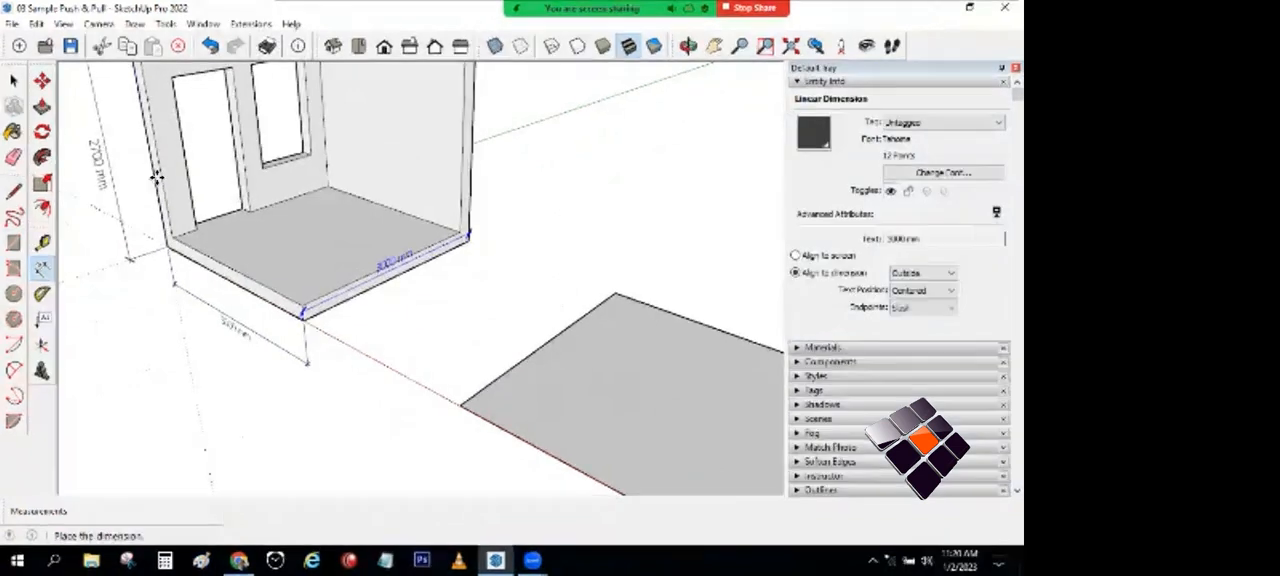
click(14, 81)
Step: Check the sample room's floor slab thickness from the length of its front corner edge
scroll(158, 172, up, 2)
scroll(300, 308, up, 1)
click(305, 311)
scroll(474, 215, down, 5)
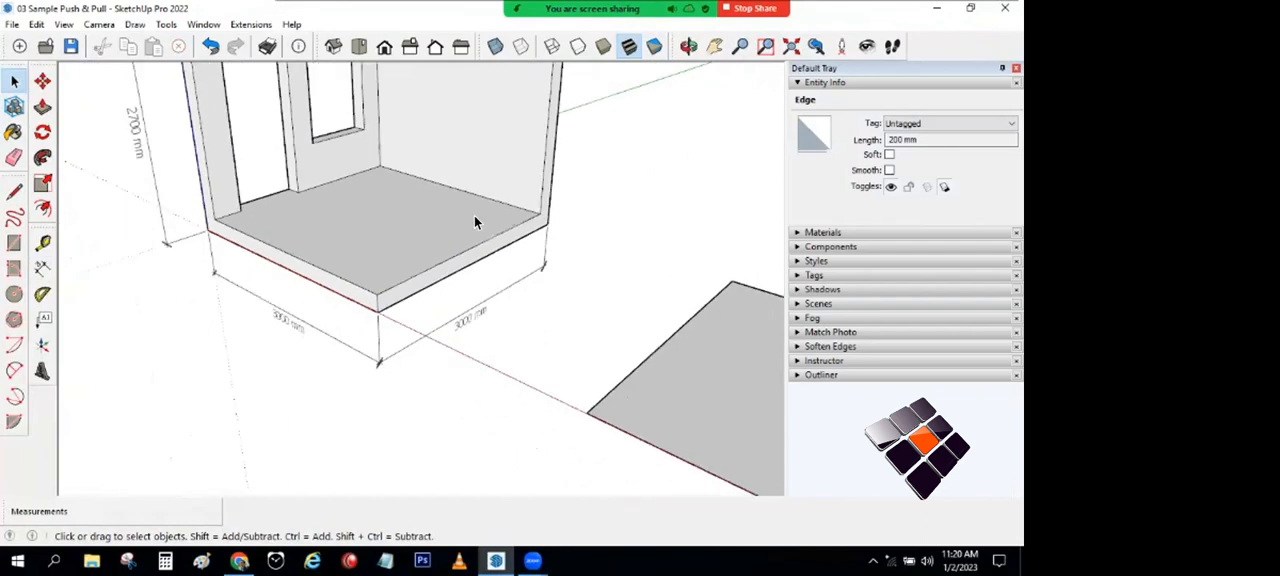
key(ctrl+t)
Step: Push/Pull the new square face up 200 mm to form a floor slab
shift+middle_drag(474, 215, 304, 212)
key(p)
click(322, 267)
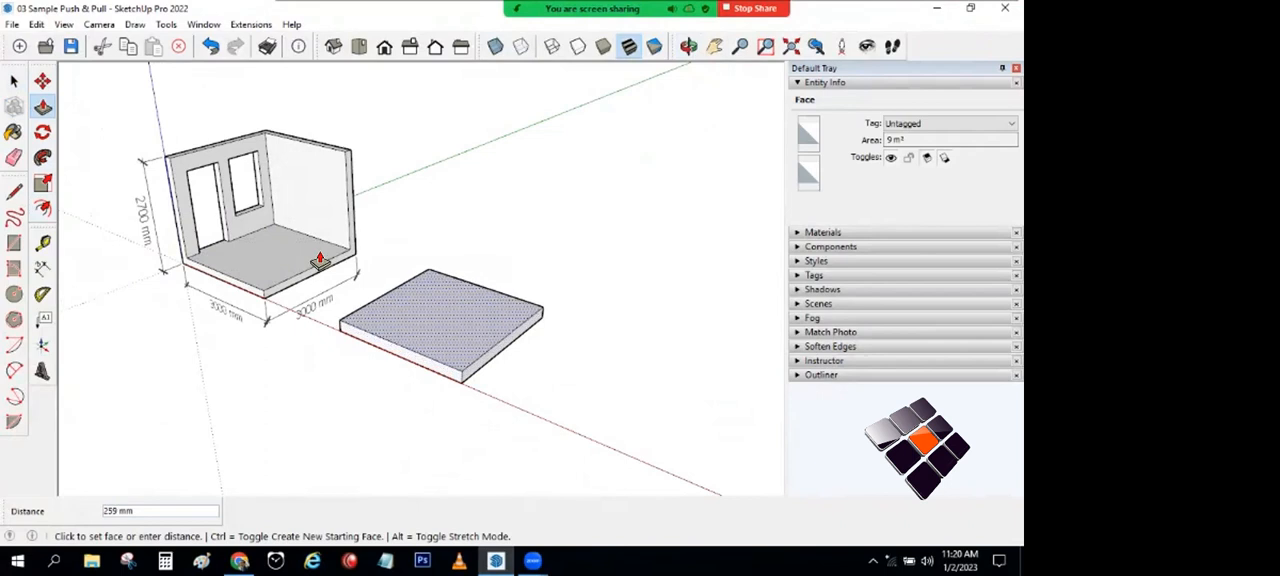
text(200)
key(Return)
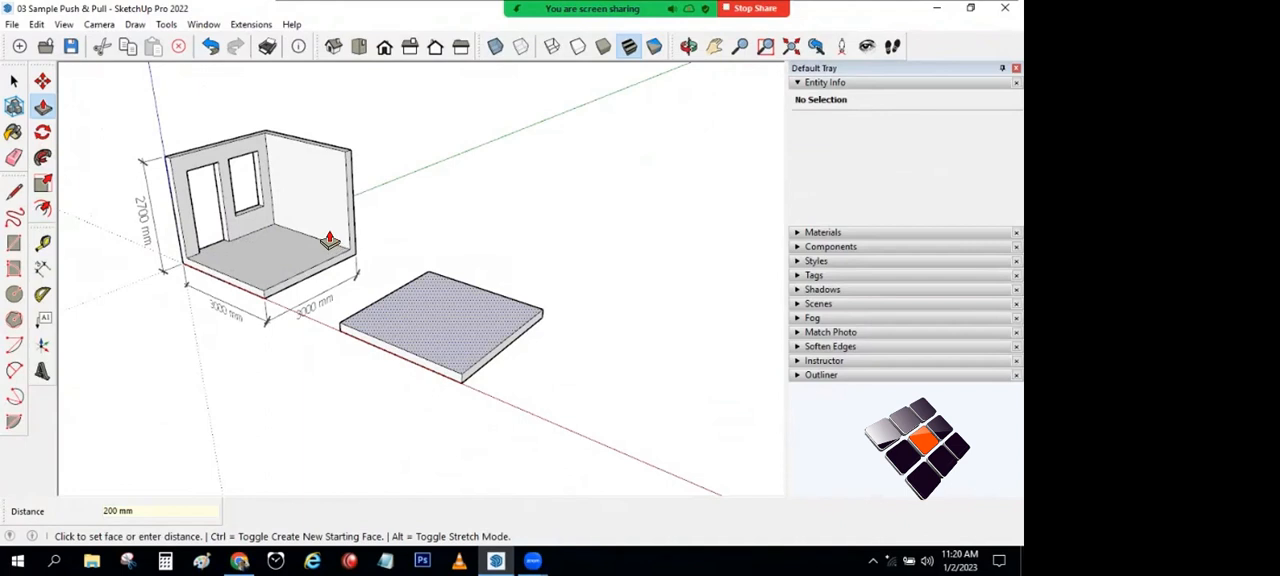
click(15, 80)
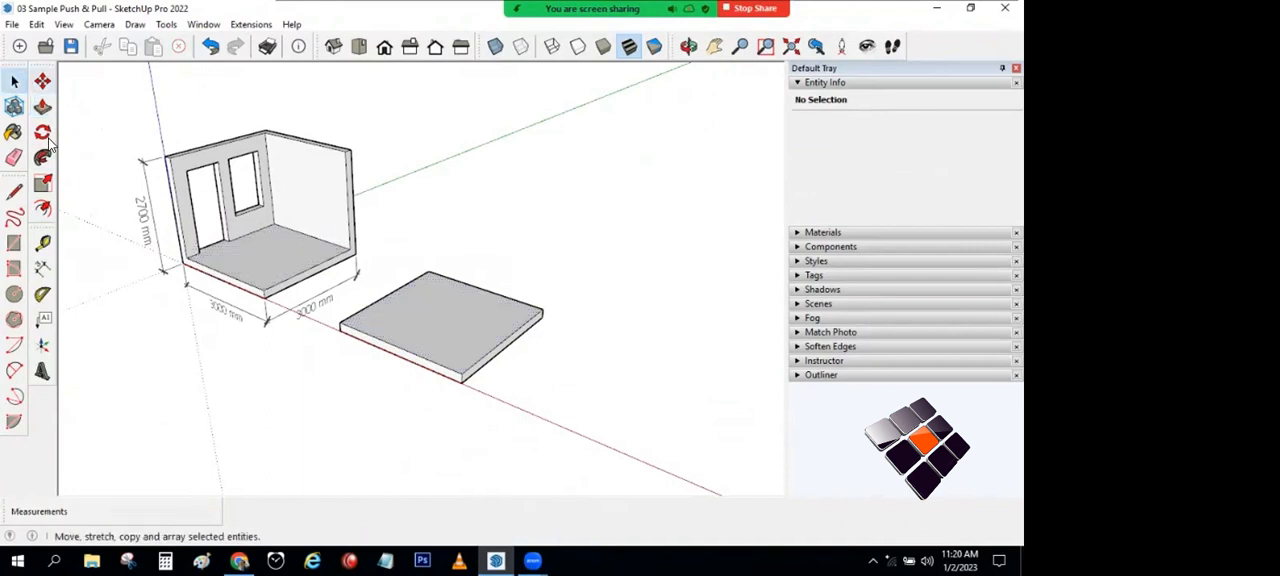
click(14, 190)
scroll(295, 272, up, 1)
click(14, 80)
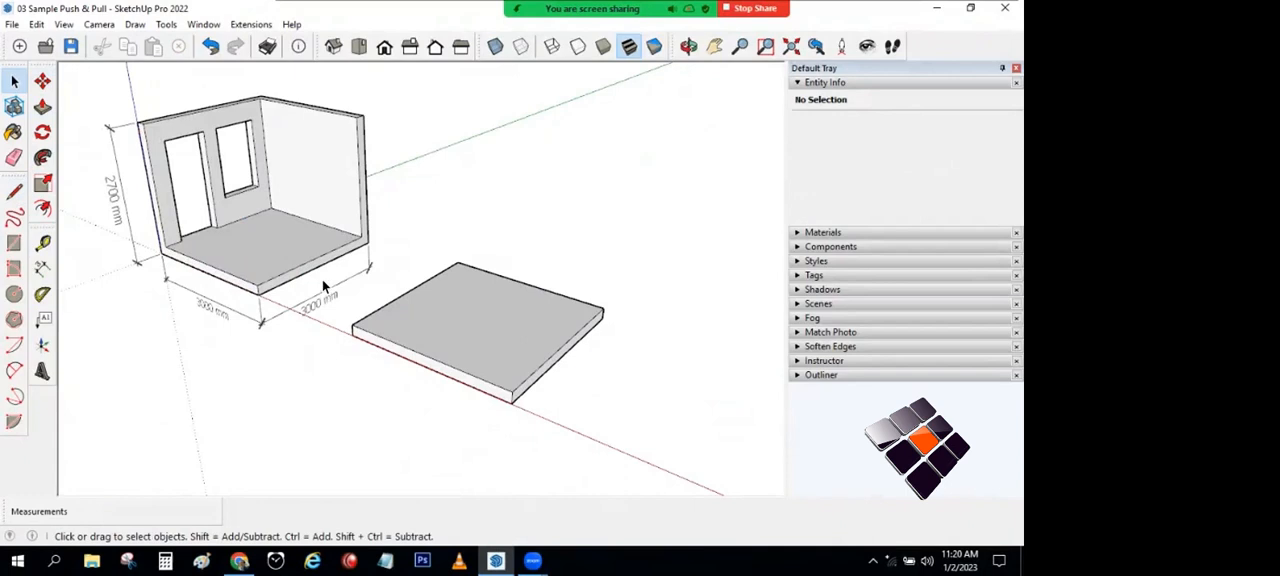
Step: Offset the two adjoining back edges of the new slab's top face inward by 200 mm
click(394, 300)
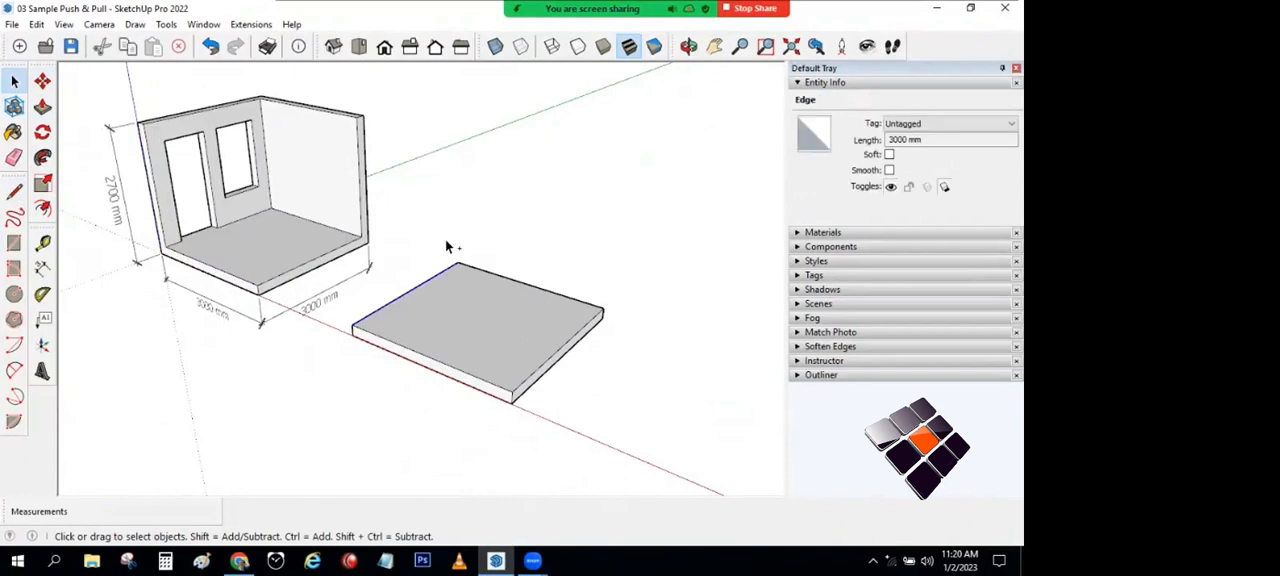
shift+click(499, 276)
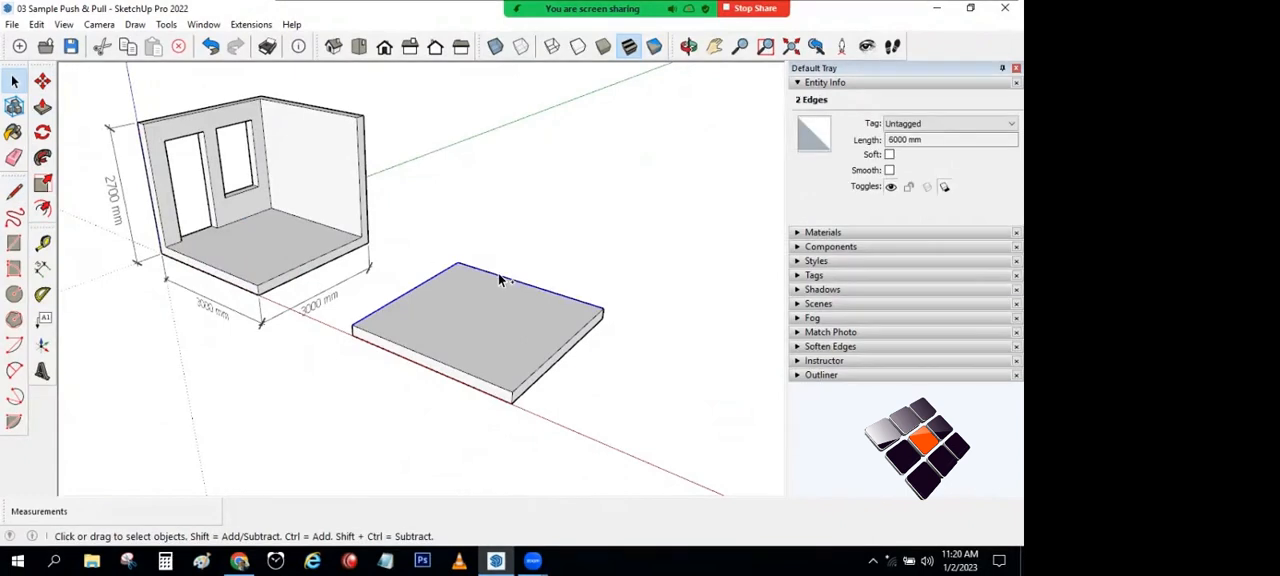
click(42, 209)
click(417, 310)
text(200)
key(Return)
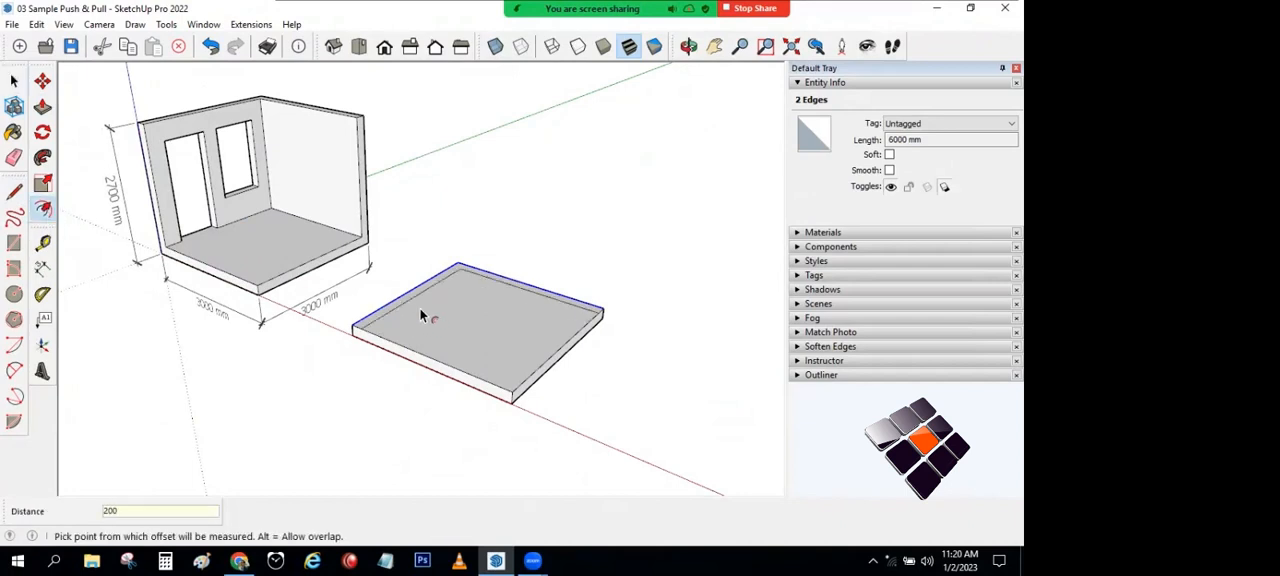
Step: Pull the L-shaped strip on the slab up 2500 mm to form the two walls
click(43, 108)
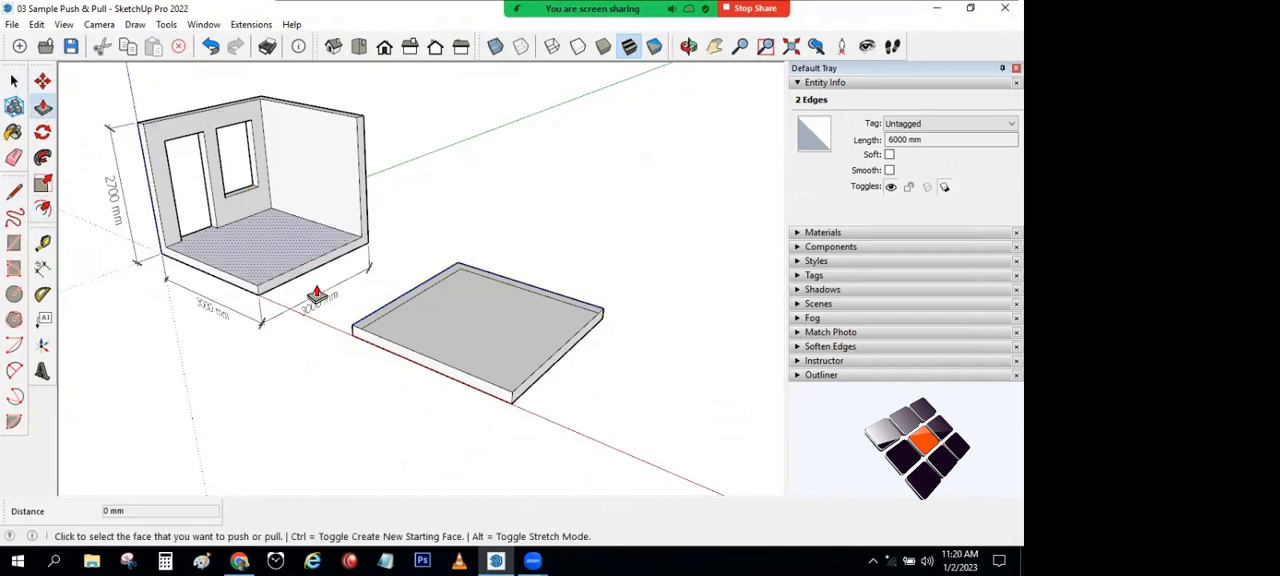
click(356, 330)
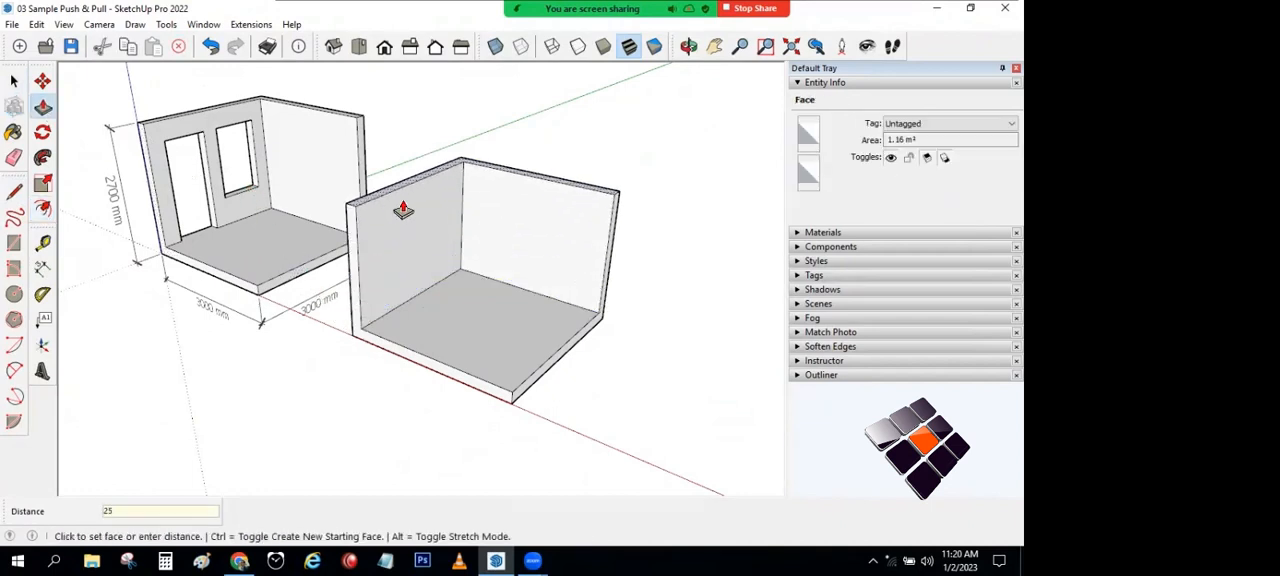
text(2500)
key(Return)
middle_drag(400, 197, 470, 178)
click(14, 80)
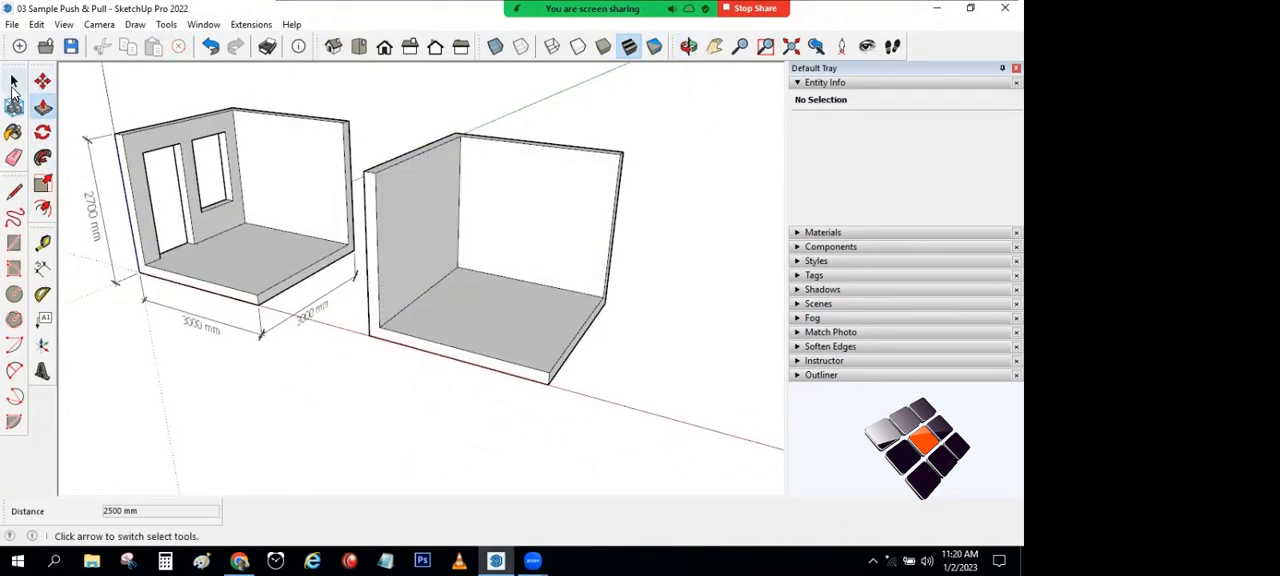
Step: Draw a door outline about 802 mm wide and 2082 mm high on the new room's wall, rising from the floor near its open end
middle_drag(420, 223, 276, 222)
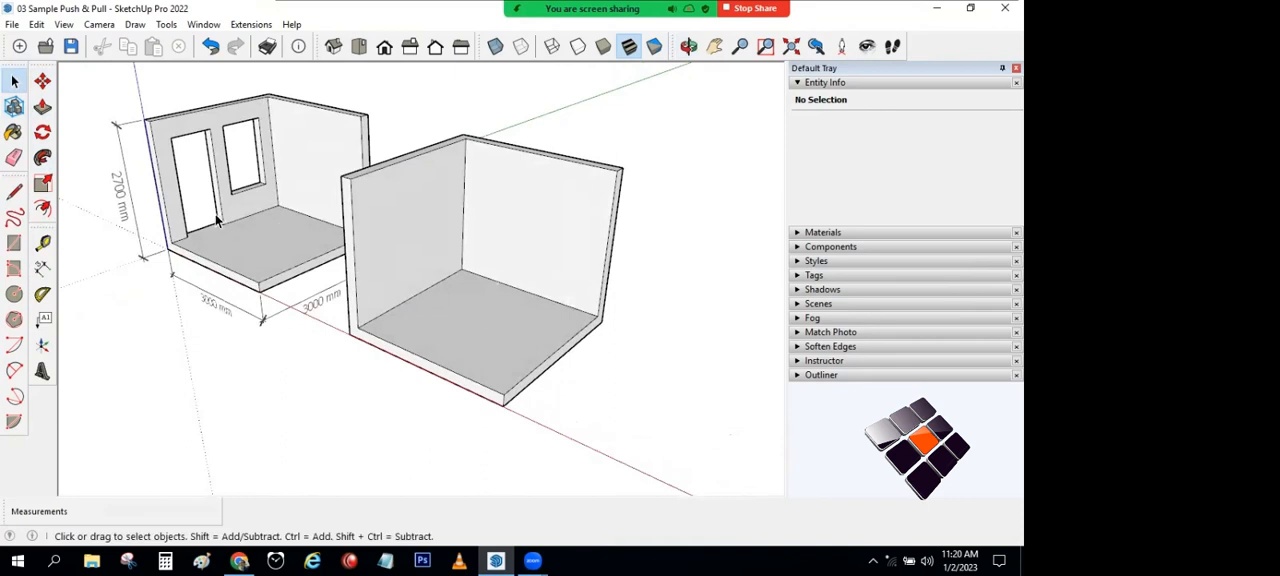
scroll(205, 239, up, 2)
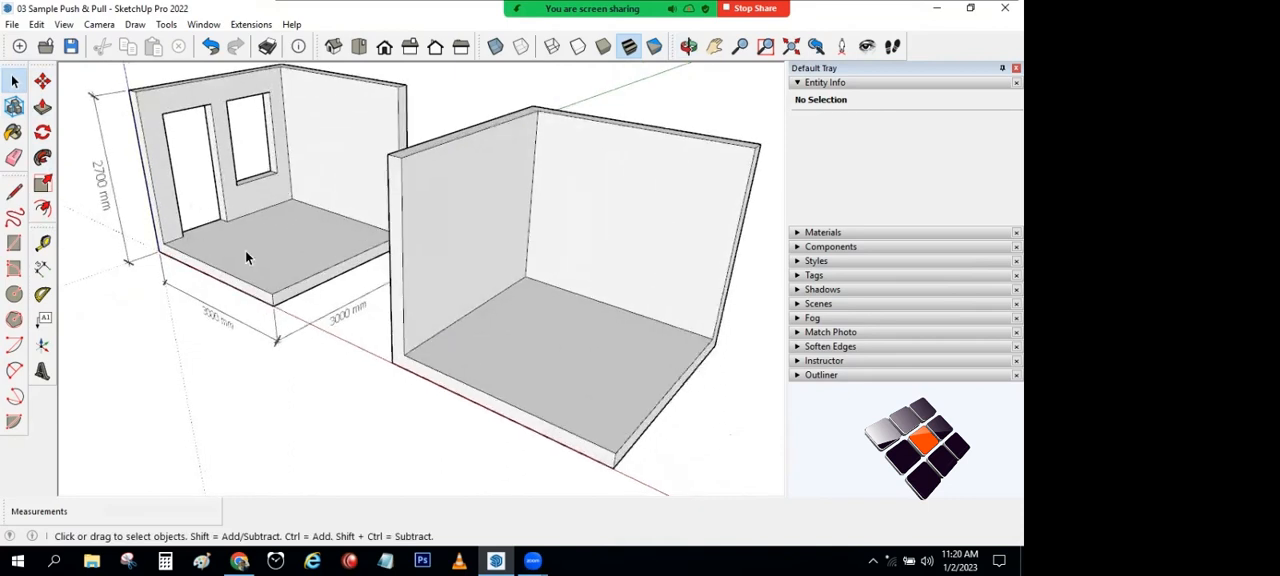
click(14, 191)
click(420, 344)
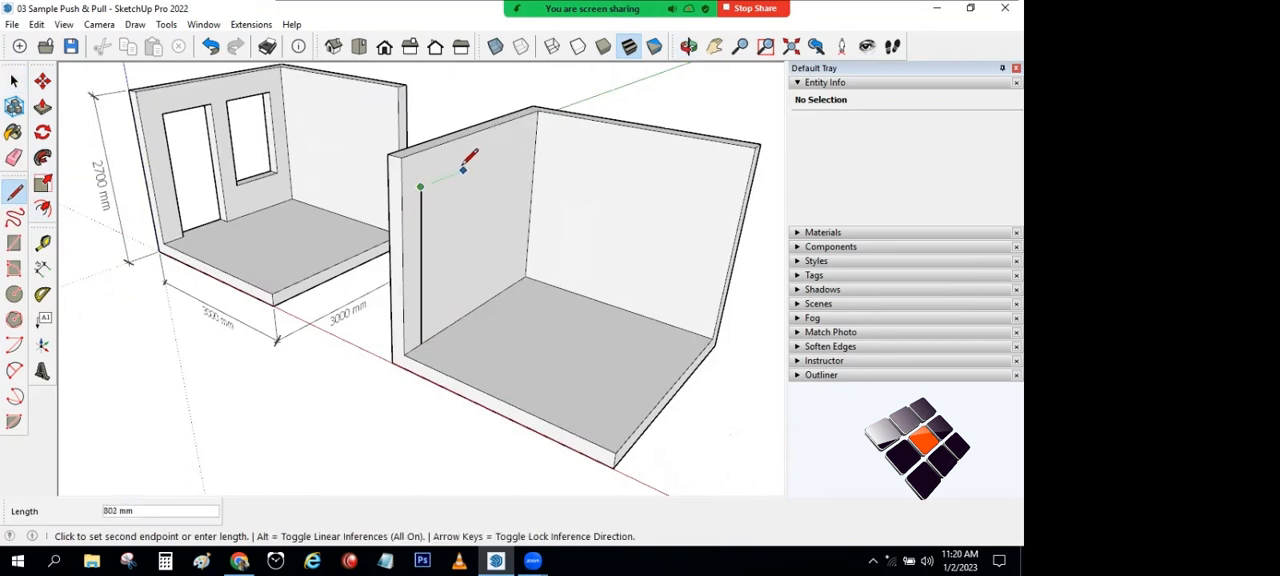
click(459, 318)
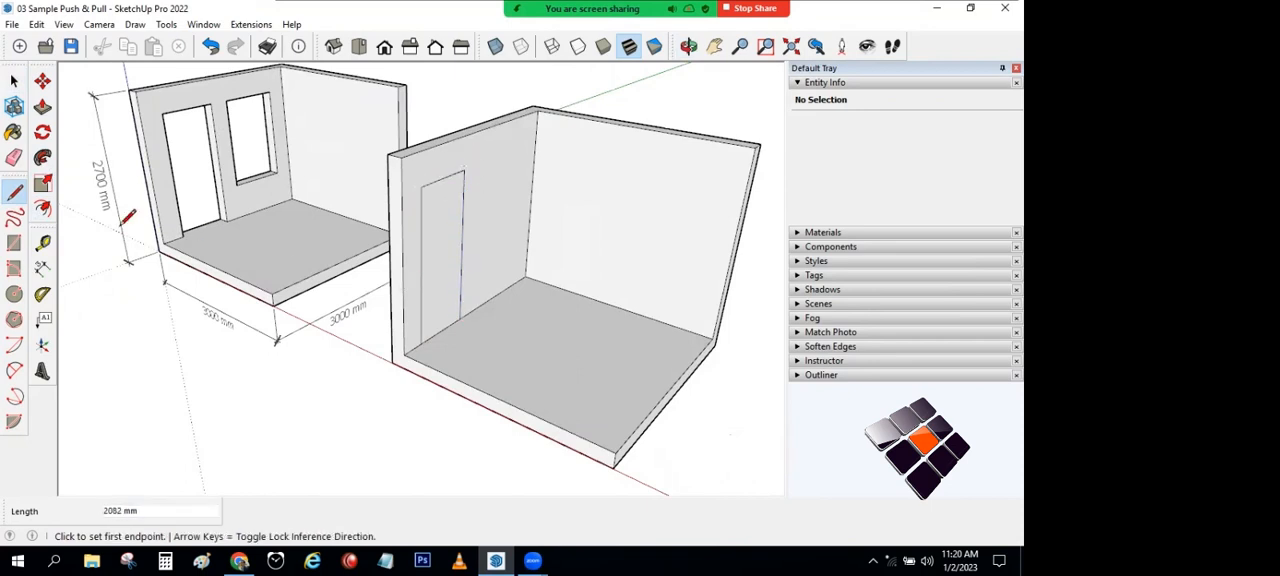
Step: Draw a window rectangle about 1190 mm high and 925 mm wide beside the door outline on the new room's wall
click(14, 243)
scroll(485, 165, up, 3)
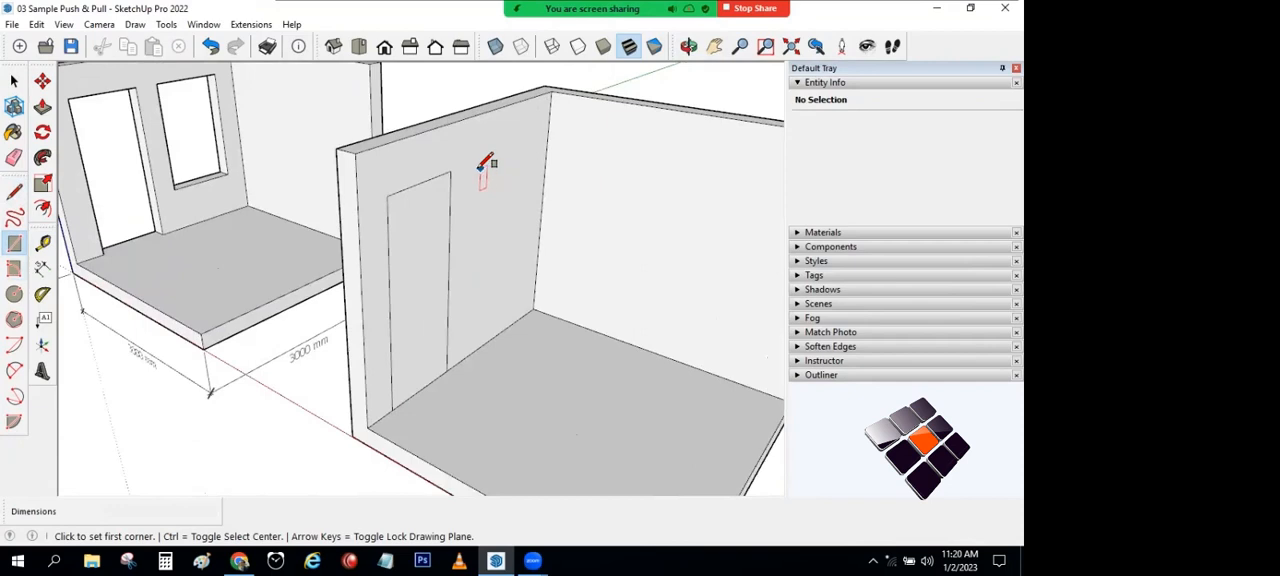
click(474, 165)
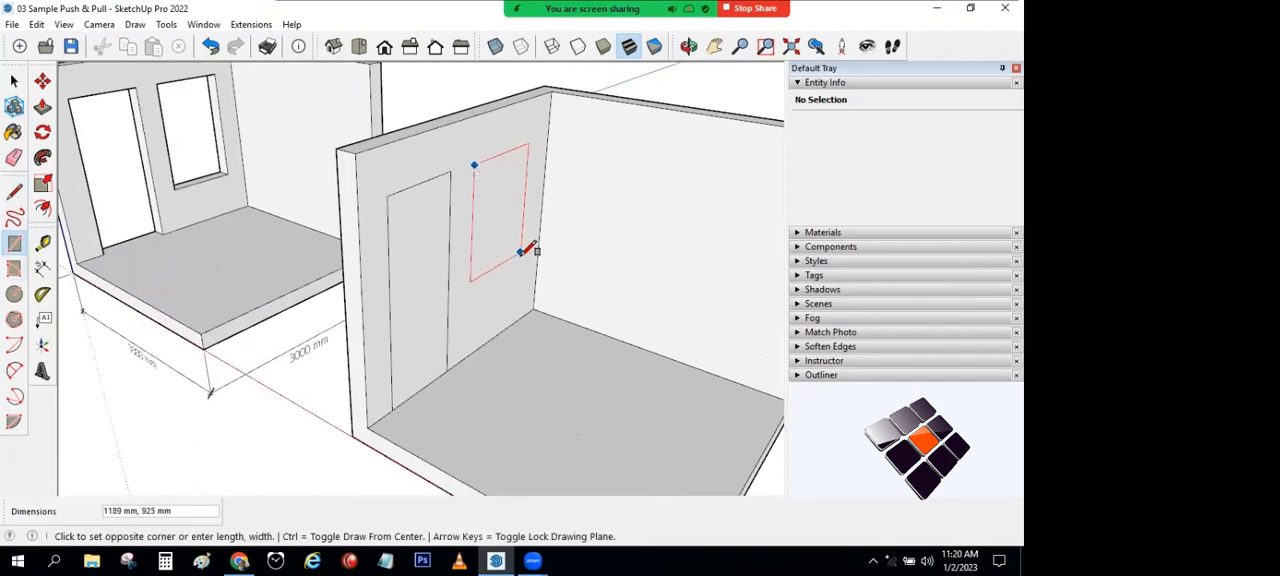
click(521, 254)
scroll(610, 340, down, 5)
key(space)
Step: Push the door face 200 mm through the wall's full thickness to cut the doorway
middle_drag(200, 170, 523, 300)
scroll(530, 300, up, 5)
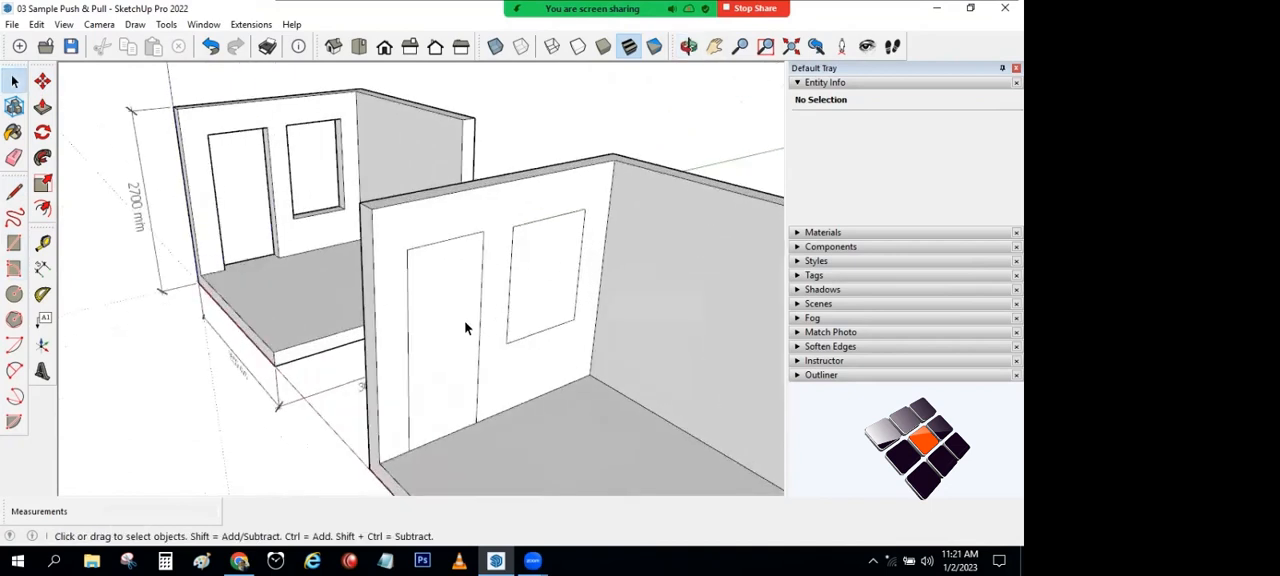
scroll(463, 350, up, 3)
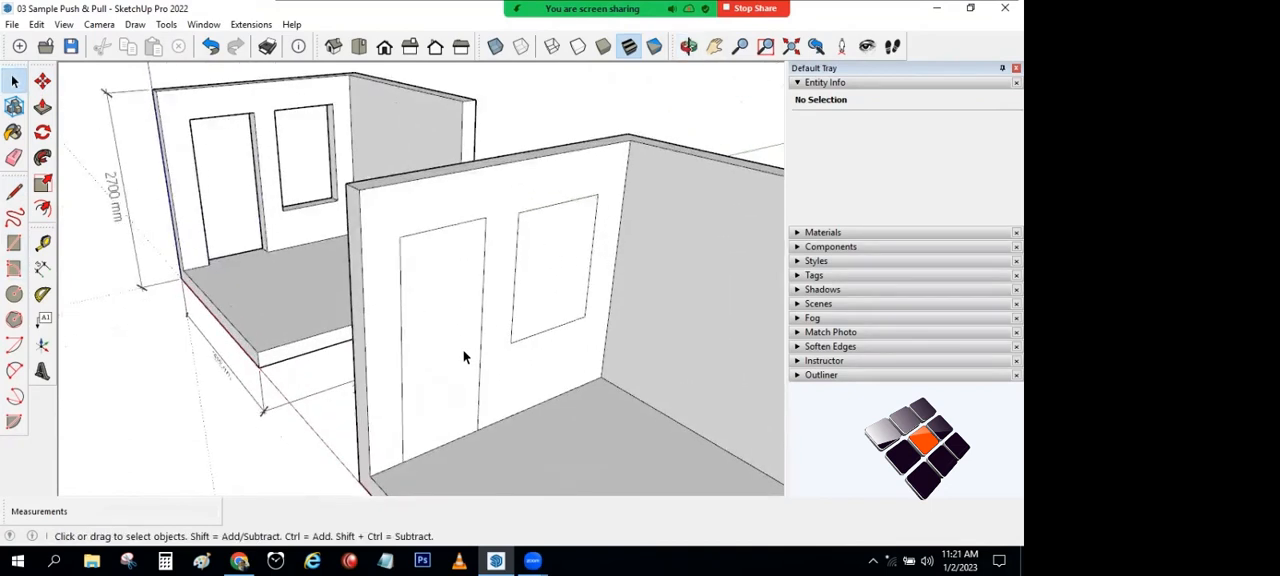
click(43, 108)
click(444, 298)
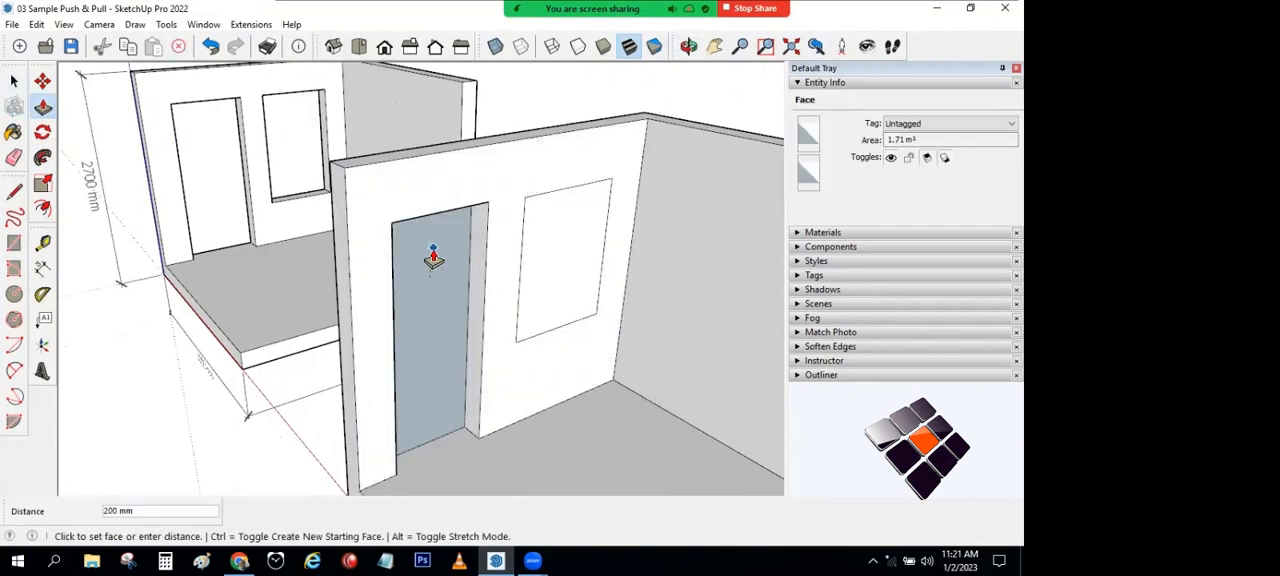
scroll(433, 256, down, 2)
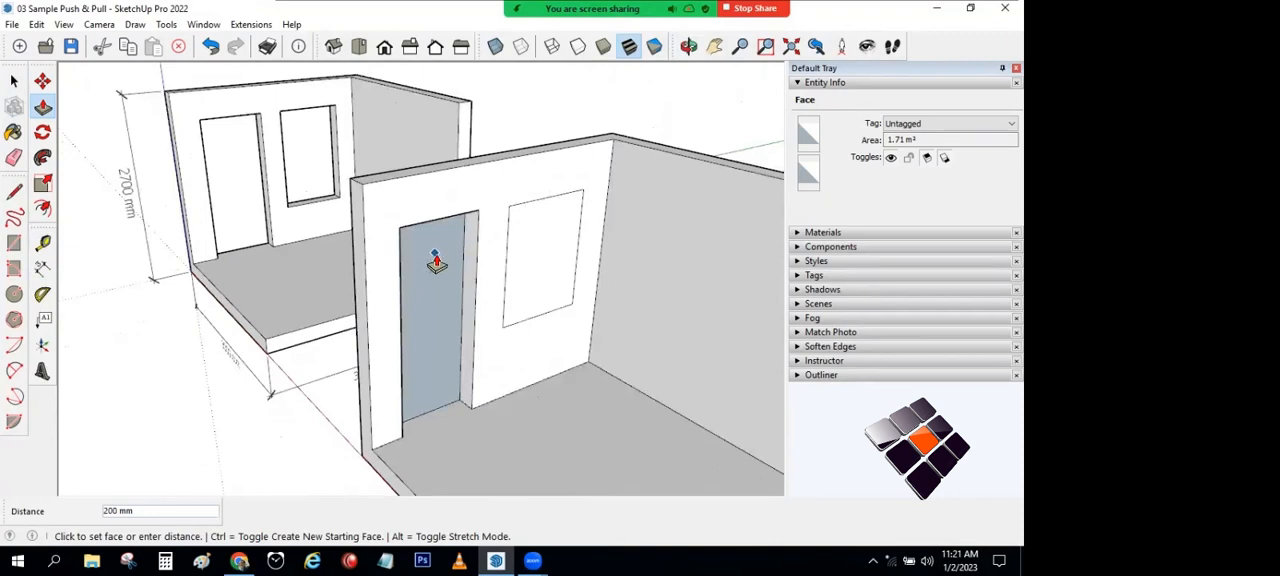
middle_drag(434, 251, 507, 298)
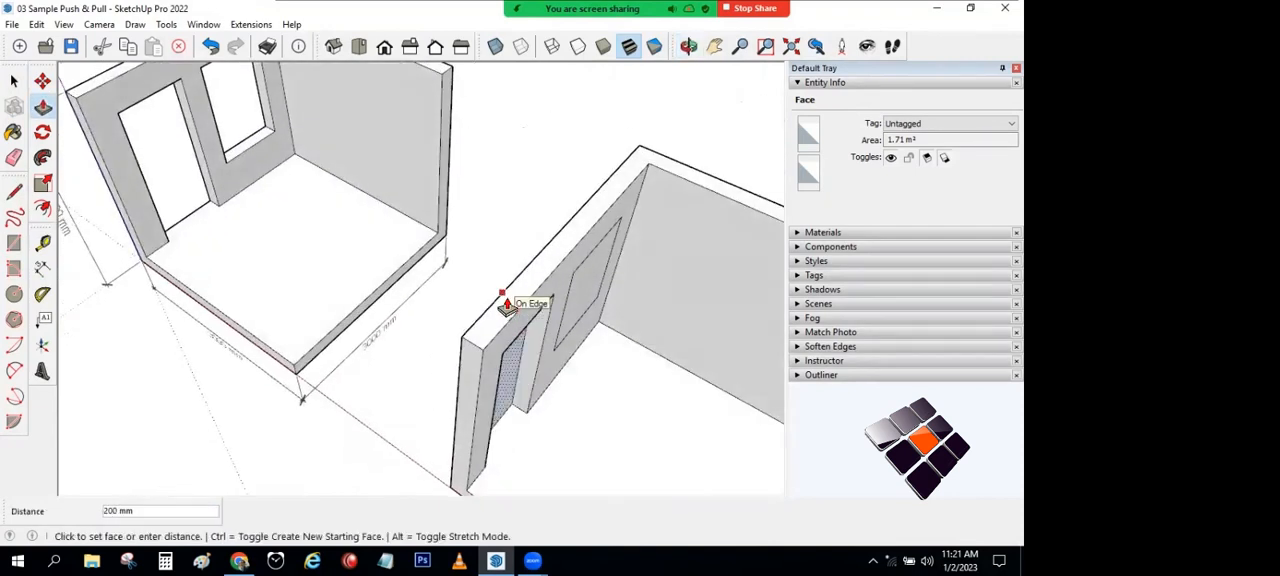
middle_drag(661, 282, 622, 213)
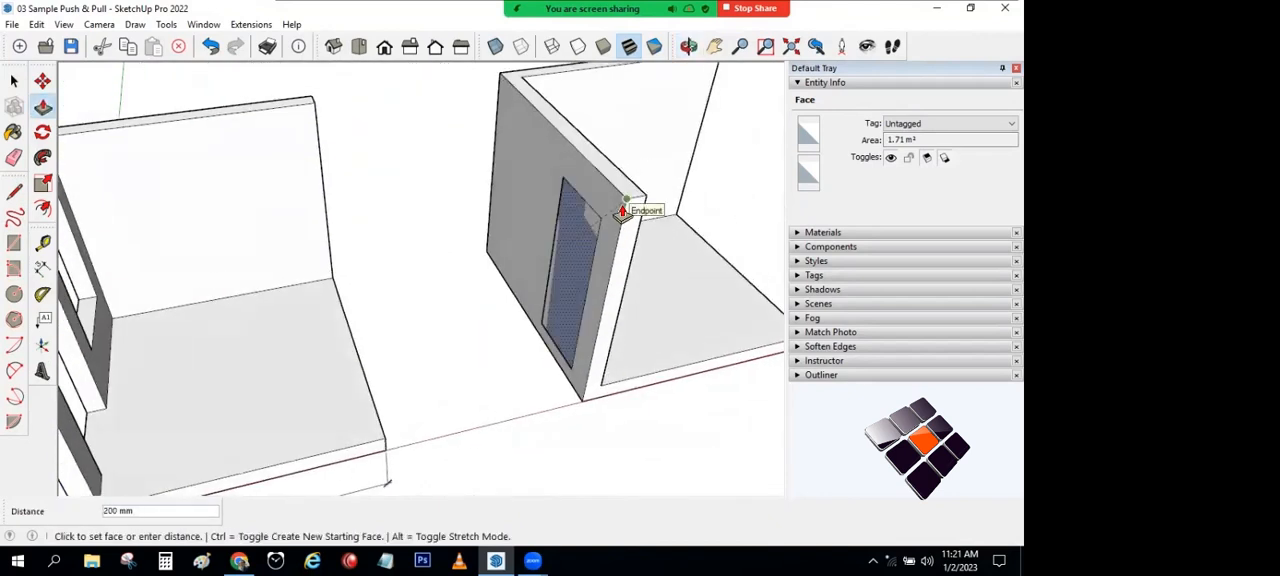
scroll(620, 196, up, 2)
click(612, 195)
Step: Push the window face through the wall's full thickness to cut the window opening
middle_drag(660, 214, 514, 271)
click(514, 271)
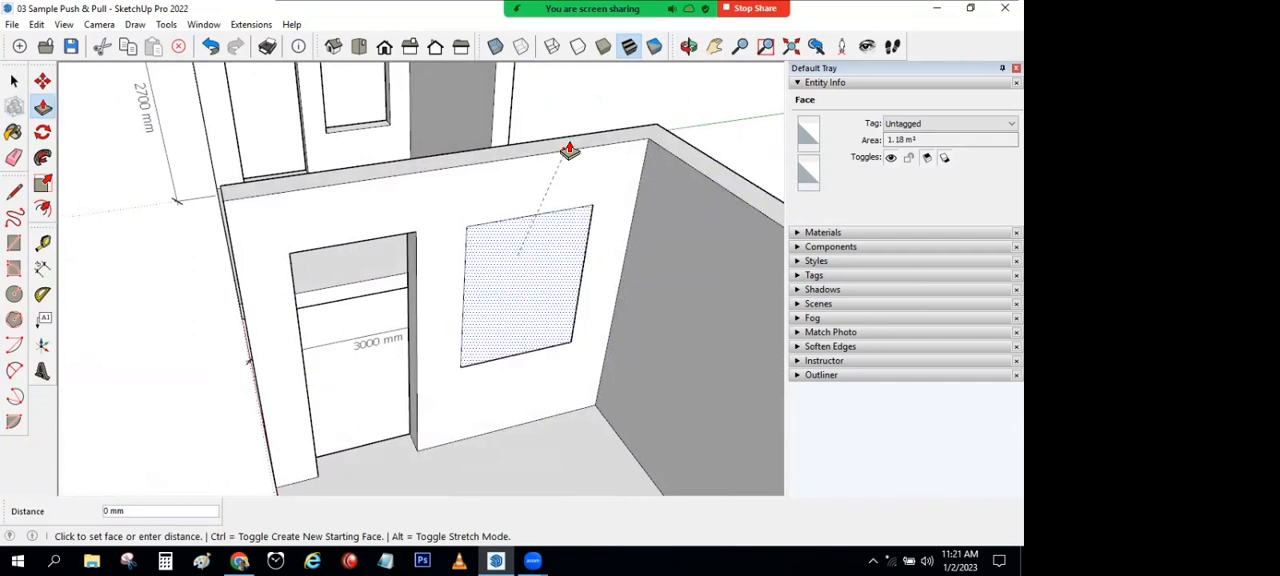
click(571, 160)
scroll(520, 308, down, 5)
middle_drag(522, 300, 646, 244)
click(14, 80)
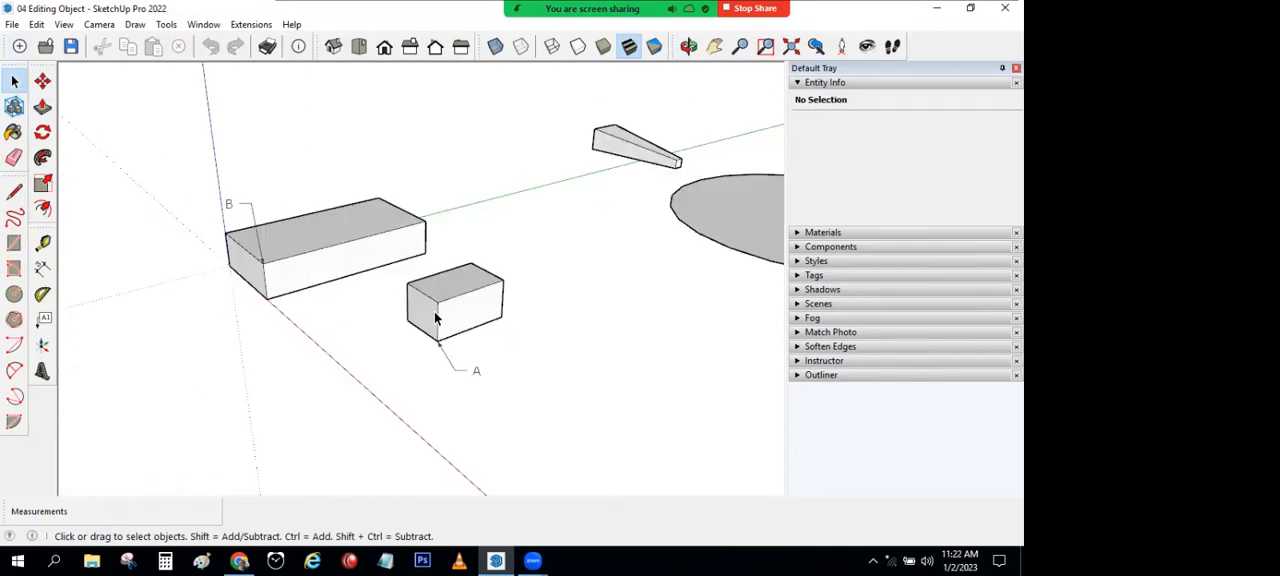
Step: Select the whole small box marked A and try to move it freely past the larger block marked B
triple_click(455, 300)
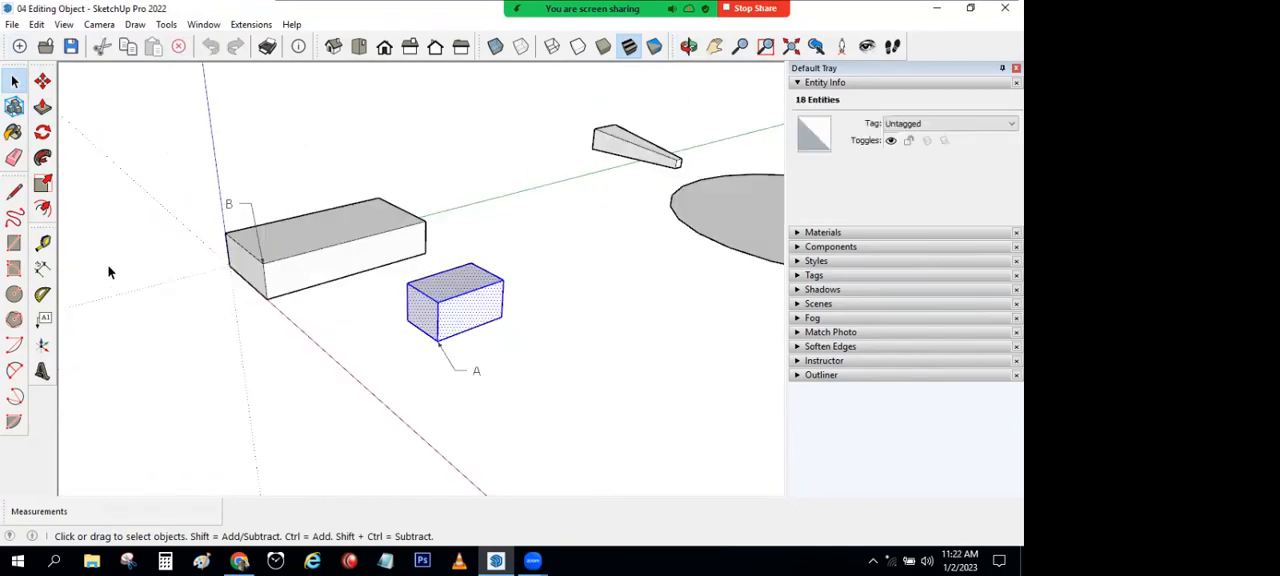
click(42, 84)
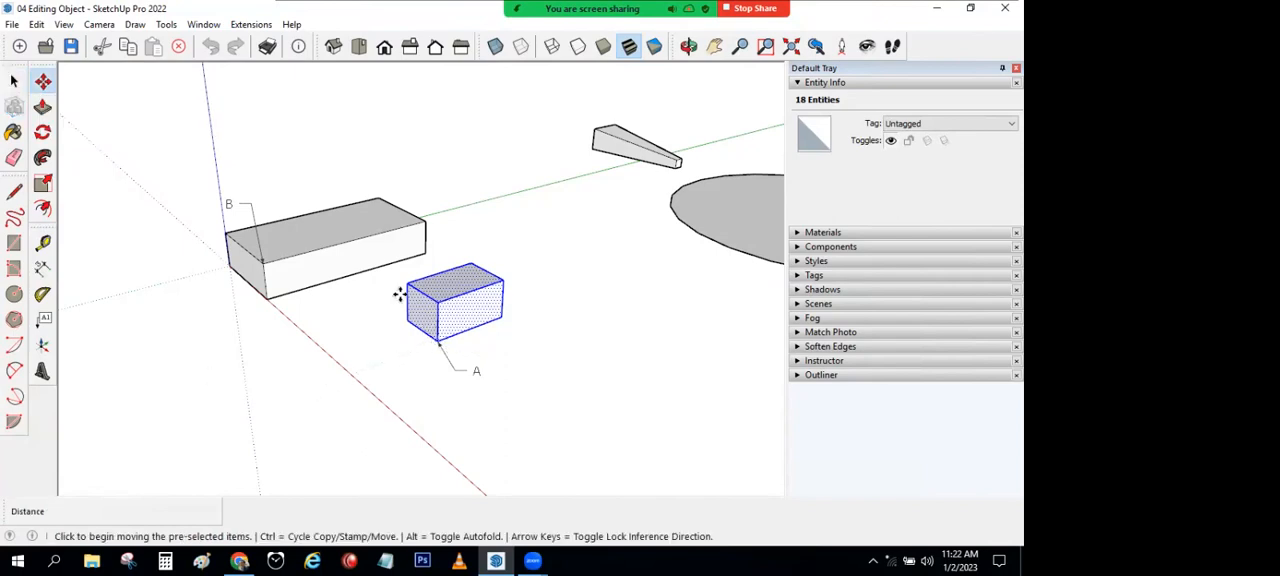
click(417, 311)
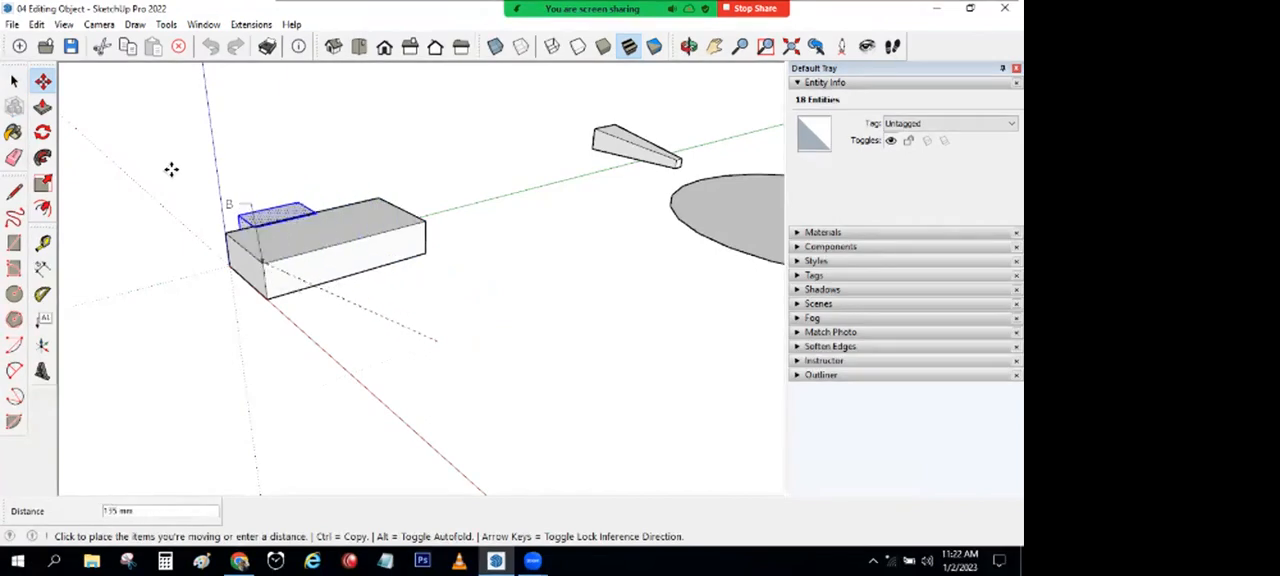
click(200, 226)
middle_drag(230, 248, 264, 164)
click(270, 146)
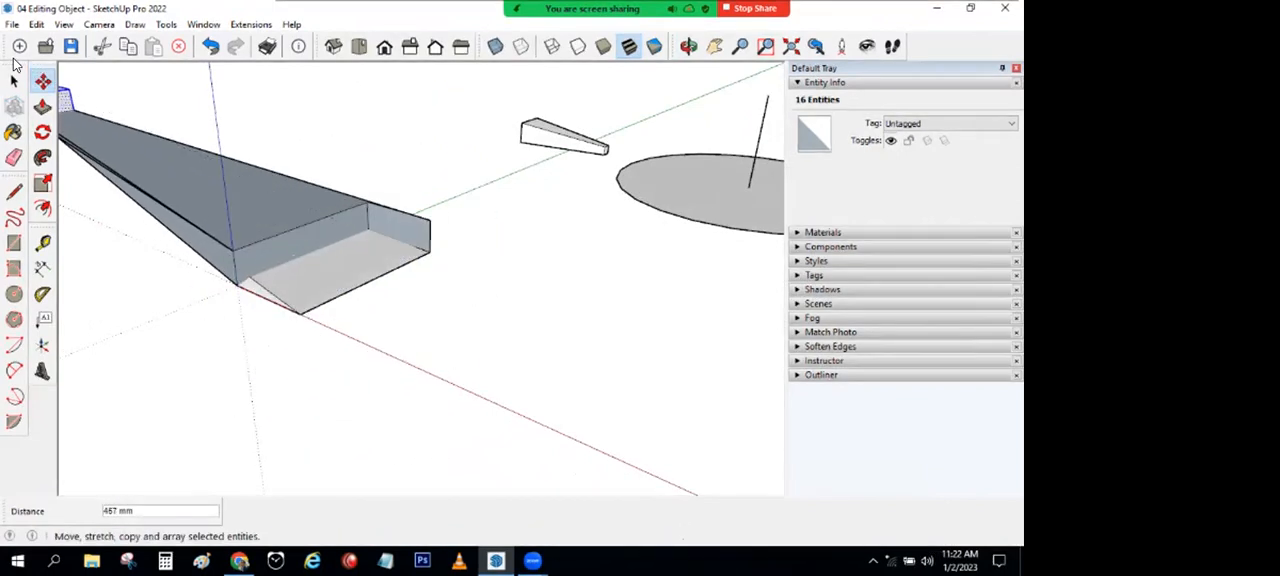
Step: Undo the free moves of the small box
click(14, 80)
key(ctrl+z)
key(ctrl+z)
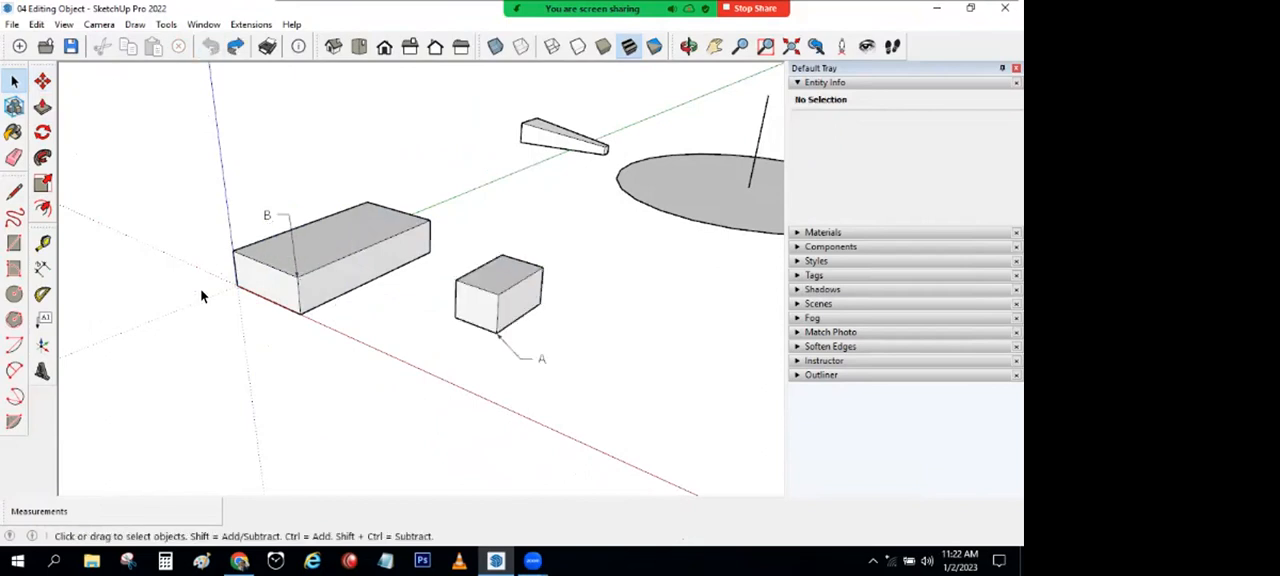
middle_drag(258, 270, 240, 262)
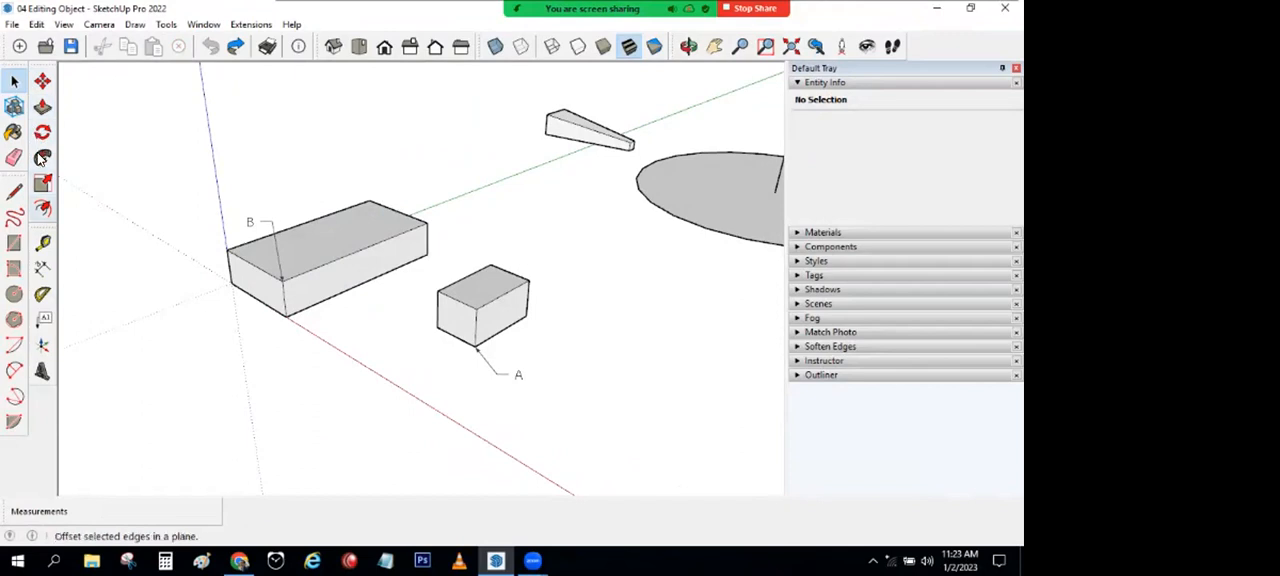
Step: Copy the whole small box from its bottom corner A to the larger block's top corner B
triple_click(425, 281)
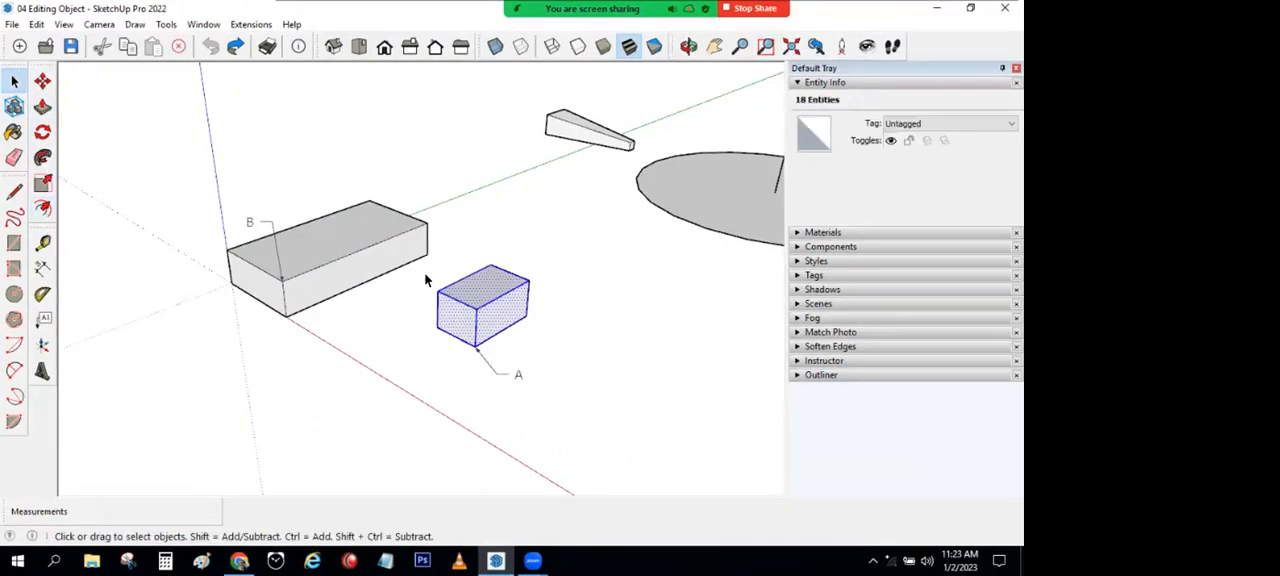
click(42, 82)
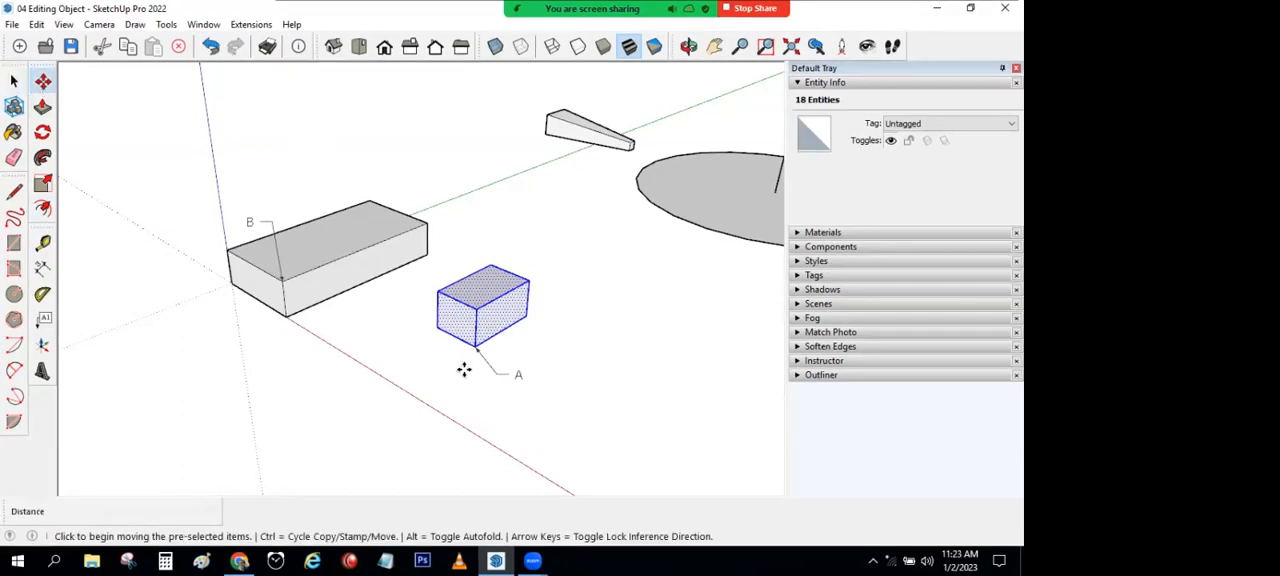
key(ctrl)
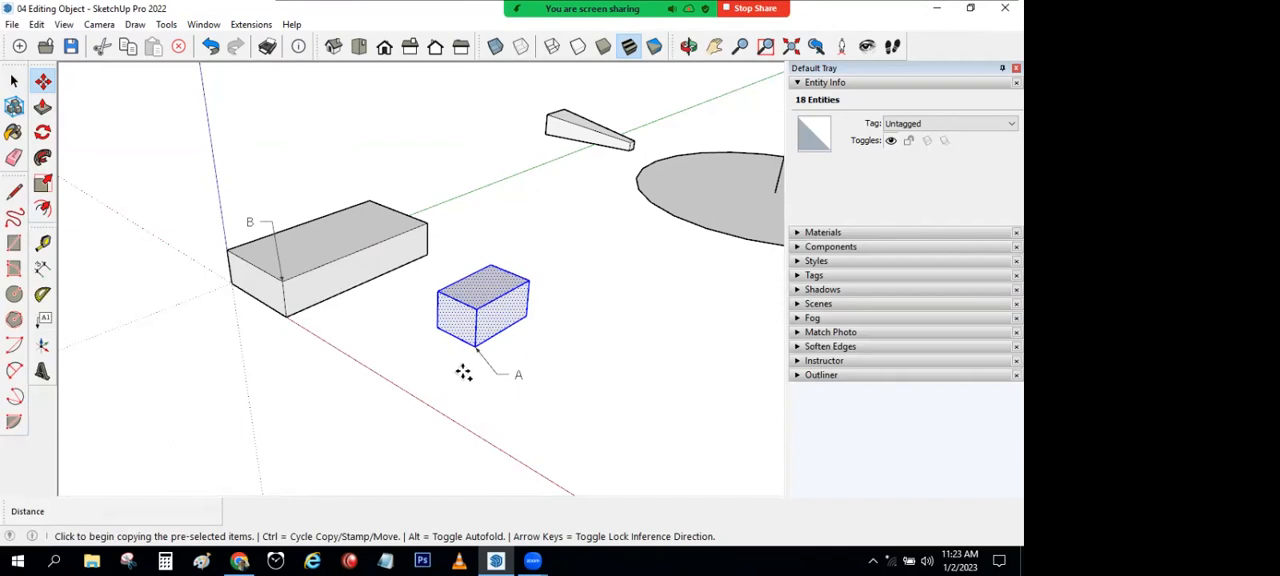
click(472, 347)
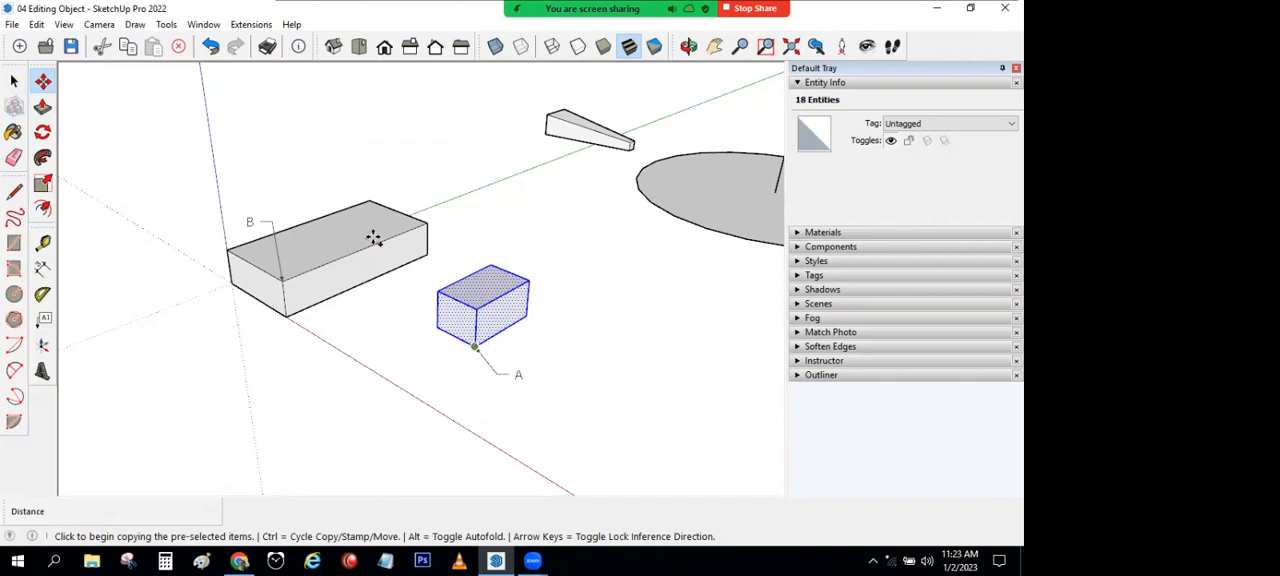
click(282, 281)
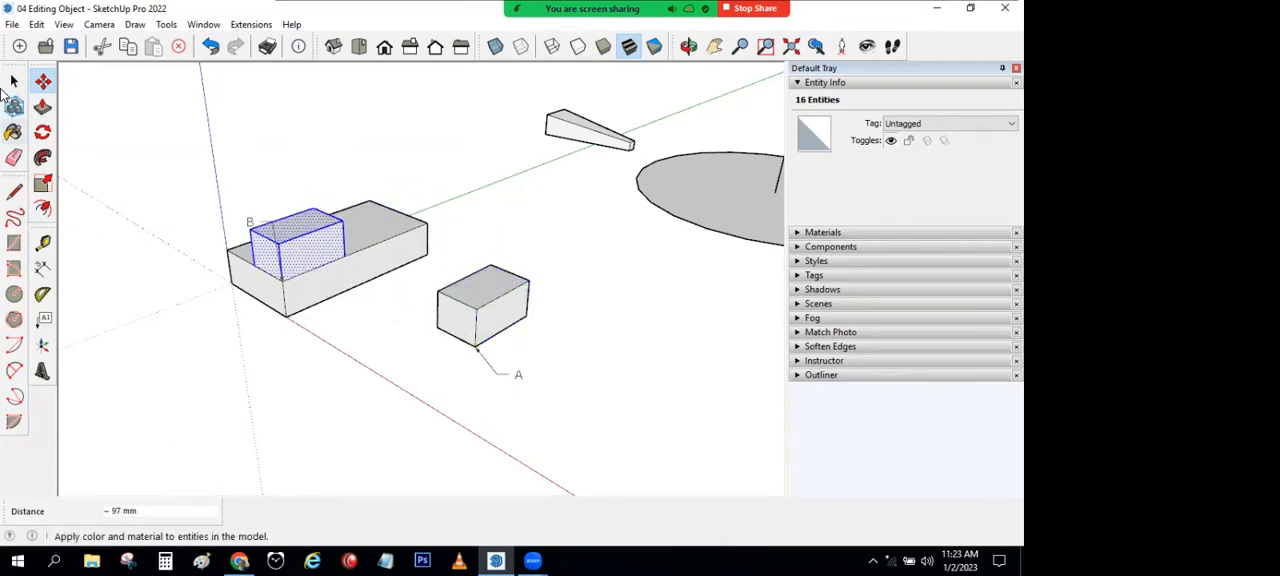
key(space)
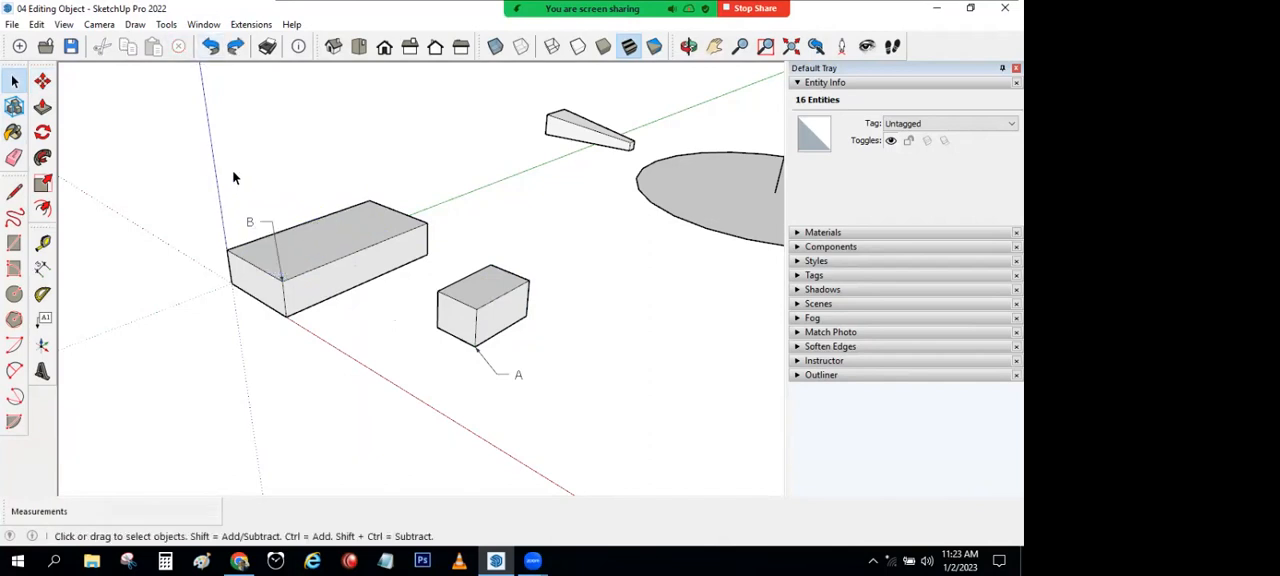
Step: Move the small box from its bottom corner A to corner B on the larger block, and undo the move
triple_click(482, 286)
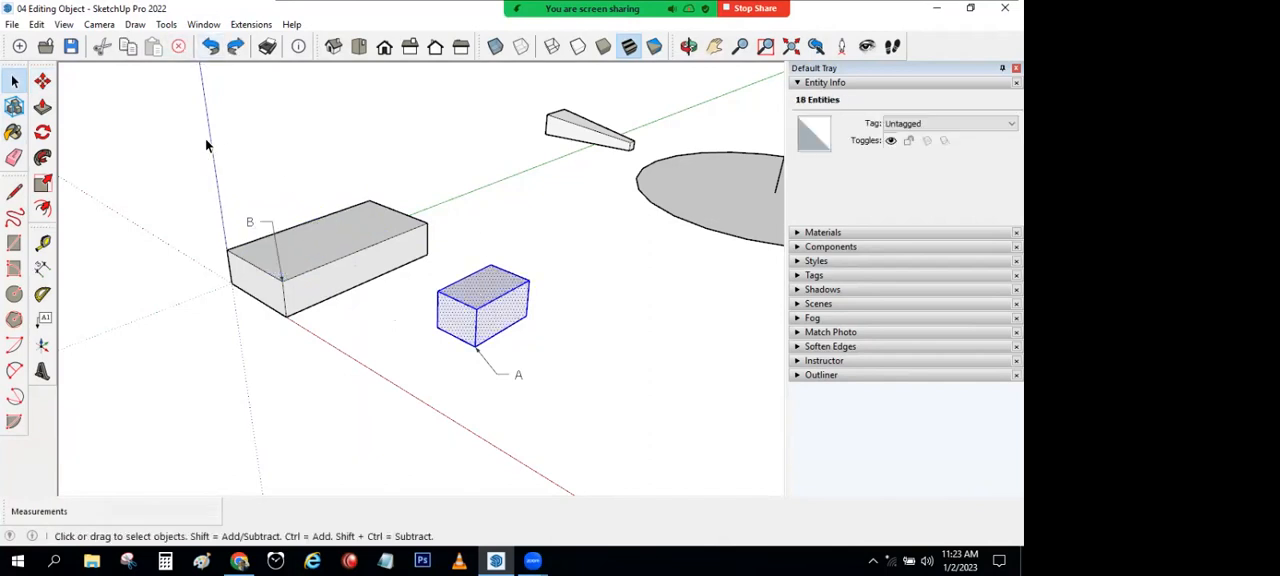
click(43, 84)
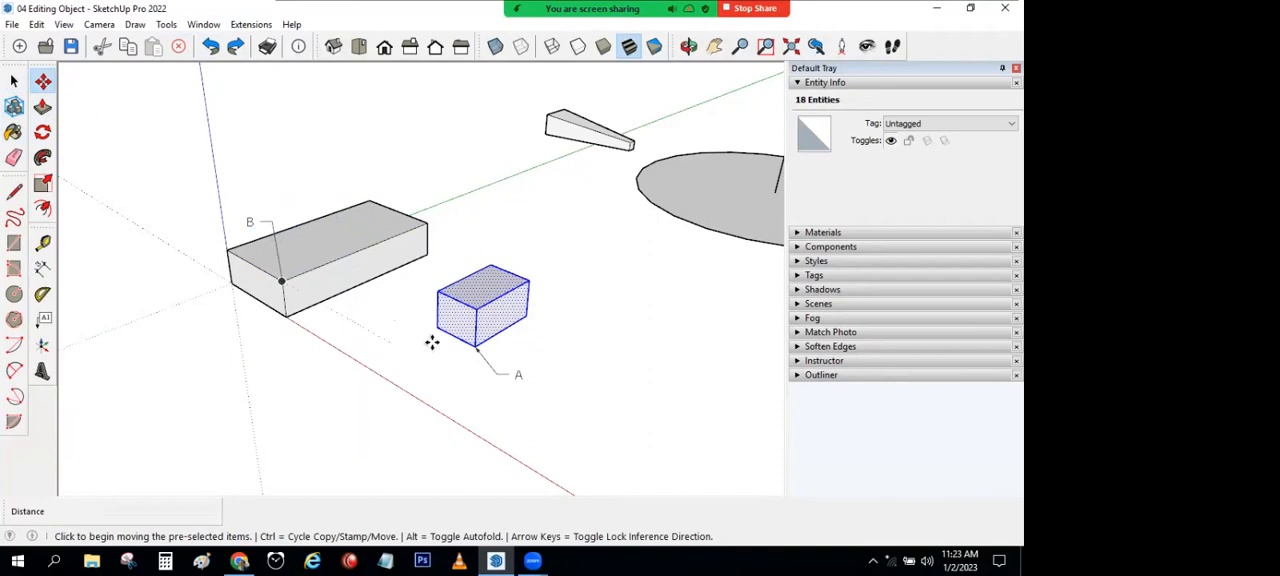
click(474, 346)
click(282, 282)
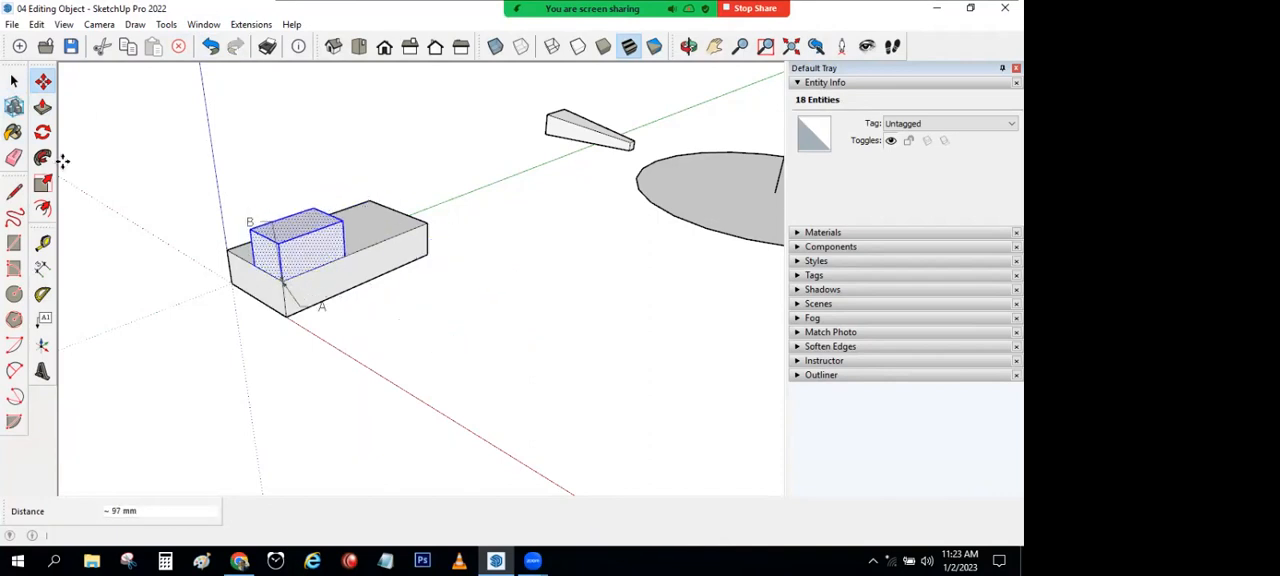
key(space)
click(210, 46)
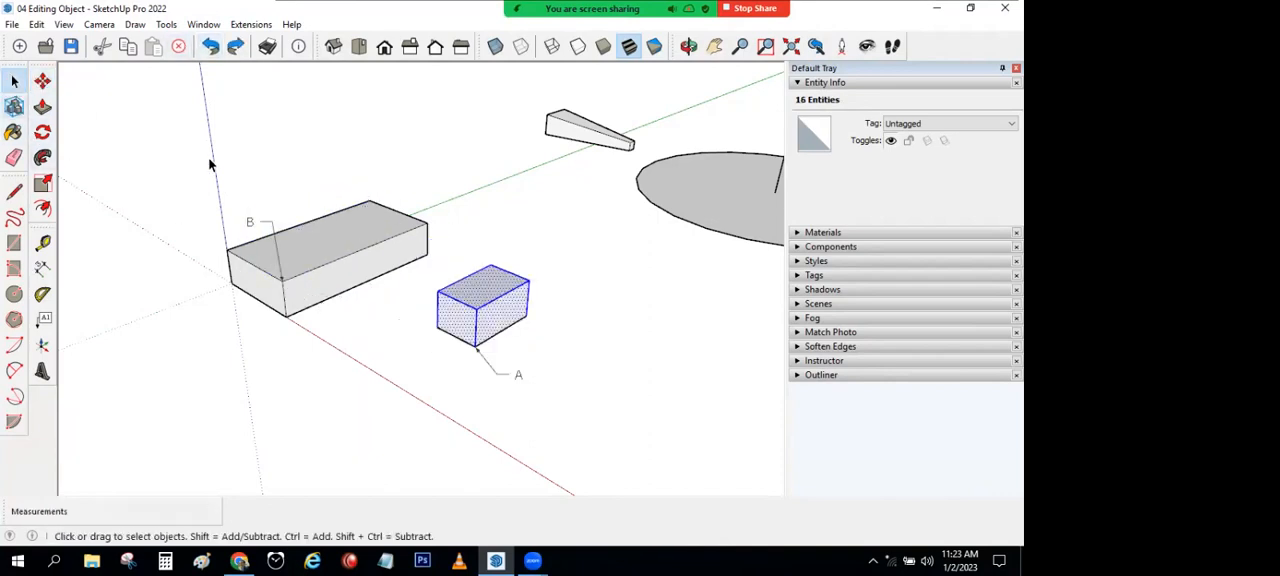
Step: Copy the small box from corner A to corner B on top of the larger block, and undo the copy
triple_click(494, 328)
key(m)
key(ctrl)
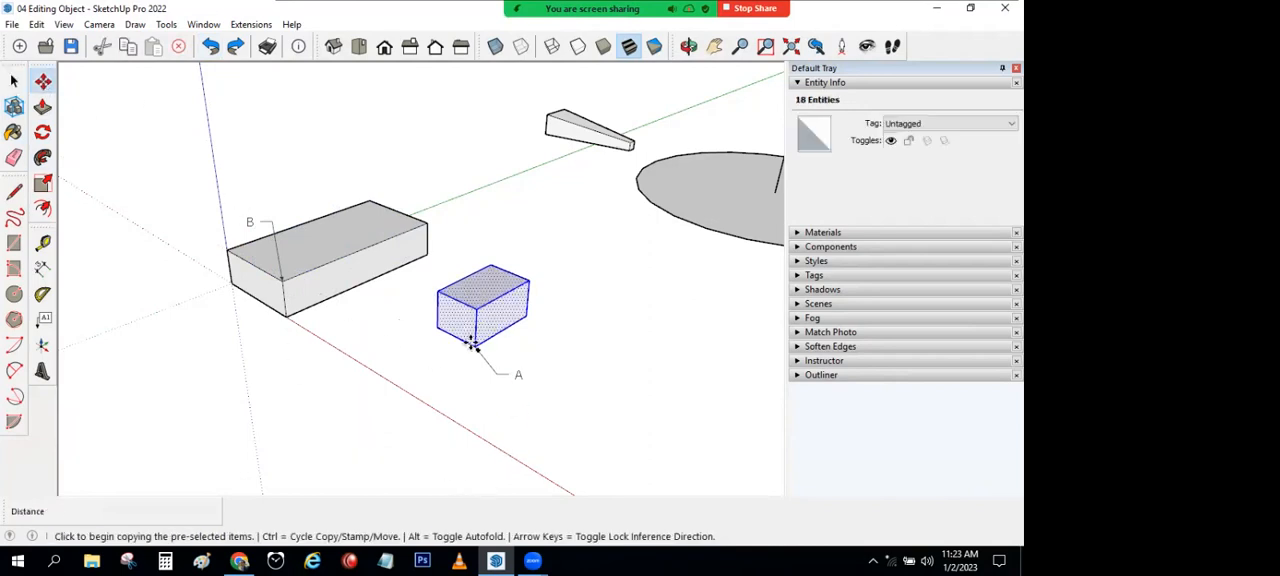
click(472, 342)
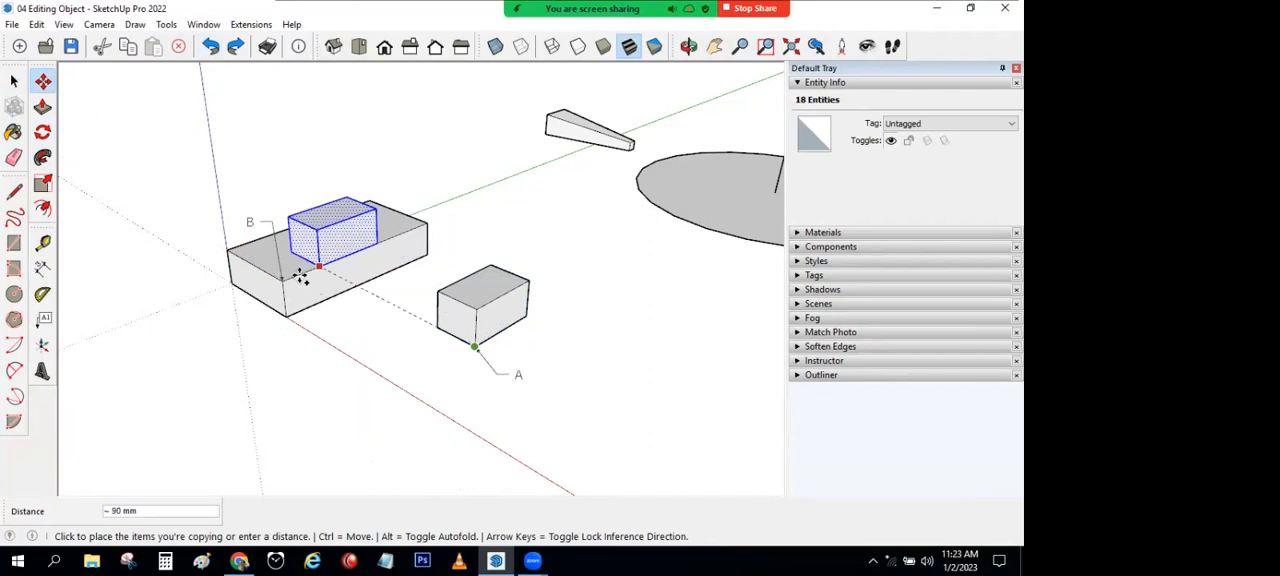
click(282, 279)
click(14, 82)
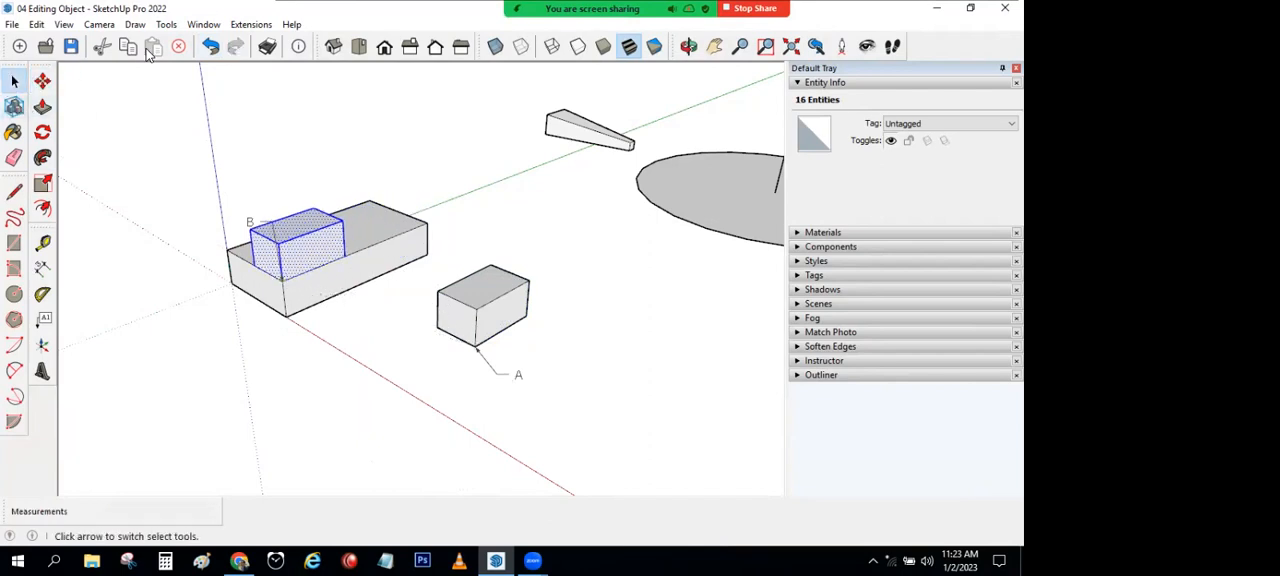
click(210, 46)
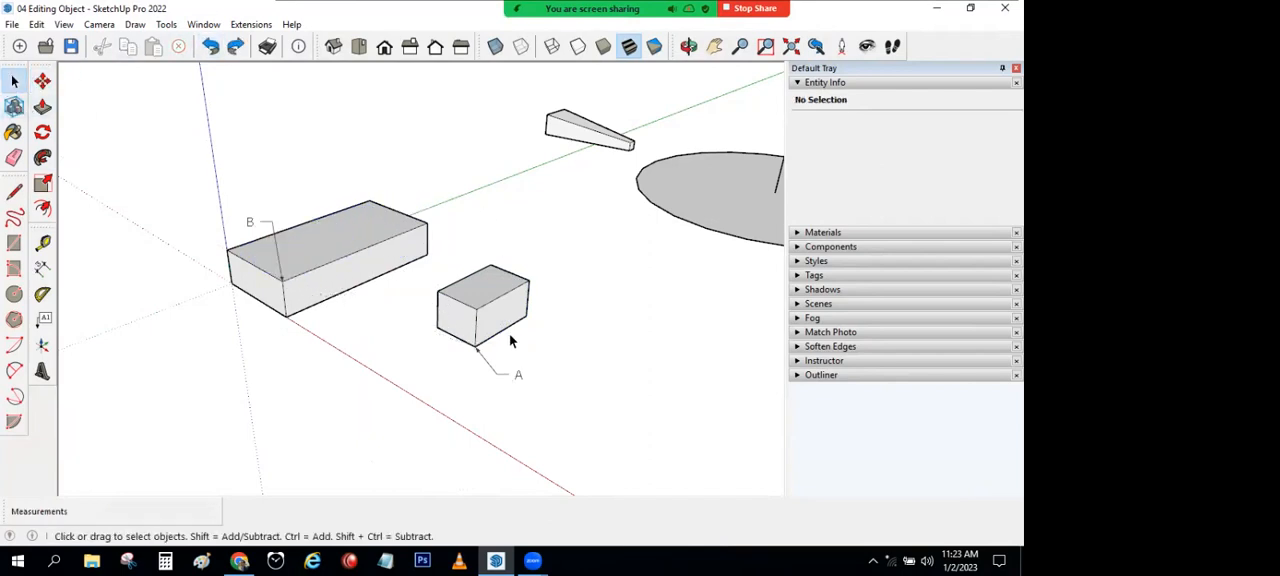
triple_click(481, 319)
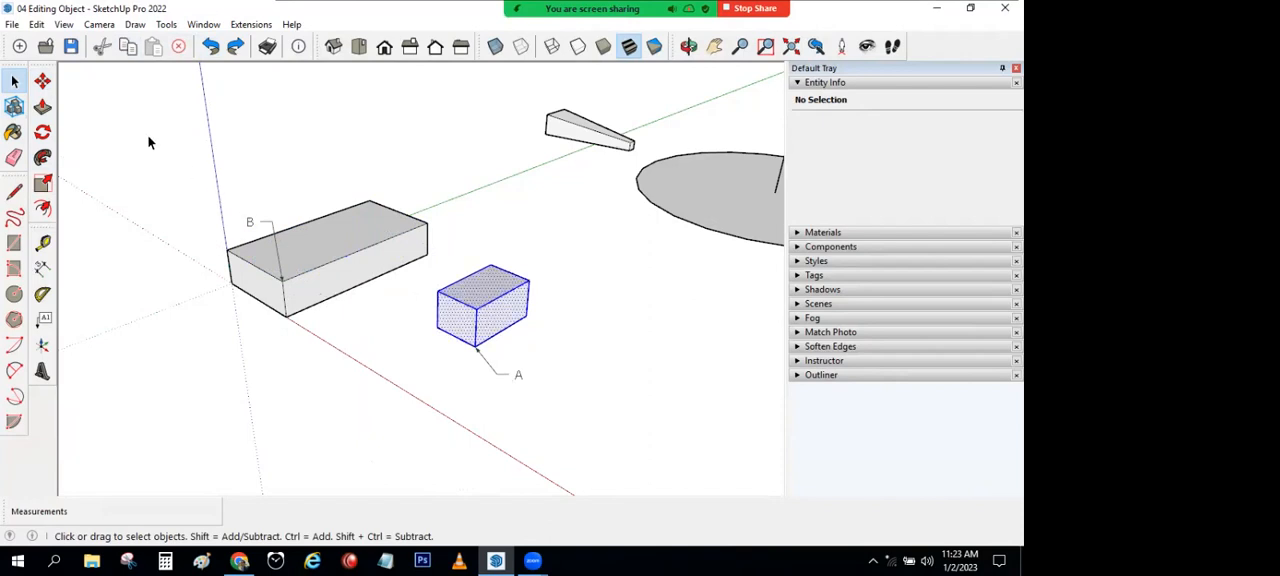
click(43, 82)
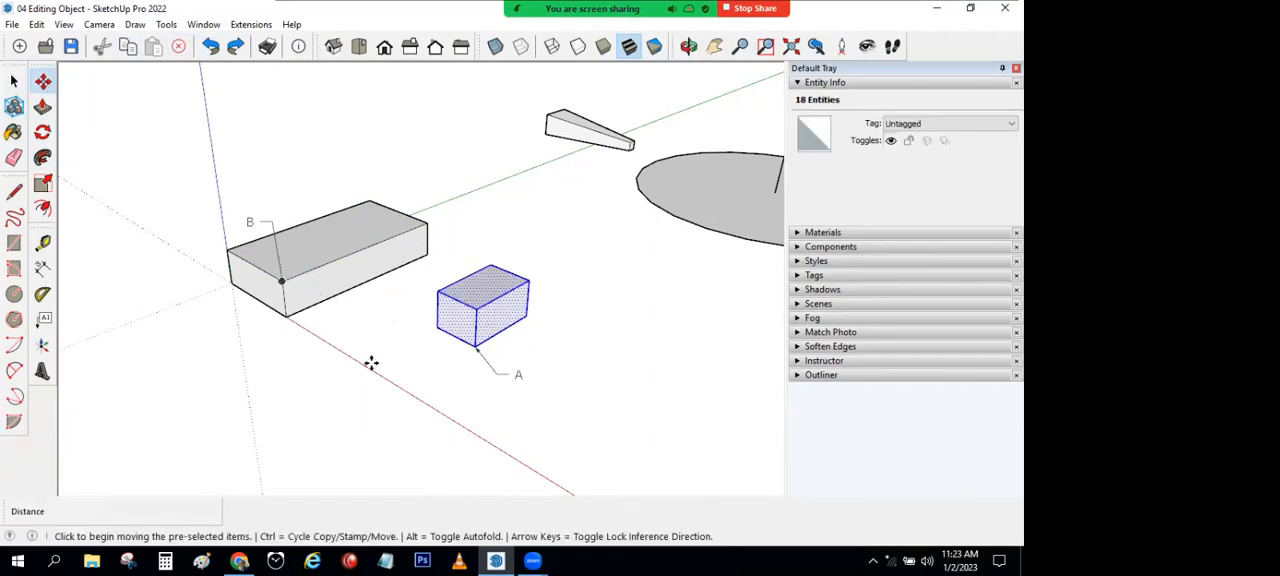
key(ctrl)
click(14, 81)
click(47, 84)
click(367, 342)
key(ctrl)
click(14, 81)
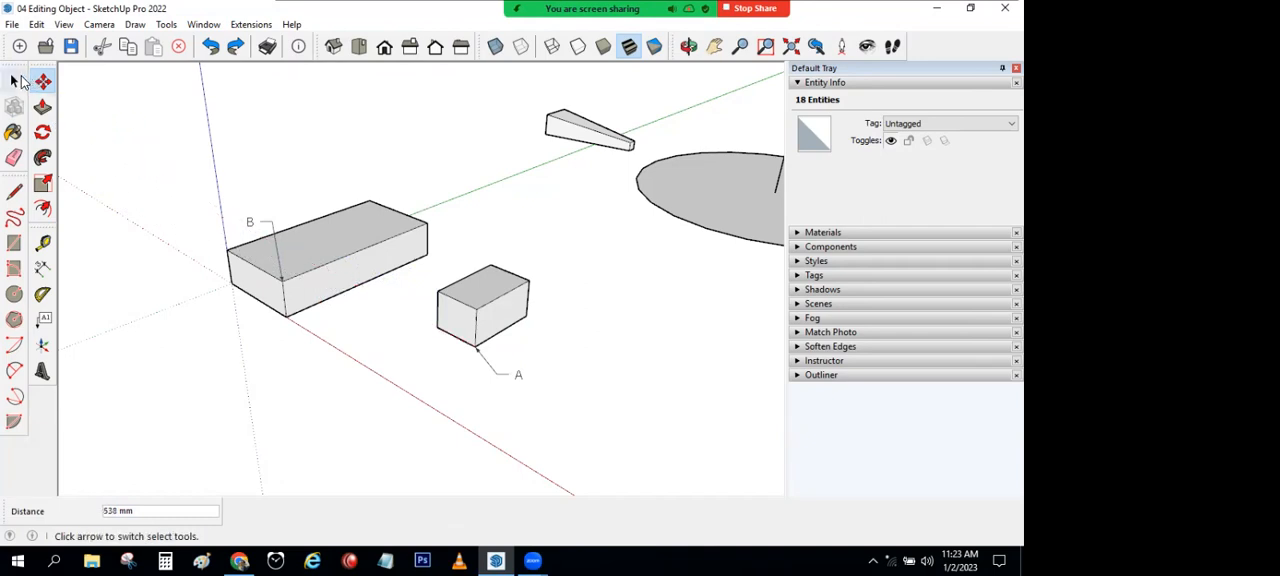
click(438, 283)
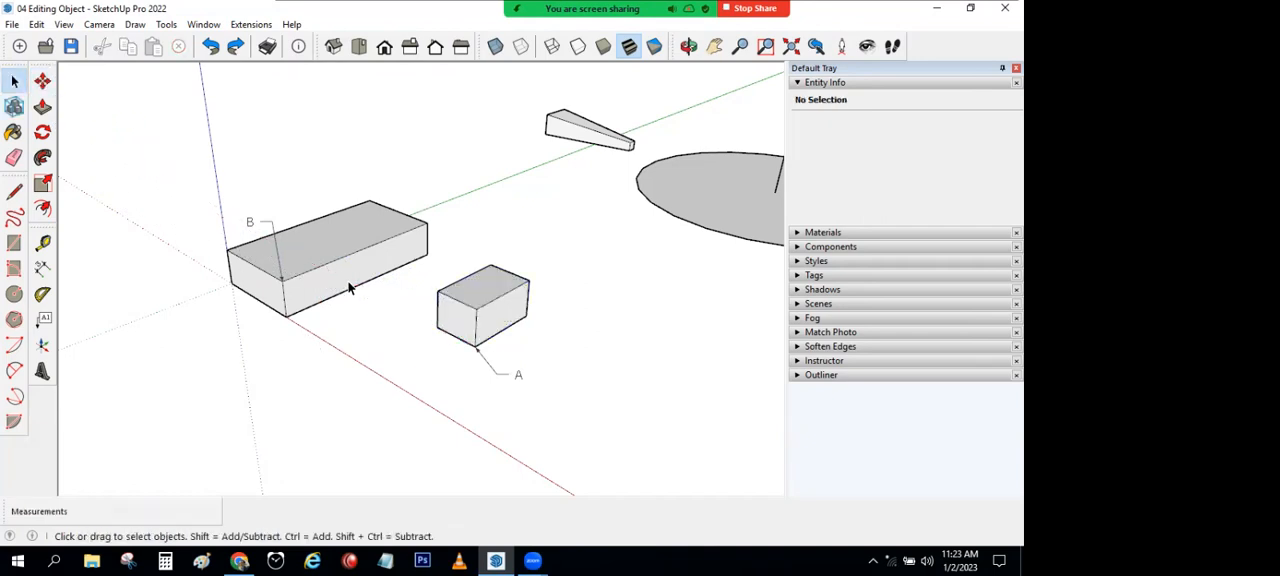
Step: Move the whole small box 200 mm from corner A along the green axis, and undo the move
scroll(400, 392, down, 1)
mouse_move(400, 392)
middle_down()
mouse_move(437, 311)
mouse_move(411, 334)
mouse_move(455, 307)
middle_up()
triple_click(462, 298)
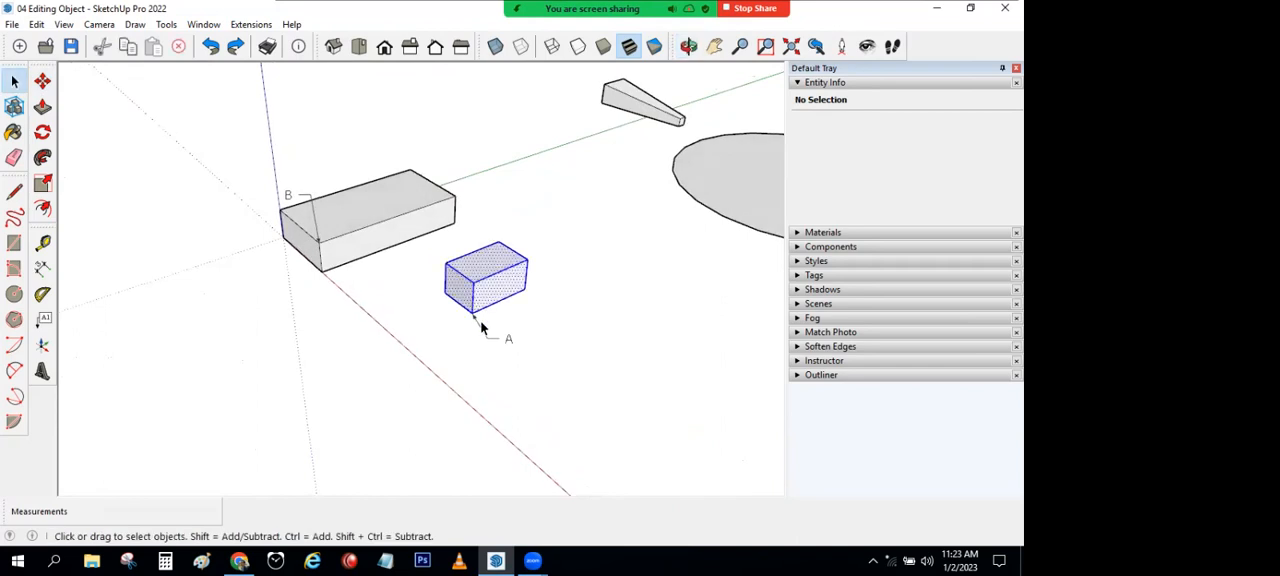
click(43, 81)
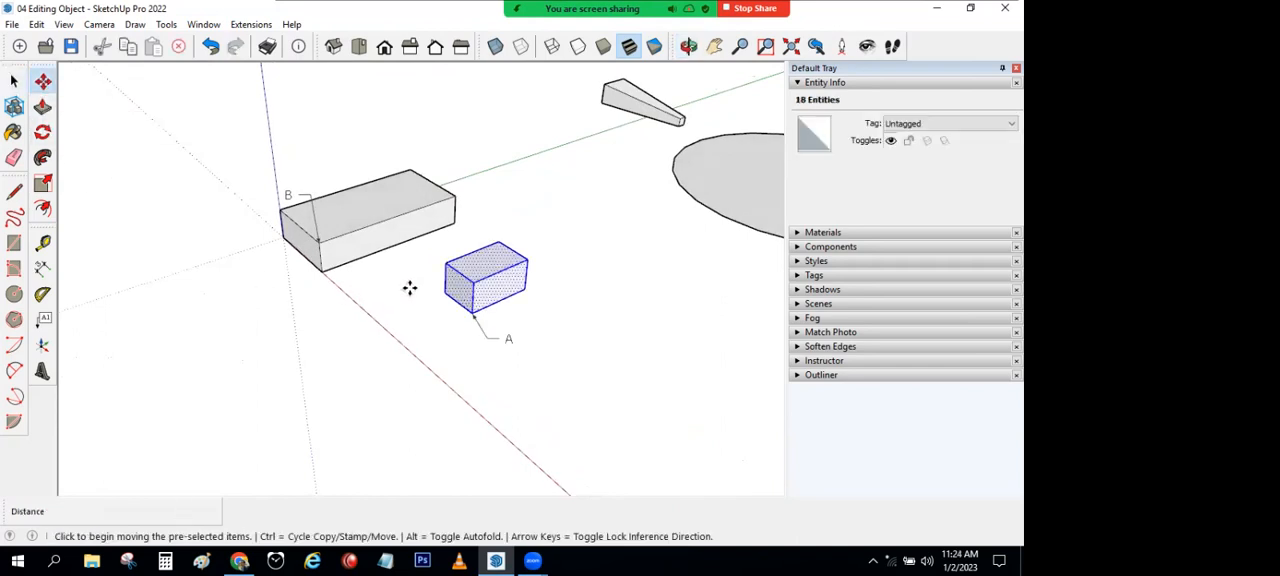
click(470, 314)
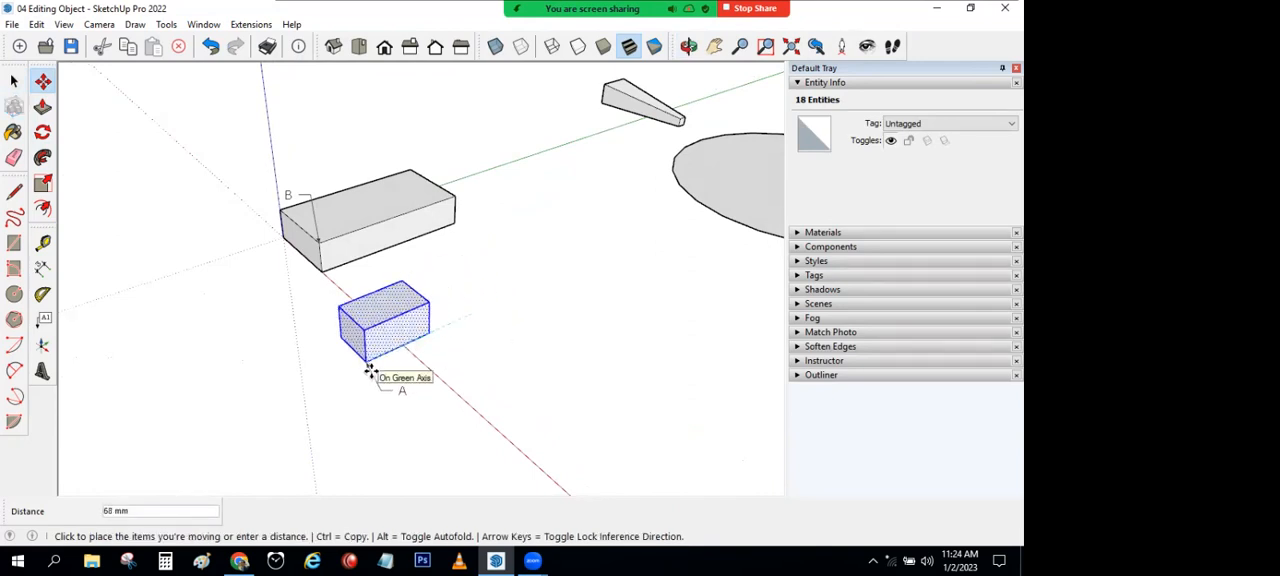
text(200)
key(Return)
click(14, 80)
key(ctrl+z)
click(328, 333)
Step: Copy the small box 100 mm from corner A along the green axis, and undo the copy
triple_click(461, 274)
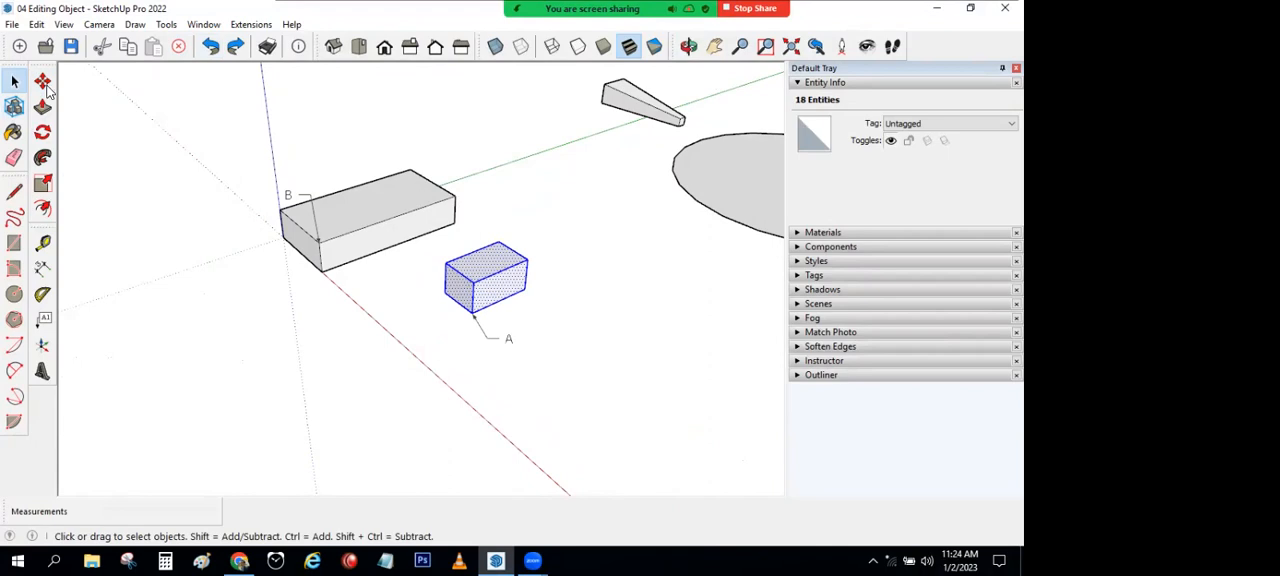
click(42, 80)
key(ctrl)
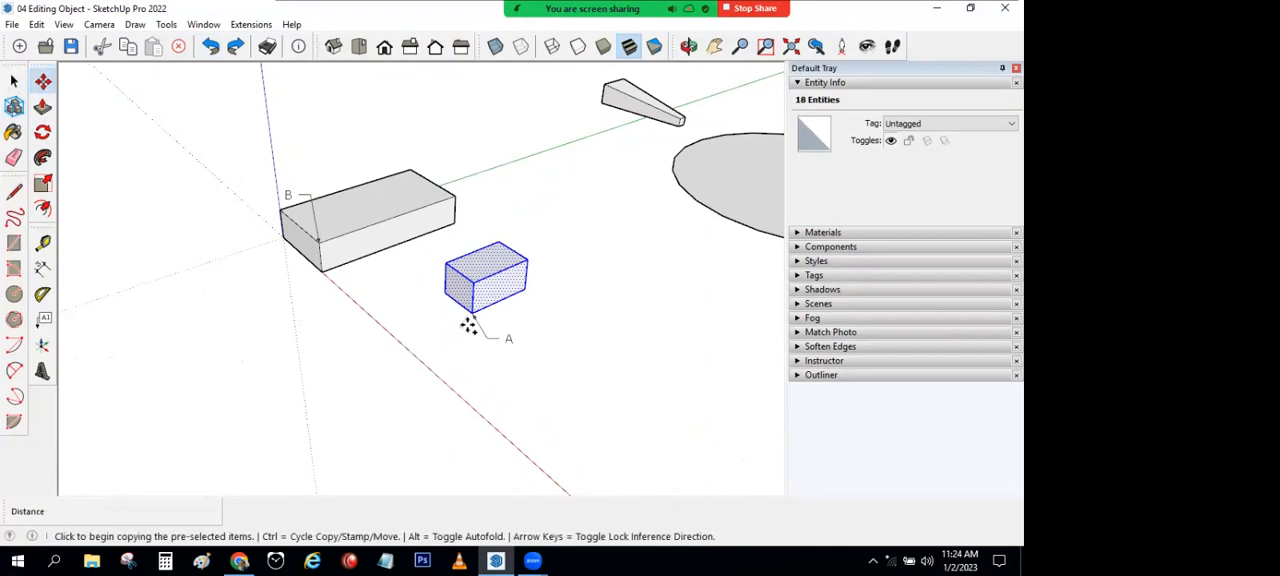
click(471, 314)
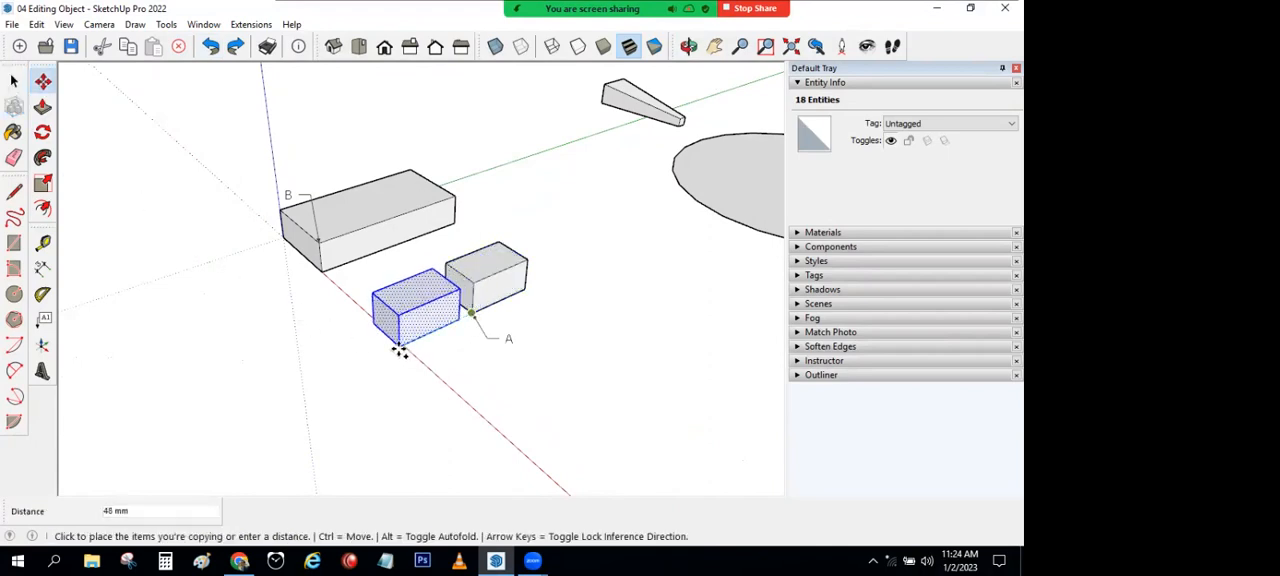
key(Return)
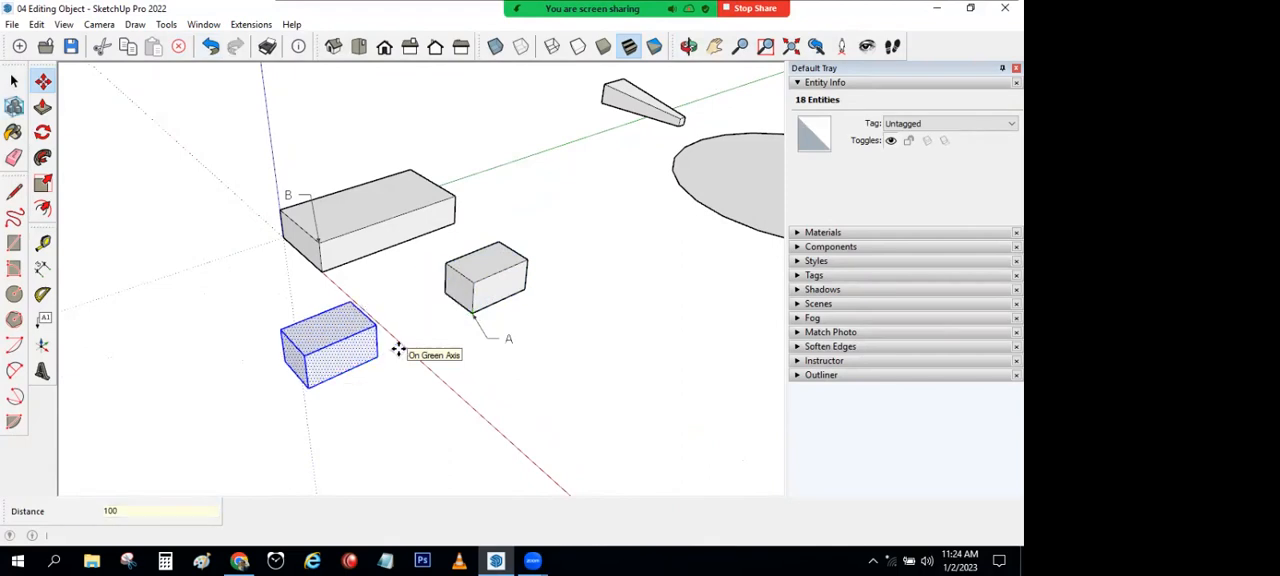
click(14, 80)
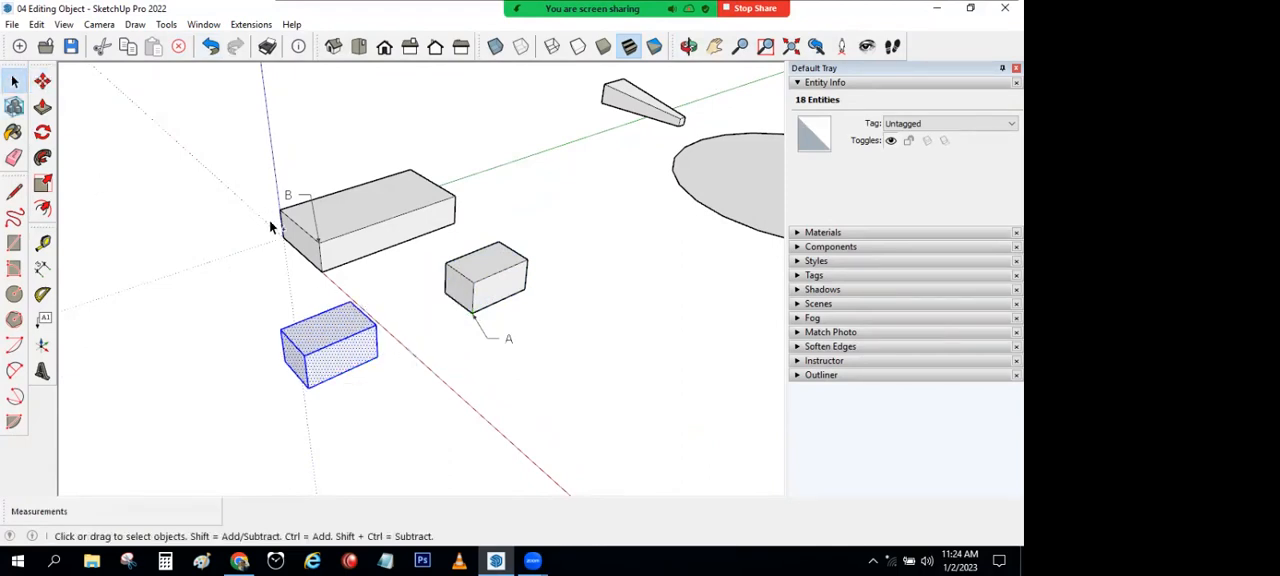
key(ctrl+z)
click(514, 356)
Step: Rotate the tapered block 45 degrees horizontally about the circle's centre, and undo the rotation
middle_drag(443, 402, 383, 188)
scroll(600, 268, up, 3)
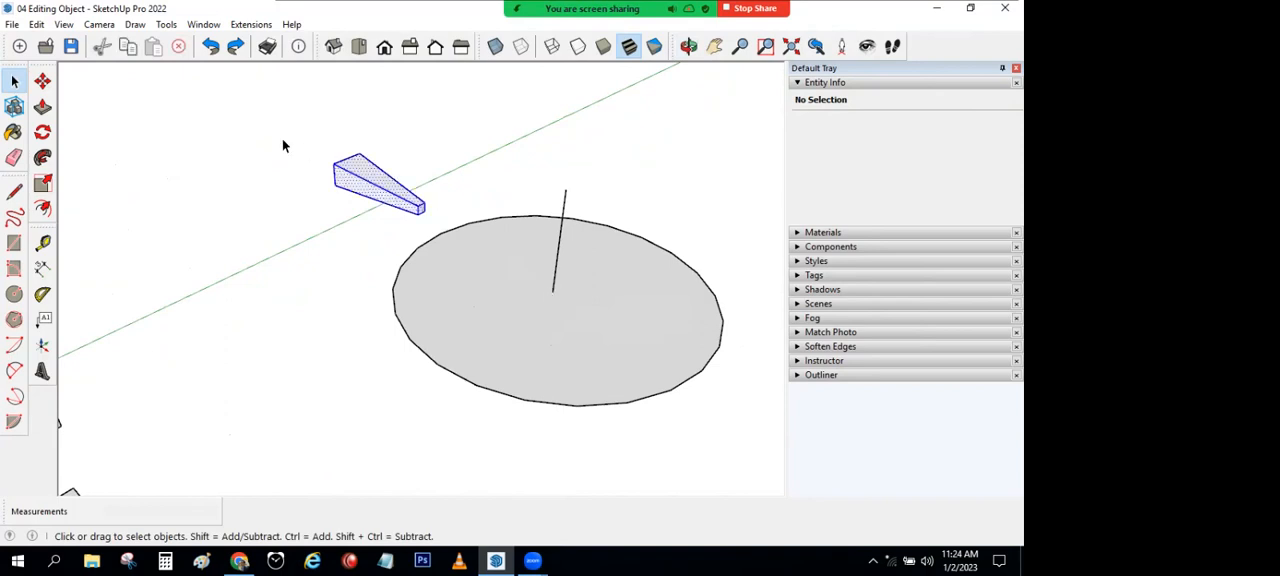
key(ctrl+a)
click(42, 132)
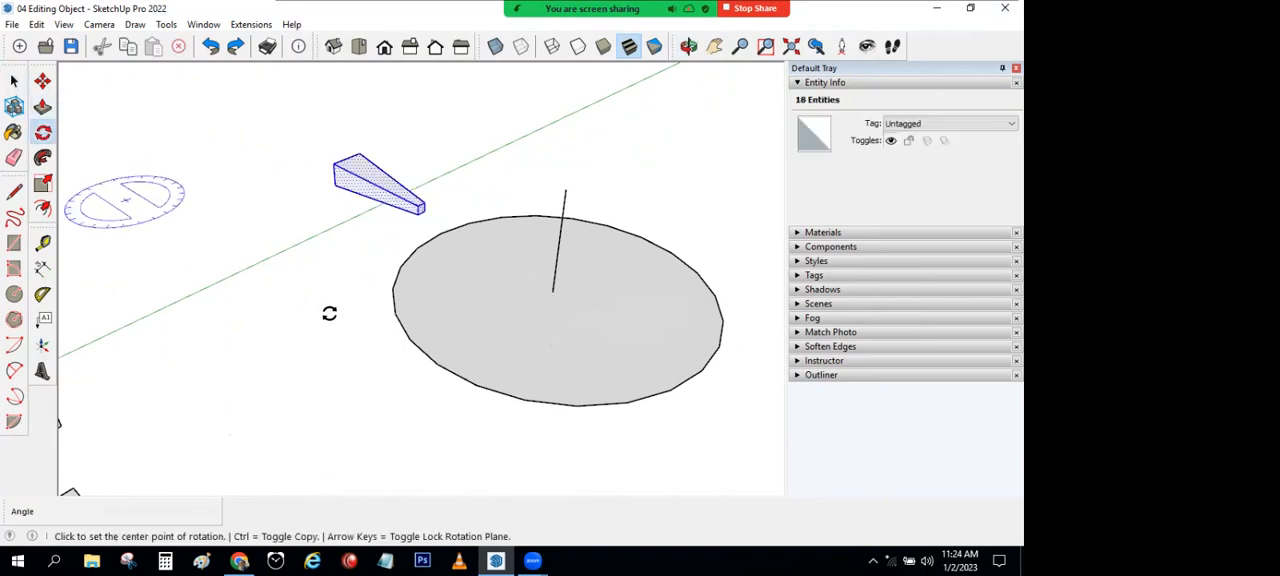
click(555, 292)
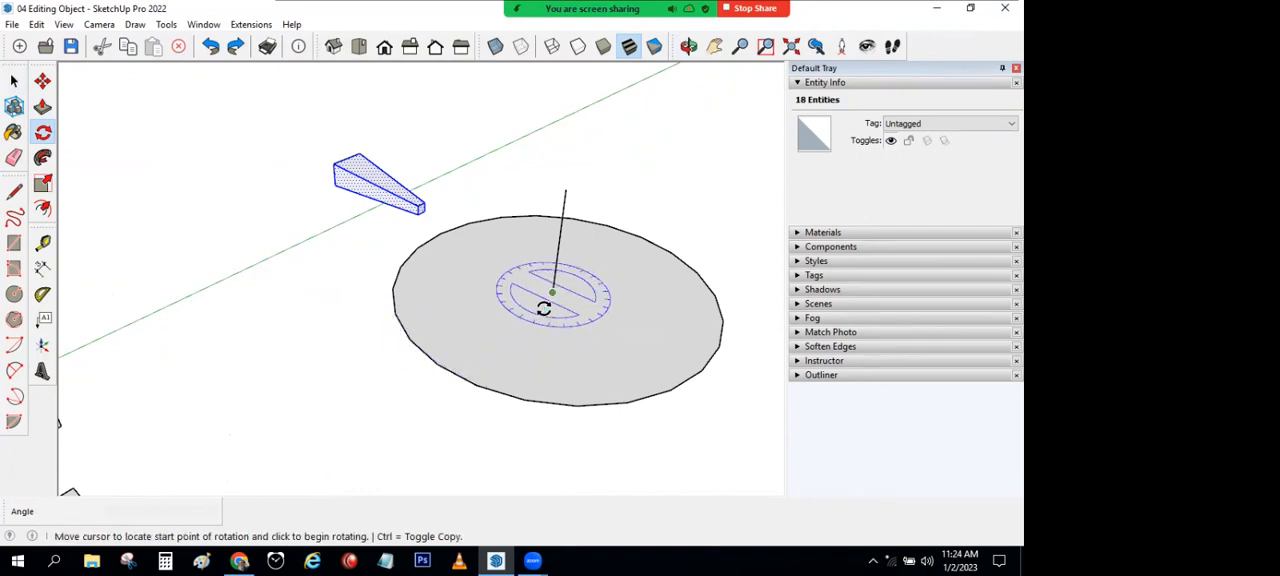
click(334, 168)
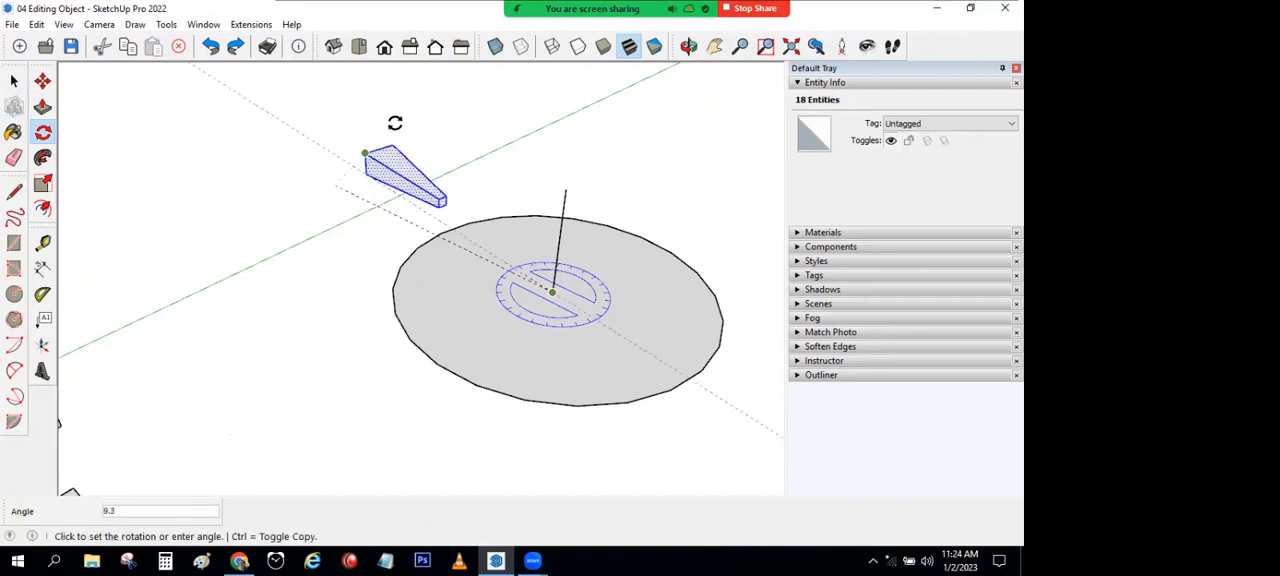
text(4)
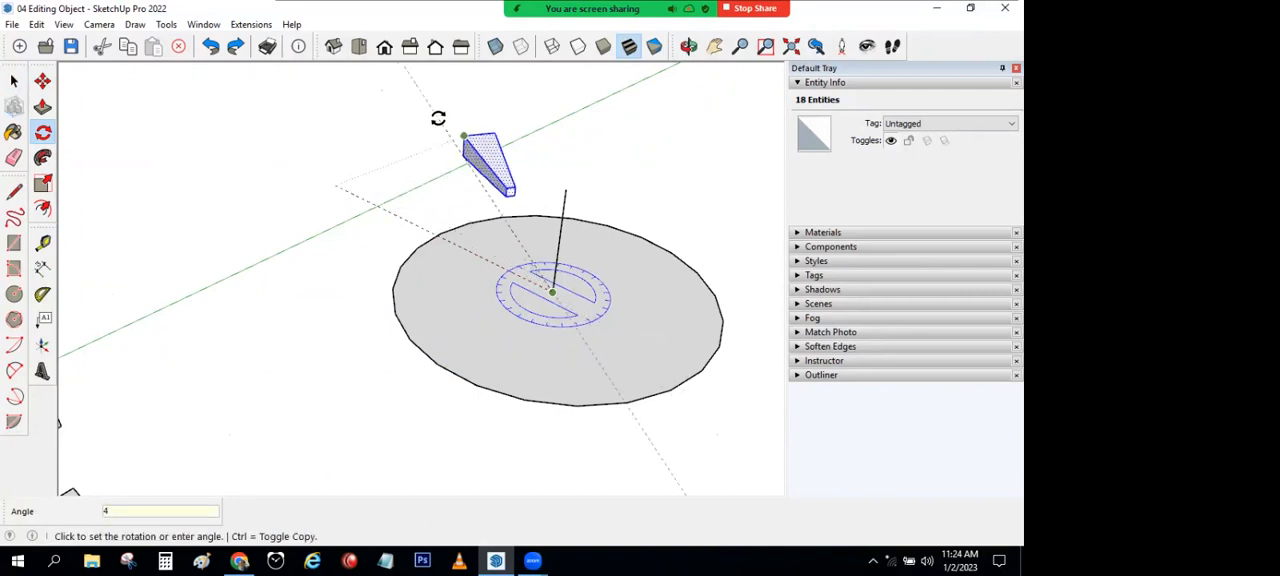
text(5)
key(Return)
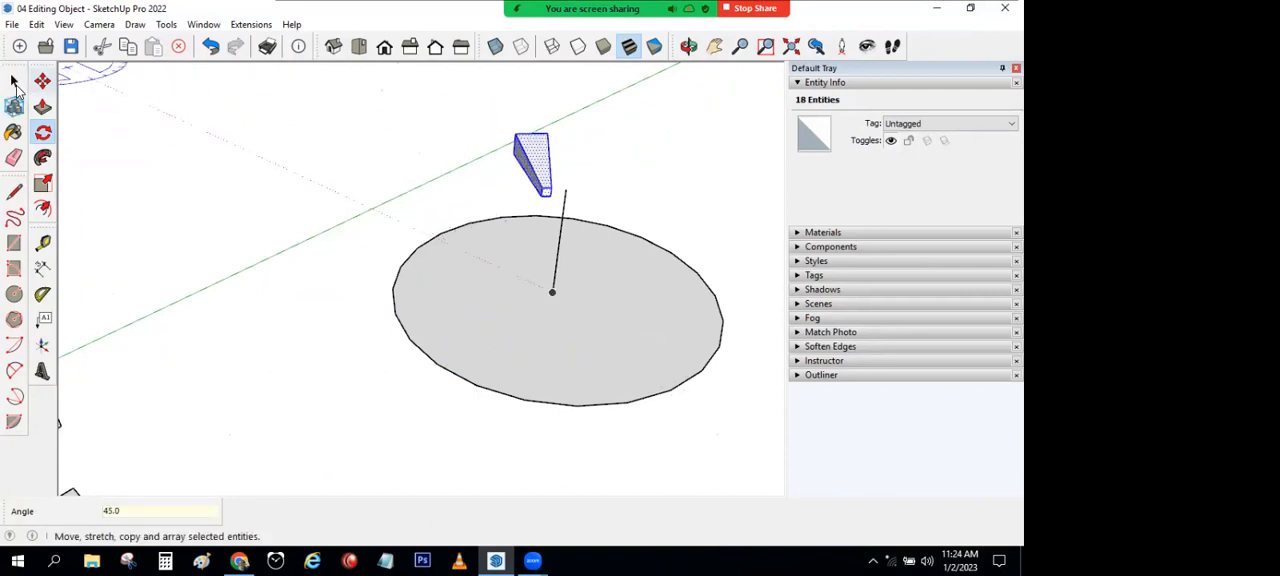
click(14, 82)
click(210, 46)
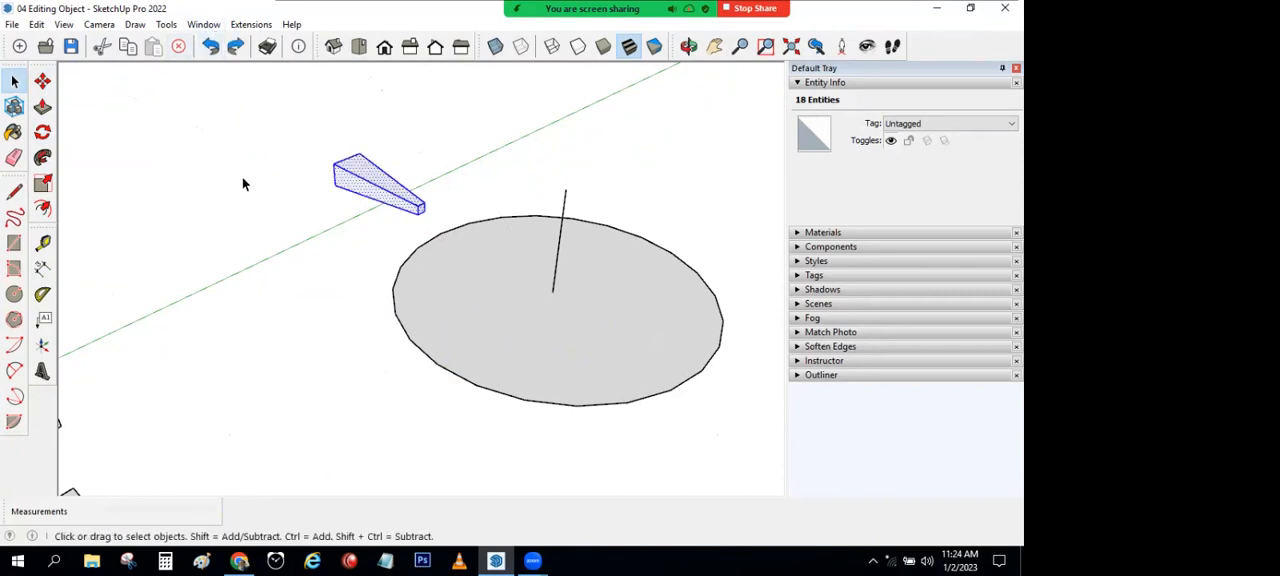
Step: Rotate the tapered block 30 degrees horizontally about the circle's centre, and undo the rotation
triple_click(367, 192)
click(42, 132)
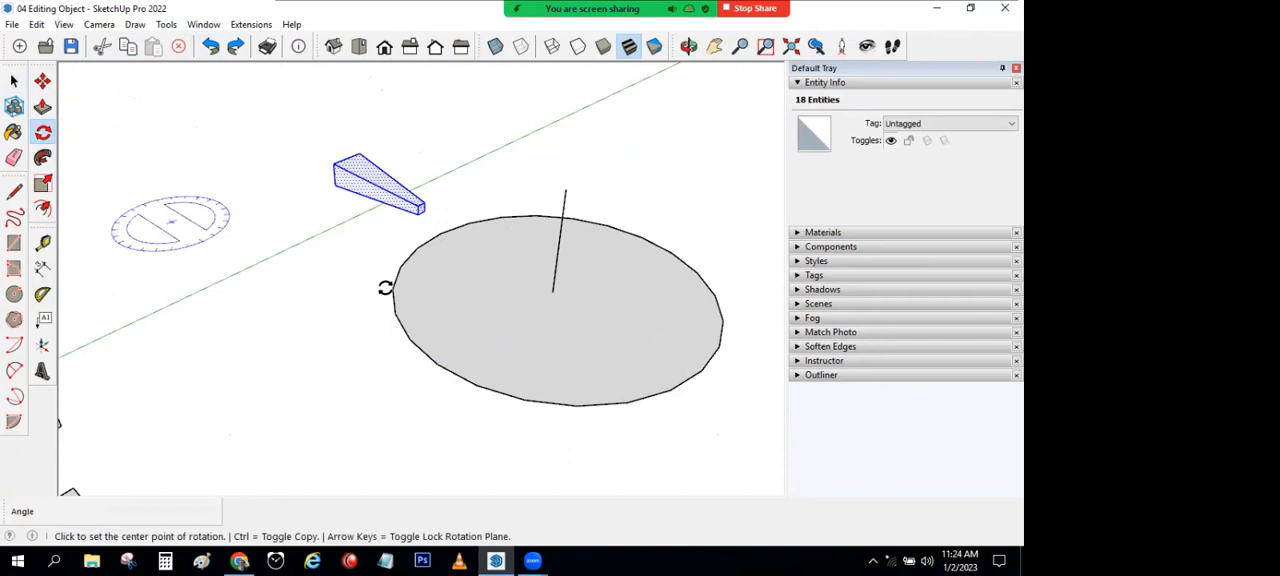
click(551, 289)
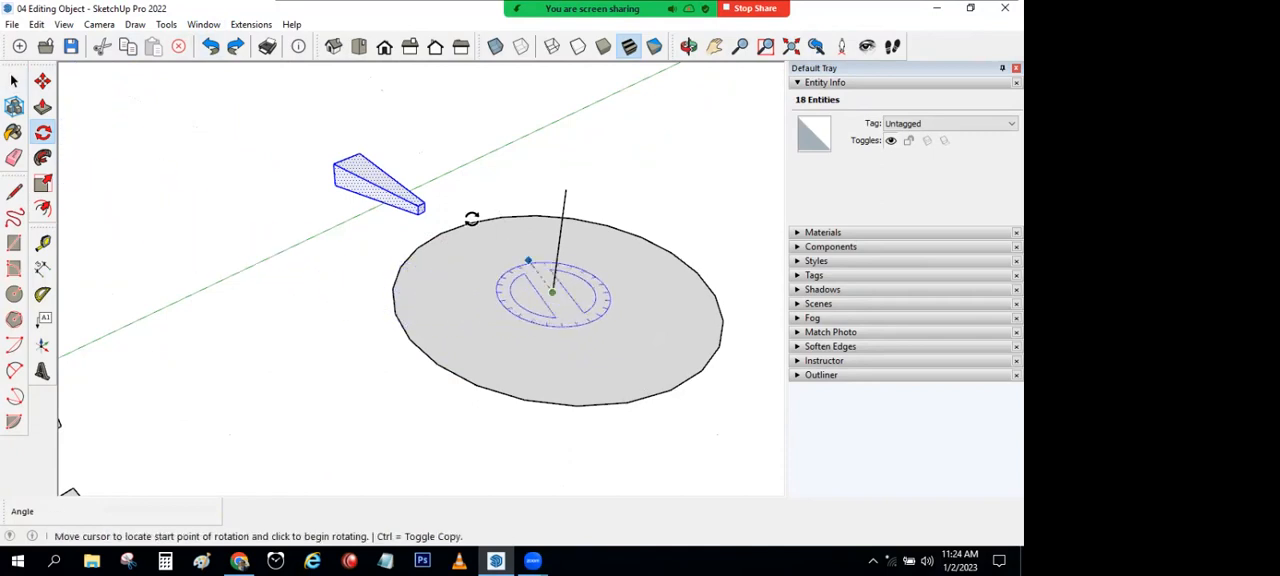
click(343, 161)
text(3)
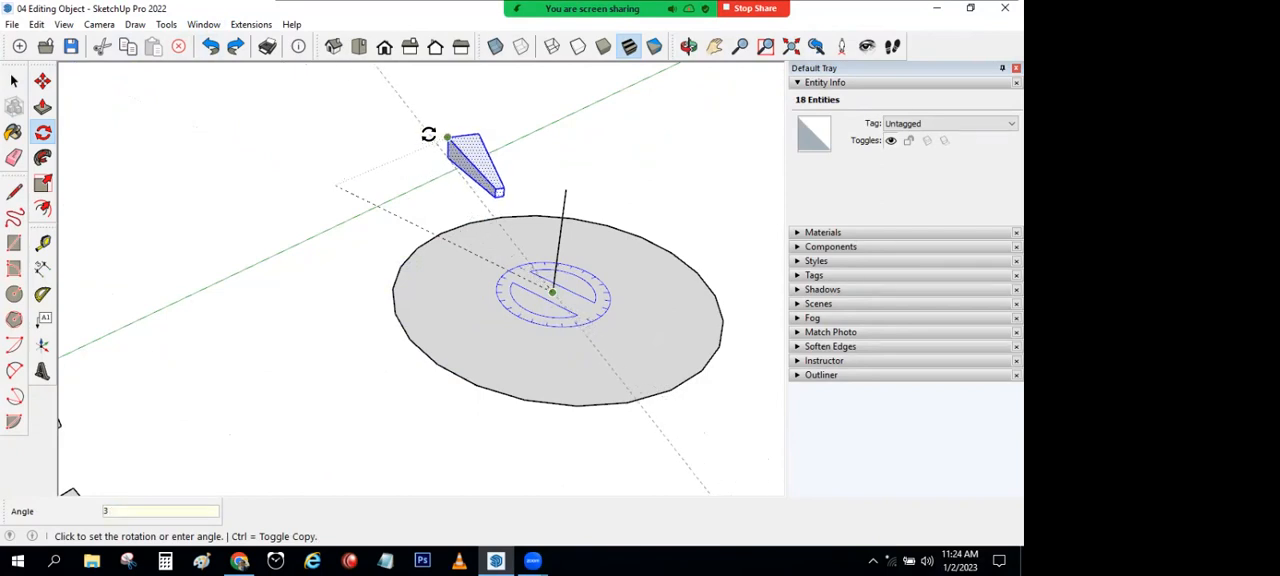
text(0)
key(Return)
key(space)
click(210, 46)
click(245, 160)
Step: Rotate the tapered block in the vertical plane about the circle's centre until it stands upright above the circle
scroll(388, 193, down, 3)
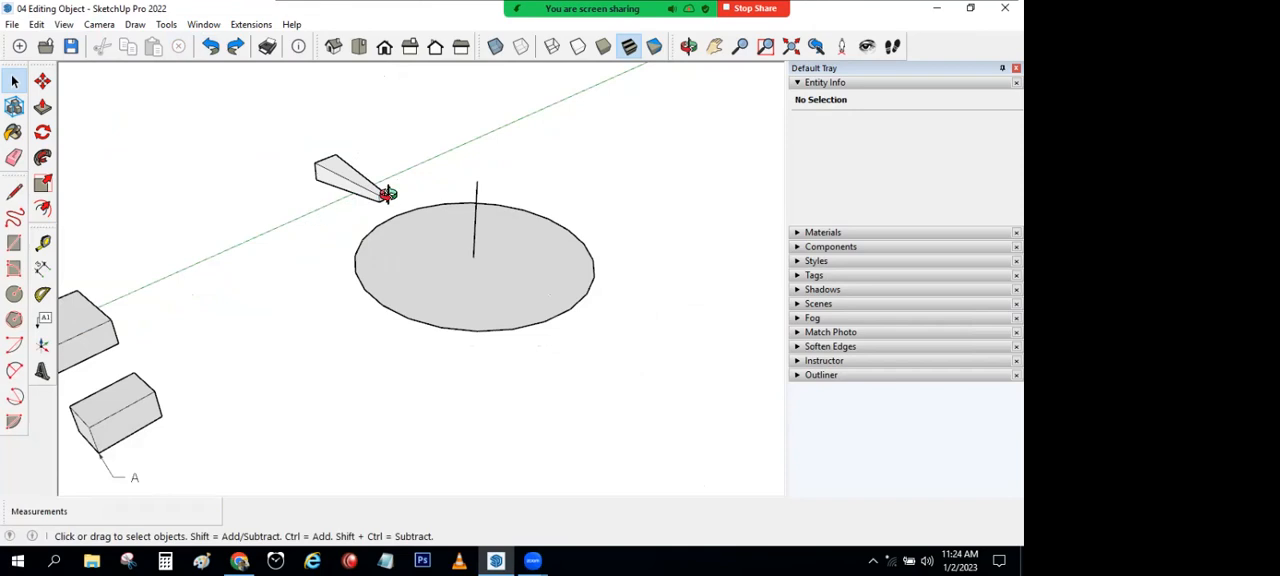
middle_drag(388, 193, 318, 241)
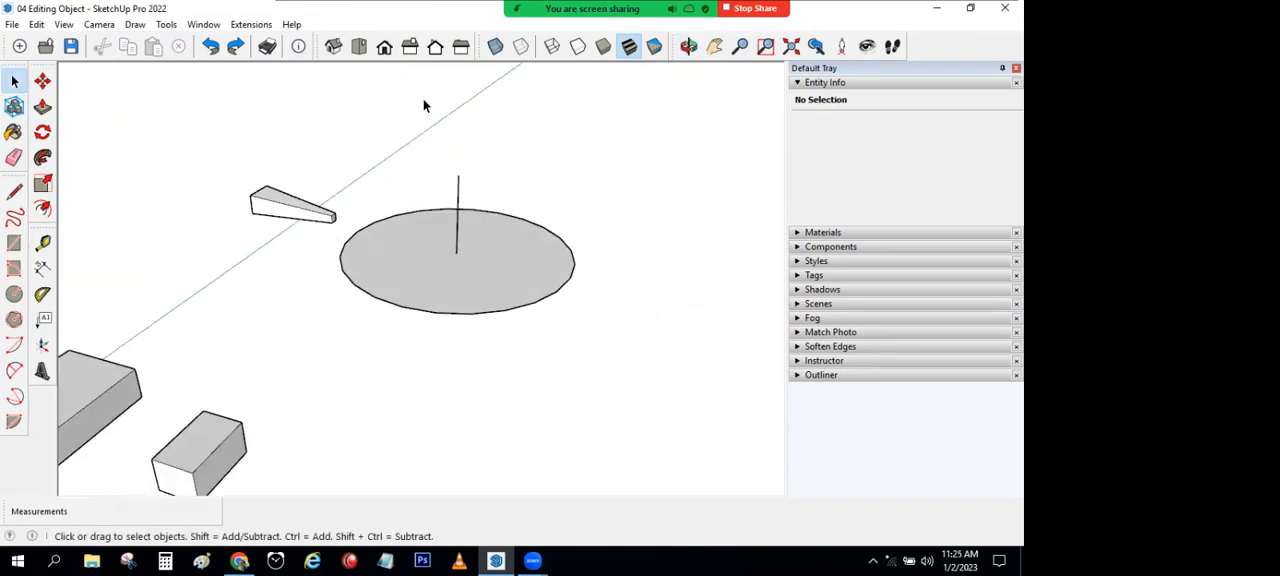
triple_click(311, 215)
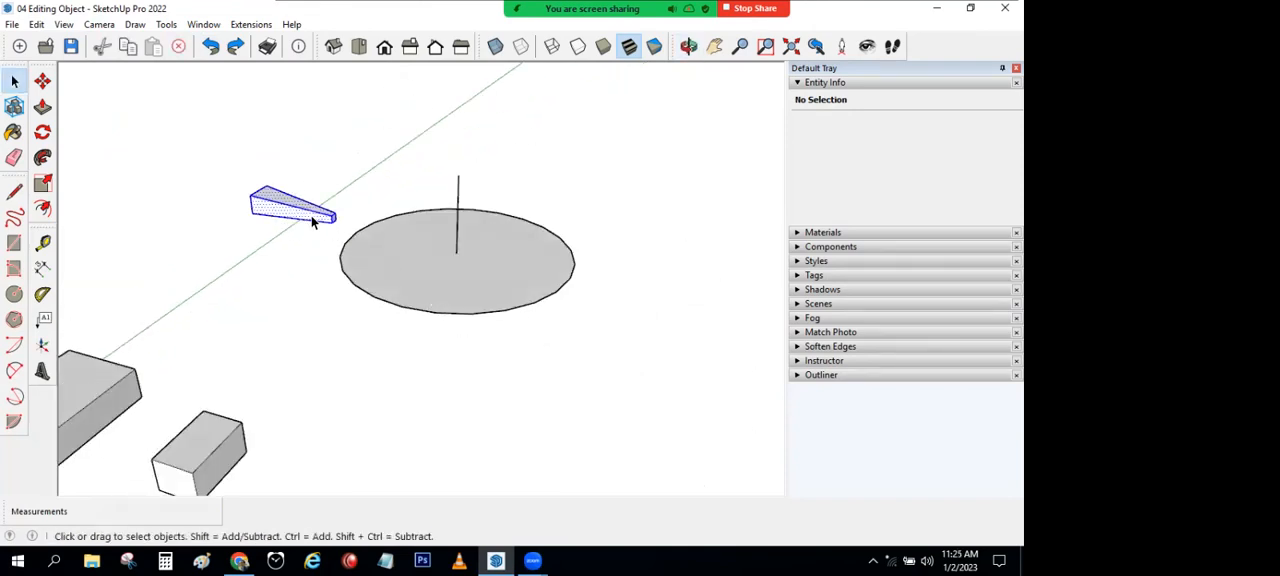
click(42, 132)
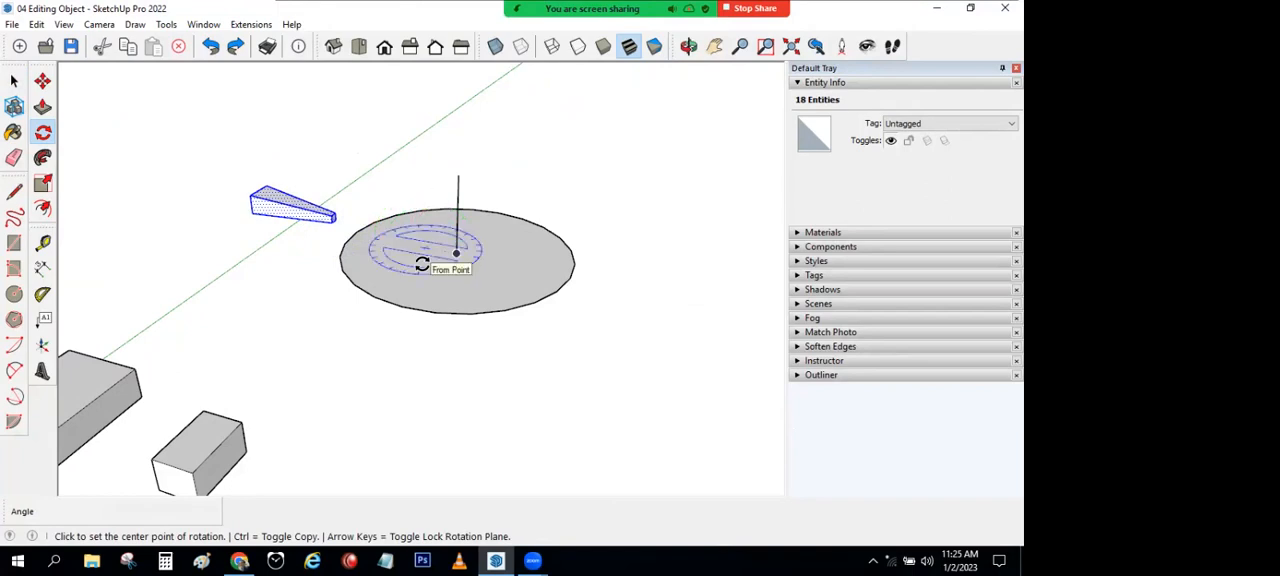
click(455, 252)
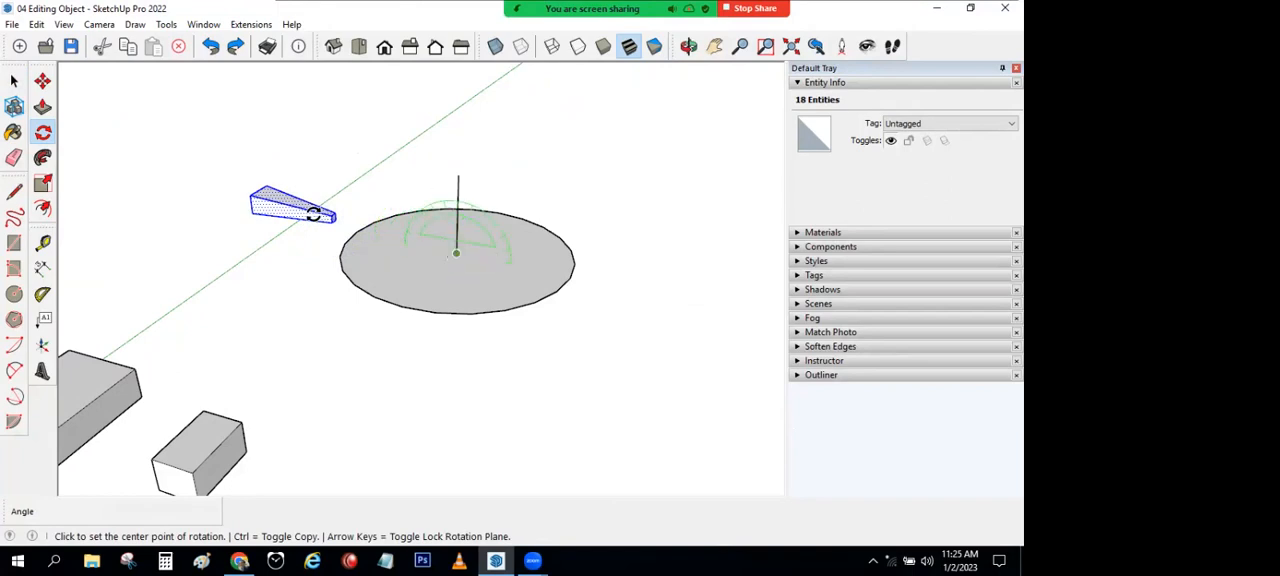
click(254, 210)
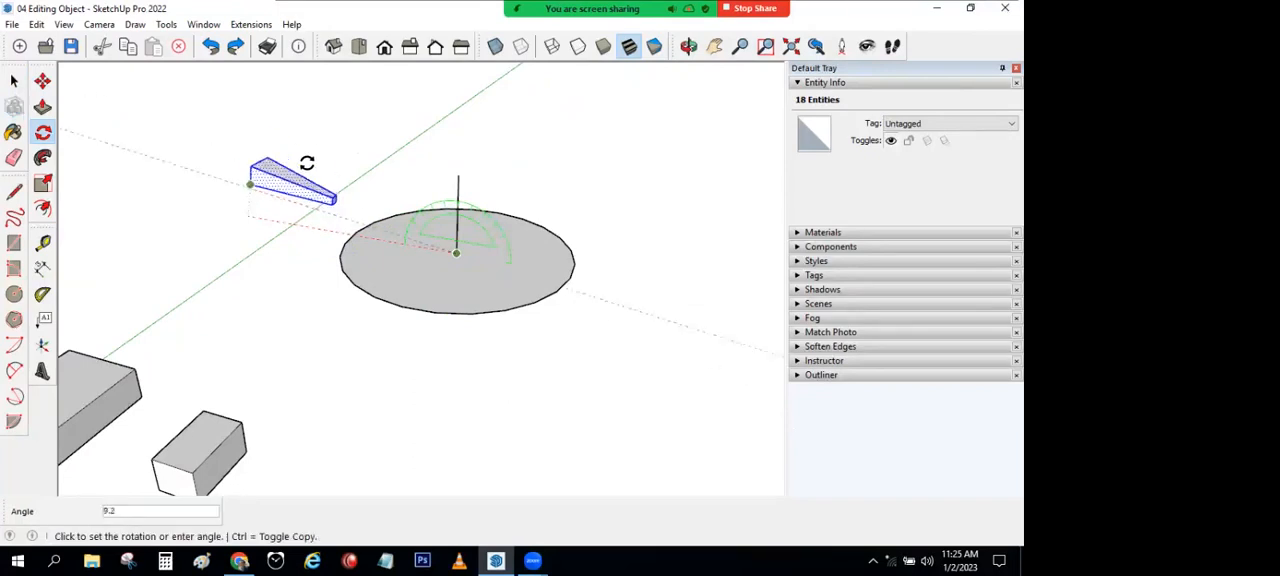
click(456, 114)
middle_drag(666, 274, 494, 378)
click(14, 82)
click(271, 233)
Step: Rotate the upright tapered block 90 degrees in the vertical plane about the circle's centre, back down beside the circle
scroll(271, 233, down, 4)
mouse_move(264, 256)
middle_down()
mouse_move(260, 269)
mouse_move(277, 254)
mouse_move(274, 360)
mouse_move(371, 343)
mouse_move(381, 282)
middle_up()
middle_drag(271, 354, 451, 207)
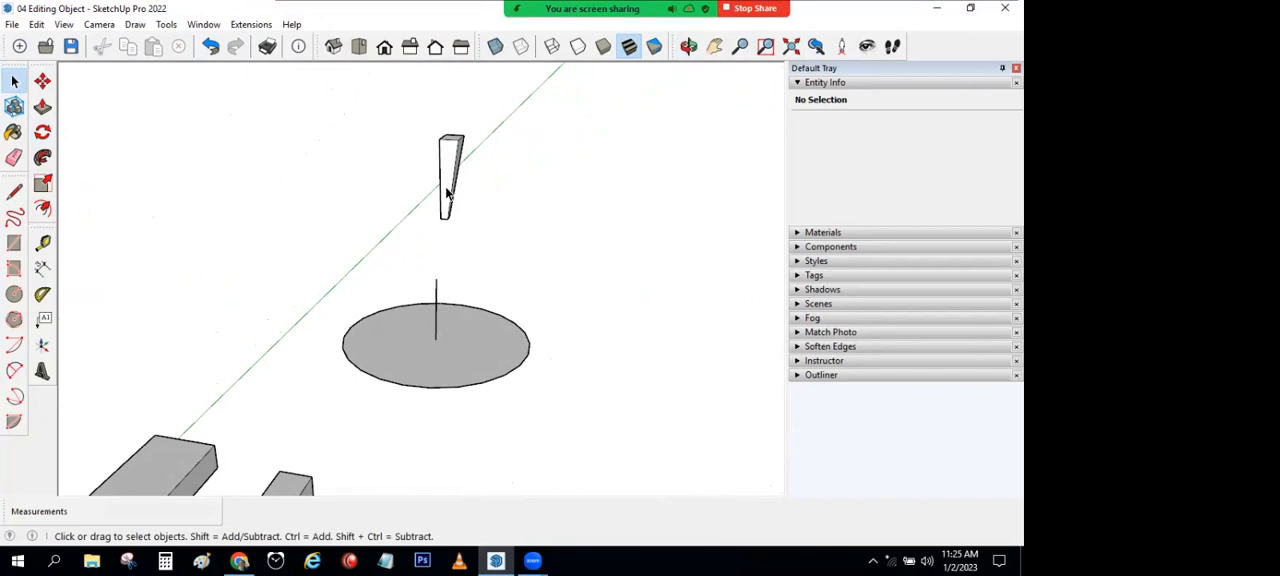
click(447, 193)
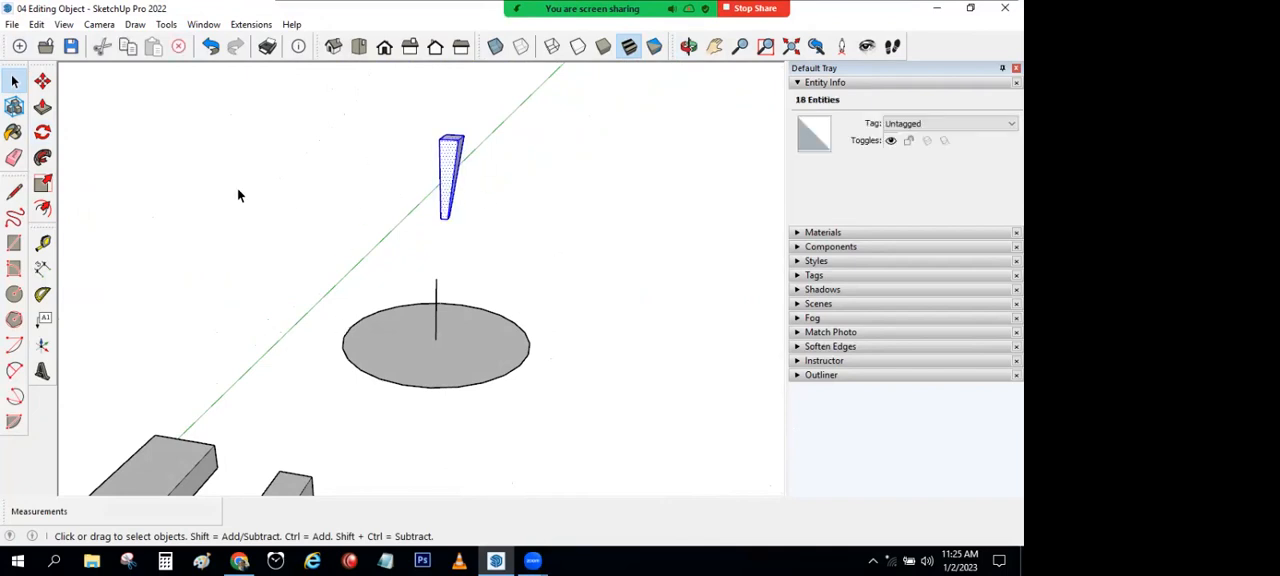
click(42, 132)
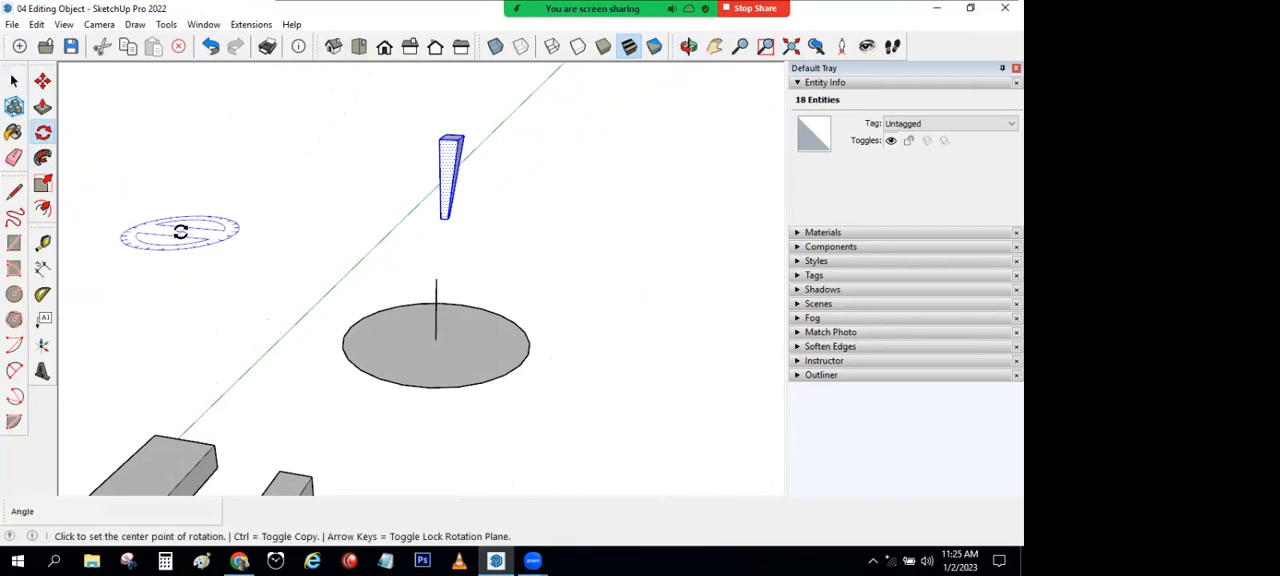
click(435, 339)
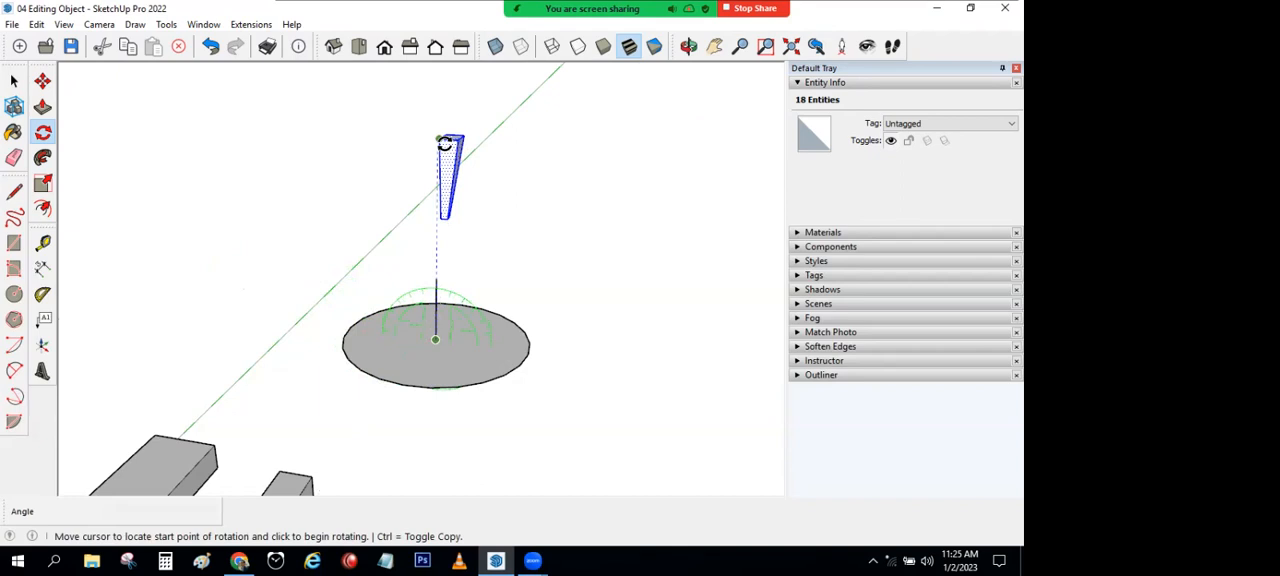
click(417, 146)
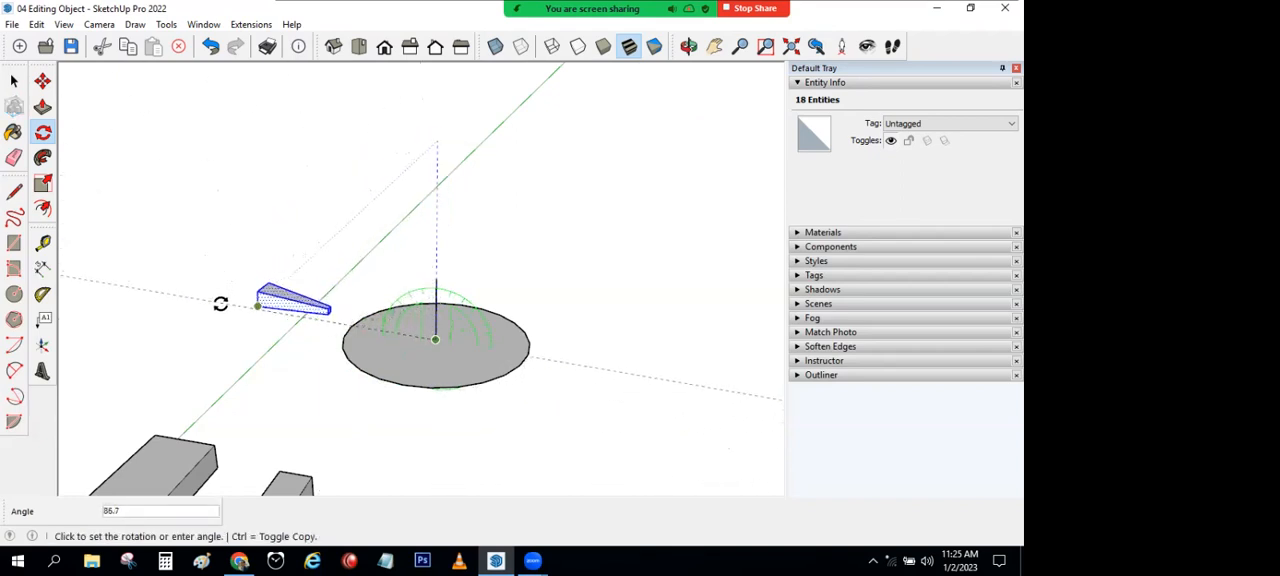
text(90)
key(Return)
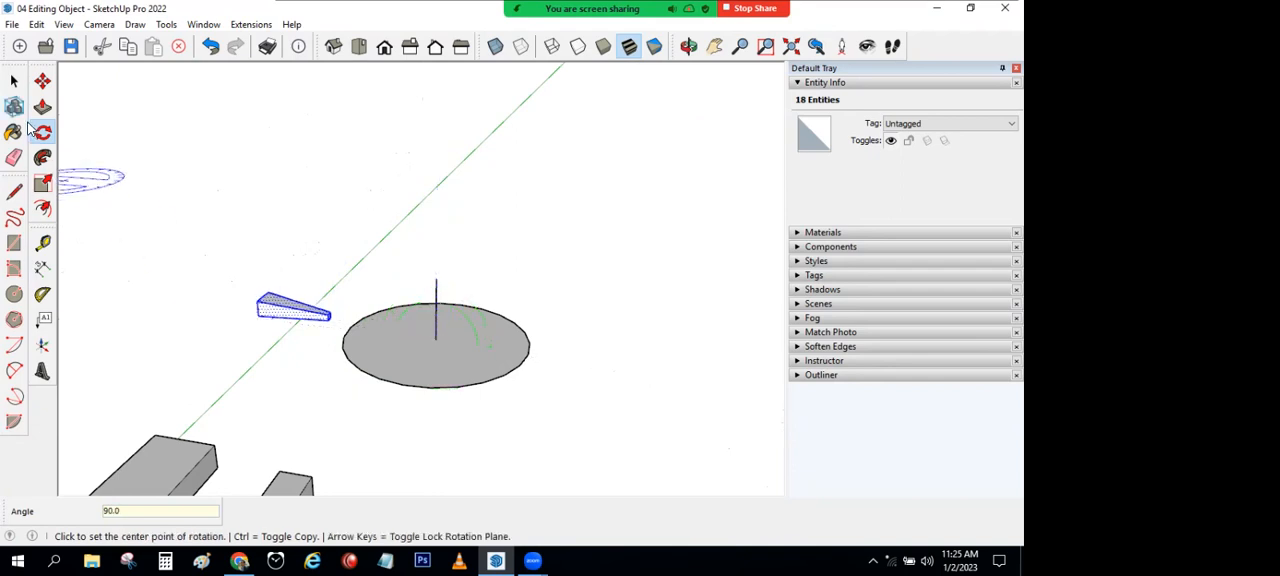
click(14, 80)
click(222, 241)
Step: Rotate a copy of the tapered block about 88 degrees horizontally around the circle's centre
scroll(327, 356, up, 3)
middle_drag(305, 316, 387, 244)
scroll(274, 368, down, 5)
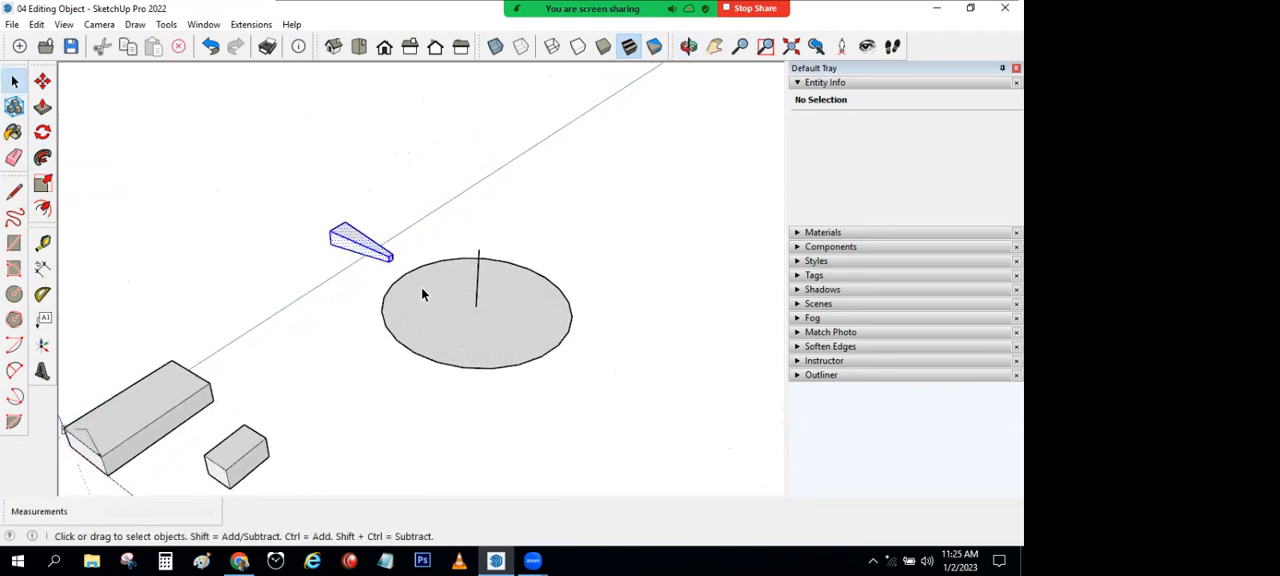
key(ctrl+a)
click(38, 137)
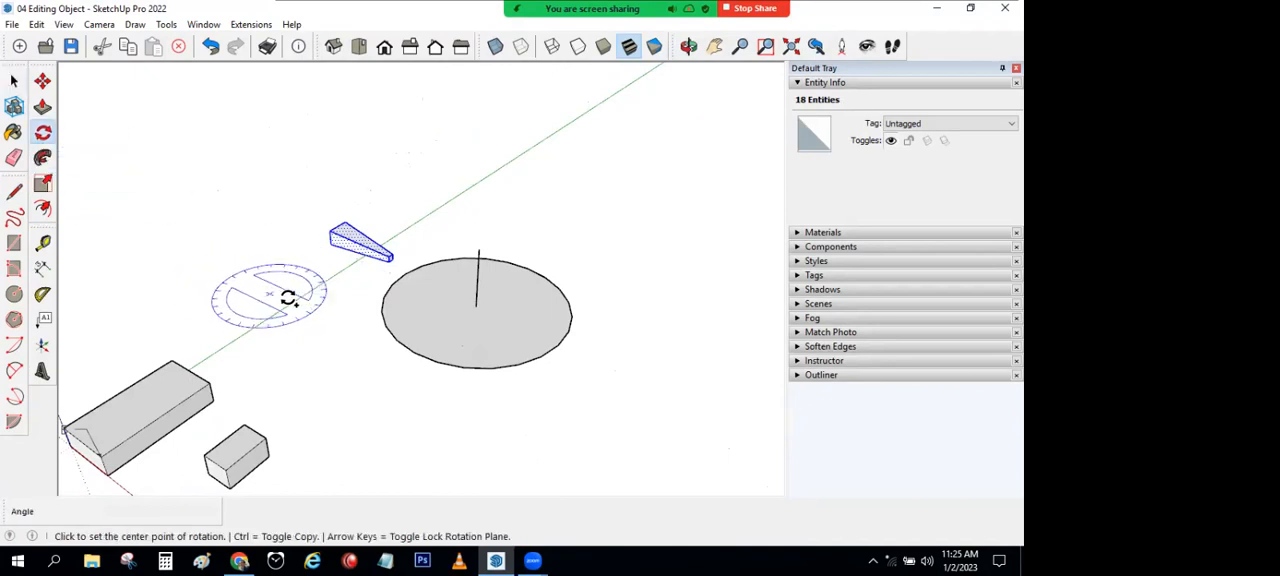
click(476, 305)
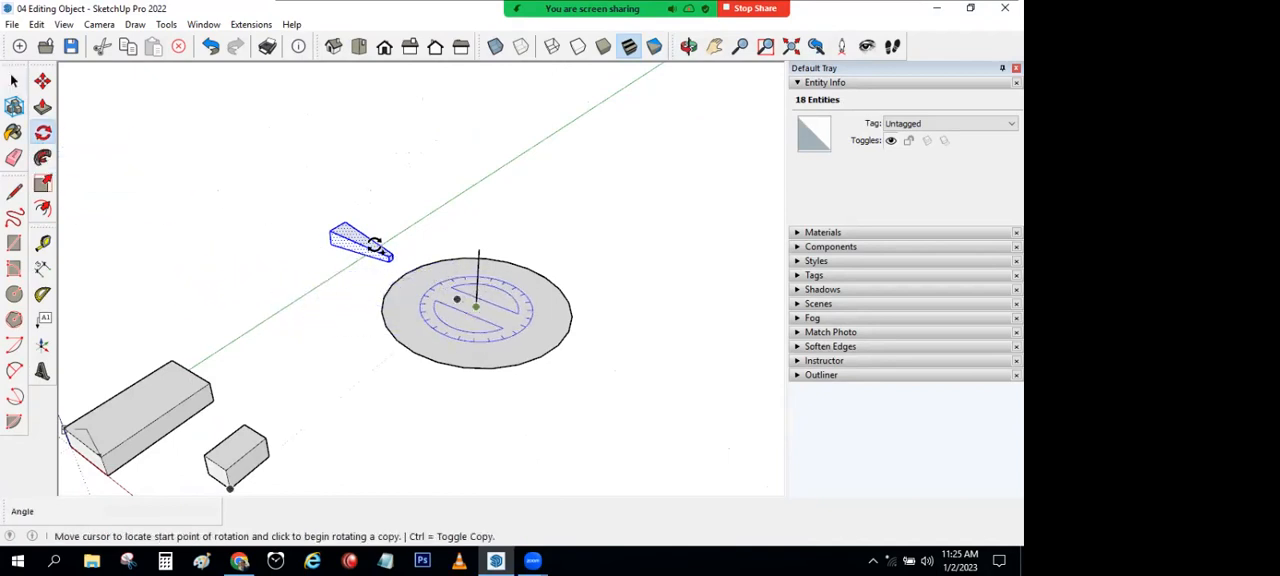
click(364, 231)
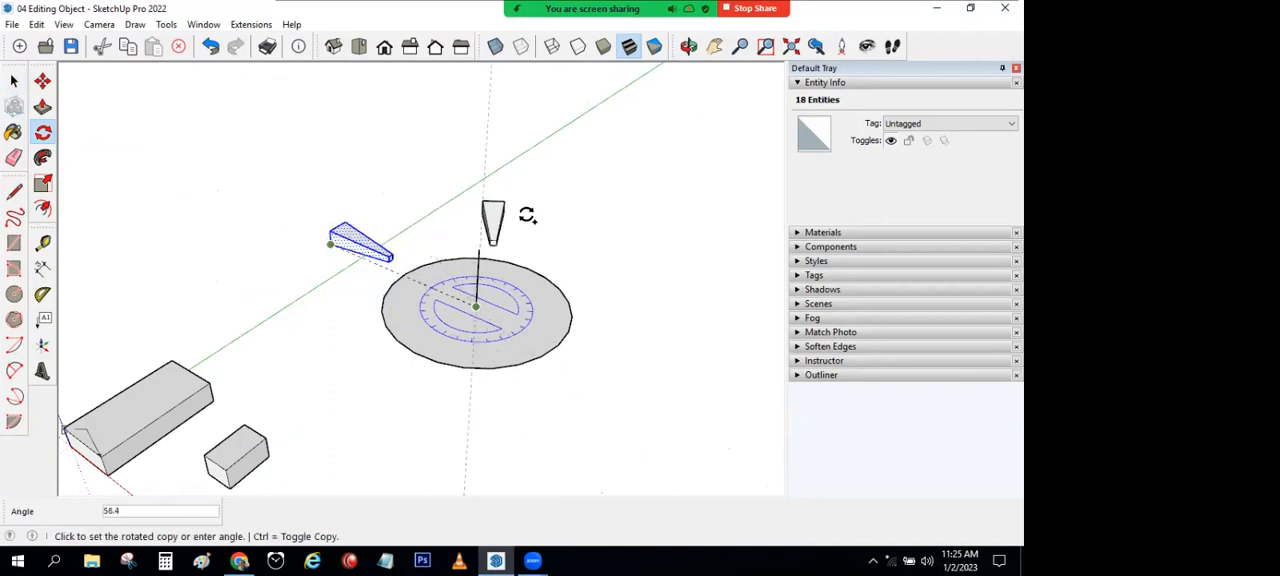
click(587, 240)
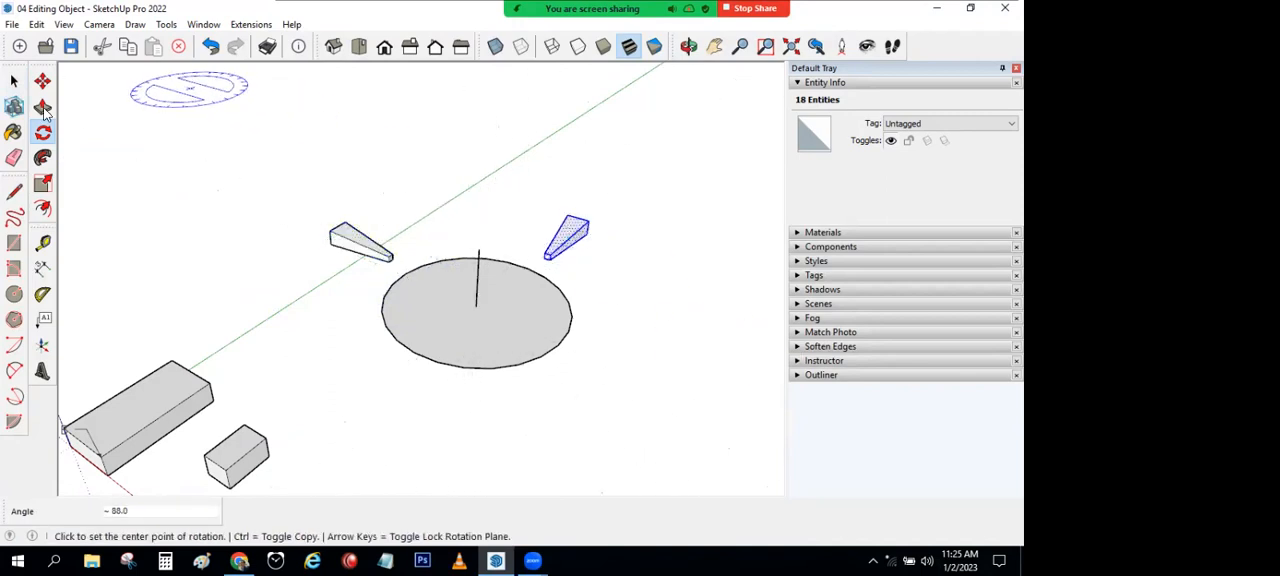
click(14, 80)
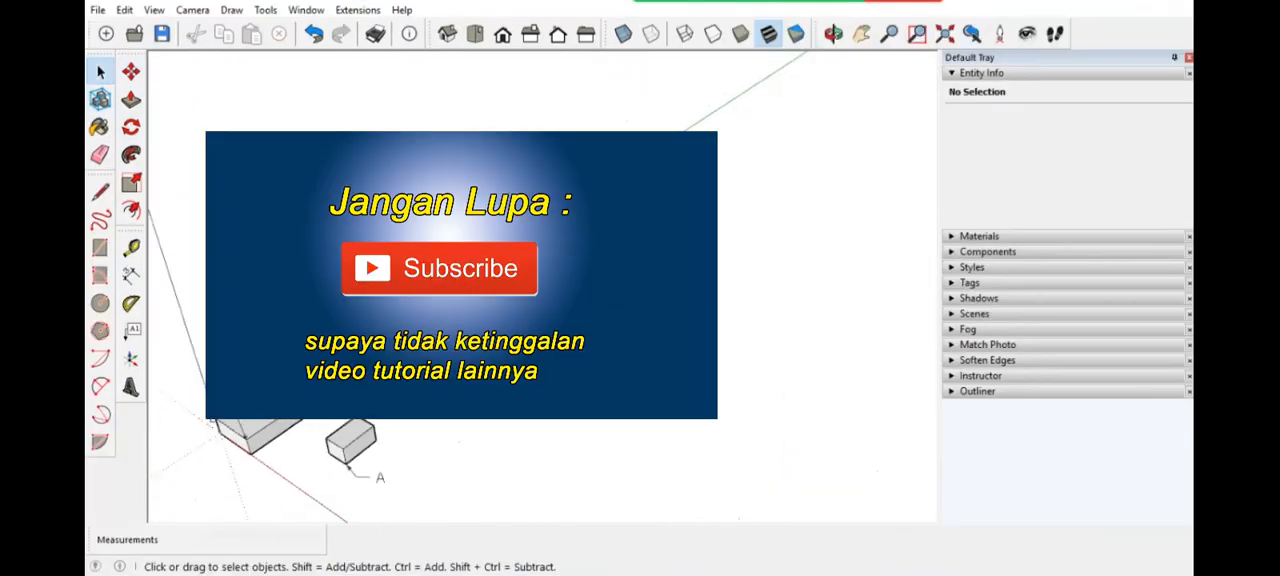
Step: Move the loose window component by its upper corner into the window opening beside the doorway
middle_drag(400, 340, 500, 355)
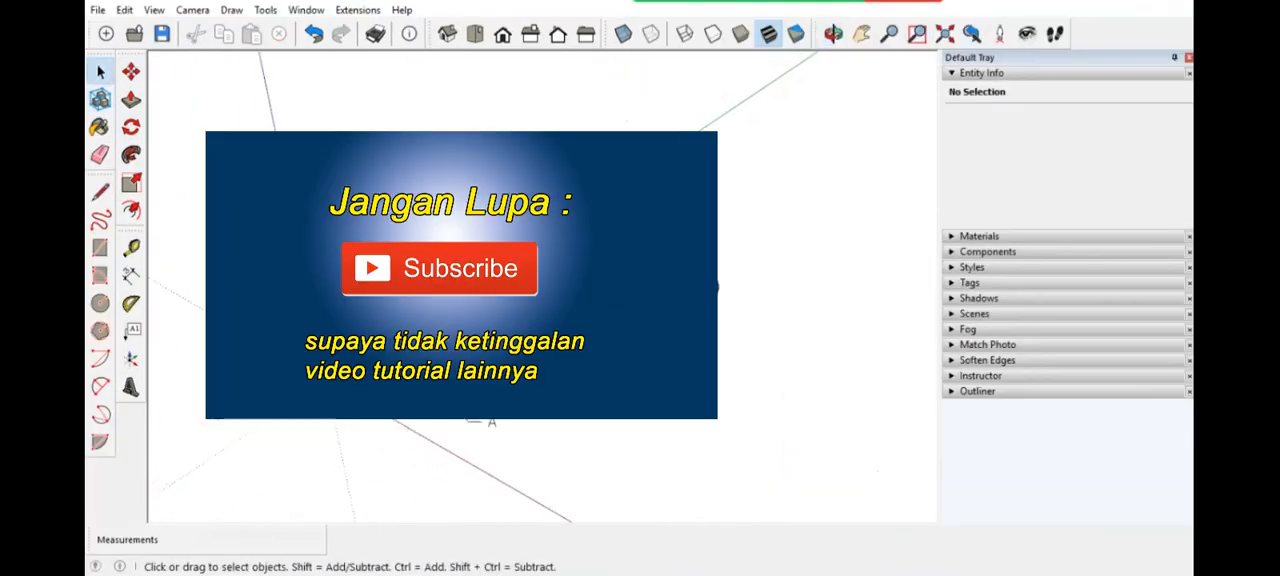
scroll(490, 370, up, 2)
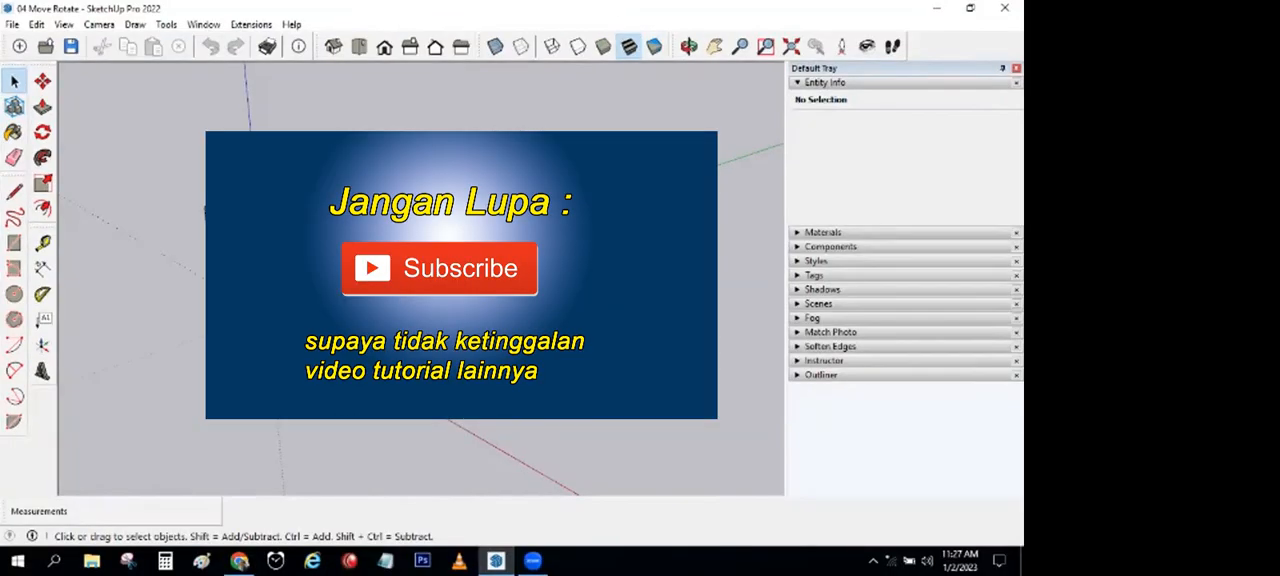
scroll(154, 180, up, 5)
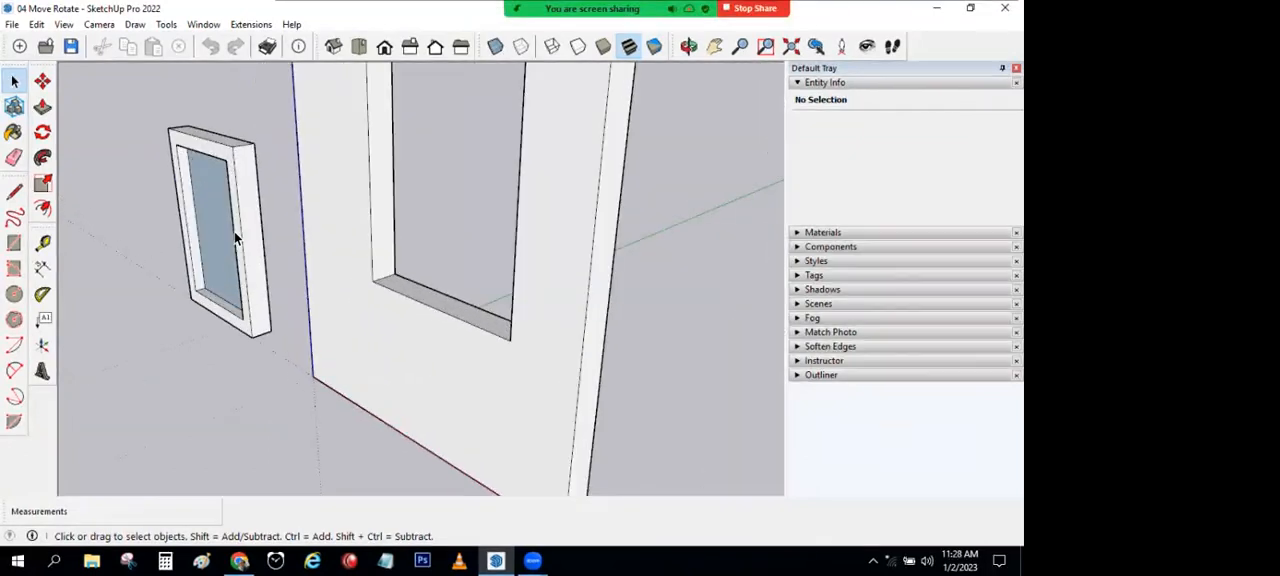
click(239, 231)
scroll(320, 215, down, 3)
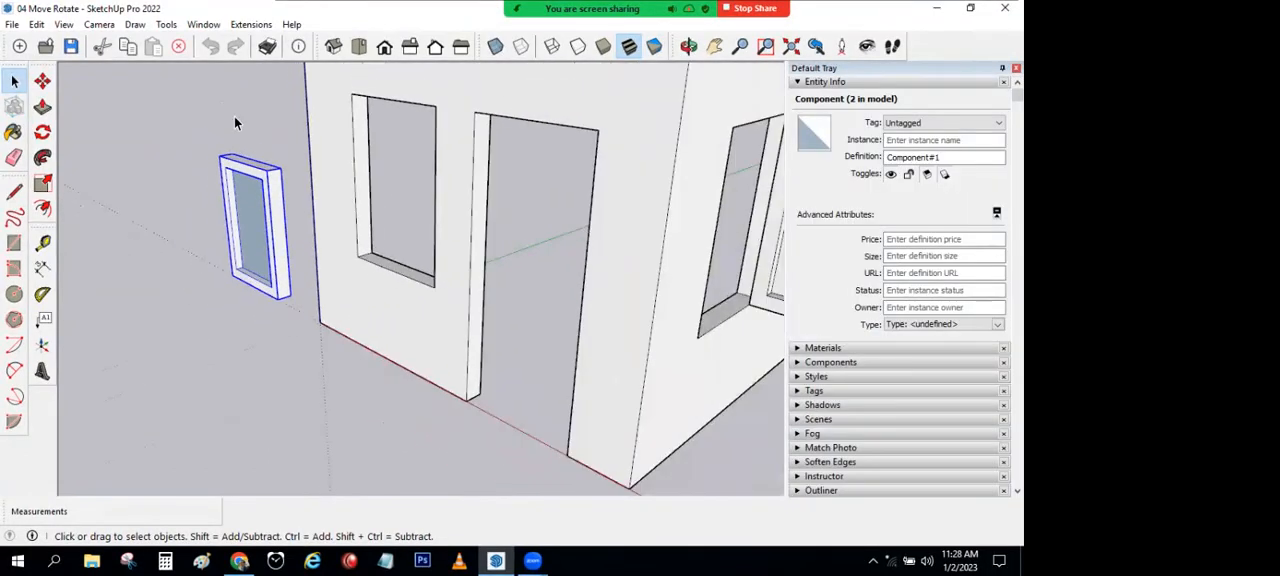
click(44, 86)
middle_drag(247, 136, 512, 199)
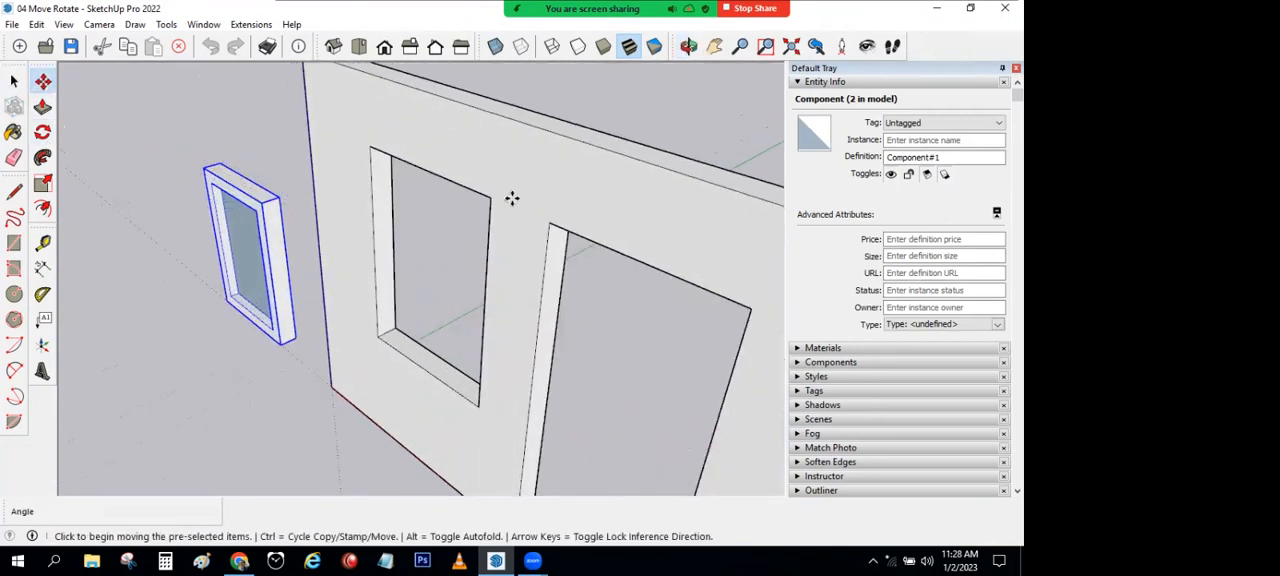
click(281, 199)
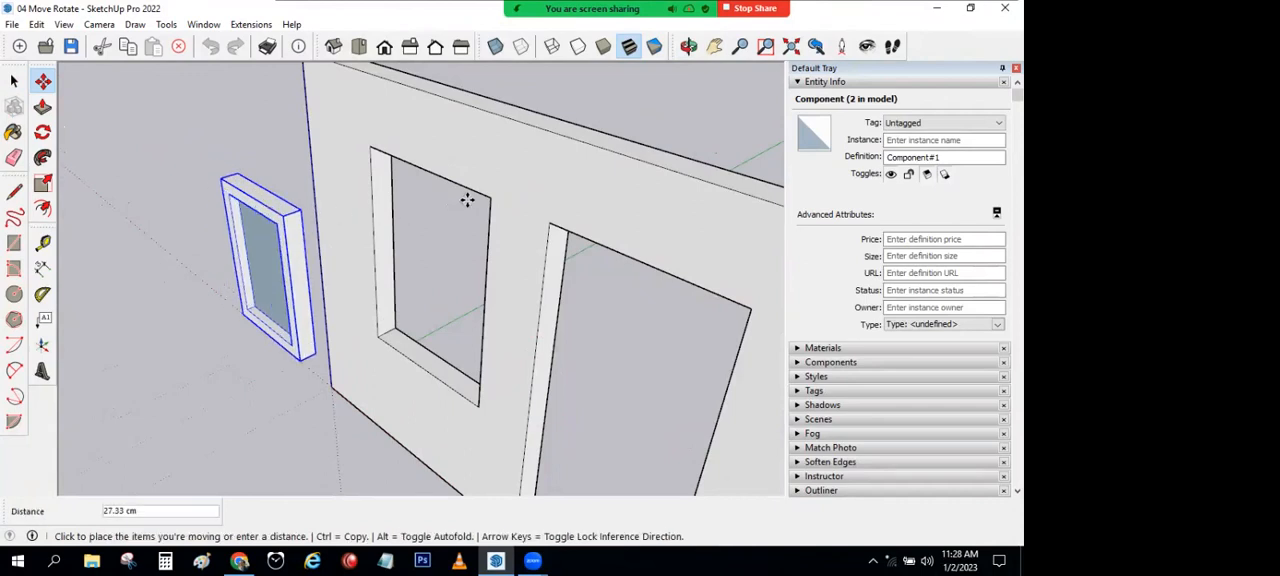
click(480, 196)
Step: Rotate the other window component 90 degrees horizontally about its upper corner so it fits into the side wall's opening
middle_drag(537, 277, 222, 170)
click(14, 82)
click(324, 307)
scroll(324, 307, down, 1)
shift+middle_drag(324, 307, 430, 300)
click(323, 298)
scroll(455, 323, up, 3)
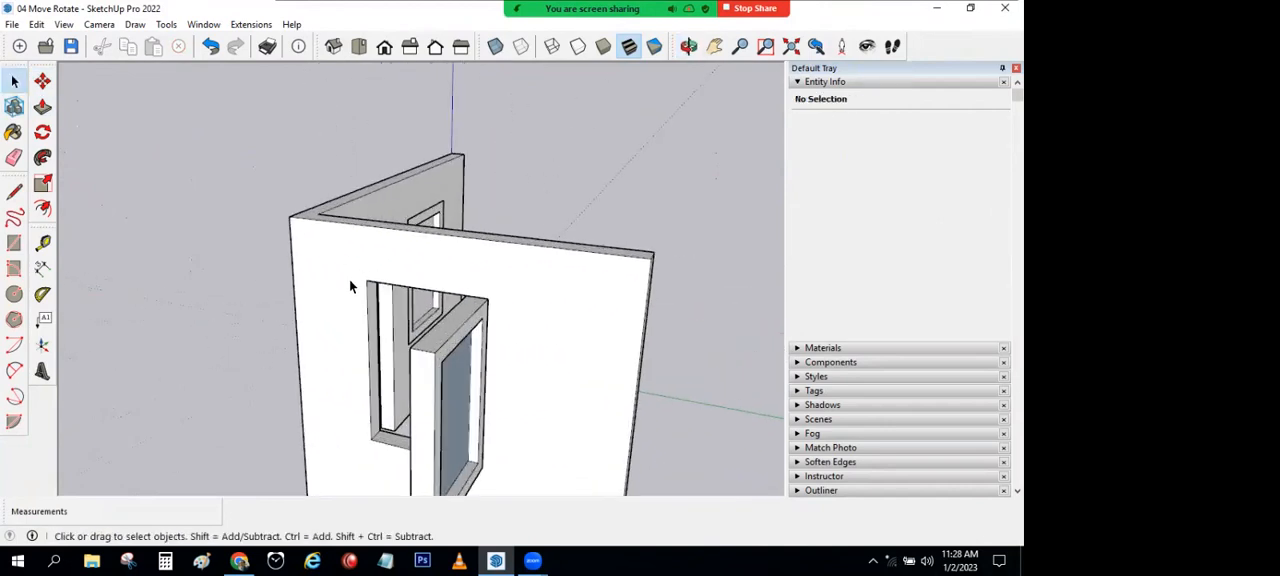
middle_drag(461, 420, 511, 431)
middle_drag(450, 293, 491, 346)
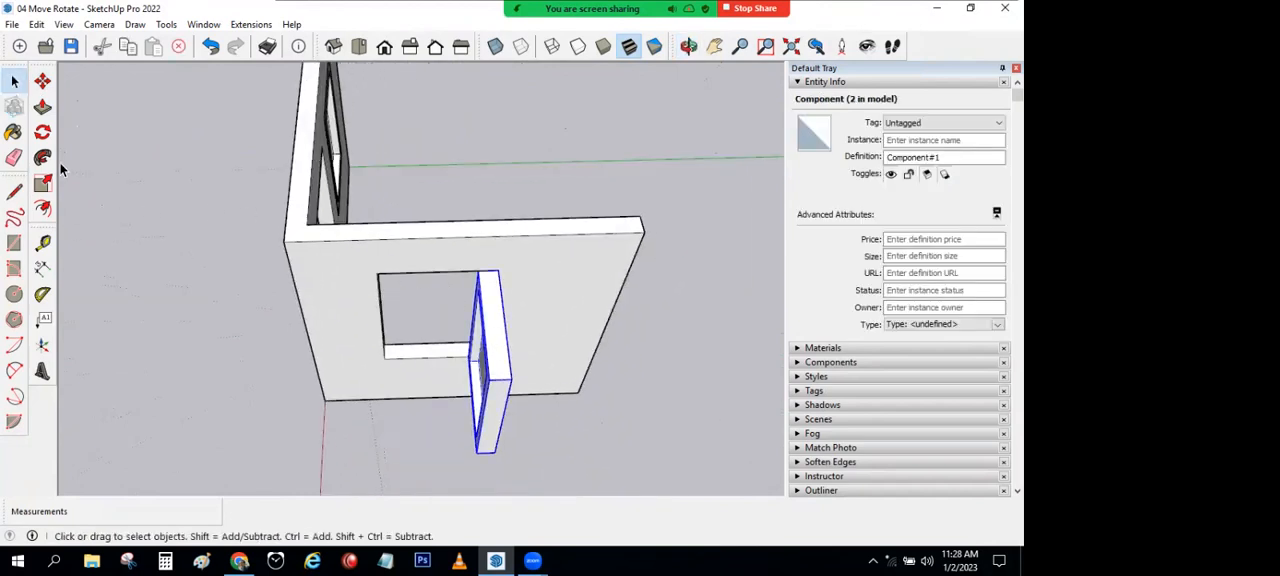
click(42, 132)
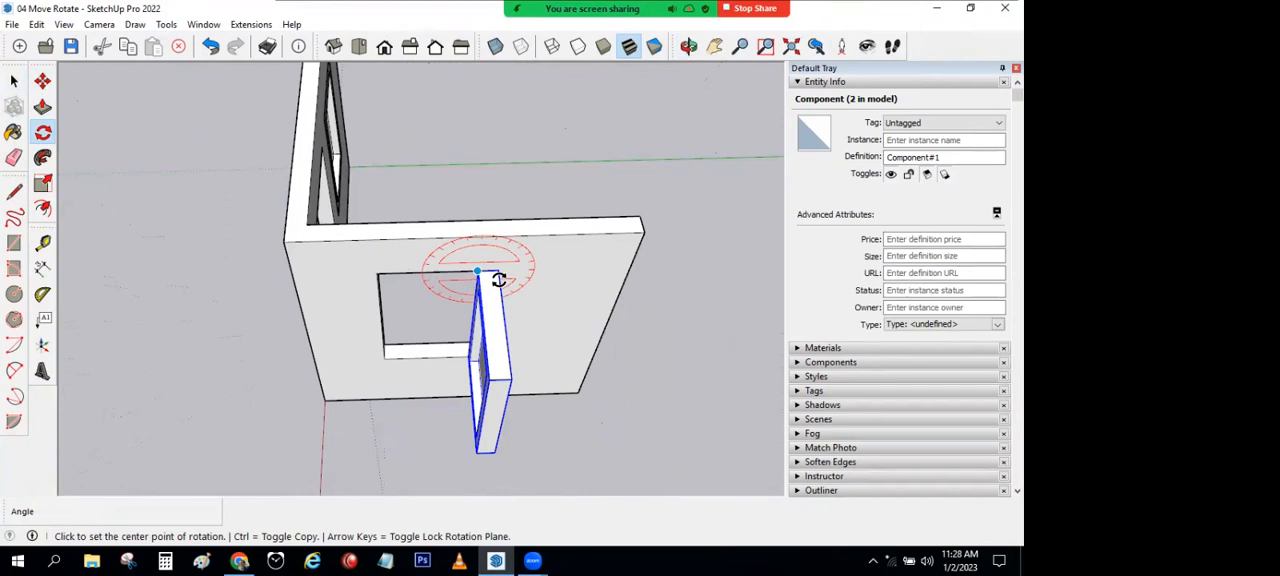
click(497, 273)
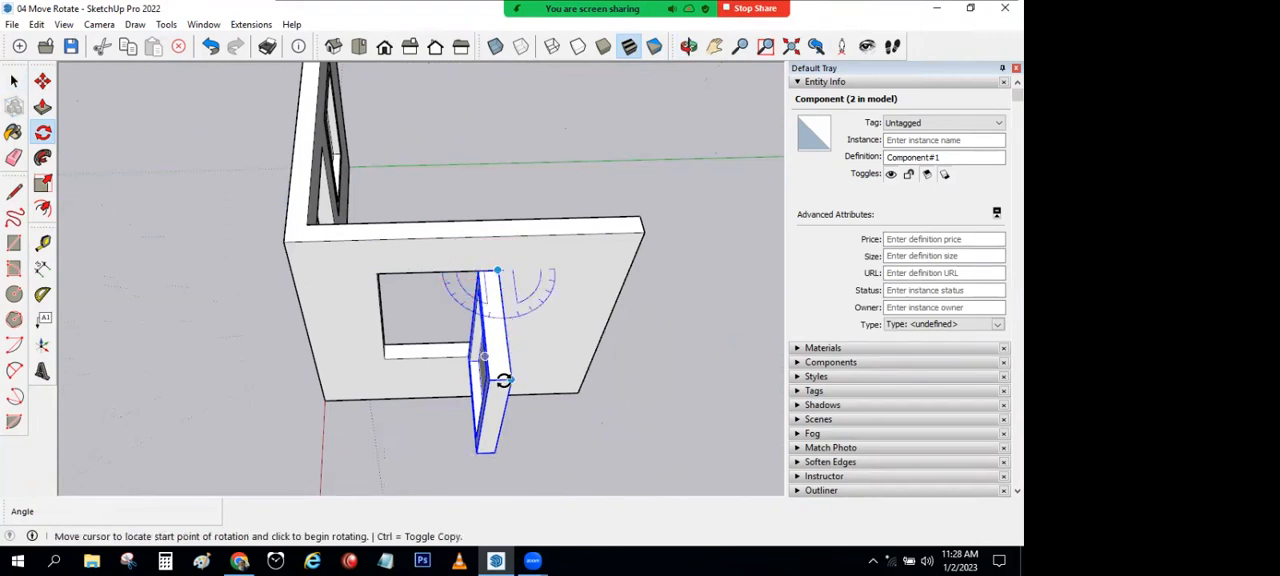
click(511, 379)
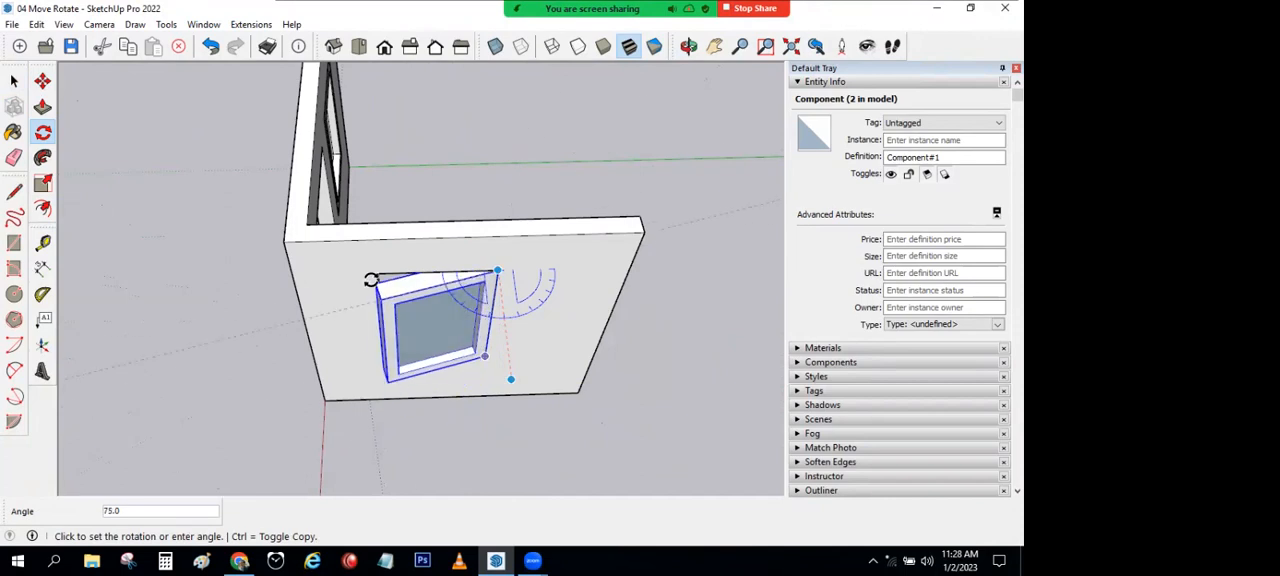
click(262, 207)
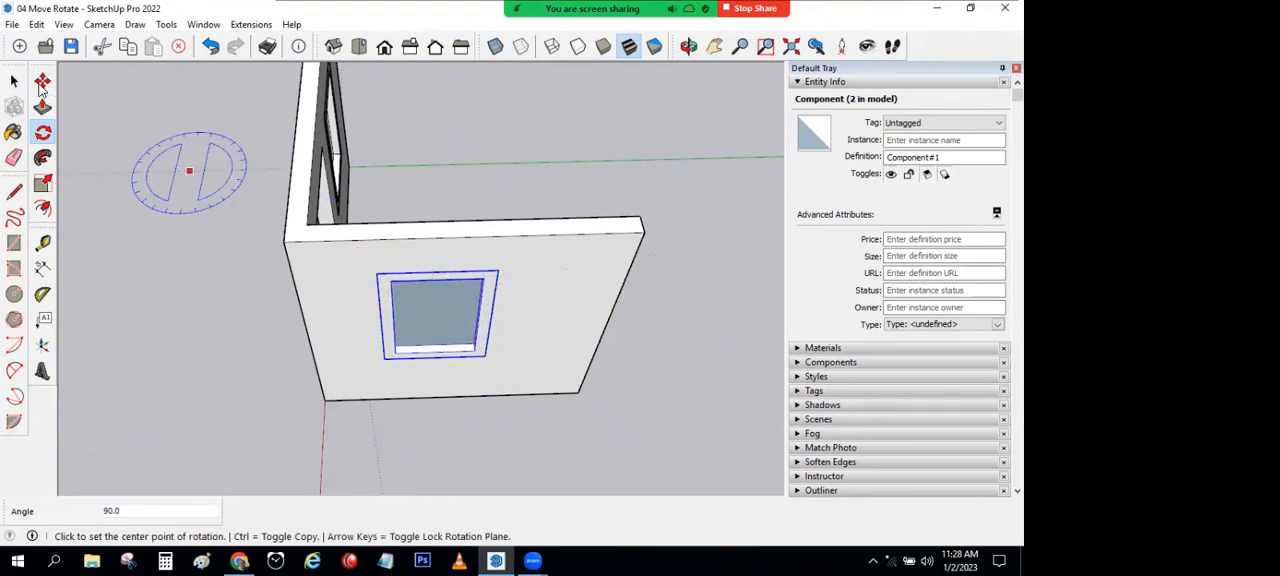
key(space)
middle_drag(263, 410, 489, 234)
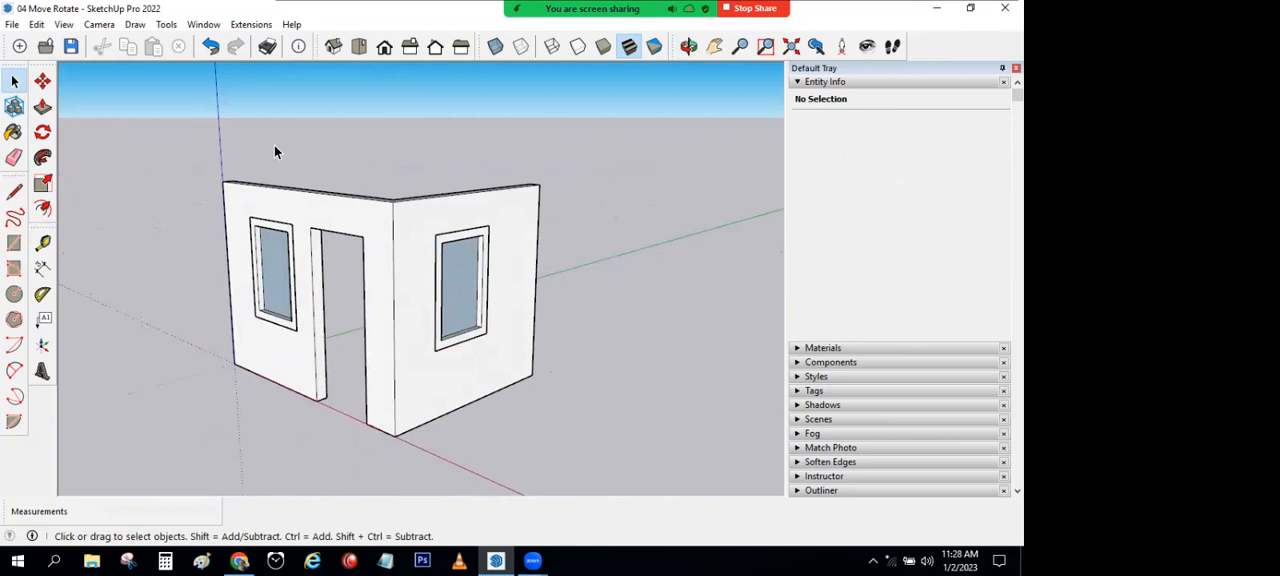
Step: Start a new blank model
click(44, 209)
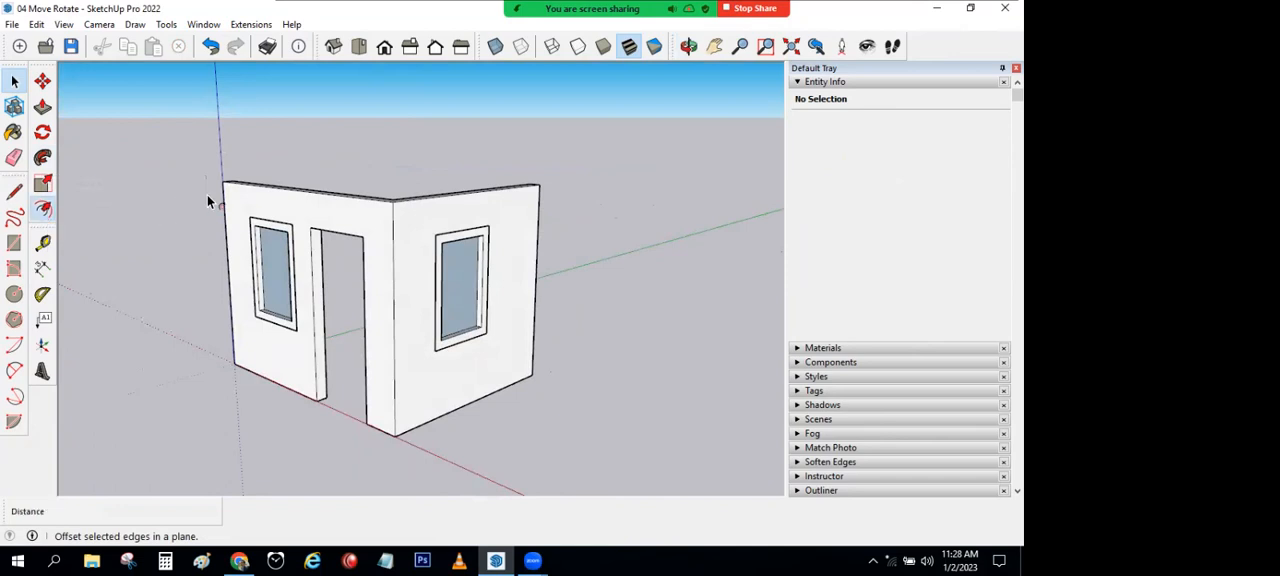
click(14, 81)
click(12, 24)
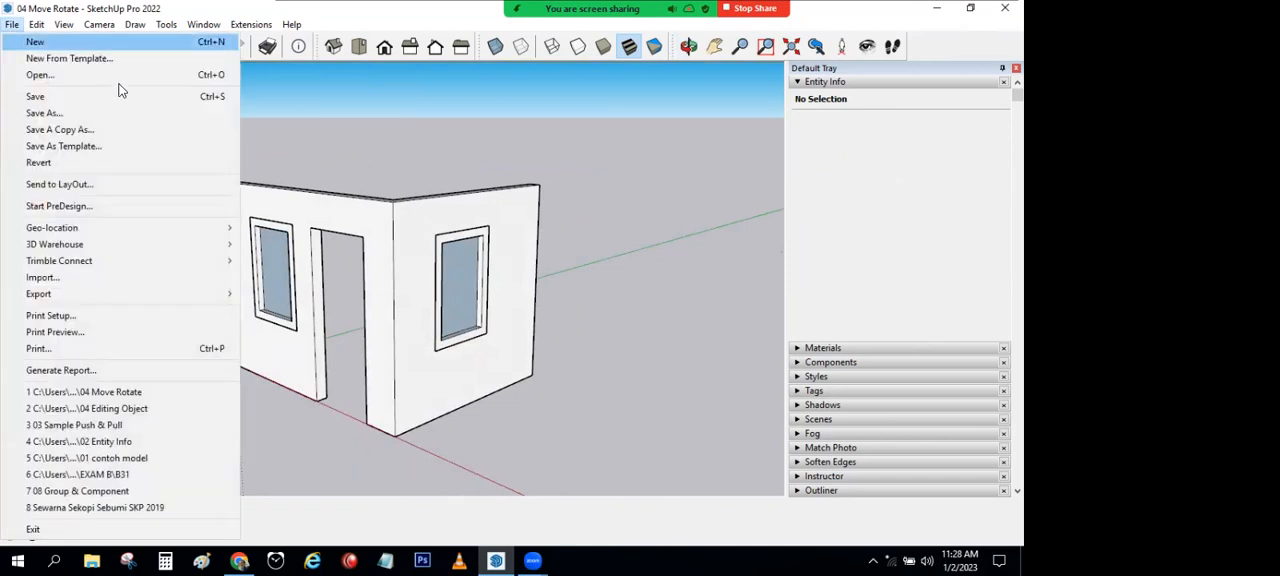
click(46, 42)
click(502, 310)
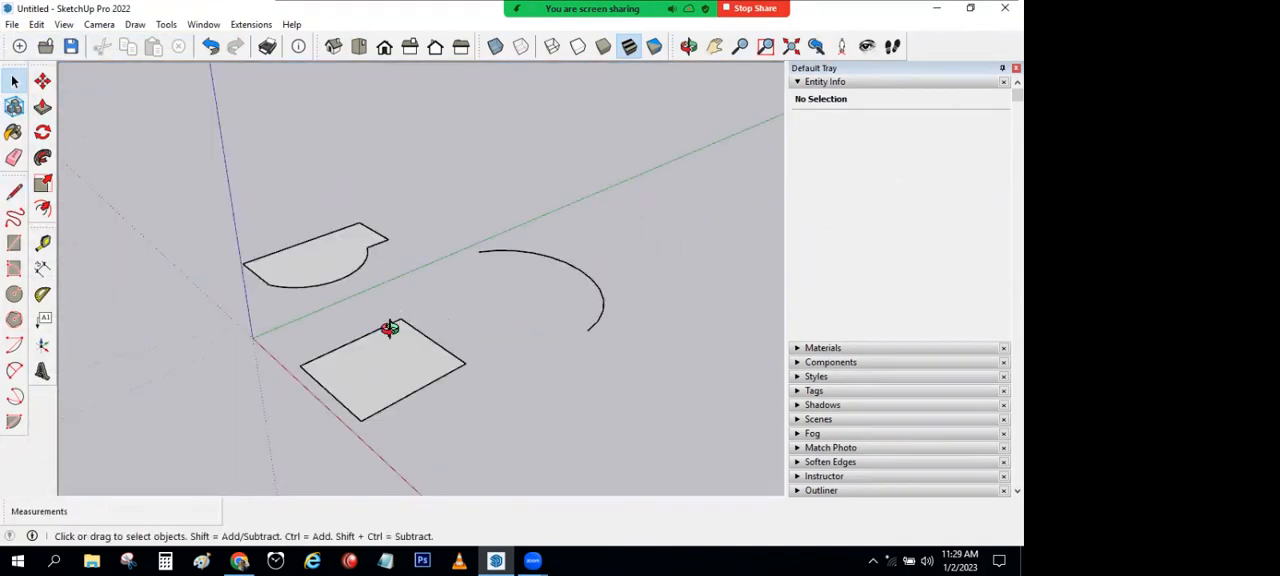
Step: Push/Pull the rectangle up about 650 mm, and raise the partly curved face into a solid block
middle_drag(386, 329, 220, 400)
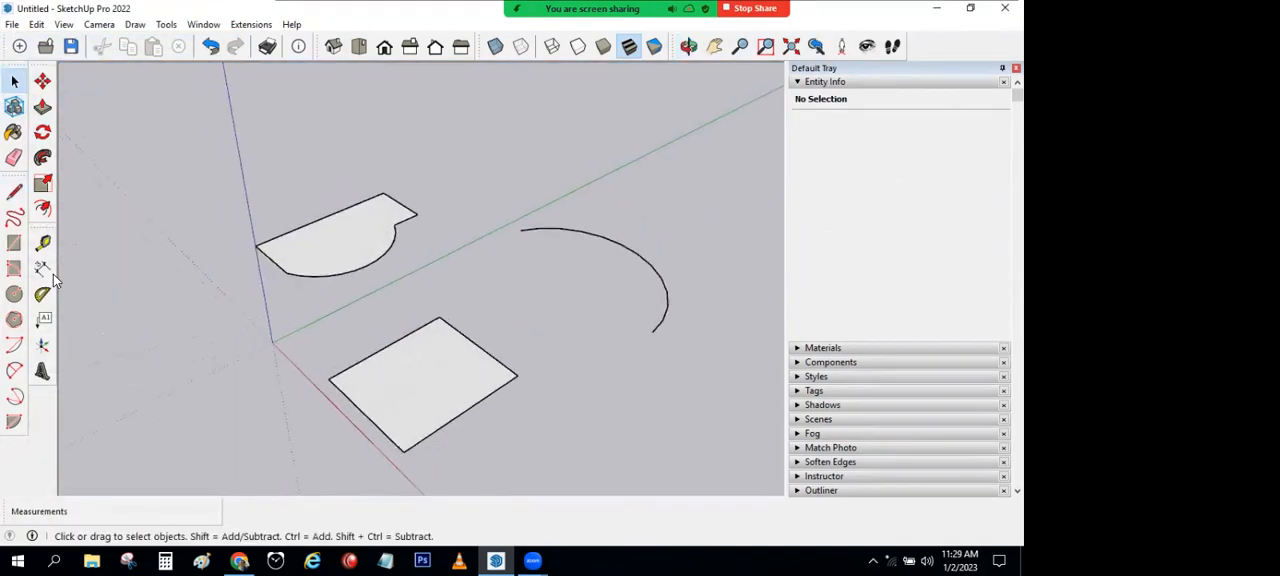
click(42, 107)
click(343, 378)
click(354, 328)
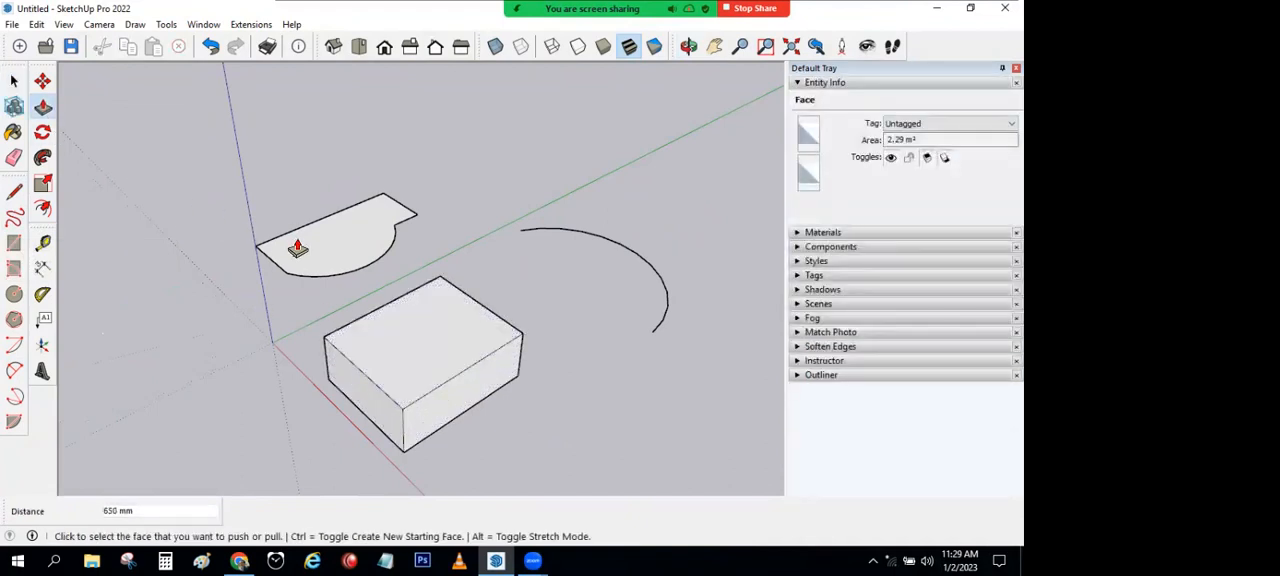
click(297, 247)
click(300, 190)
click(13, 81)
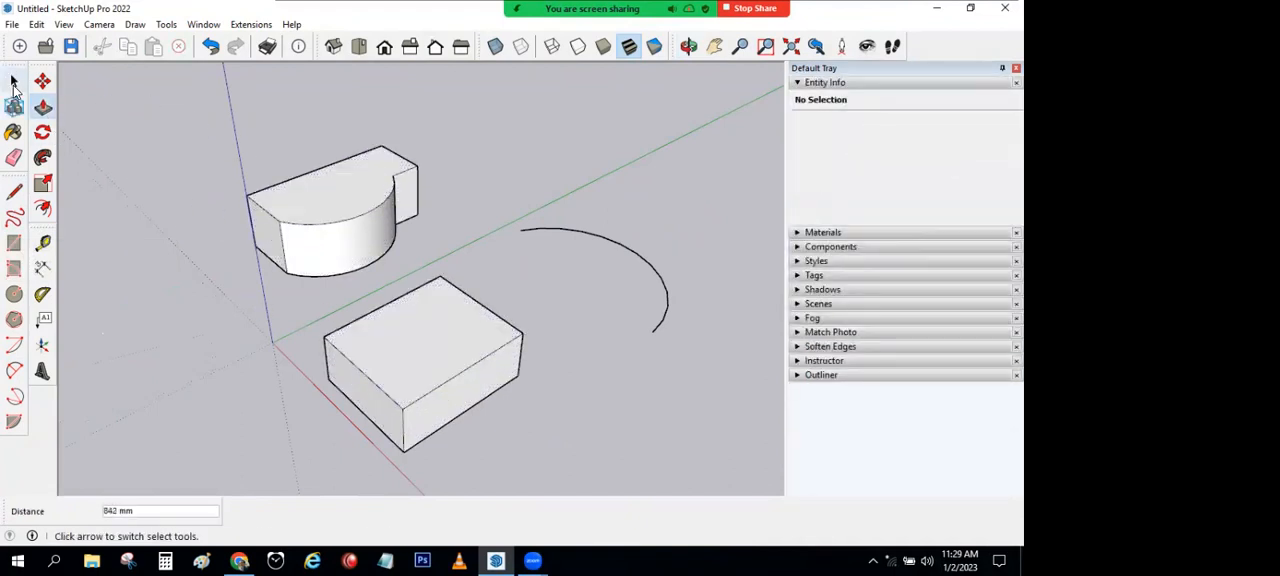
Step: Offset the open arc inward by 100 mm
click(40, 209)
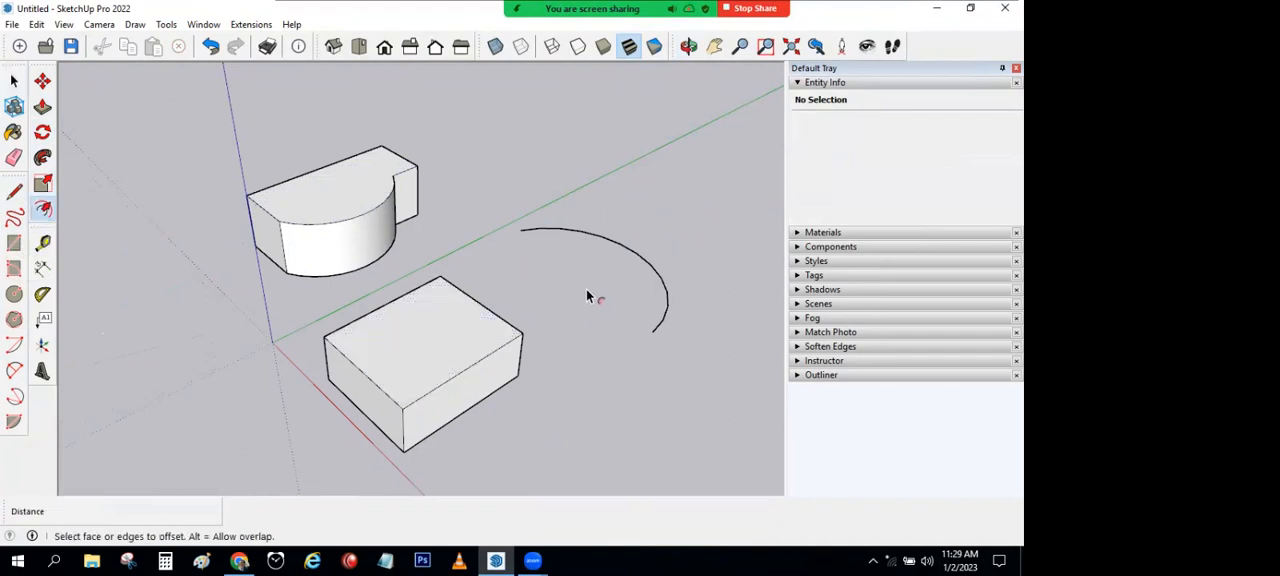
click(647, 265)
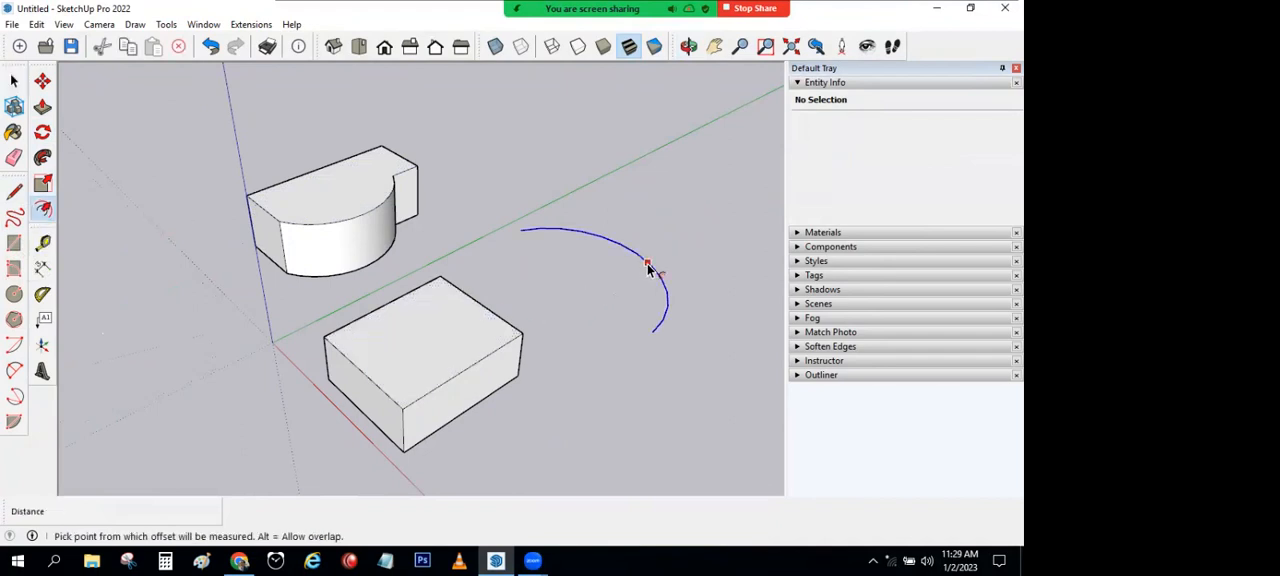
click(647, 266)
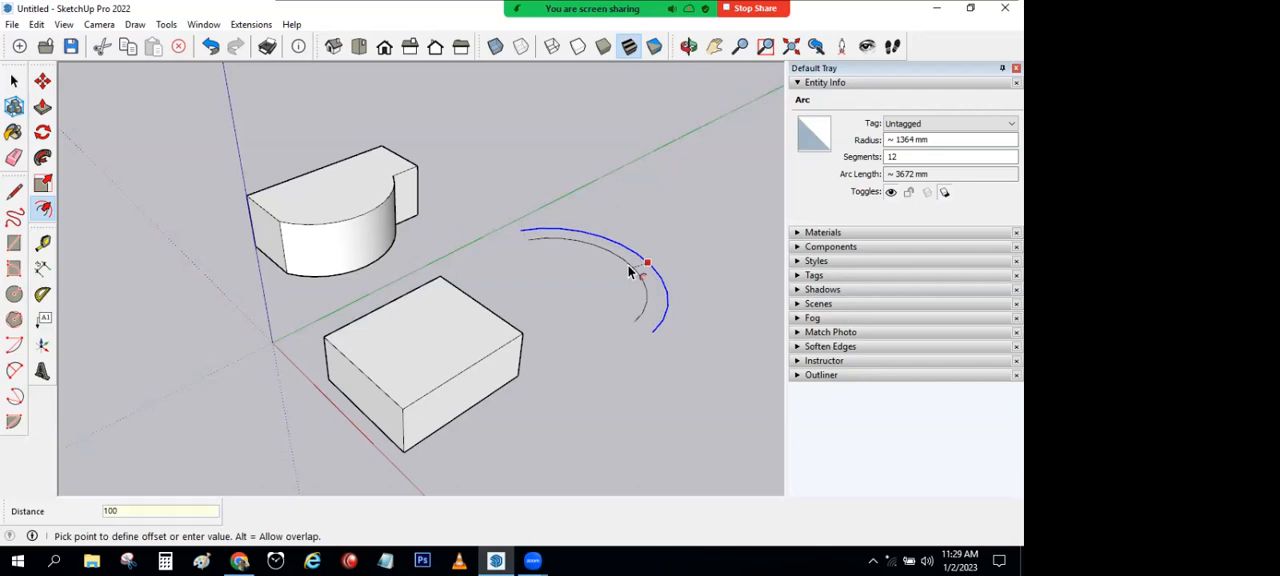
key(Return)
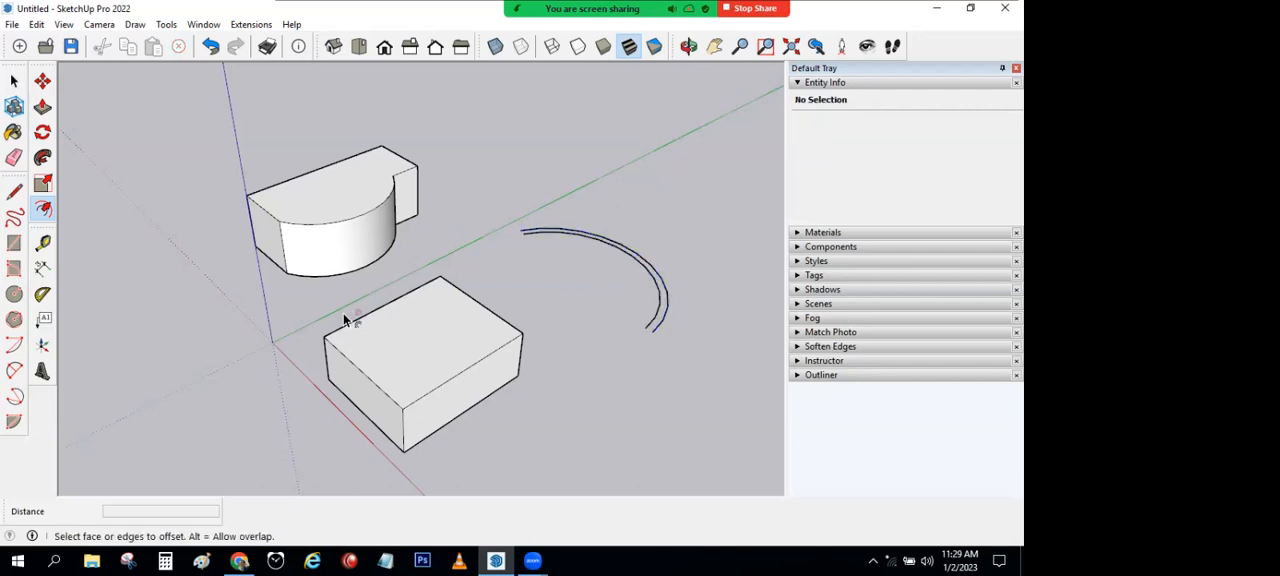
Step: Offset the outline of the curved block's top face inward by 100 mm
scroll(360, 334, up, 3)
middle_drag(263, 130, 290, 176)
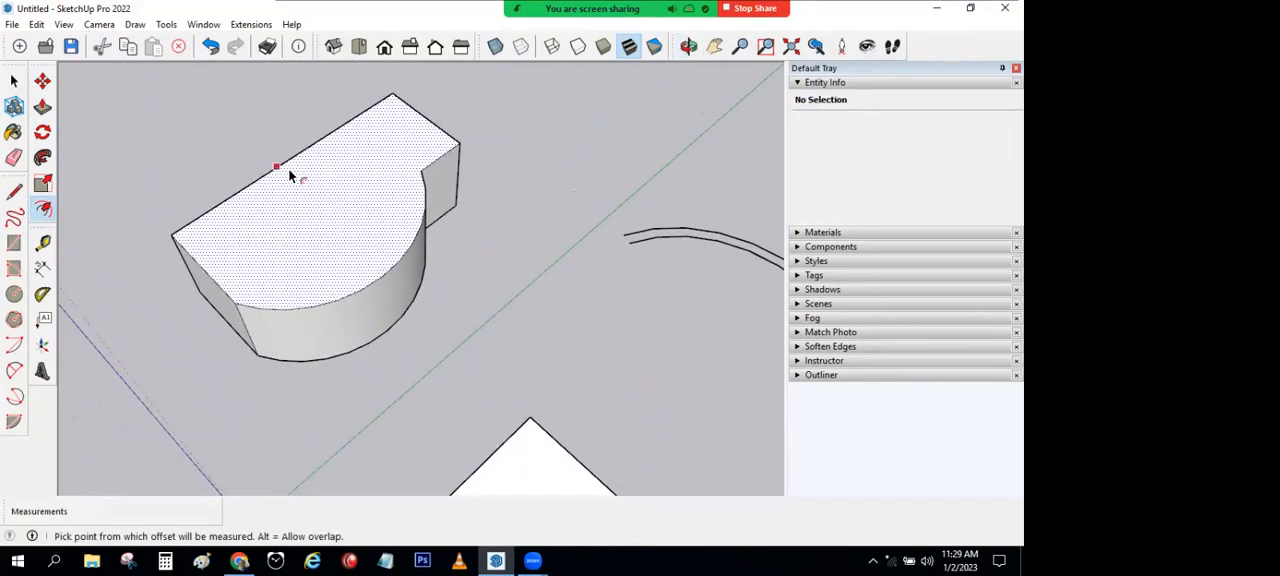
click(288, 168)
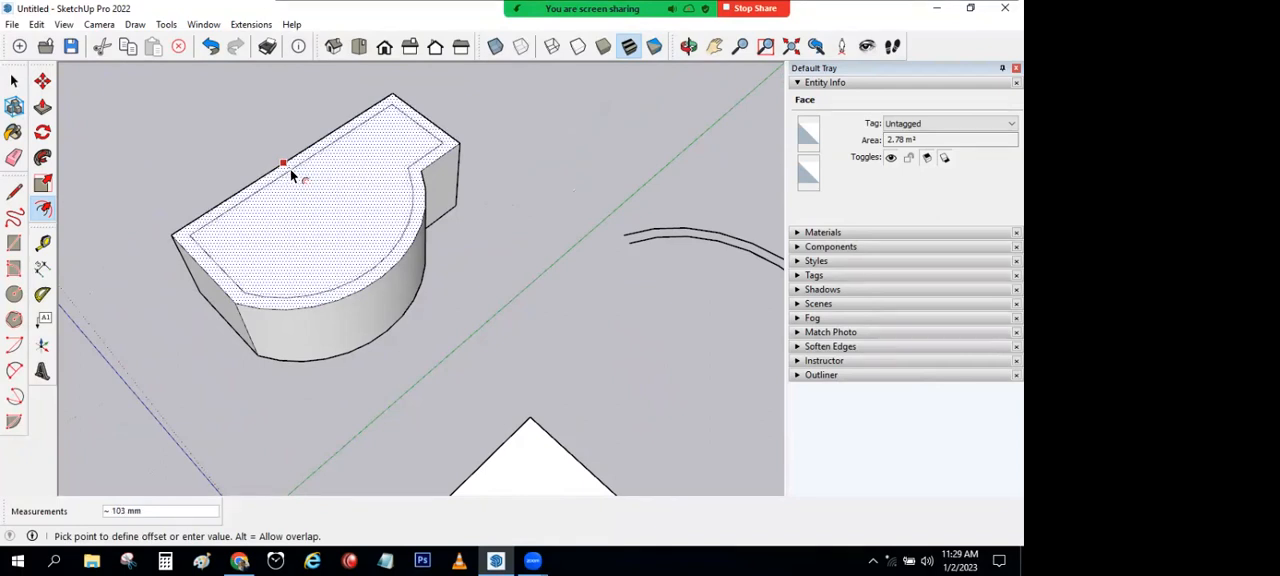
text(100)
key(Return)
Step: Push the inner top face of the curved block down about 116 mm, leaving a raised rim
middle_drag(349, 170, 354, 128)
key(p)
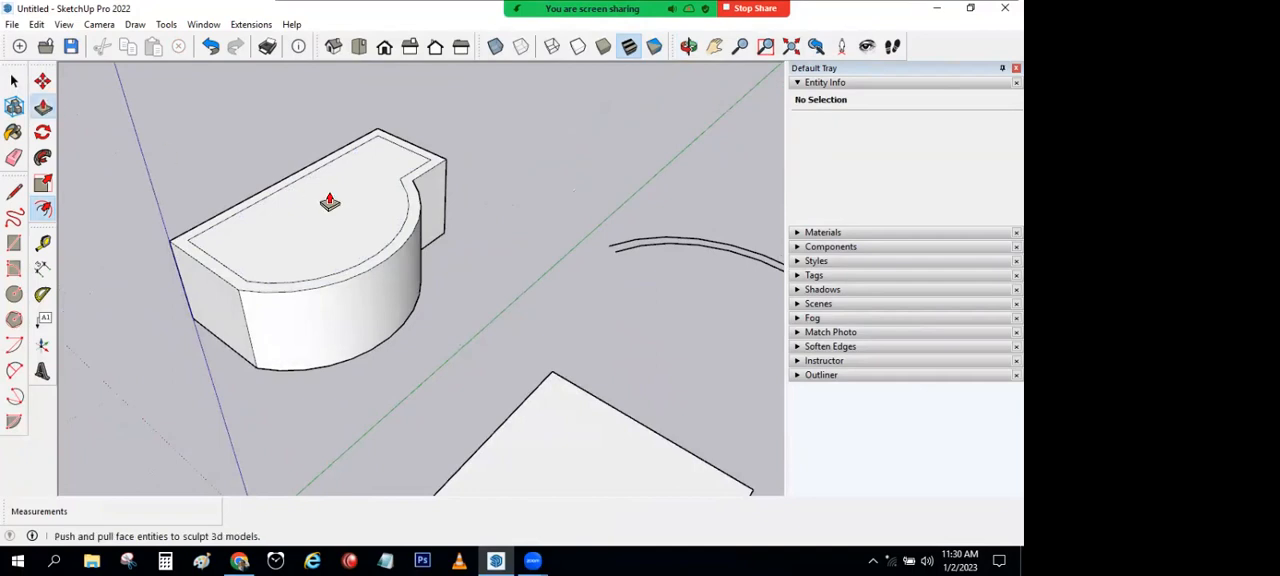
click(330, 210)
click(337, 214)
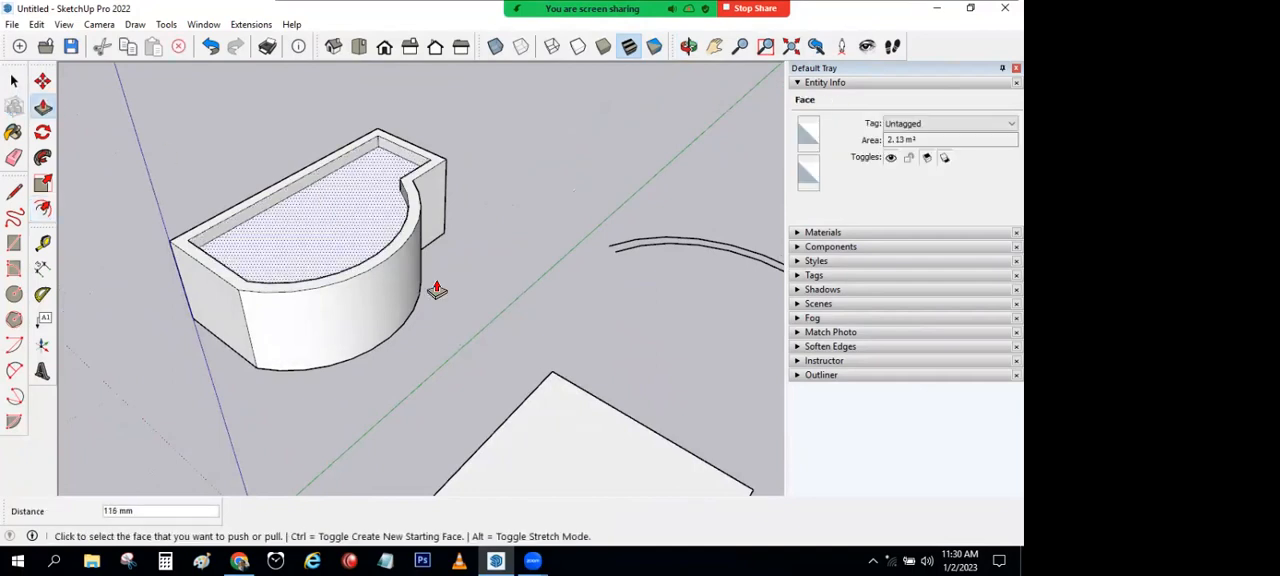
Step: Offset three connected edges of the rectangular block's top face inward
scroll(550, 360, down, 5)
middle_drag(550, 360, 166, 169)
key(space)
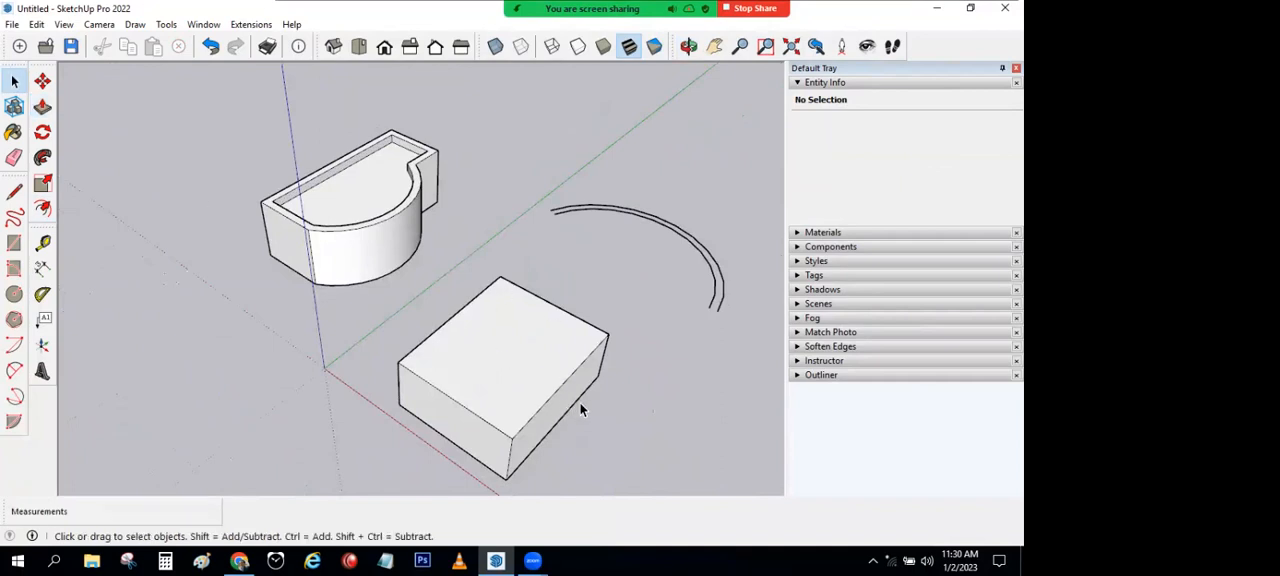
click(450, 319)
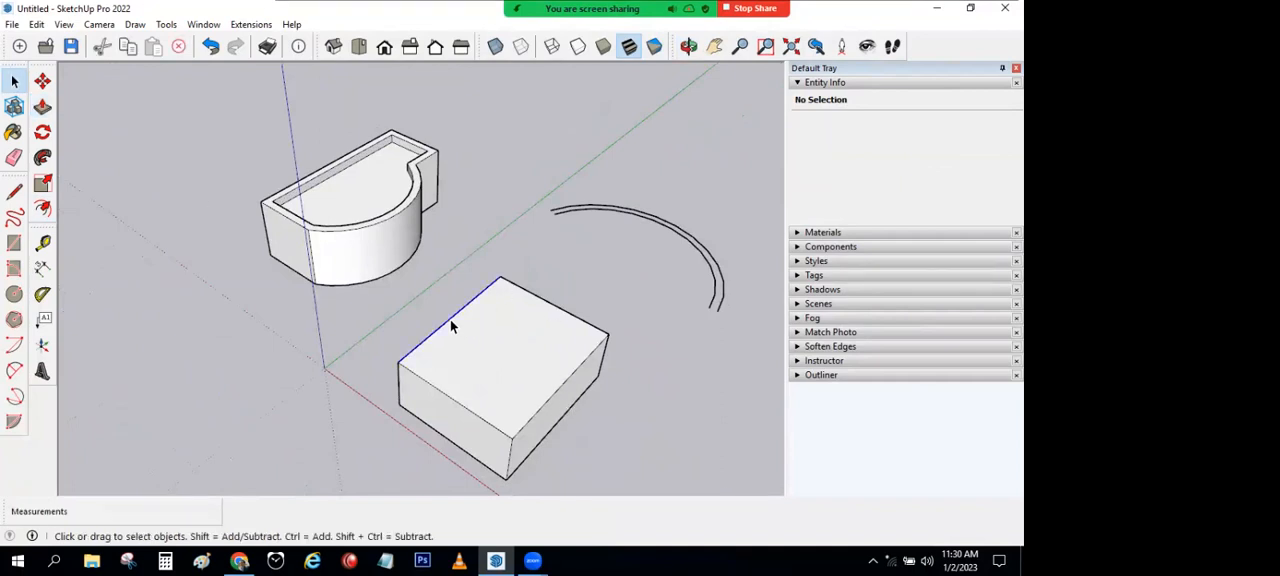
shift+click(541, 301)
shift+click(581, 366)
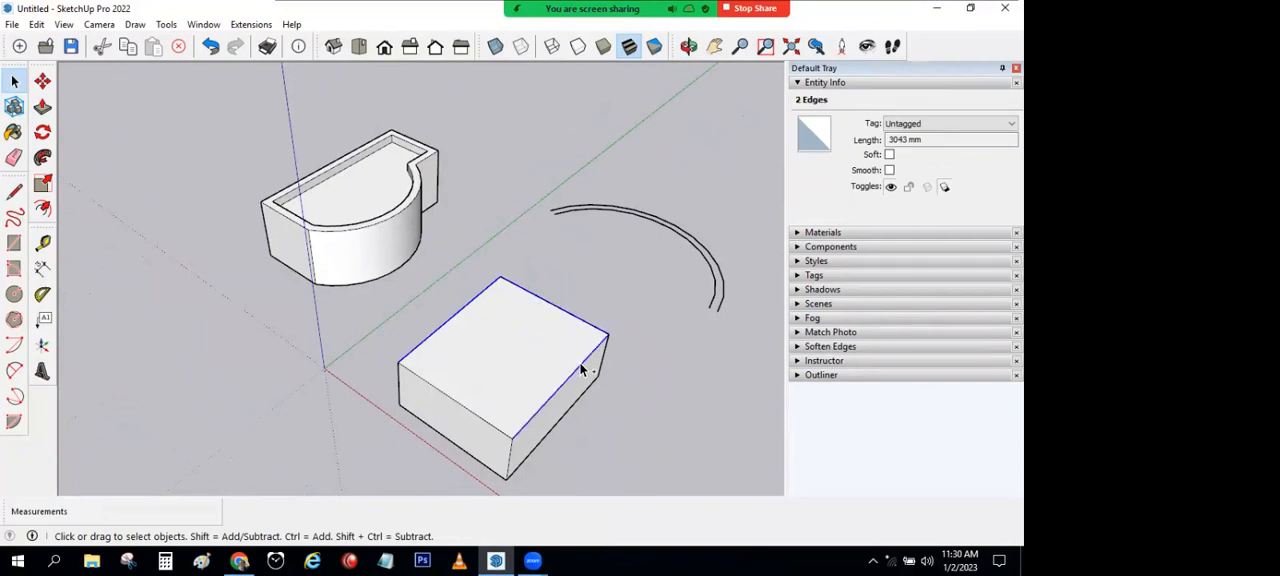
click(42, 208)
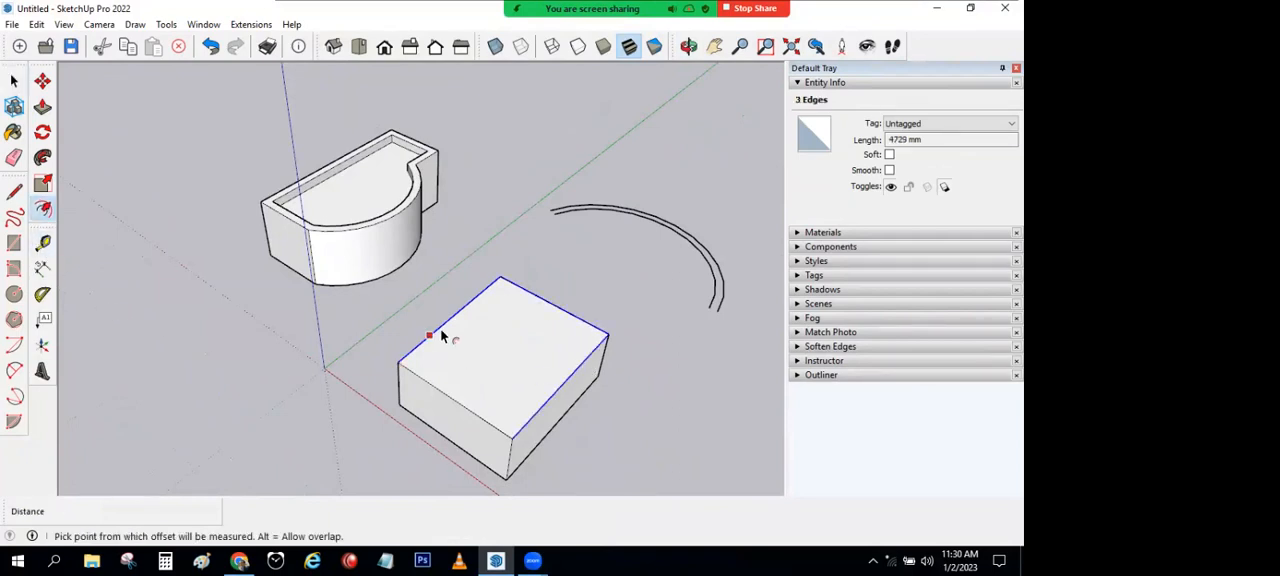
click(446, 336)
click(404, 356)
Step: Push/Pull the face inside the offset edges up about 222 mm to form a stepped block
key(p)
click(446, 378)
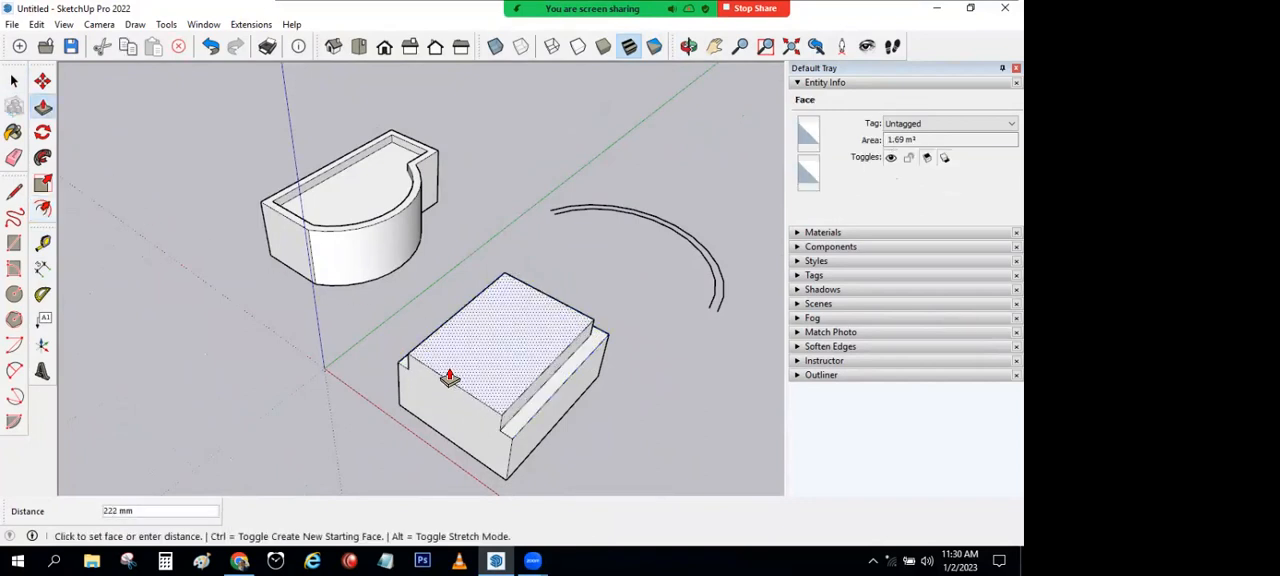
click(449, 378)
Step: Delete the pair of offset arcs and the whole stepped rectangular block
middle_drag(634, 400, 172, 367)
click(14, 80)
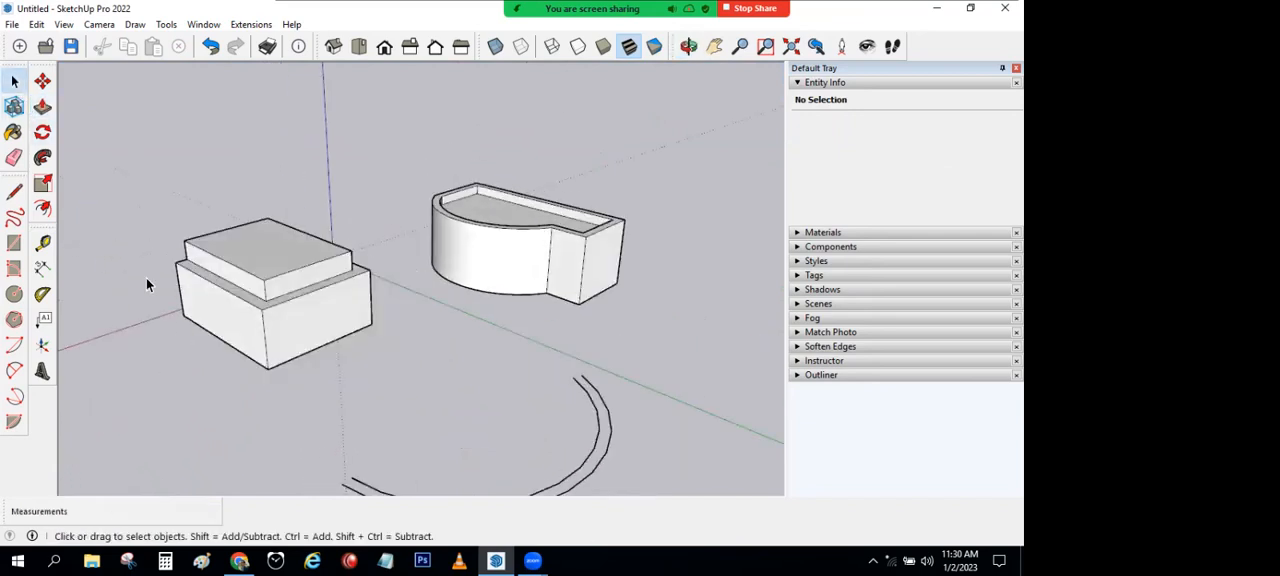
scroll(146, 278, down, 2)
click(482, 390)
key(Delete)
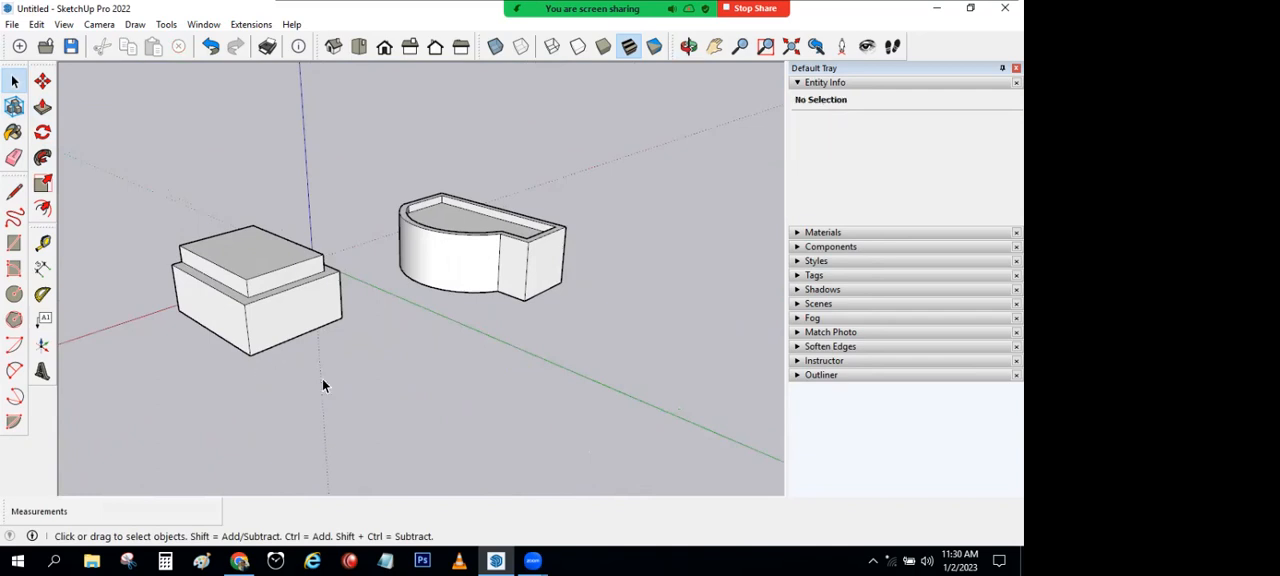
drag(355, 387, 103, 196)
key(Delete)
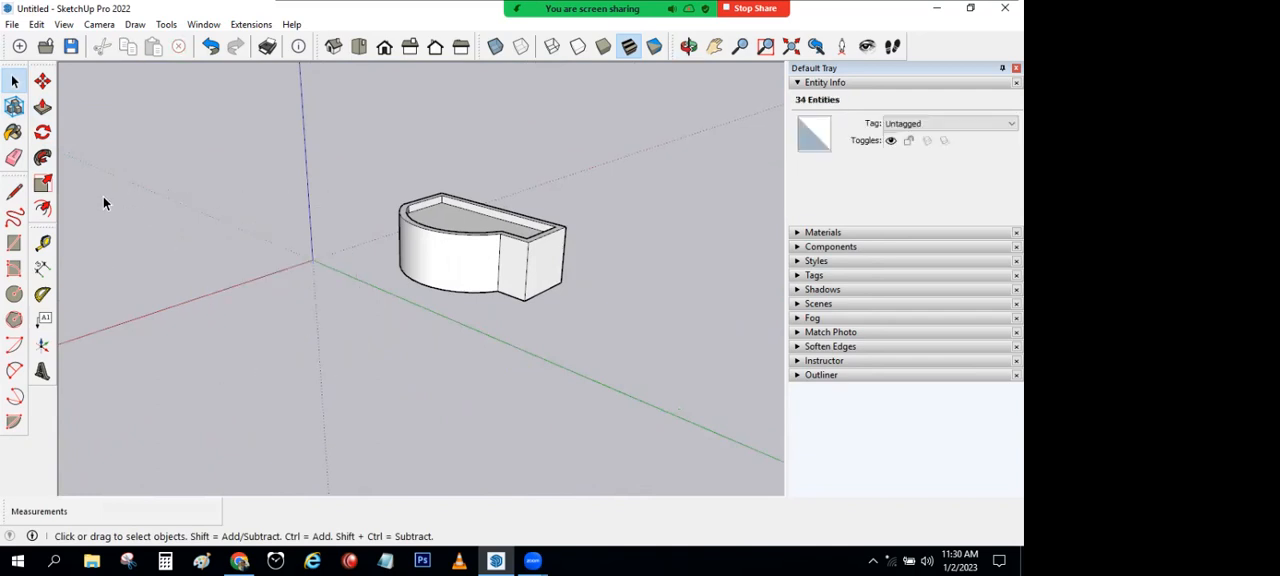
Step: Select the entire curved block and scale it down uniformly to about 0.63 from a corner grip
middle_drag(306, 266, 560, 300)
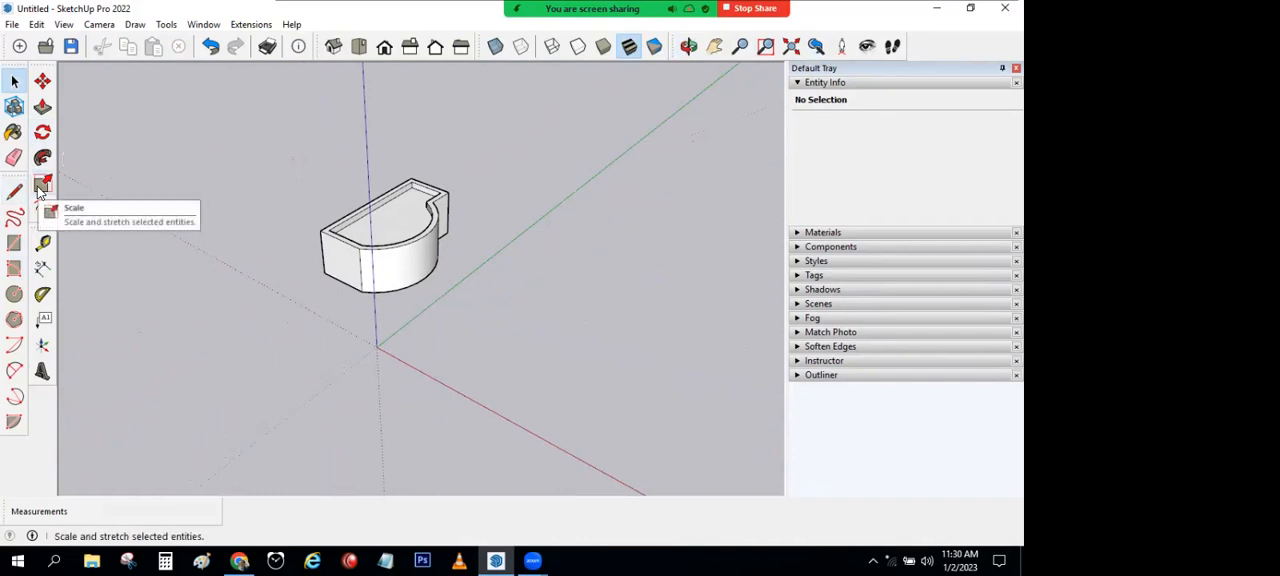
scroll(424, 188, up, 2)
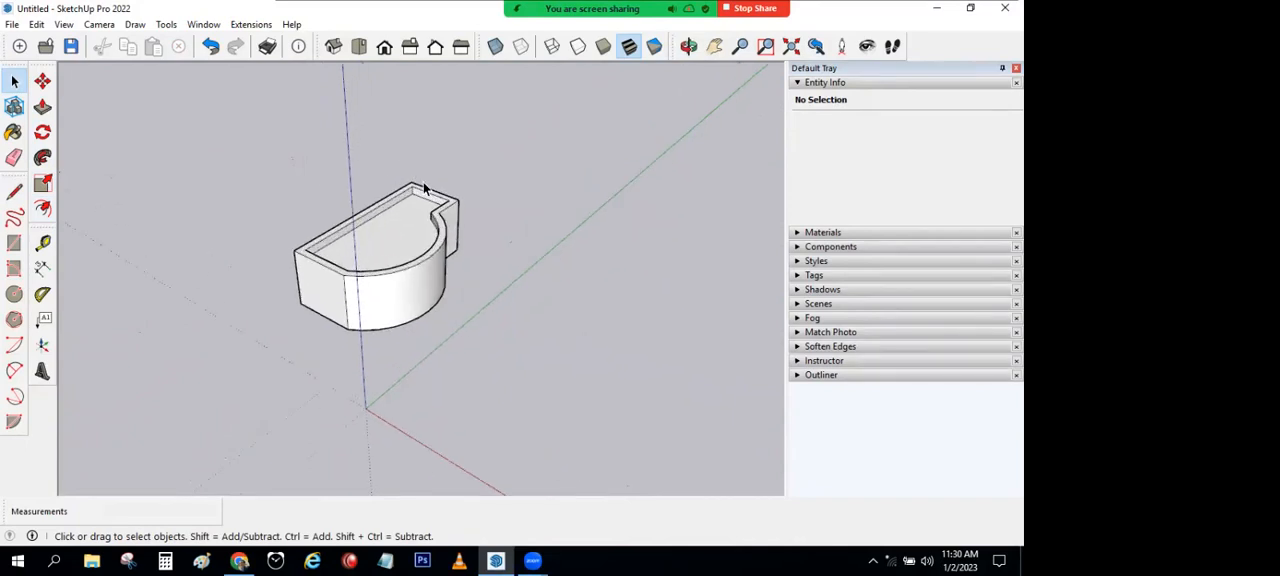
middle_drag(417, 221, 376, 197)
scroll(376, 197, up, 2)
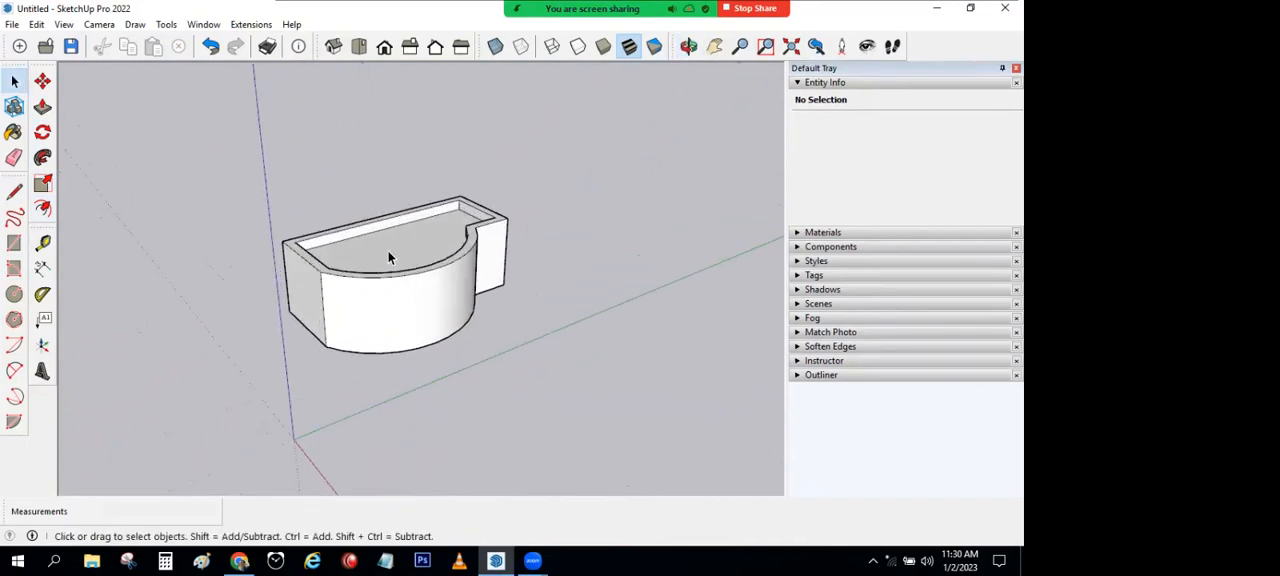
triple_click(329, 253)
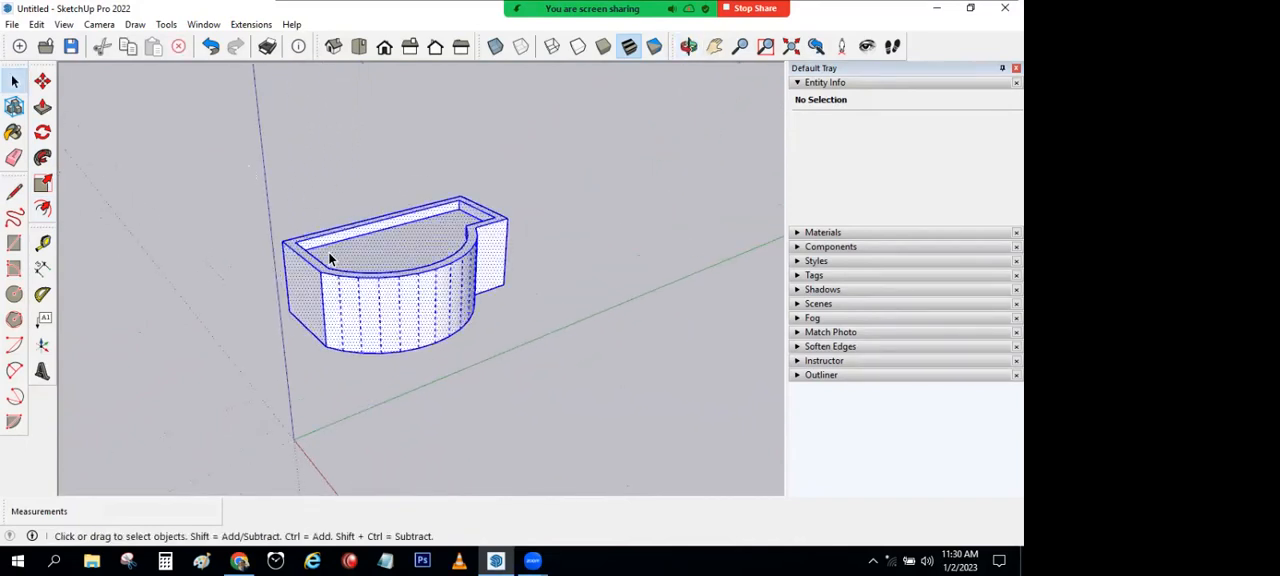
click(43, 183)
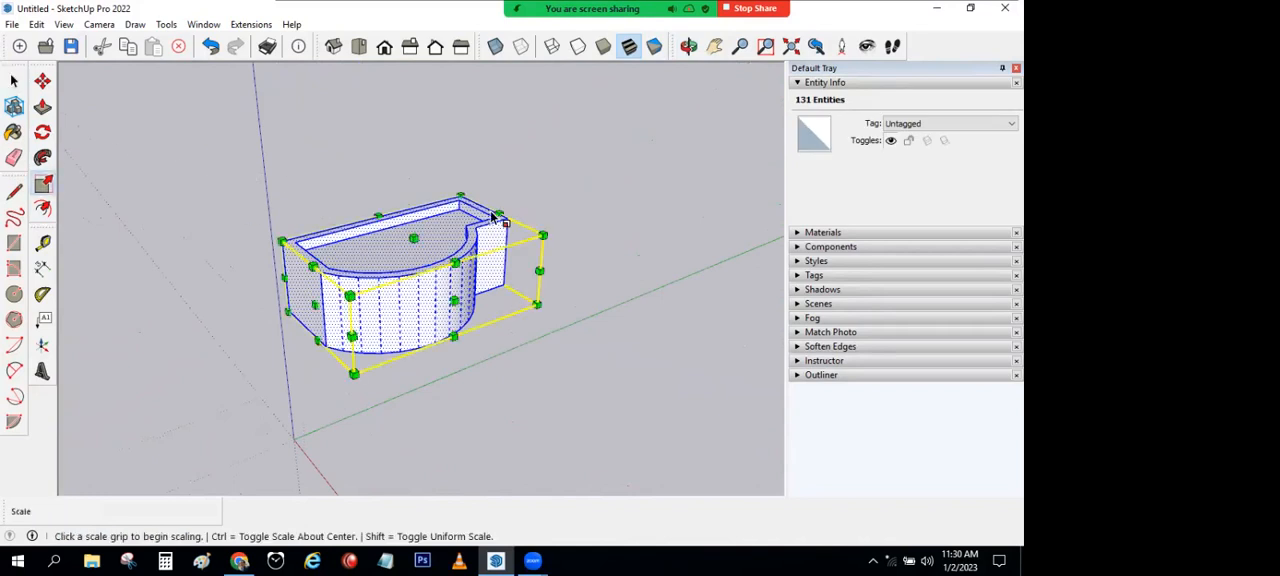
click(542, 236)
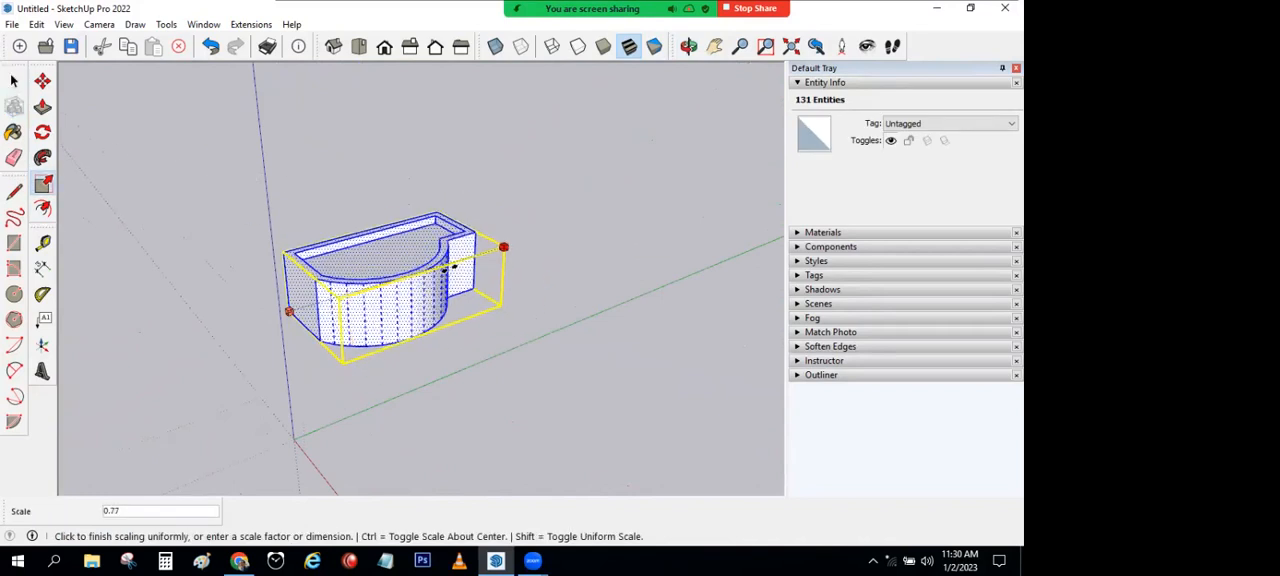
click(14, 80)
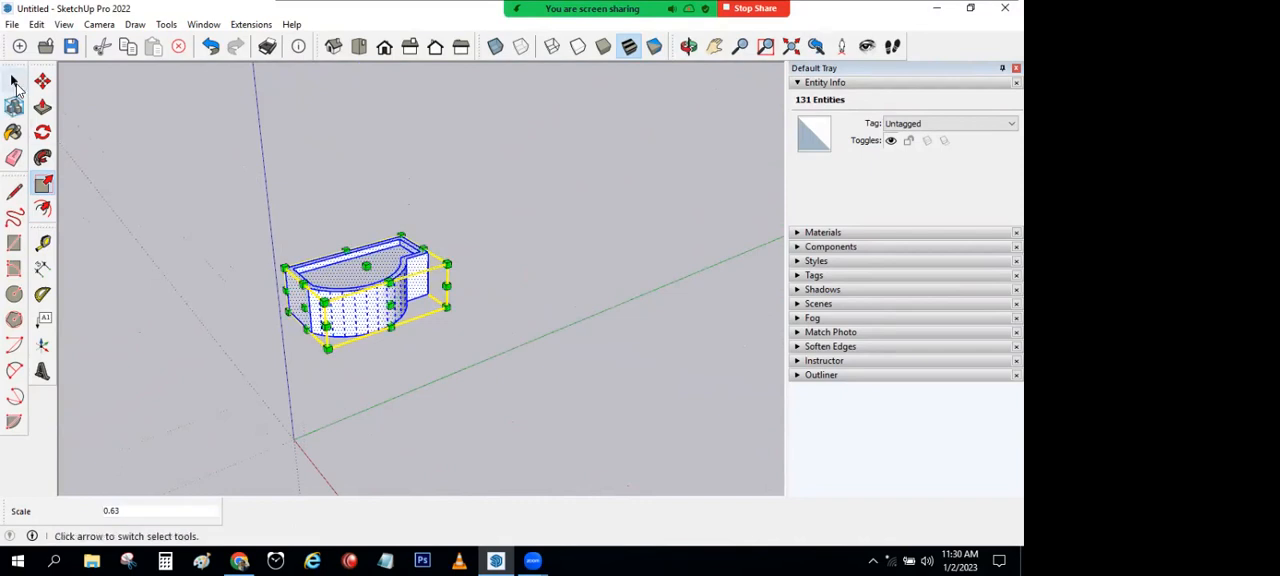
click(270, 225)
Step: Scale the curved block's height to about 0.78 along the blue axis, and try stretching it along the red axis
middle_drag(300, 238, 367, 340)
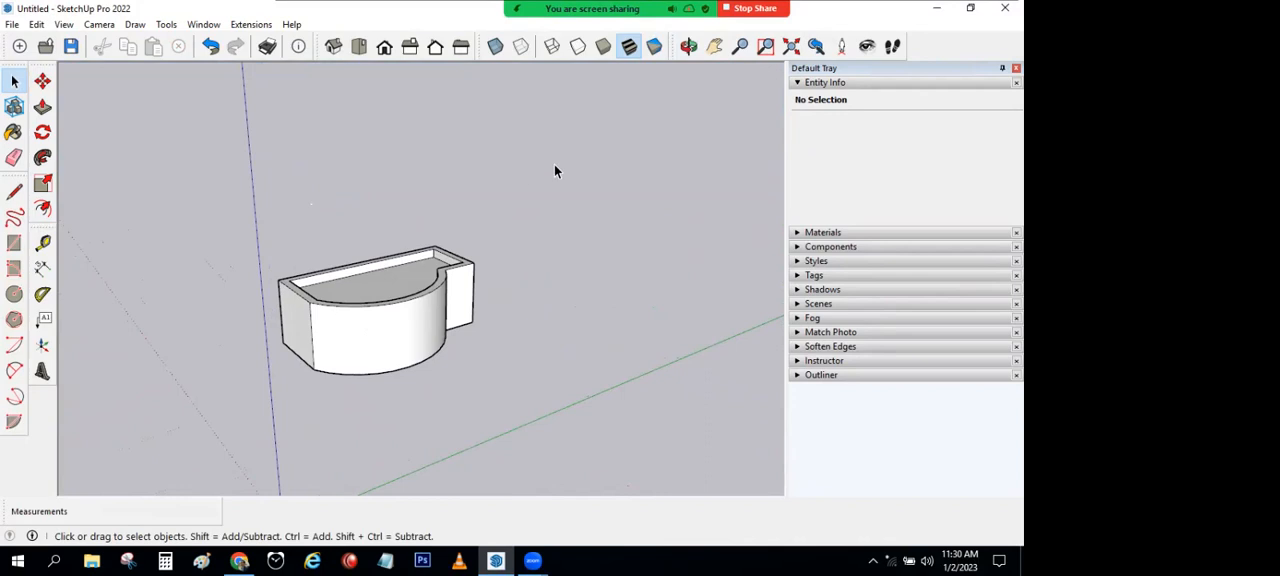
triple_click(392, 309)
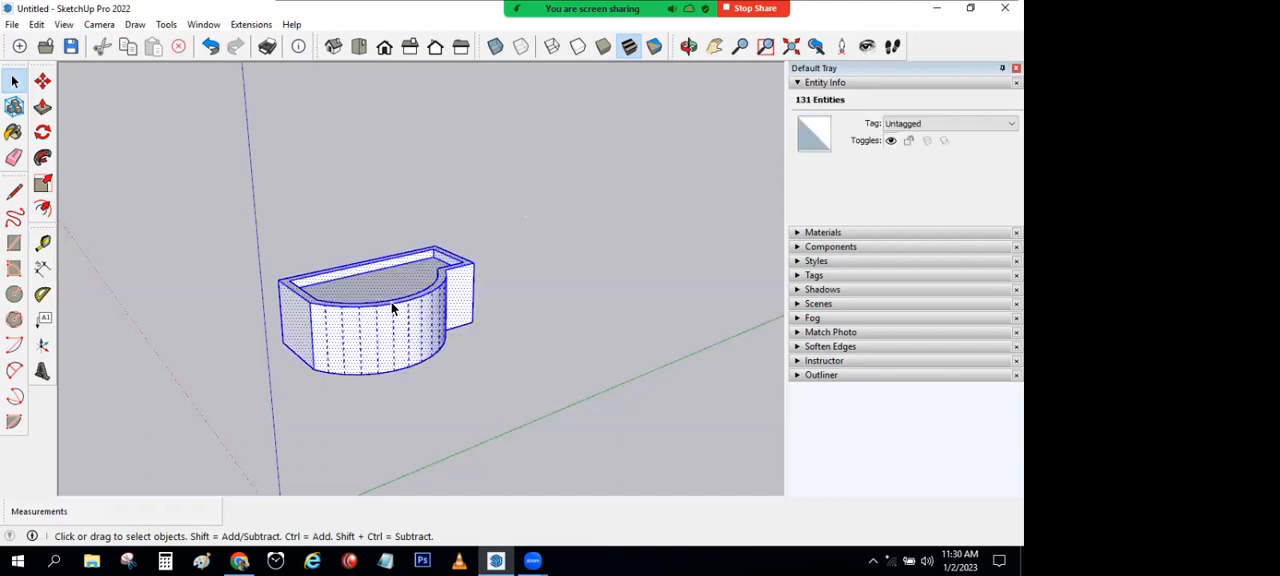
click(42, 183)
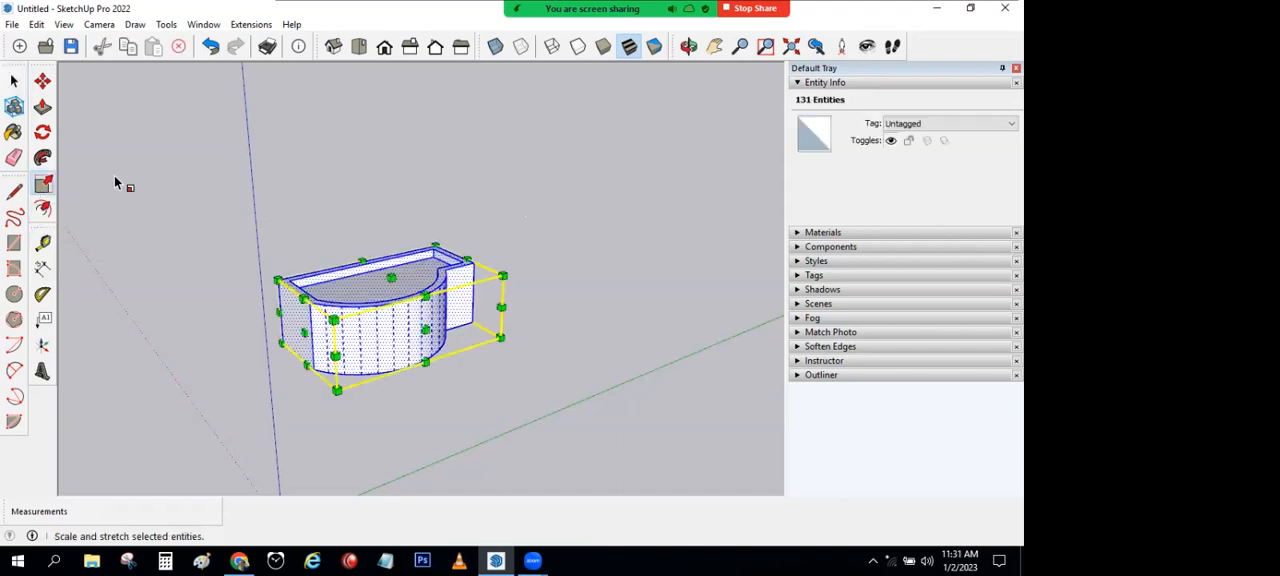
click(392, 277)
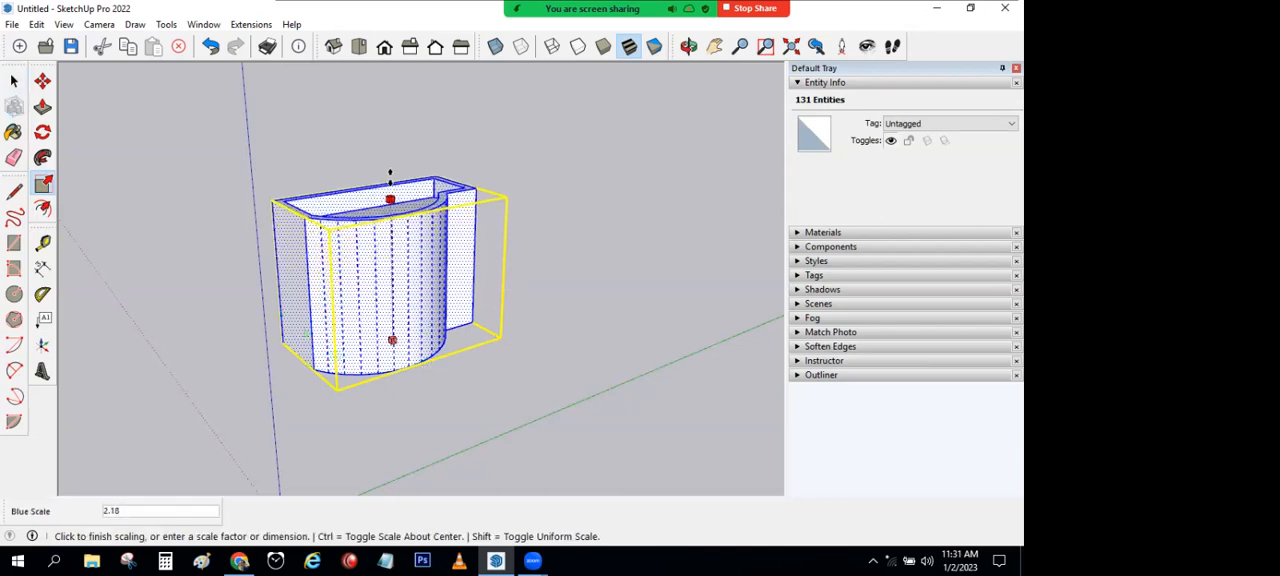
click(413, 307)
click(425, 336)
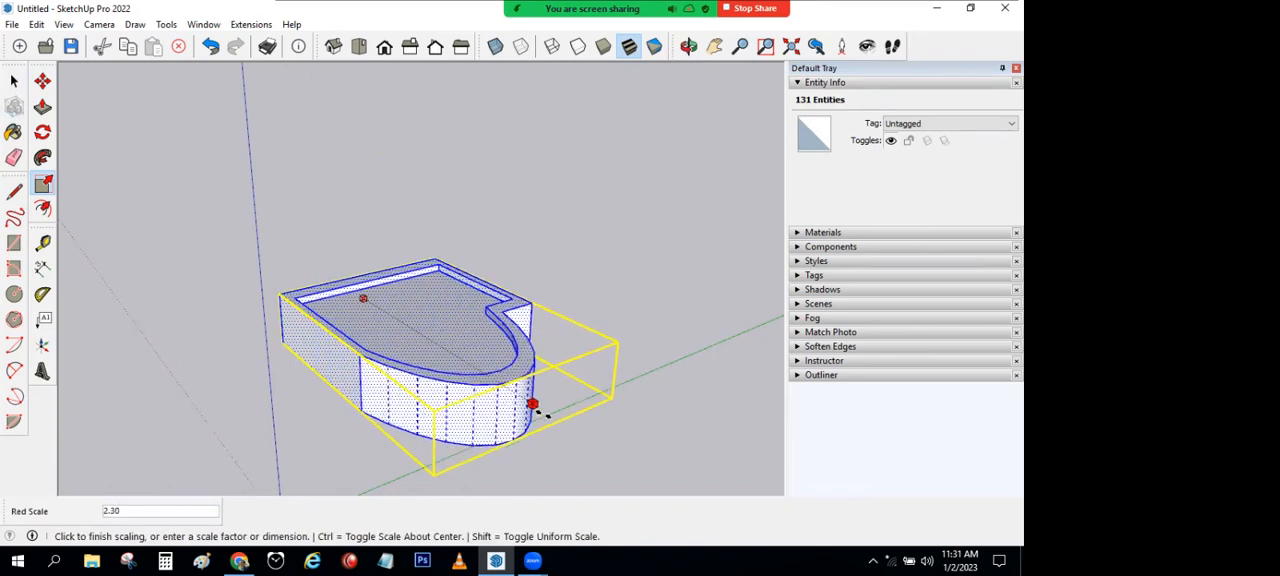
click(425, 336)
middle_drag(503, 260, 460, 243)
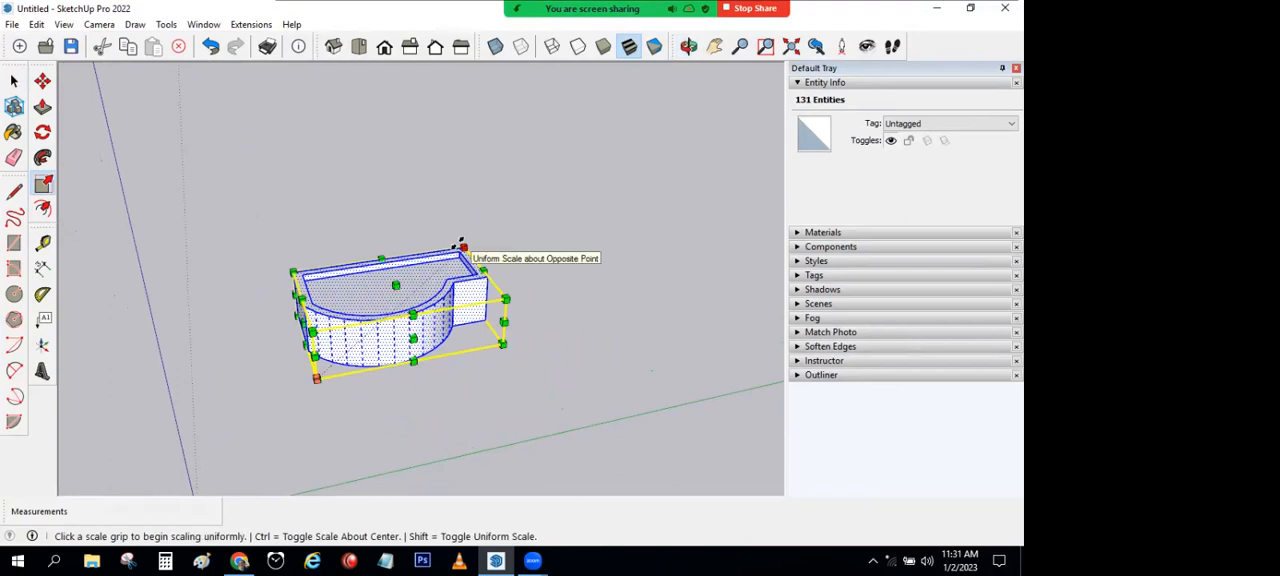
click(462, 246)
key(Escape)
key(space)
click(263, 210)
Step: Select the entire curved block and enlarge it uniformly from its rear upper corner grip
middle_drag(300, 205, 367, 290)
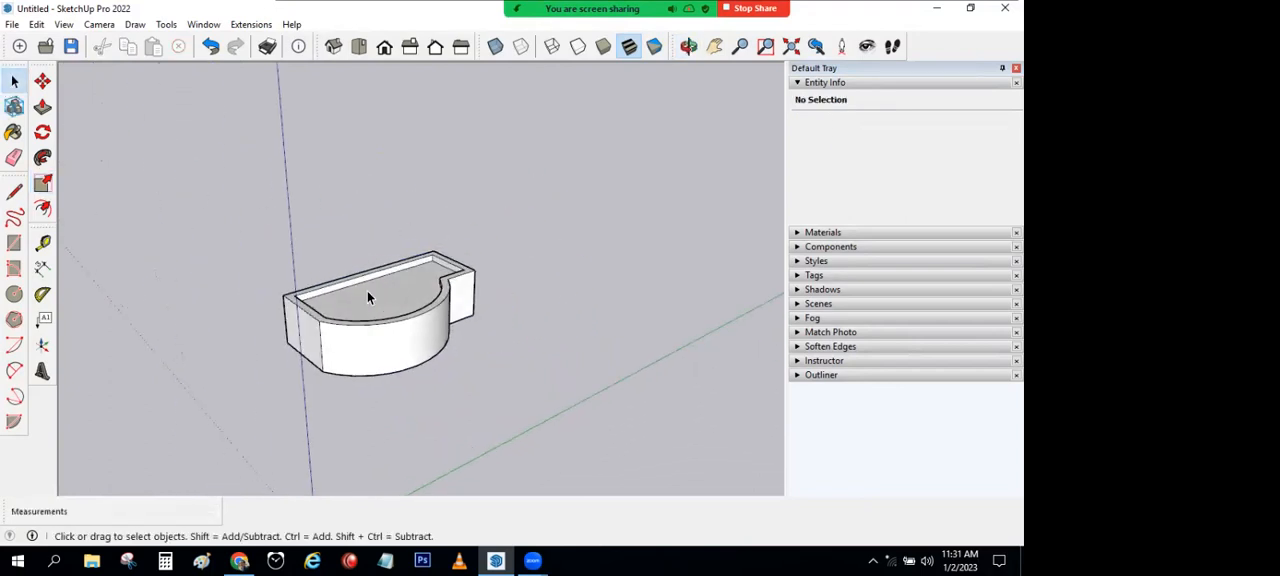
triple_click(370, 292)
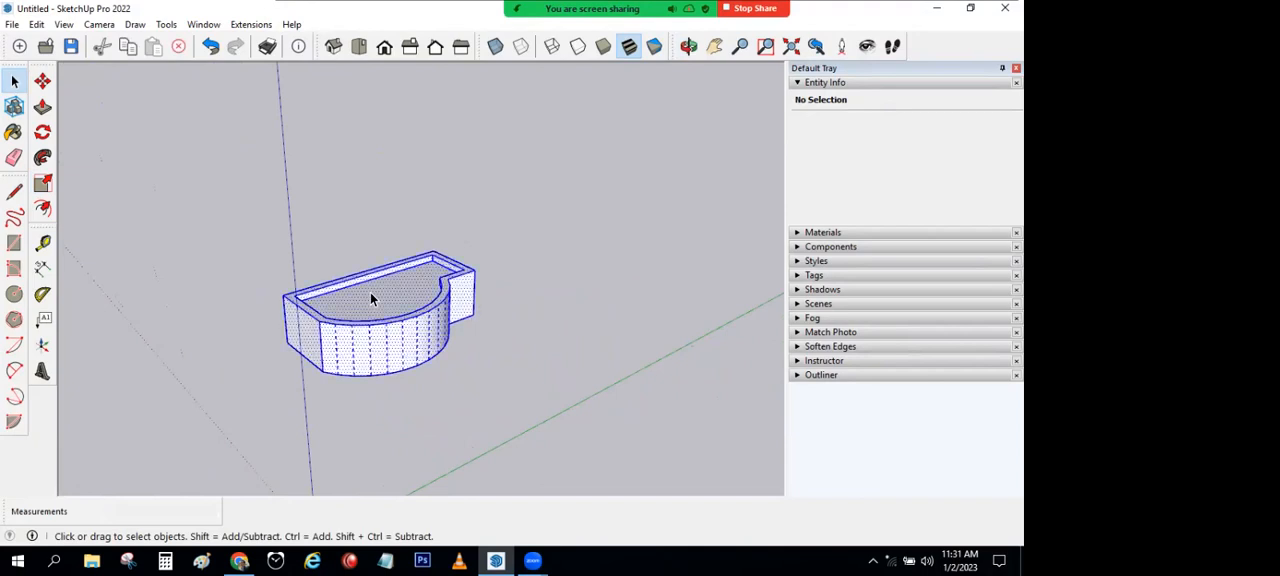
click(43, 183)
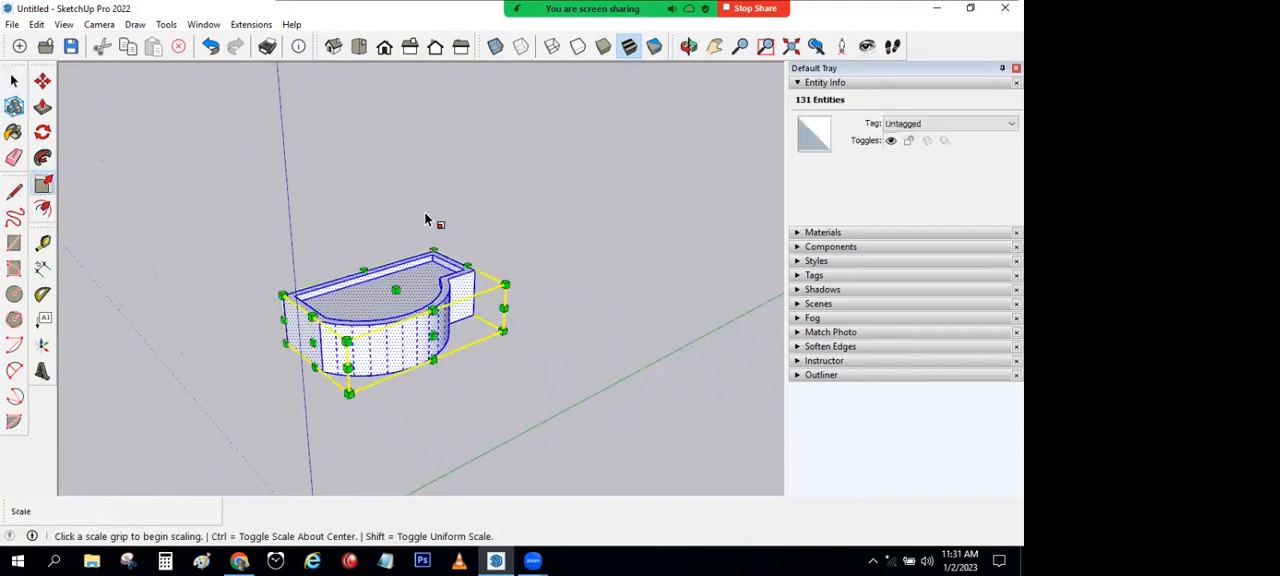
click(433, 247)
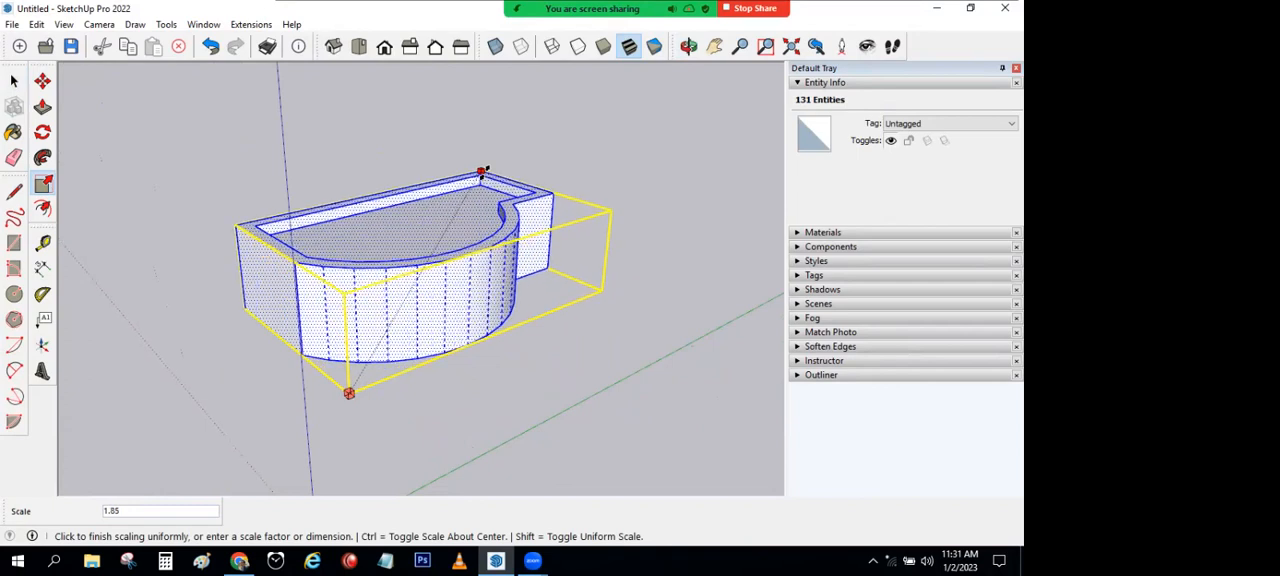
key(Return)
key(space)
click(146, 108)
Step: Scale the entire curved block uniformly by a factor of 3 about the opposite corner
triple_click(400, 237)
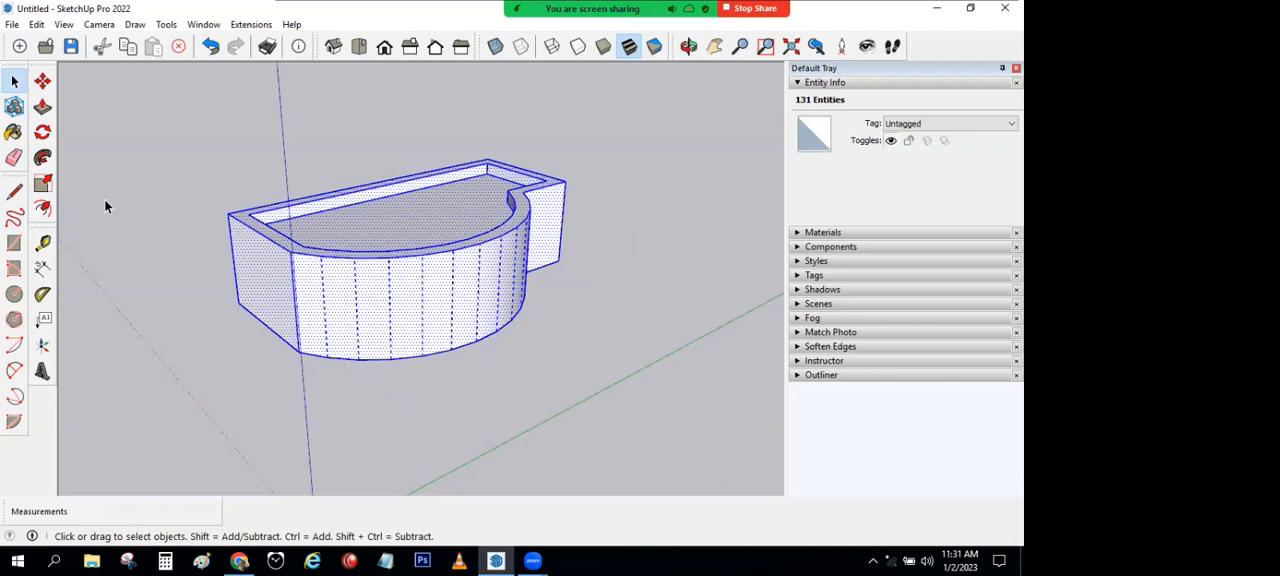
click(42, 183)
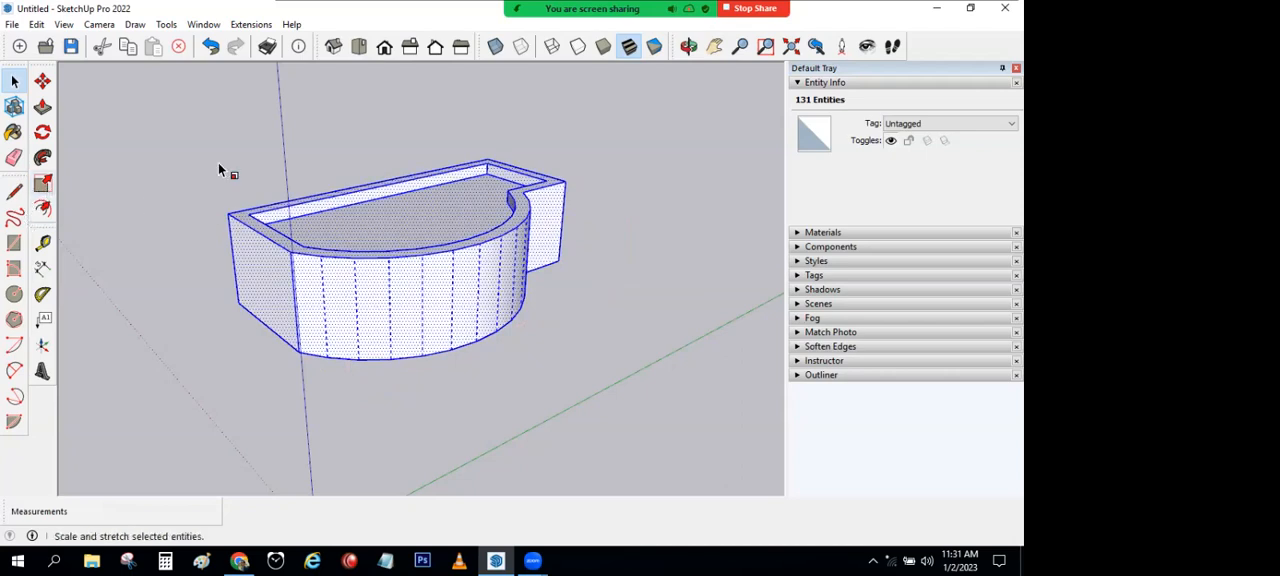
click(488, 160)
text(3)
key(Return)
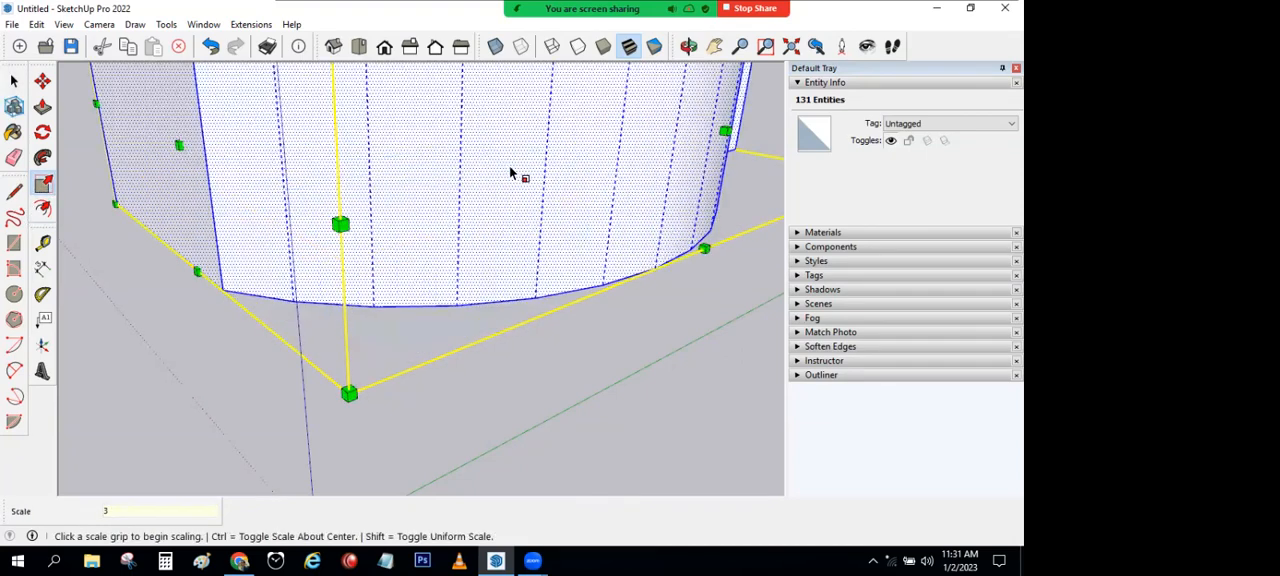
scroll(512, 177, down, 6)
middle_drag(514, 177, 409, 309)
click(14, 81)
right_click(133, 130)
click(368, 120)
right_click(348, 168)
triple_click(421, 268)
right_click(421, 268)
right_click(47, 127)
click(43, 183)
right_click(481, 163)
click(14, 82)
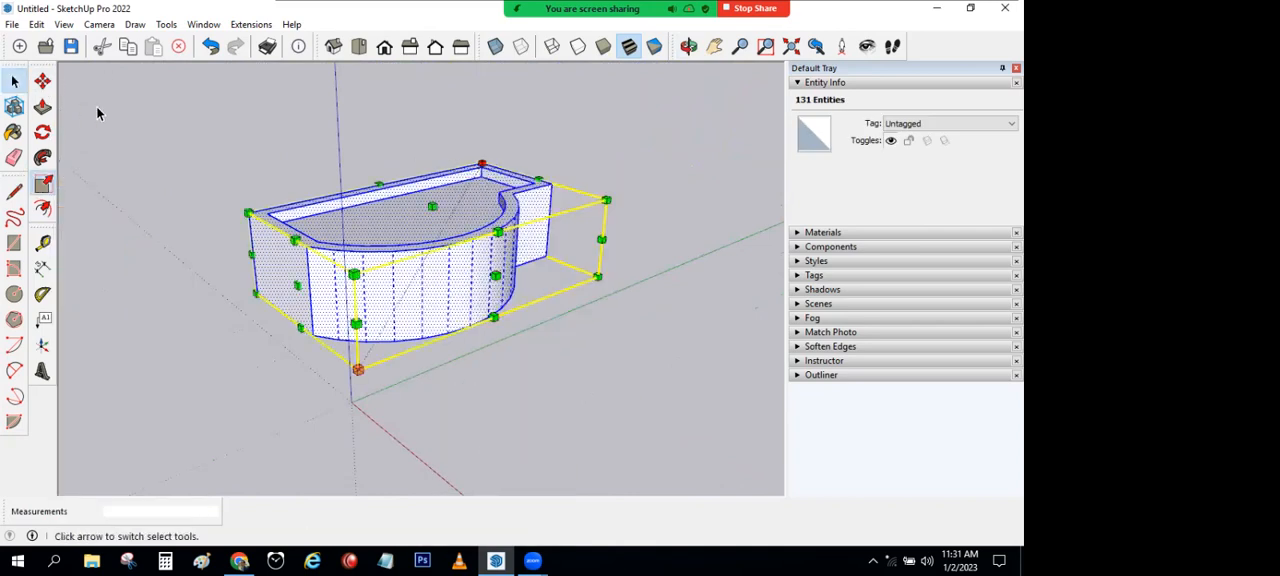
Step: Scale the entire curved block uniformly by a factor of 0.5 from its rear upper corner grip
click(207, 121)
triple_click(328, 240)
click(43, 185)
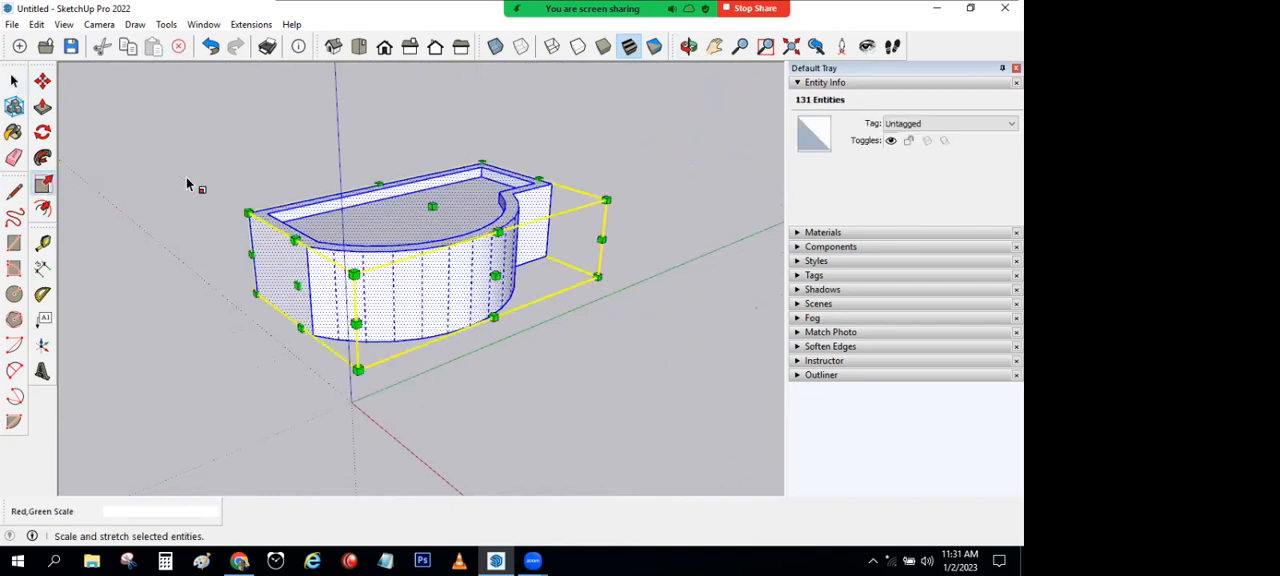
click(481, 166)
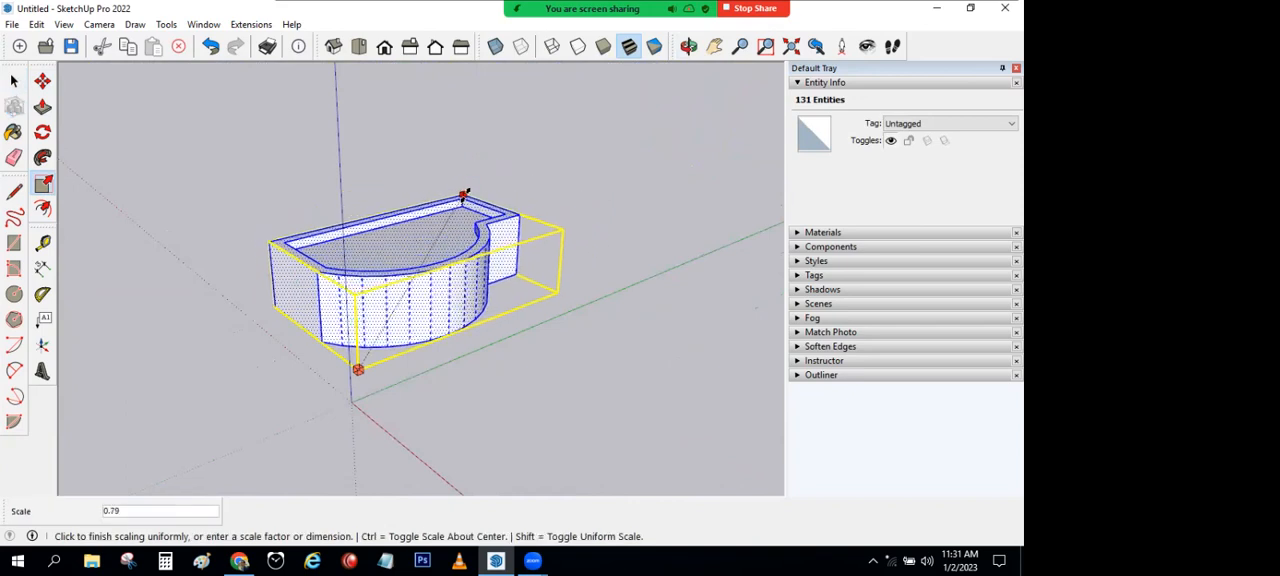
text(0.5)
key(Return)
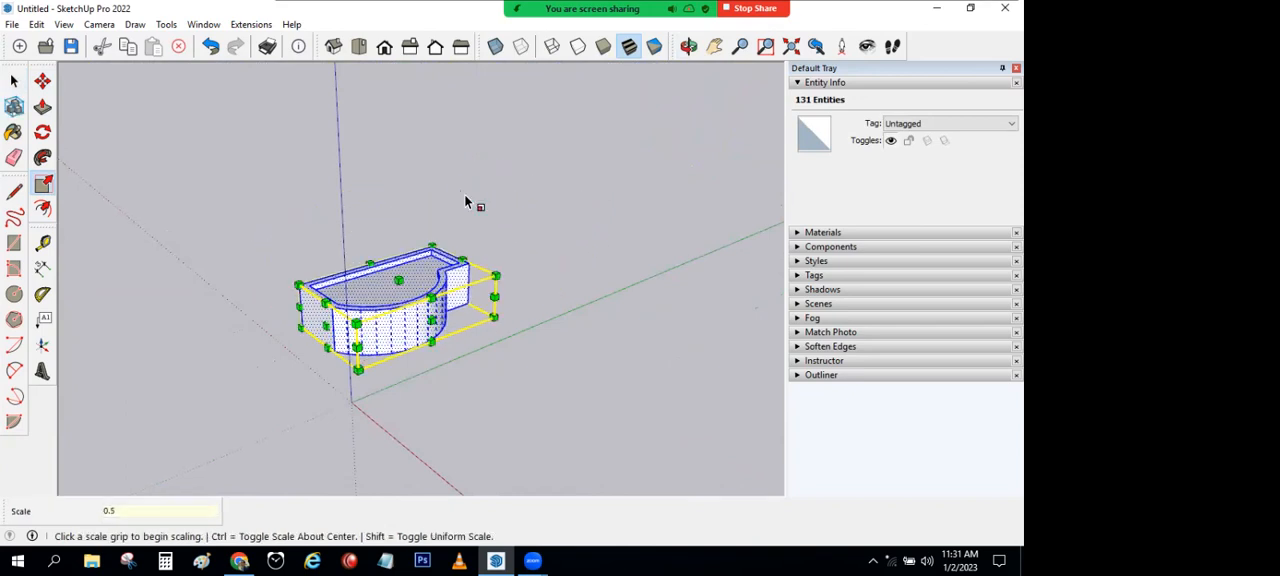
click(14, 80)
click(538, 282)
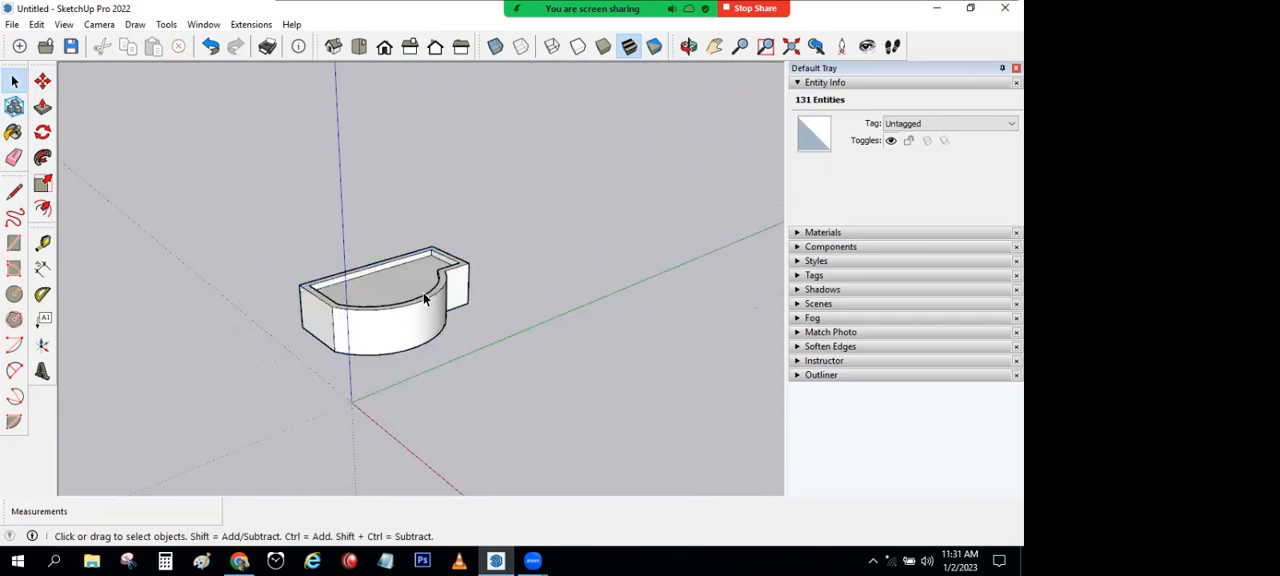
Step: Mirror the entire curved block along the green axis by scaling its end-face grip to -1
triple_click(424, 298)
middle_drag(424, 298, 230, 260)
click(43, 183)
middle_drag(583, 280, 499, 325)
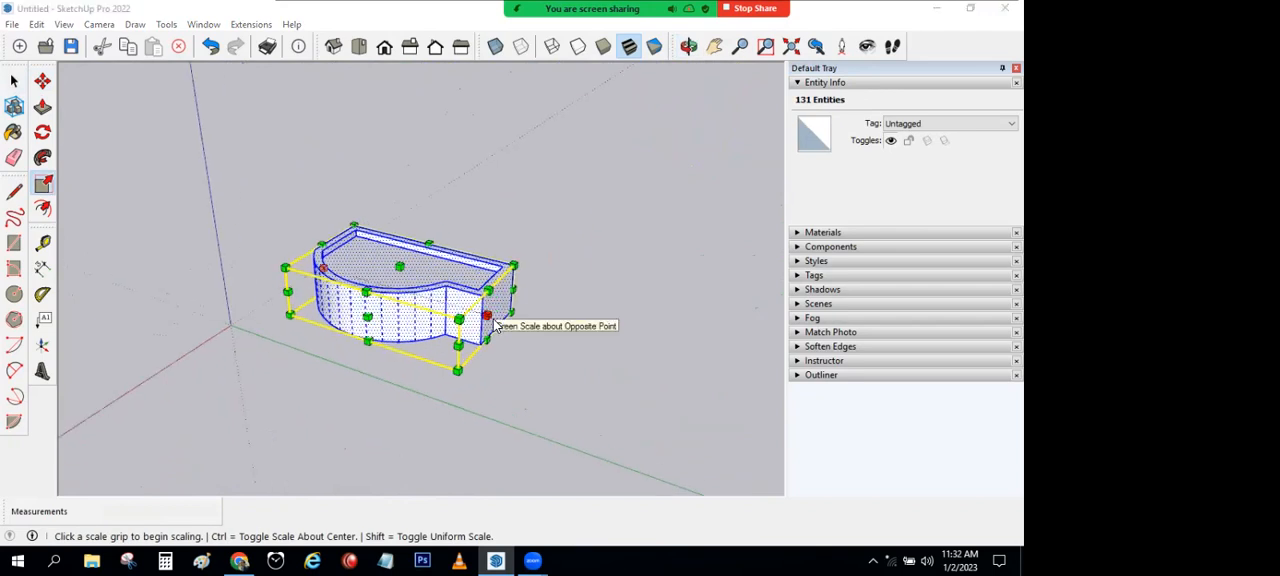
click(485, 315)
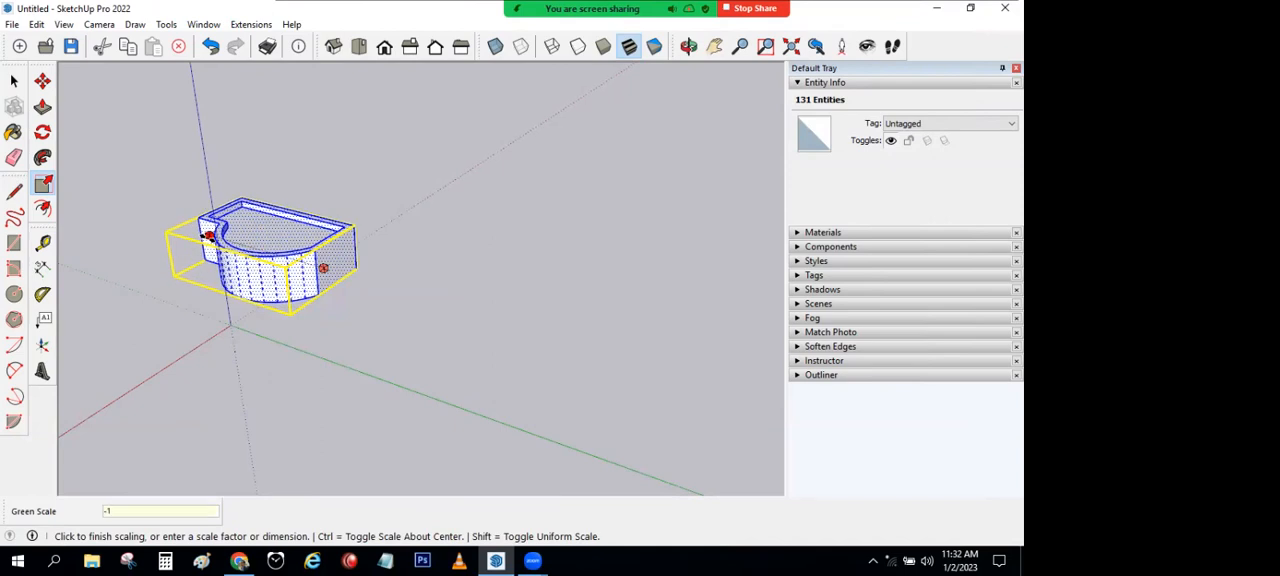
click(210, 242)
middle_drag(244, 275, 557, 204)
click(15, 82)
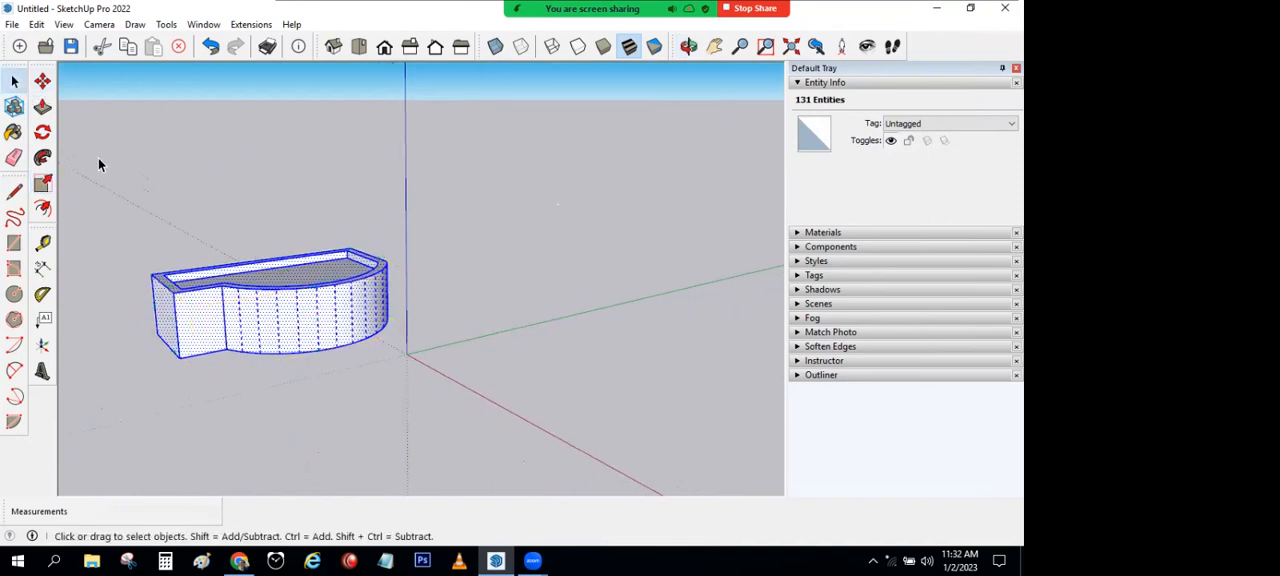
Step: Draw a rectangle on the recessed top face of the curved block and pull it up into a box above the rim
click(122, 181)
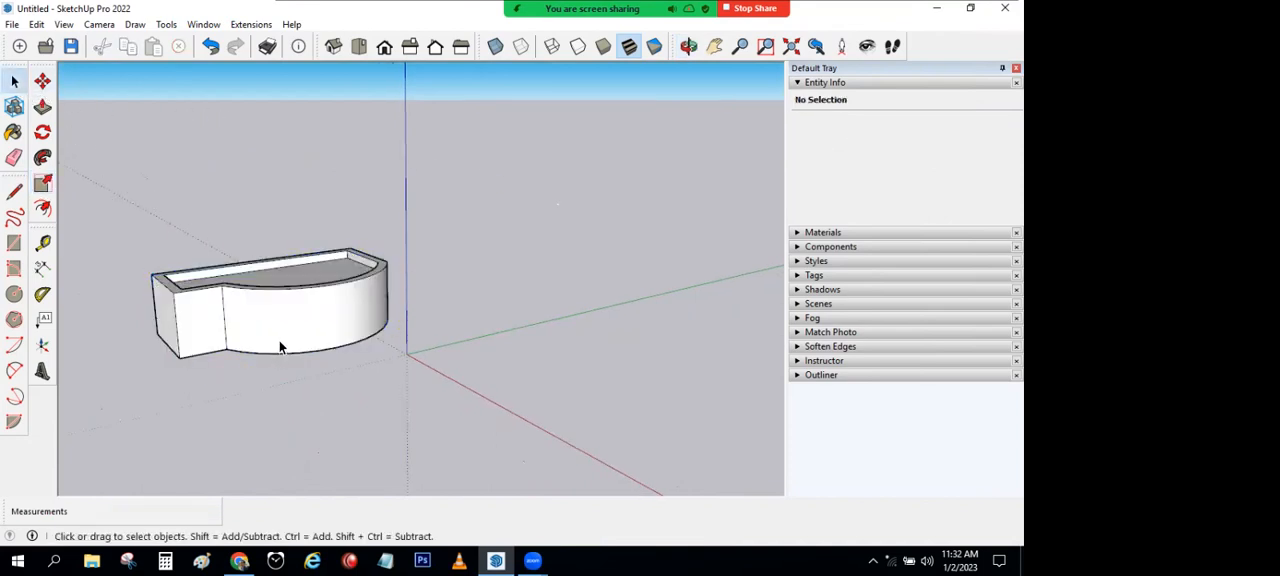
middle_drag(285, 345, 287, 402)
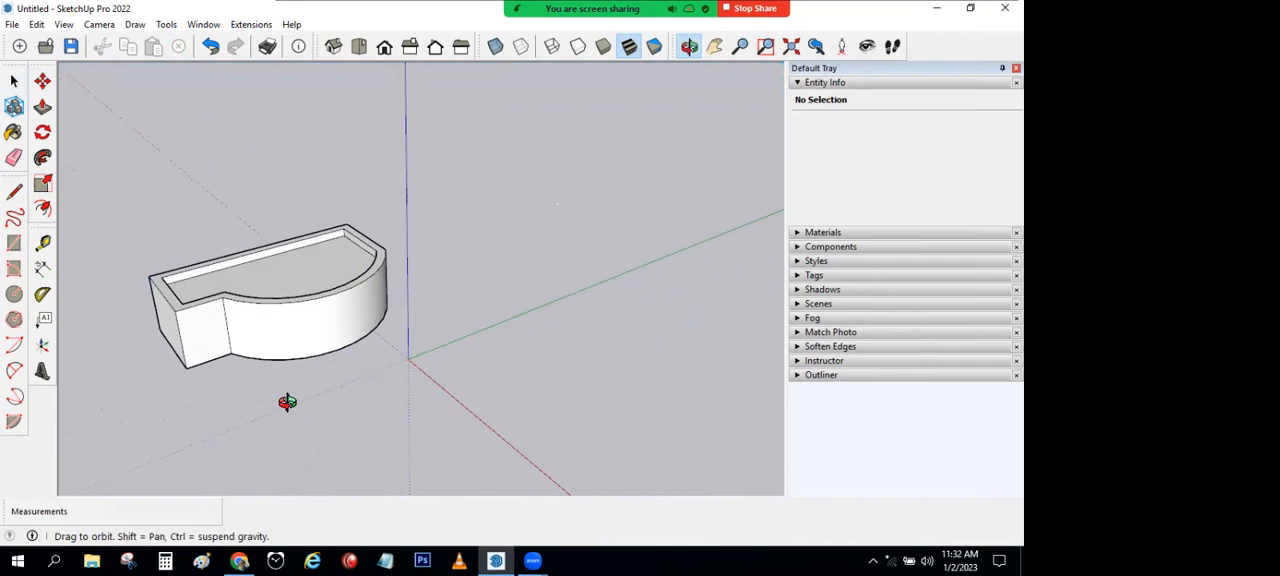
click(14, 243)
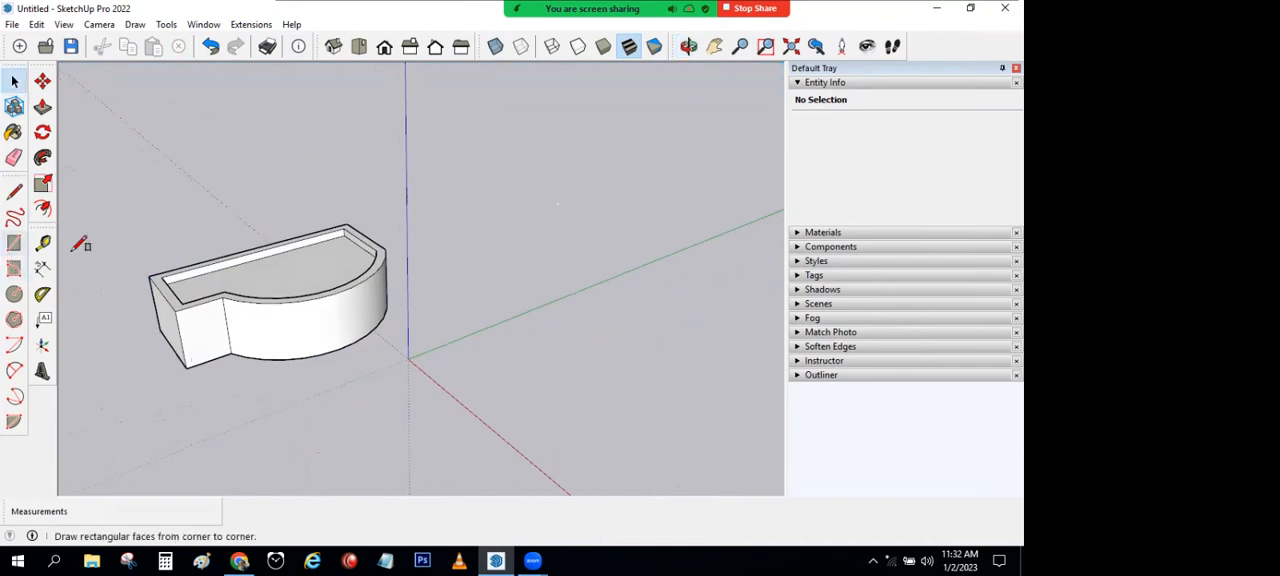
scroll(360, 240, up, 4)
click(364, 241)
click(282, 289)
click(42, 107)
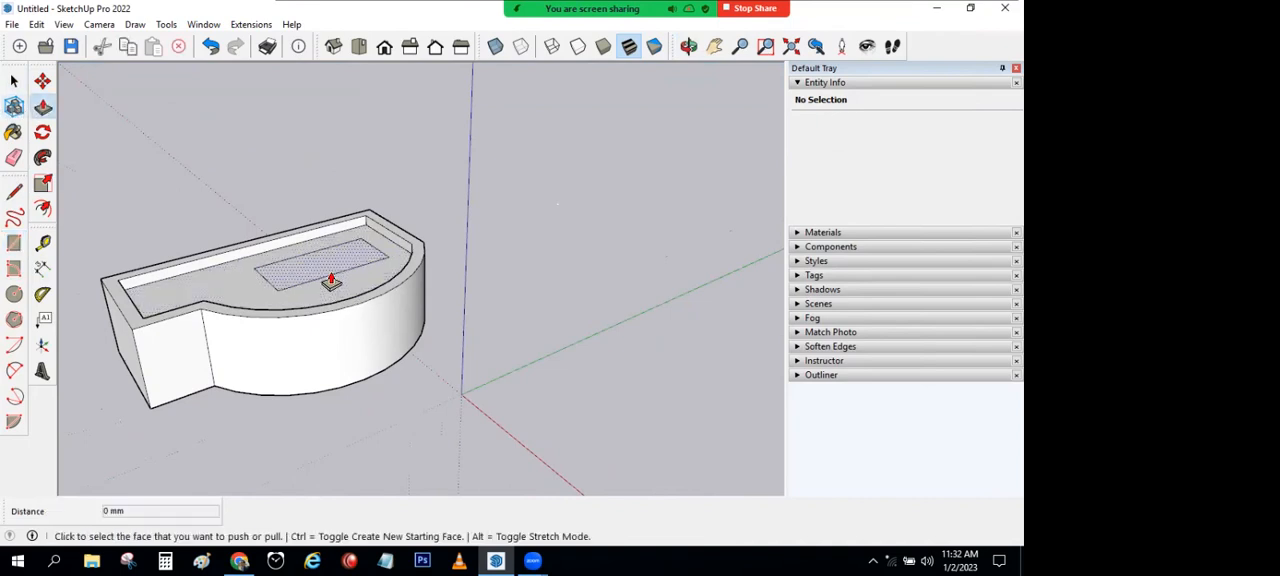
click(329, 278)
click(323, 228)
Step: Move one short top edge of the box straight down so its top face slopes into a wedge
click(42, 81)
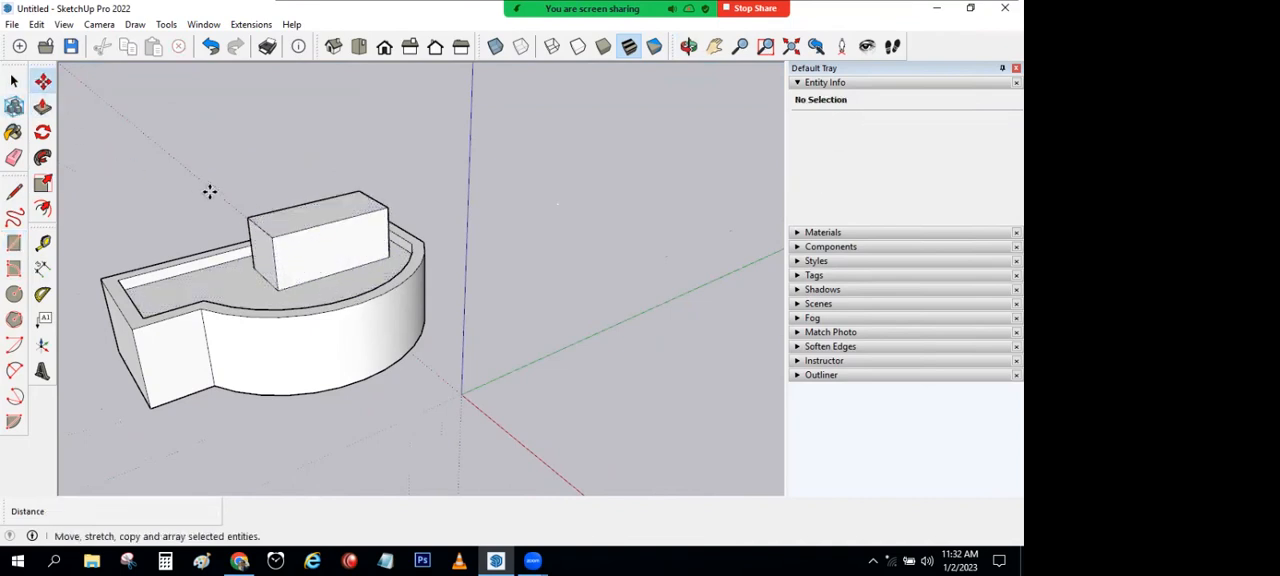
click(259, 232)
click(263, 274)
key(space)
scroll(165, 237, down, 2)
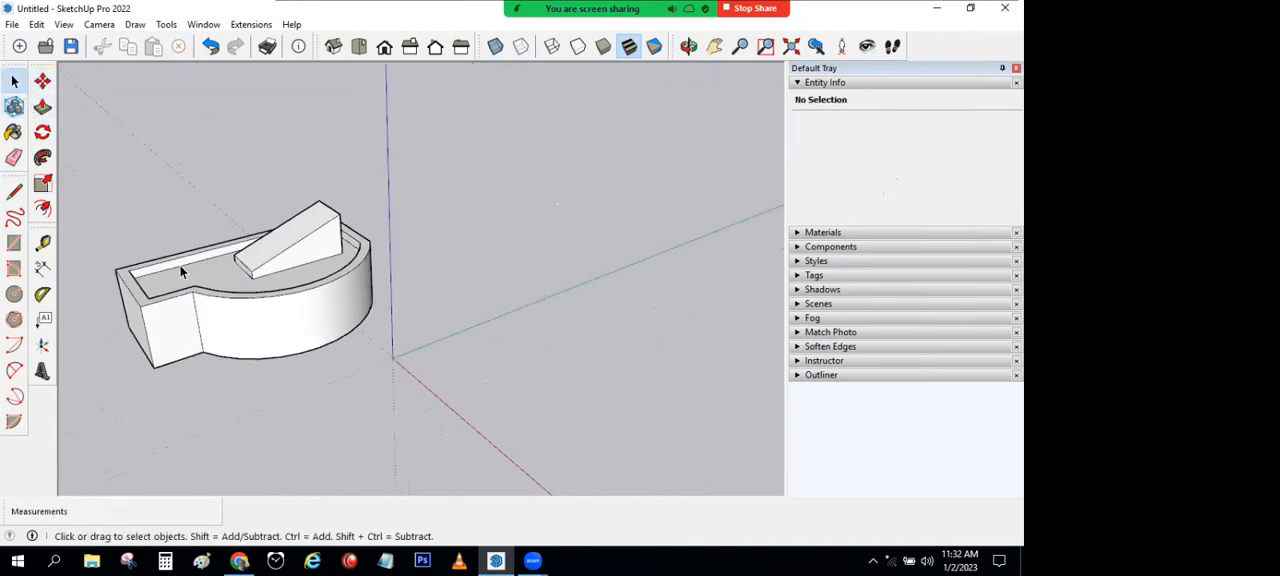
Step: Select the curved block with its wedge and mirror it along the green axis by scaling its end-face grip to -1
triple_click(205, 292)
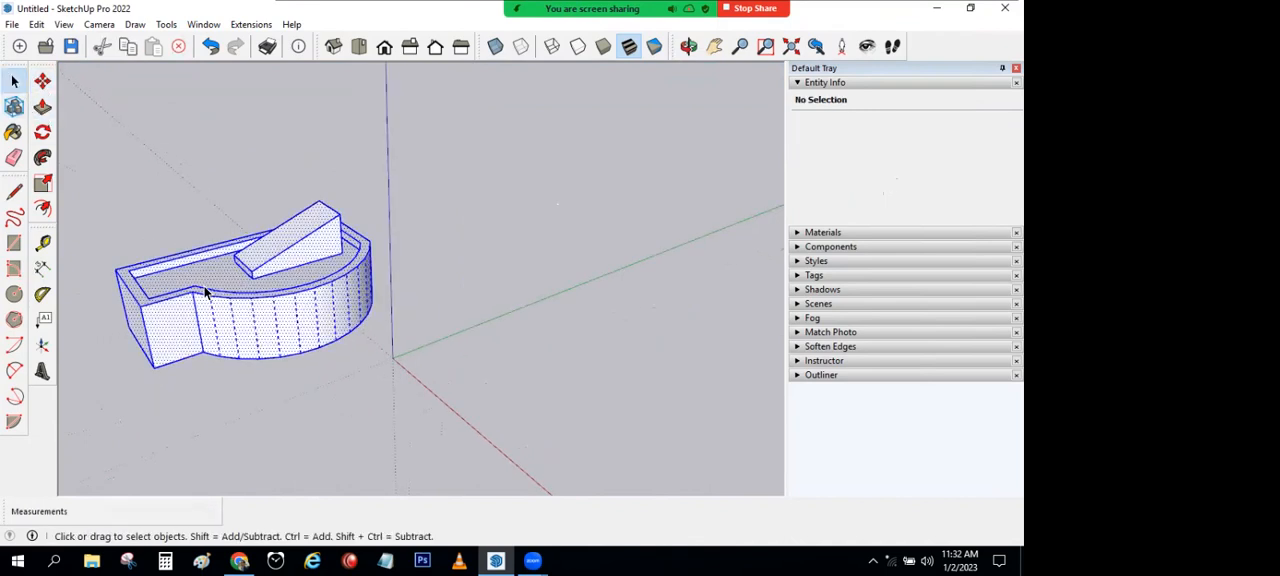
click(42, 184)
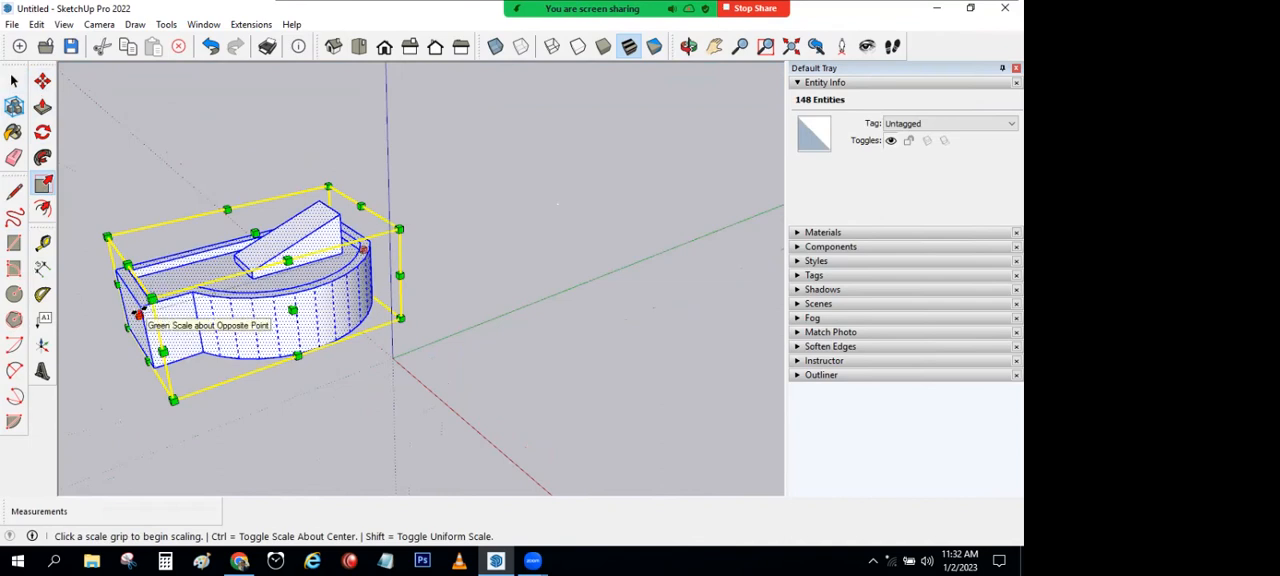
click(137, 316)
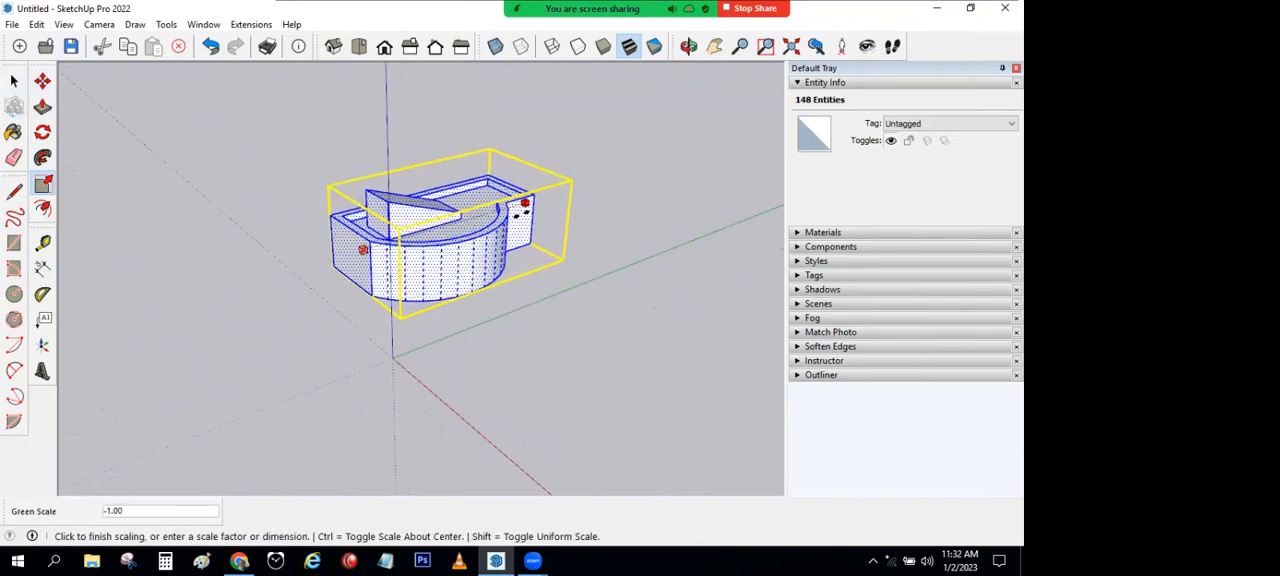
click(520, 213)
click(14, 82)
click(402, 400)
Step: Select the whole curved block with its wedge and flip it along the red direction
middle_drag(322, 398, 429, 260)
triple_click(429, 258)
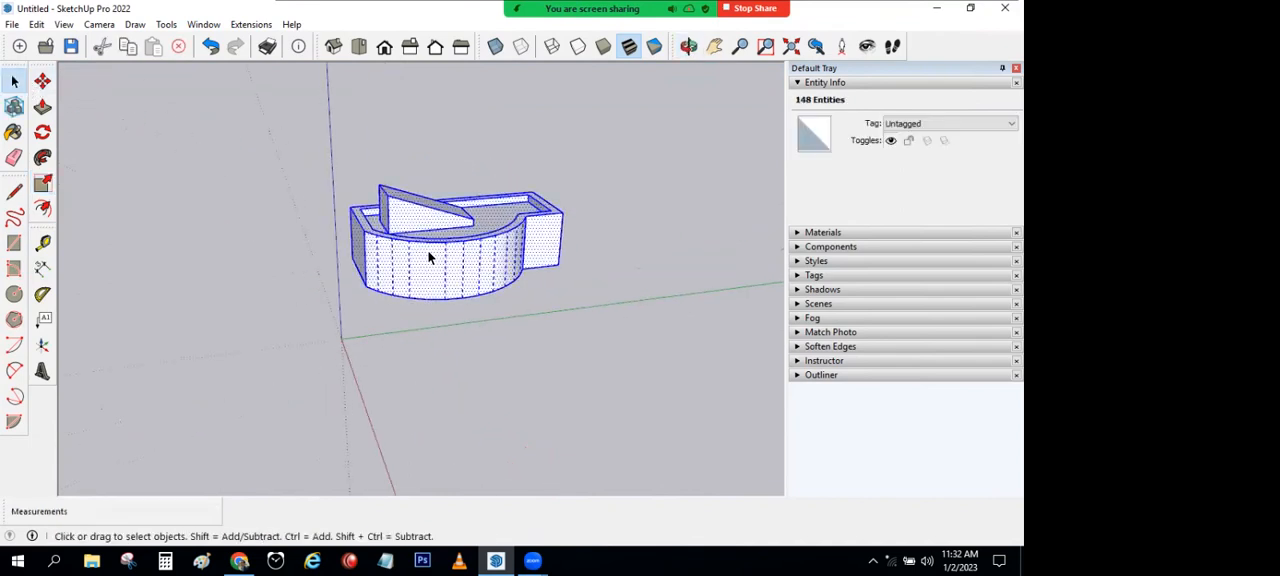
right_click(430, 258)
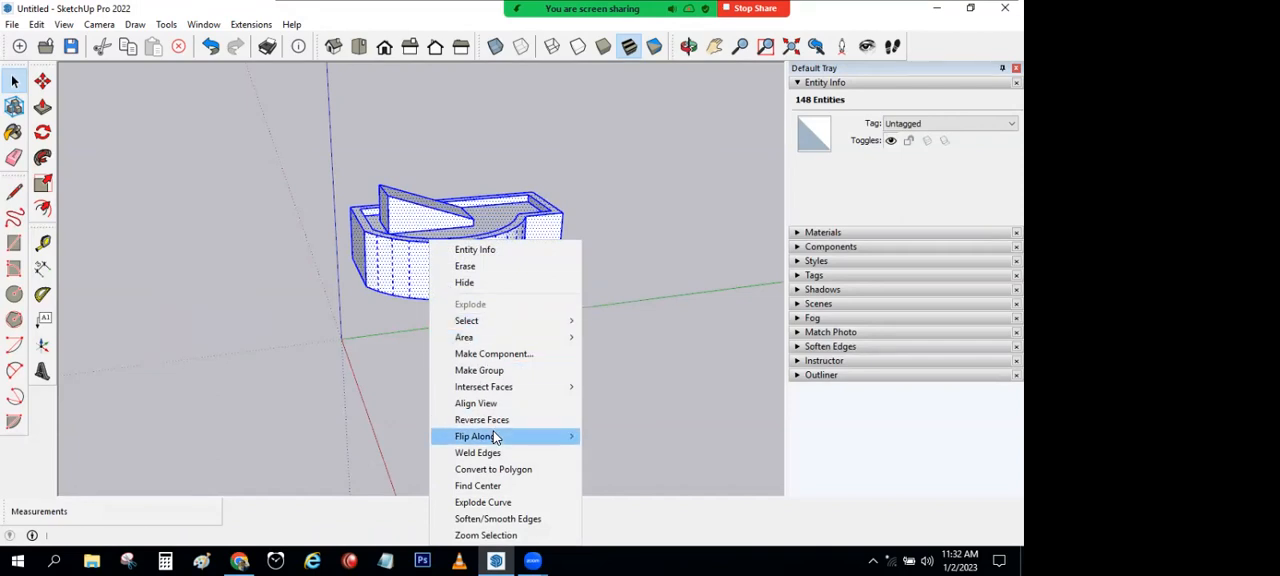
mouse_move(493, 436)
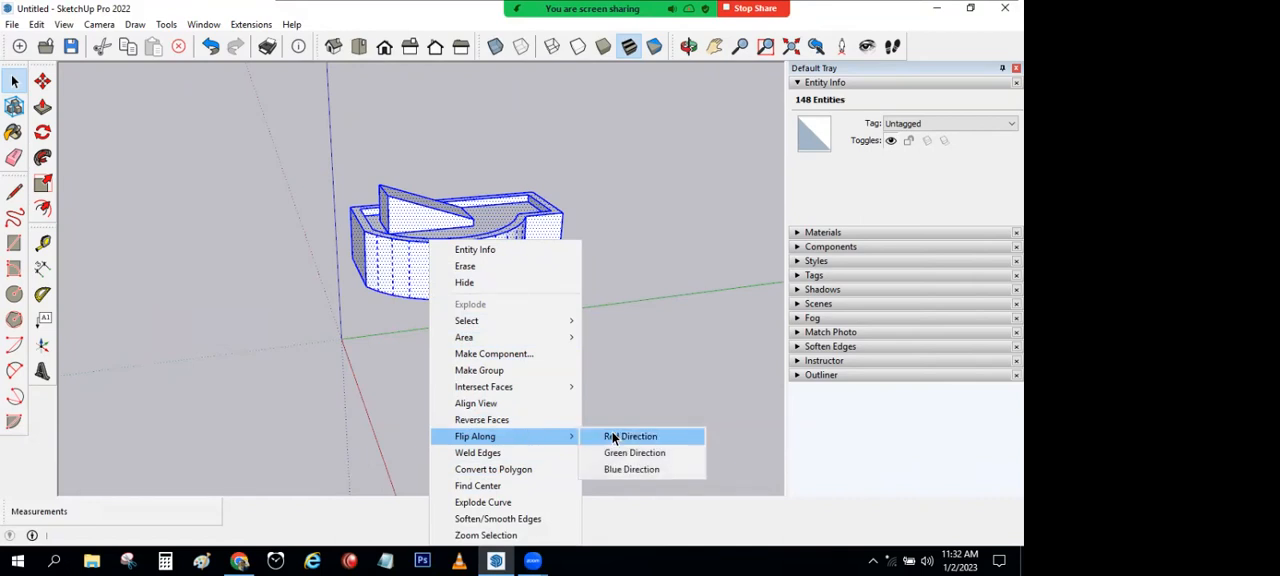
click(613, 437)
middle_drag(508, 363, 716, 429)
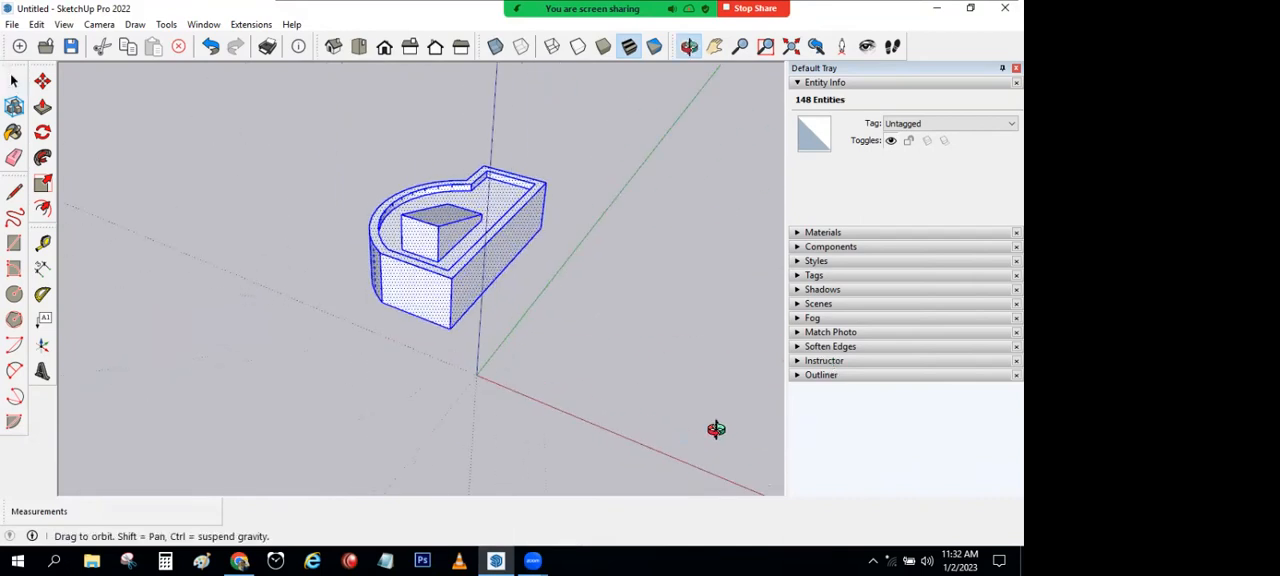
Step: Flip the selected curved block and wedge along the green direction
key(space)
right_click(386, 309)
mouse_move(408, 444)
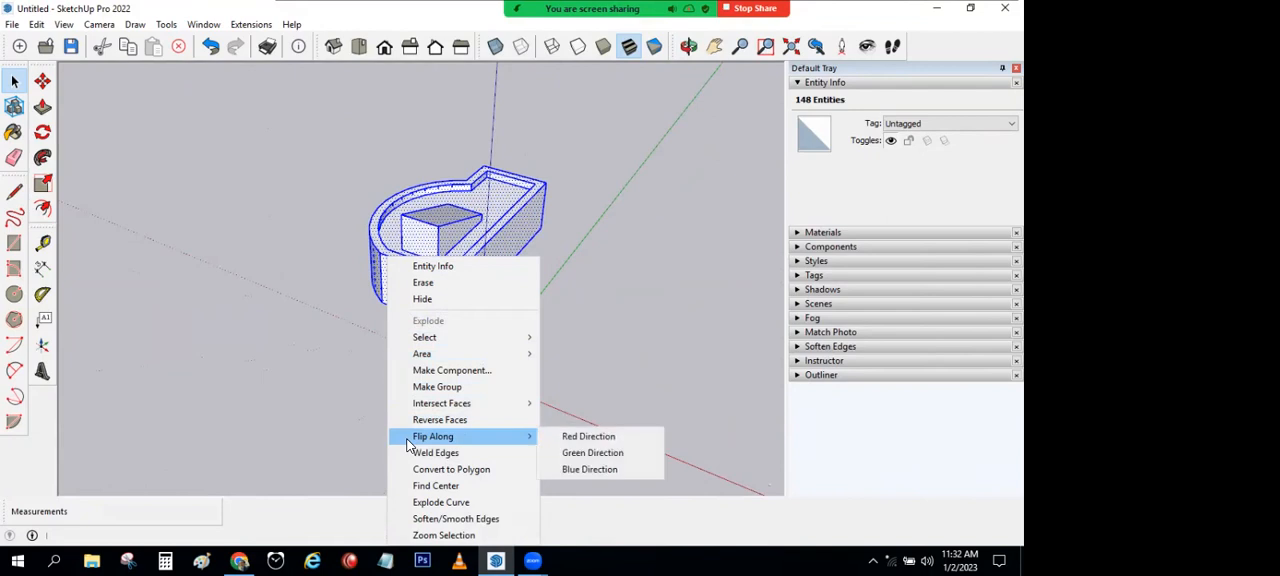
click(565, 450)
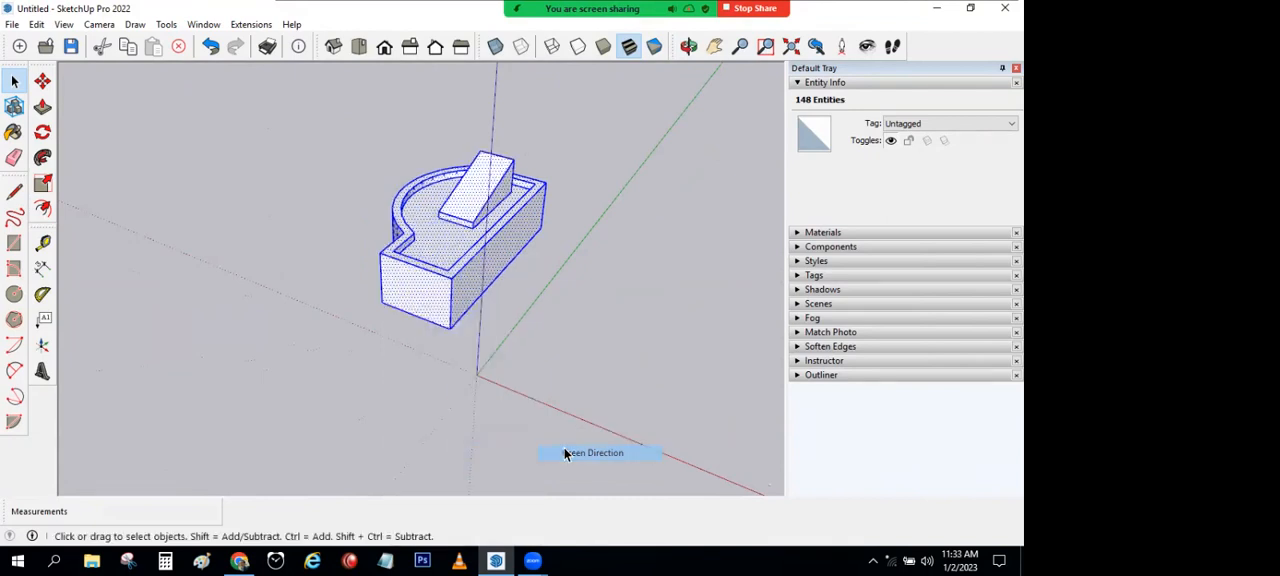
Step: Flip the selected curved block and wedge along the blue direction so the model is upside down
right_click(452, 259)
mouse_move(498, 440)
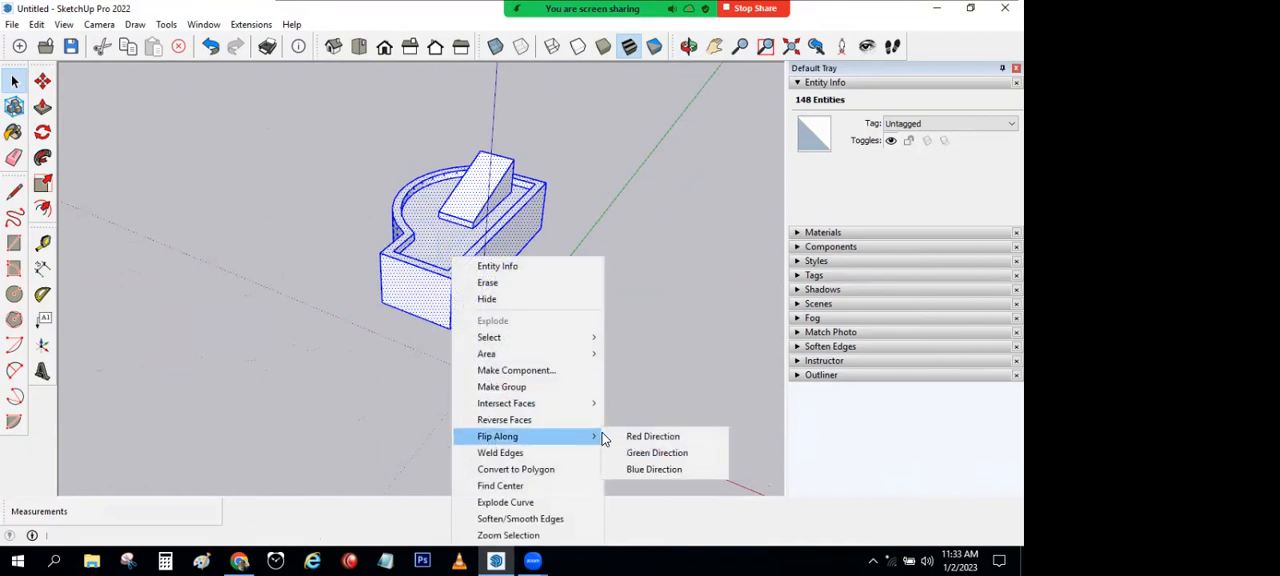
click(637, 470)
middle_drag(569, 434, 433, 121)
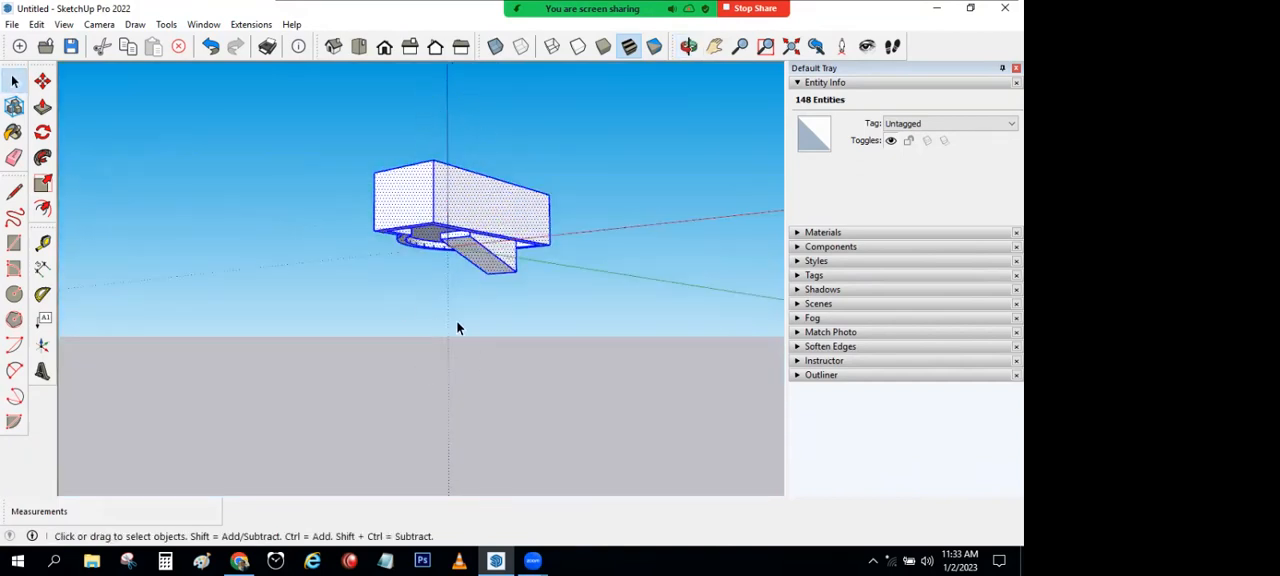
middle_drag(508, 331, 491, 285)
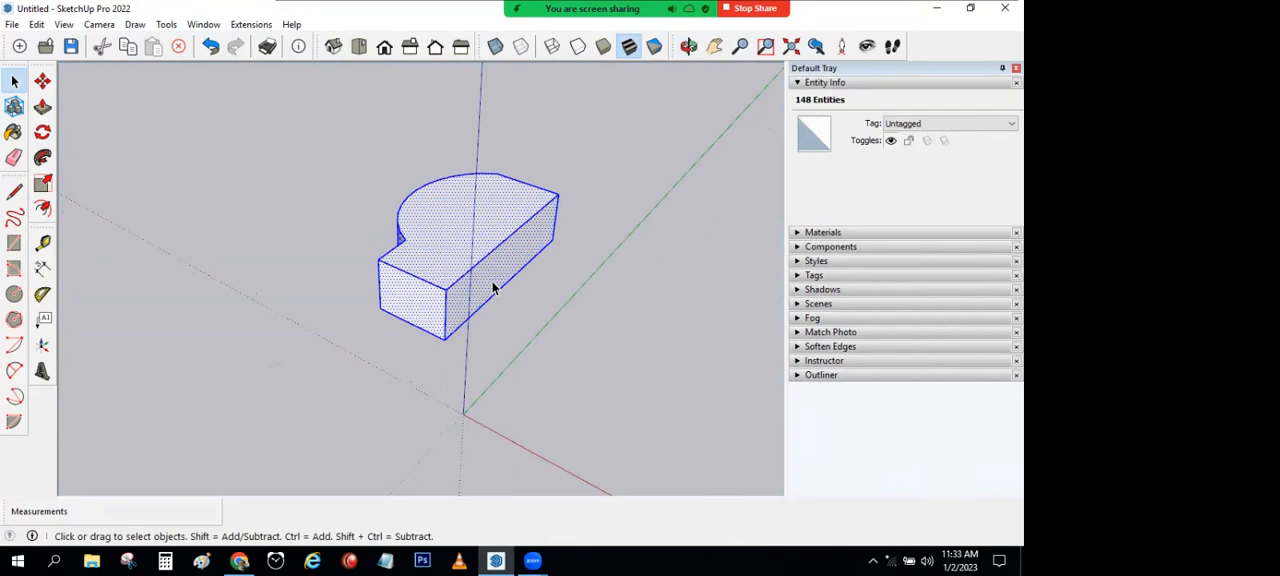
Step: Flip the upside-down curved block along the blue direction again to turn it upright, and clear the selection
right_click(493, 291)
mouse_move(562, 438)
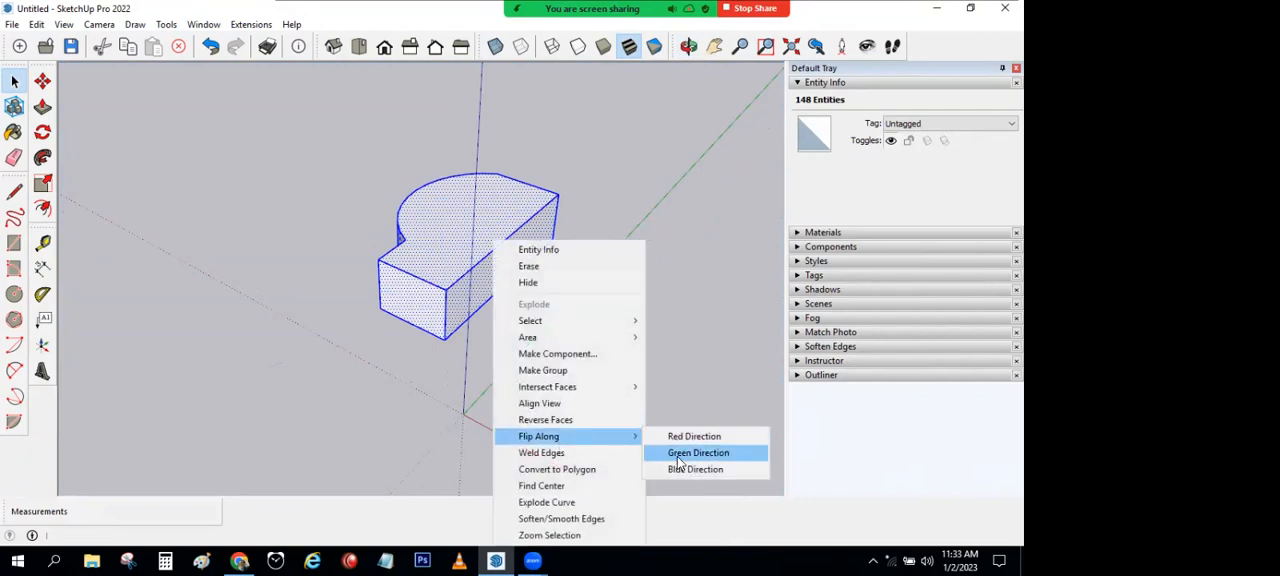
click(680, 470)
click(611, 357)
middle_drag(474, 371, 331, 217)
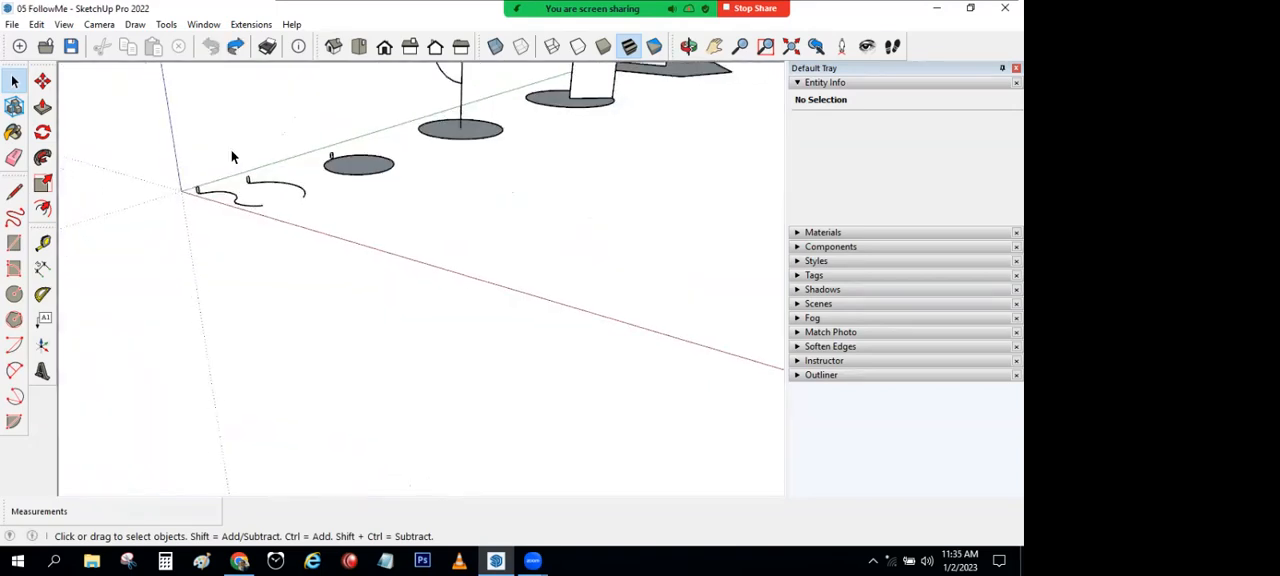
shift+middle_drag(252, 282, 324, 323)
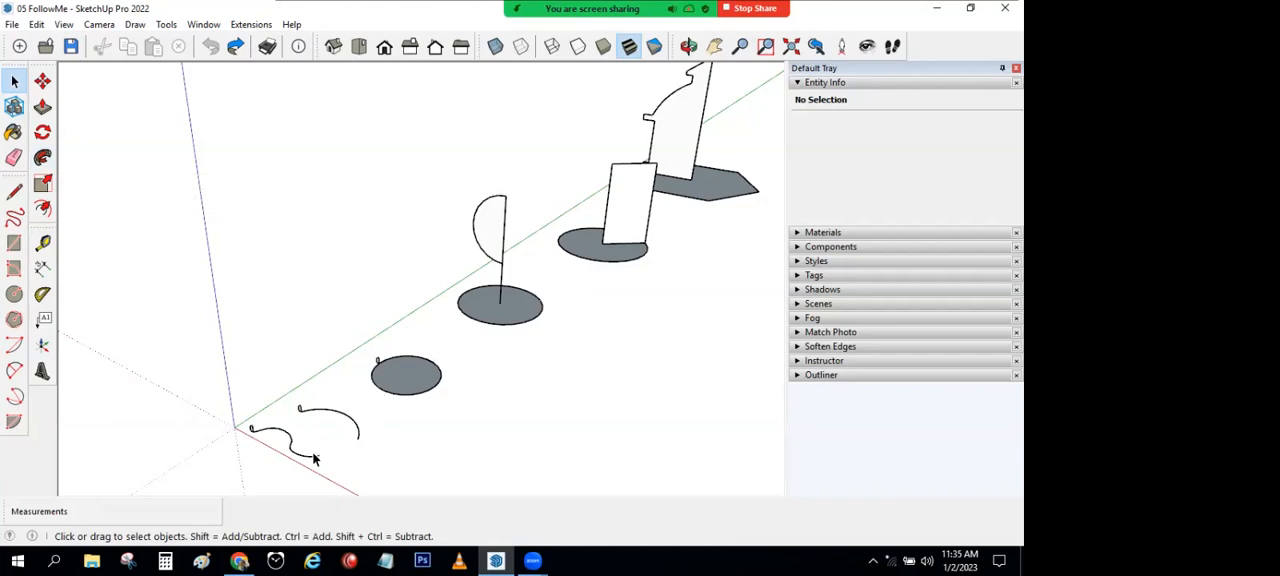
Step: Try sweeping the small profile along the S-shaped curve with Follow Me by tracing the path to its far end
scroll(270, 484, up, 6)
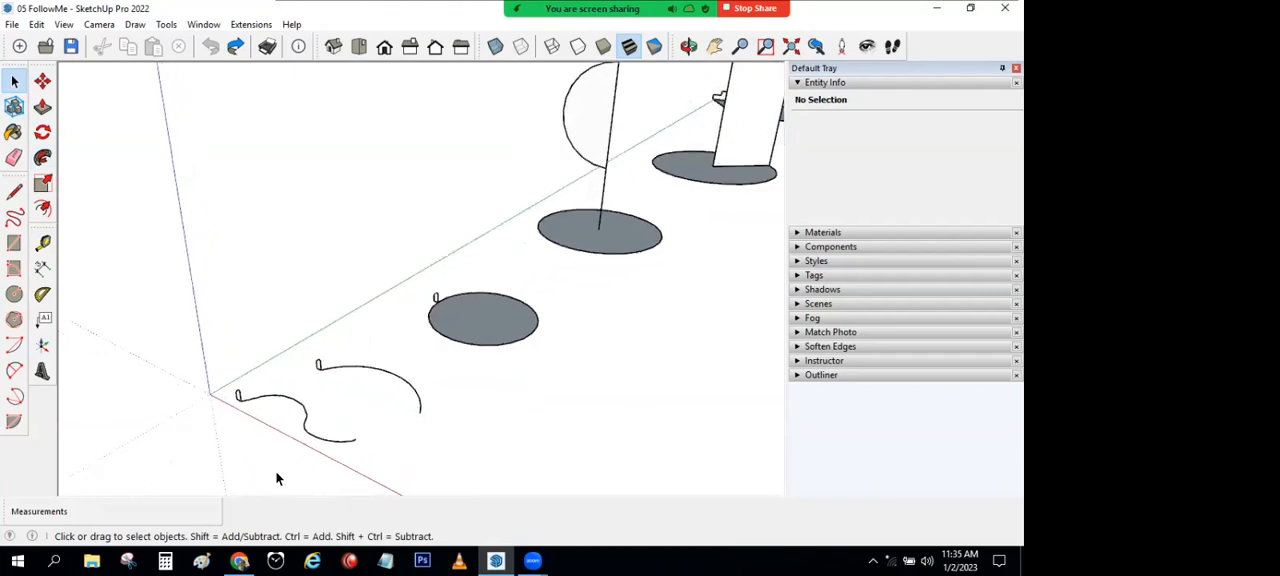
scroll(278, 479, up, 2)
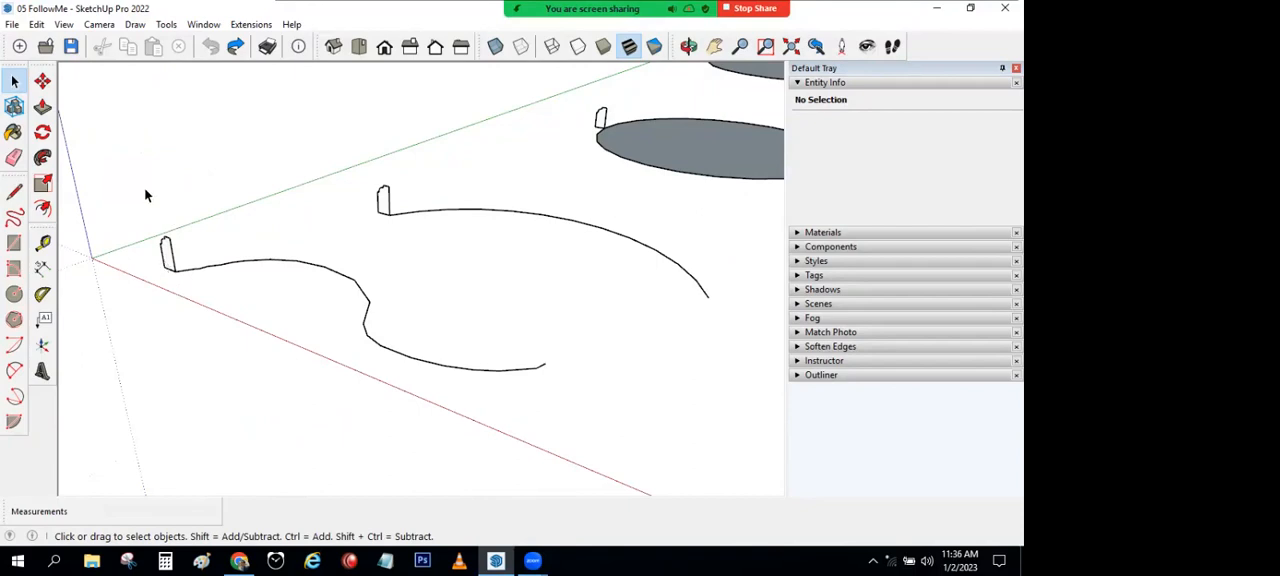
click(43, 158)
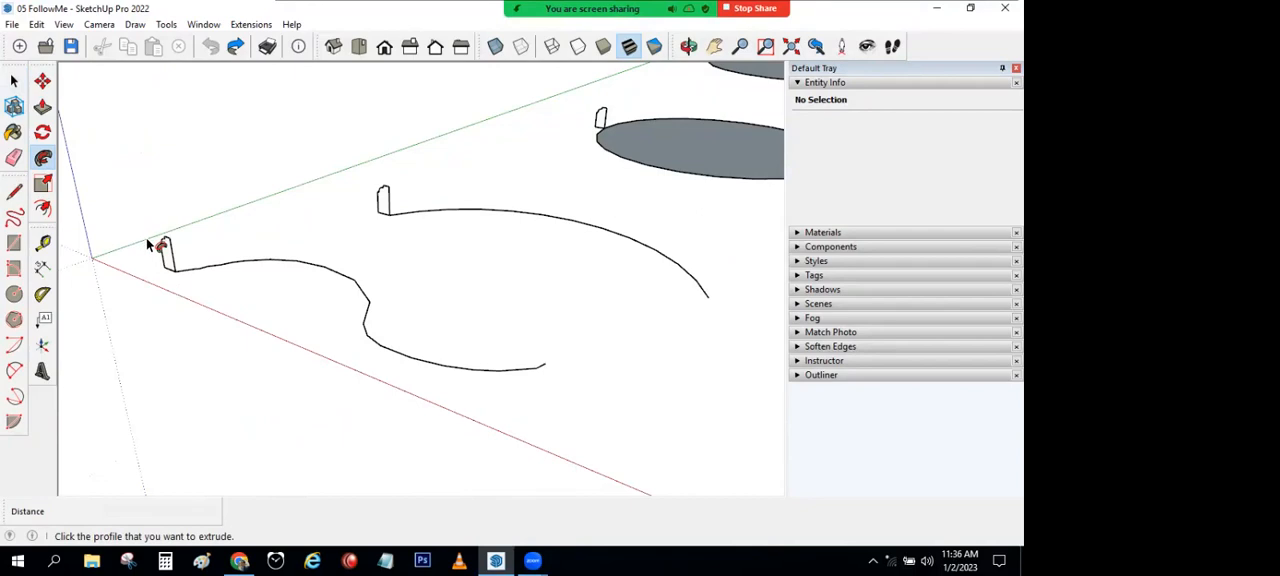
click(168, 262)
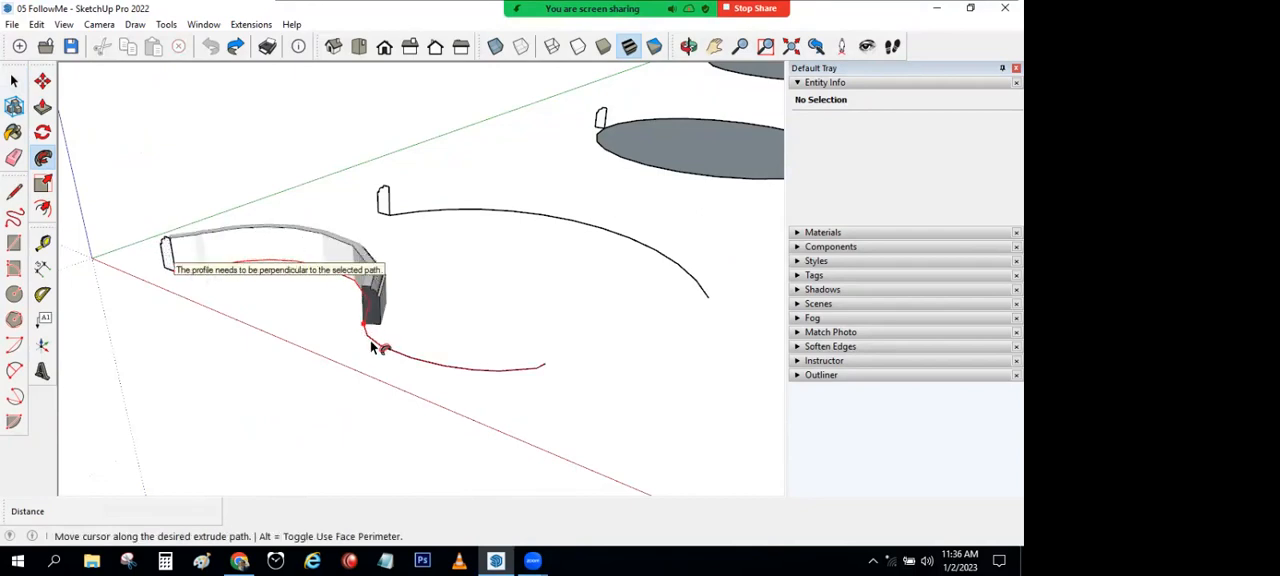
click(546, 368)
middle_drag(546, 368, 345, 375)
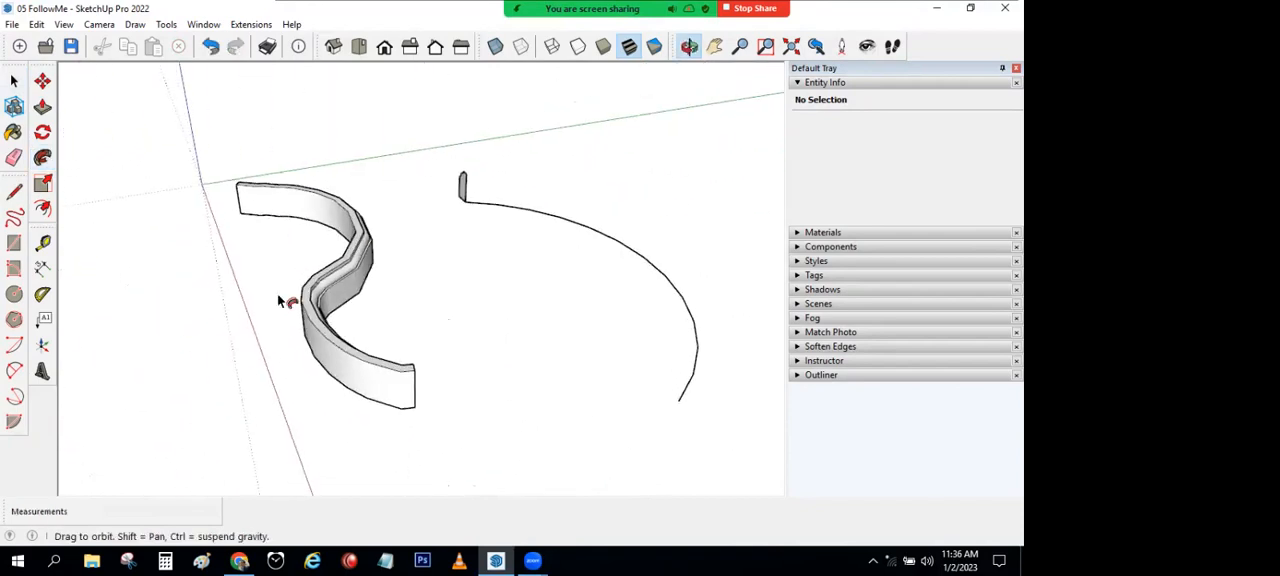
click(13, 83)
click(210, 46)
Step: Preselect the entire S-shaped curve as the path and sweep the small profile at its end along it with Follow Me
middle_drag(449, 289, 399, 298)
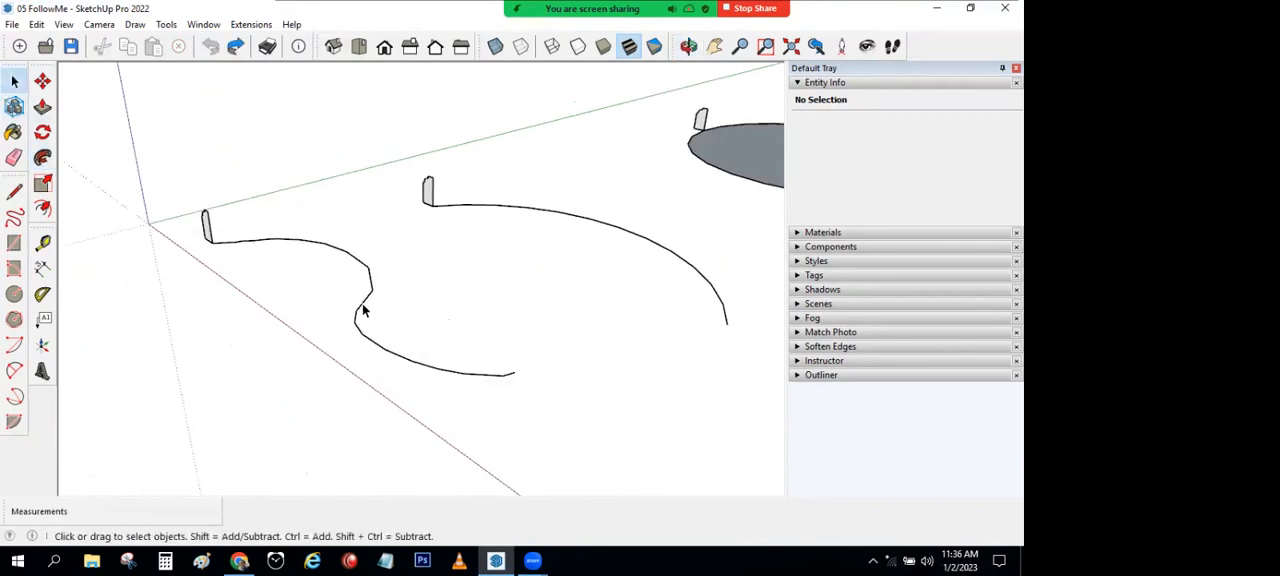
click(362, 308)
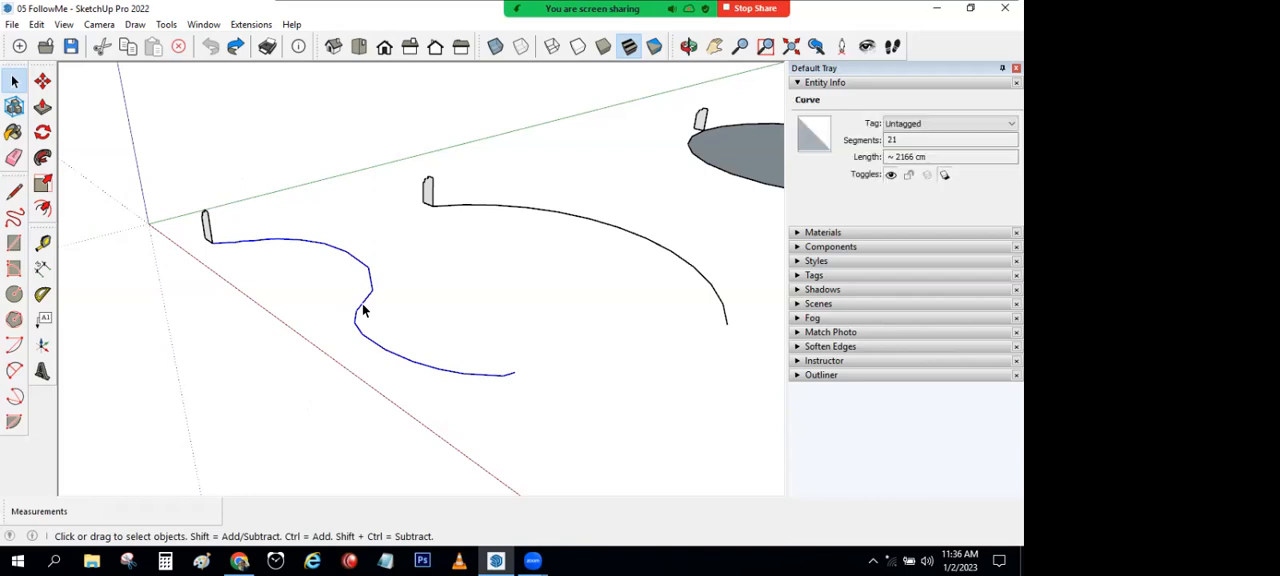
click(42, 157)
click(207, 224)
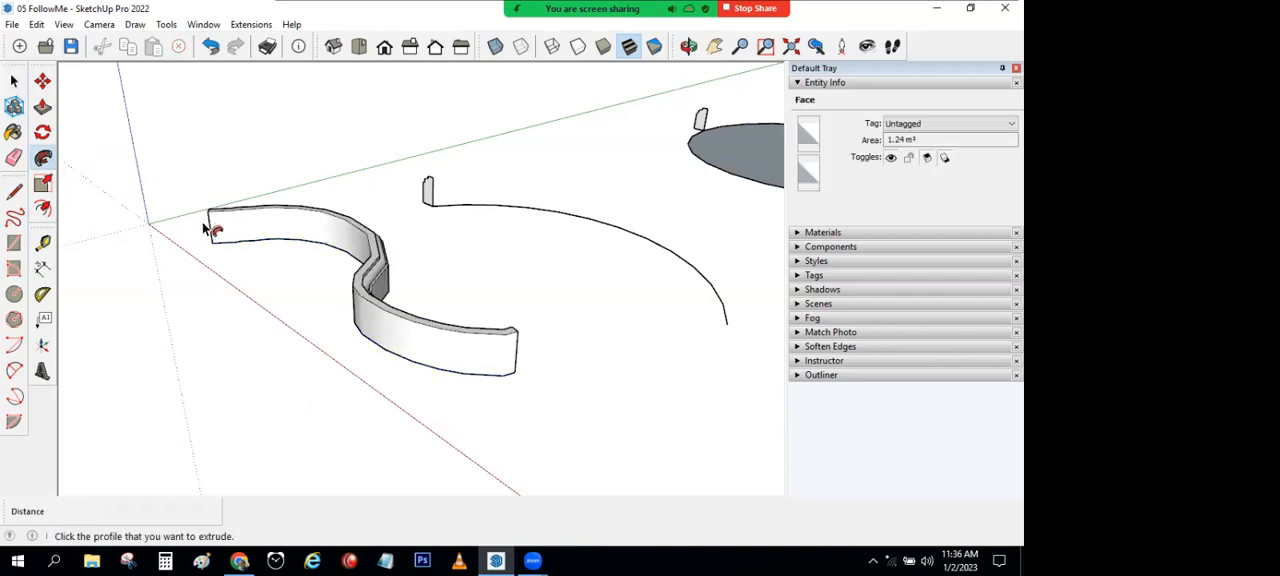
middle_drag(366, 191, 447, 223)
Step: Preselect the single arc as the path and sweep the profile at its end along it with Follow Me
key(space)
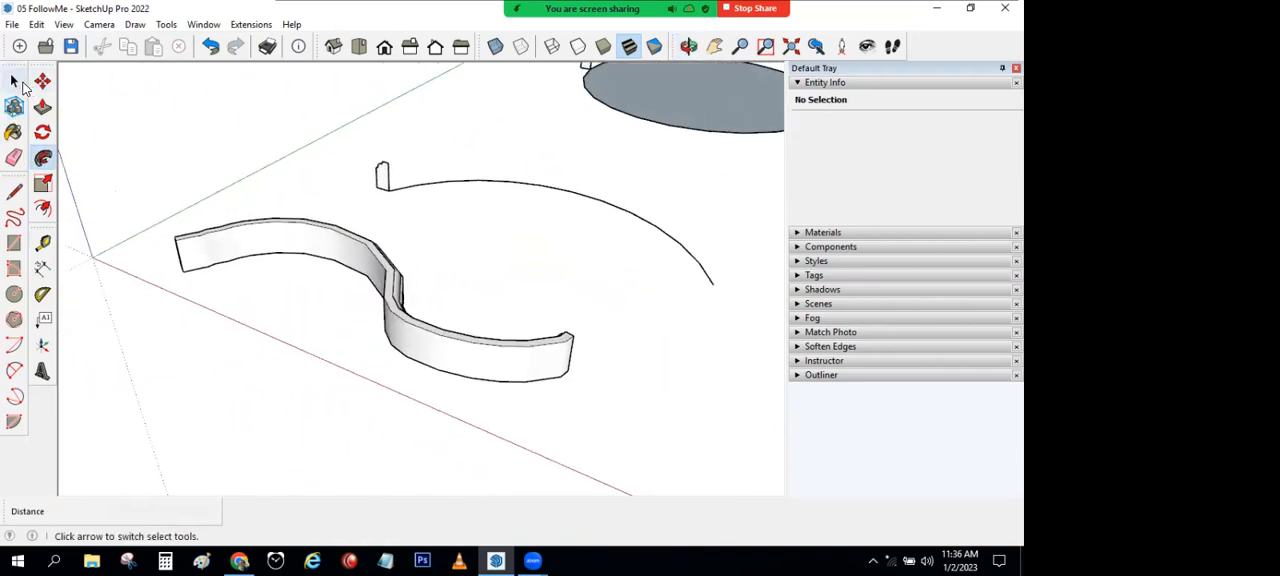
click(493, 182)
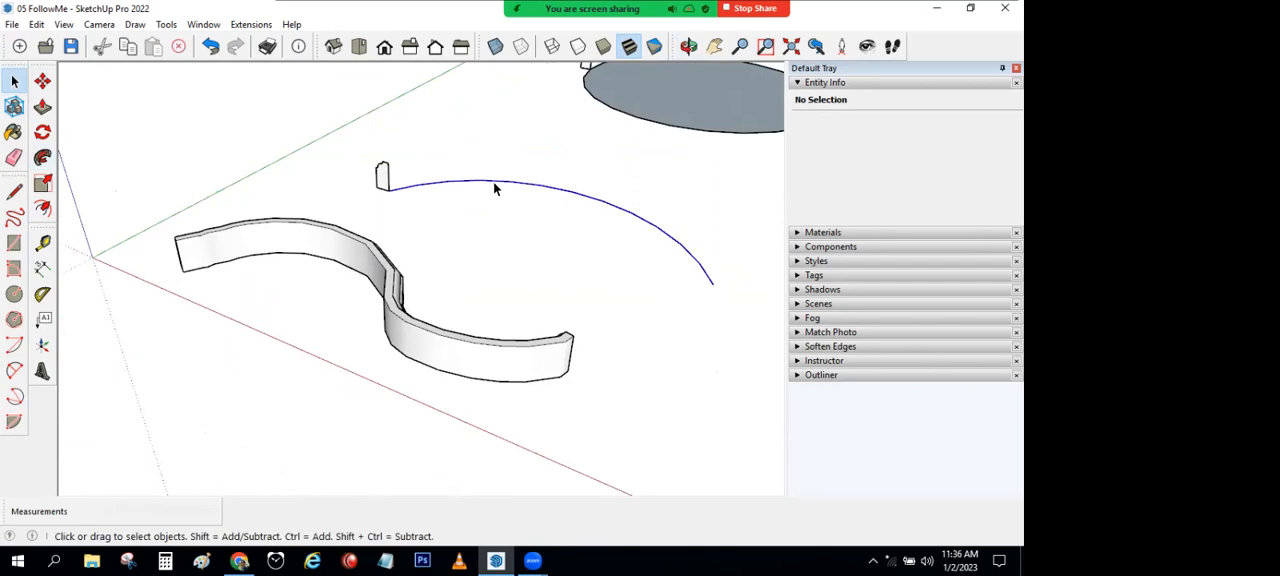
click(42, 158)
click(383, 178)
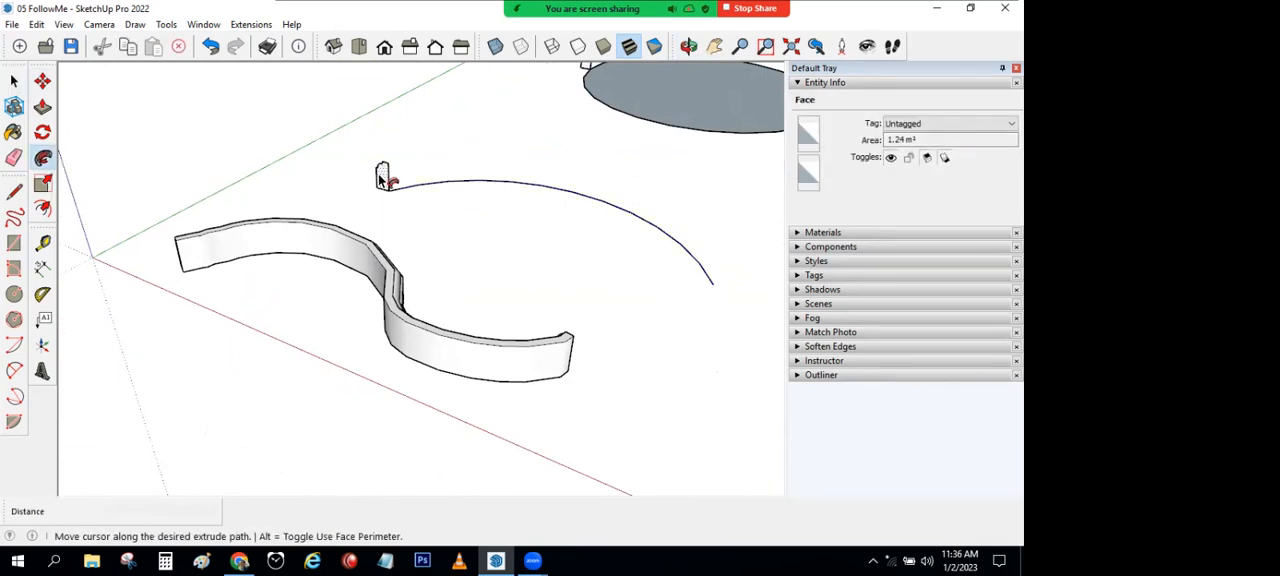
scroll(628, 307, down, 2)
middle_drag(628, 307, 385, 370)
key(space)
Step: Select the circular face as the path and sweep the small moulding profile beside its rim around the whole perimeter with Follow Me
middle_drag(554, 320, 118, 340)
middle_drag(234, 346, 322, 349)
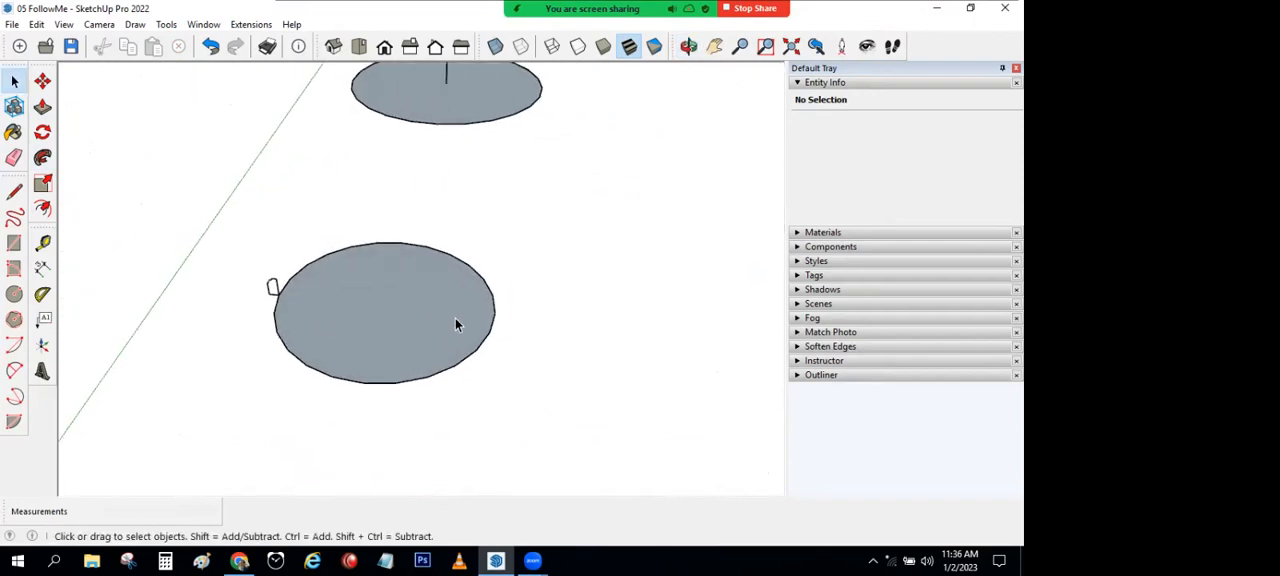
scroll(378, 343, up, 2)
middle_drag(373, 309, 327, 258)
scroll(238, 280, up, 2)
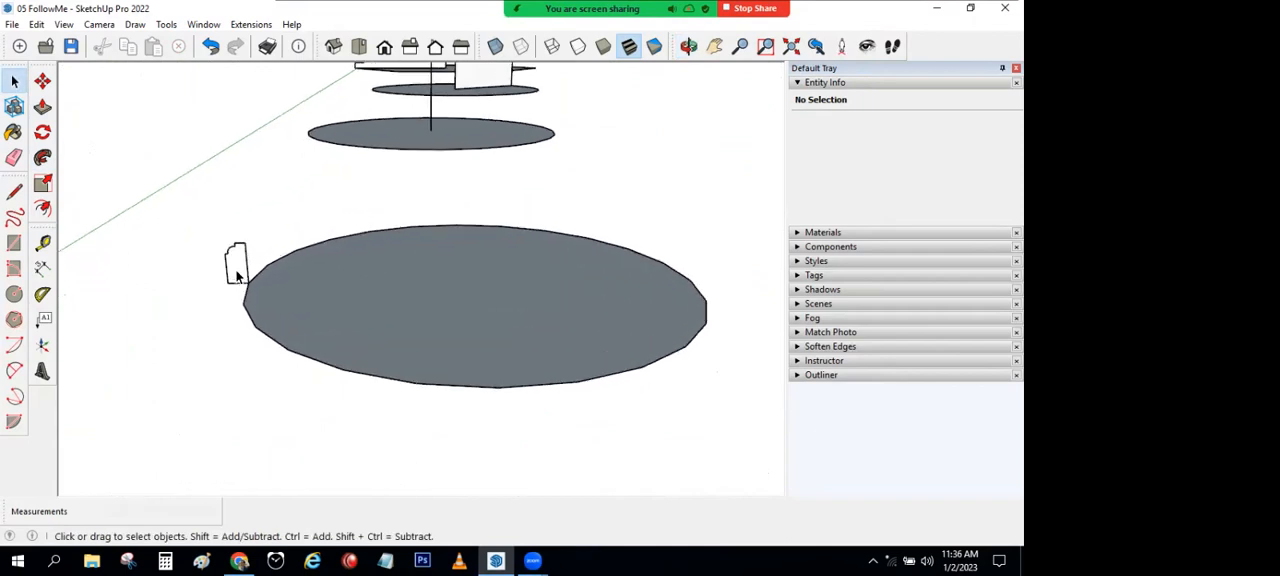
click(516, 290)
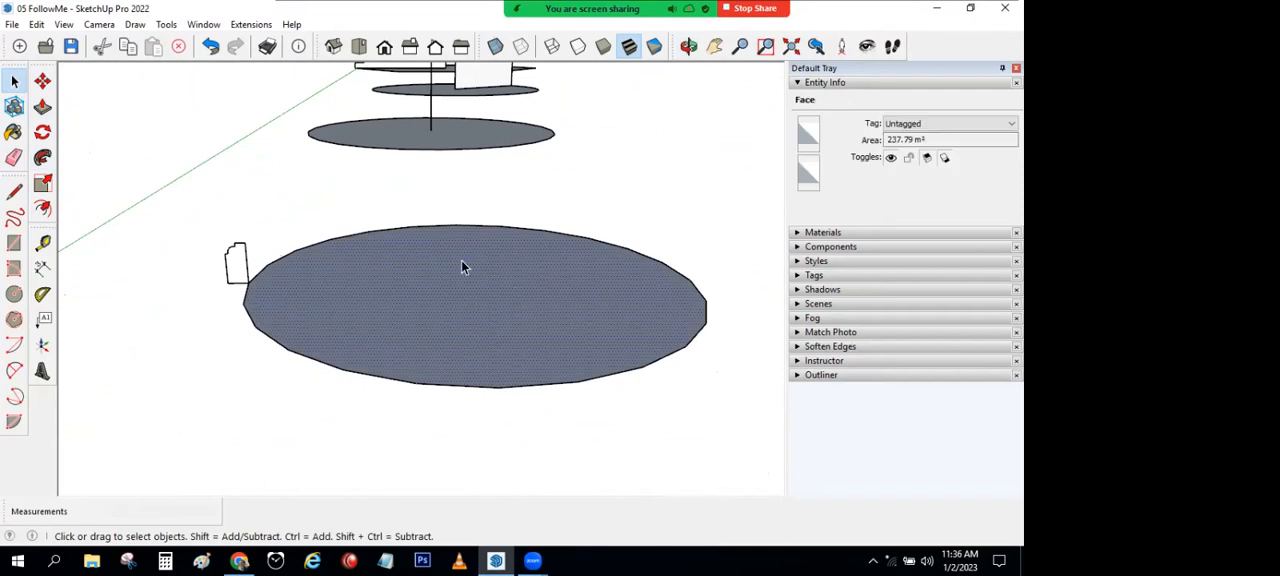
click(42, 158)
click(242, 268)
Step: Delete the flat circular face inside the swept ring
middle_drag(700, 329, 500, 330)
click(14, 80)
click(381, 266)
key(Delete)
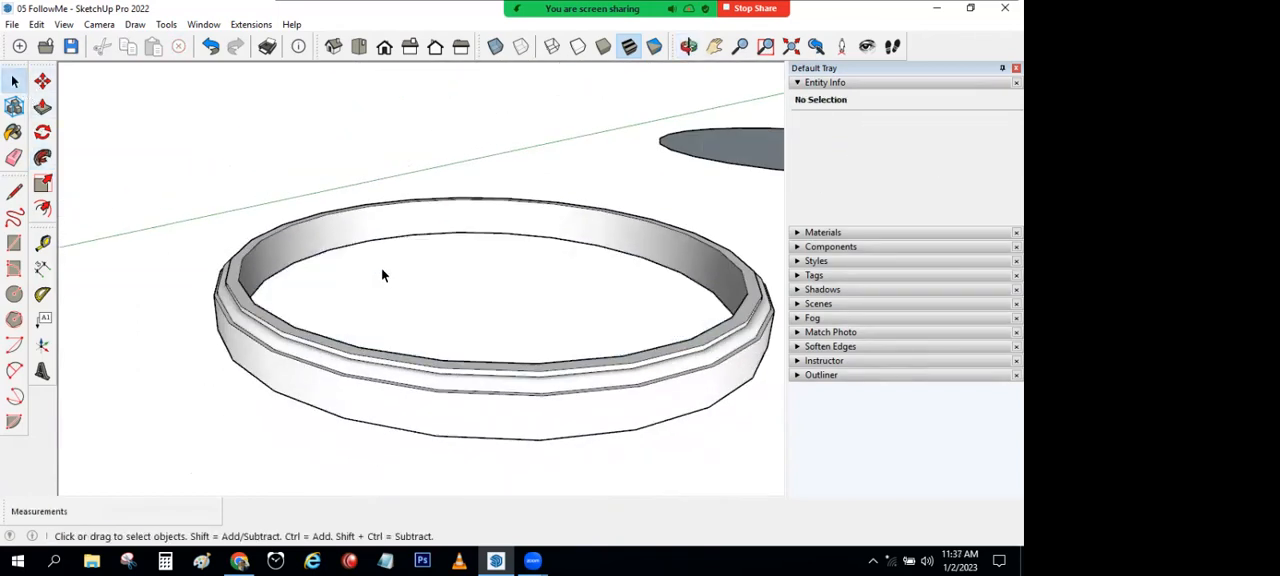
Step: Select the circle below the upright half-disc as the path and revolve the half-disc around it with Follow Me
scroll(381, 267, down, 5)
shift+middle_drag(376, 288, 372, 375)
click(422, 288)
click(428, 356)
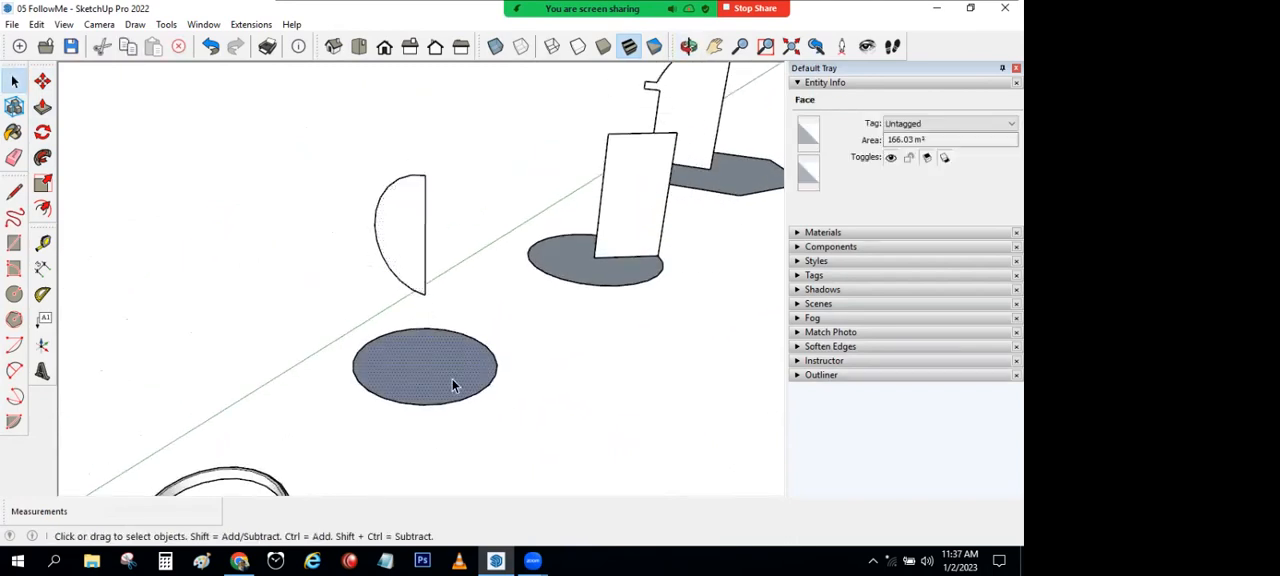
click(399, 210)
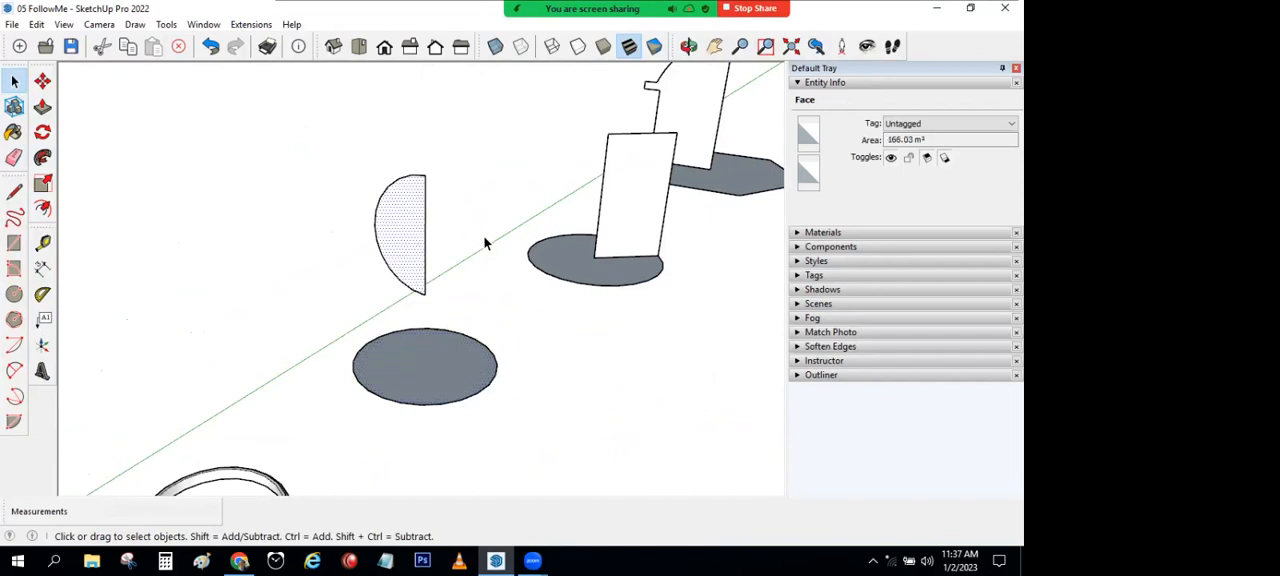
scroll(484, 243, up, 2)
click(356, 412)
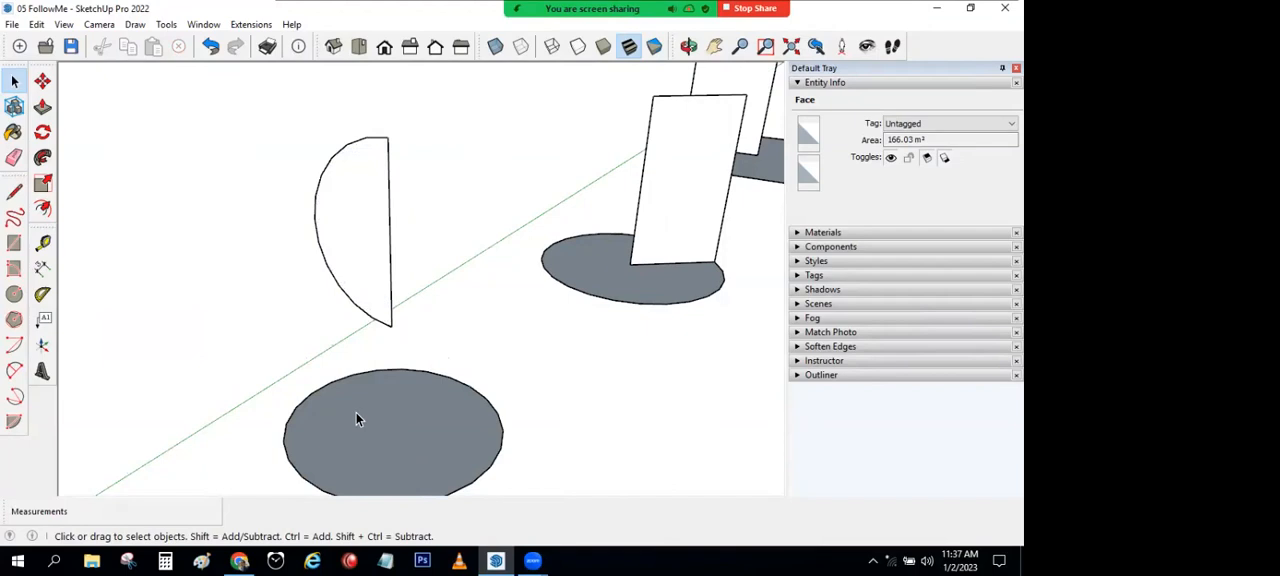
click(42, 157)
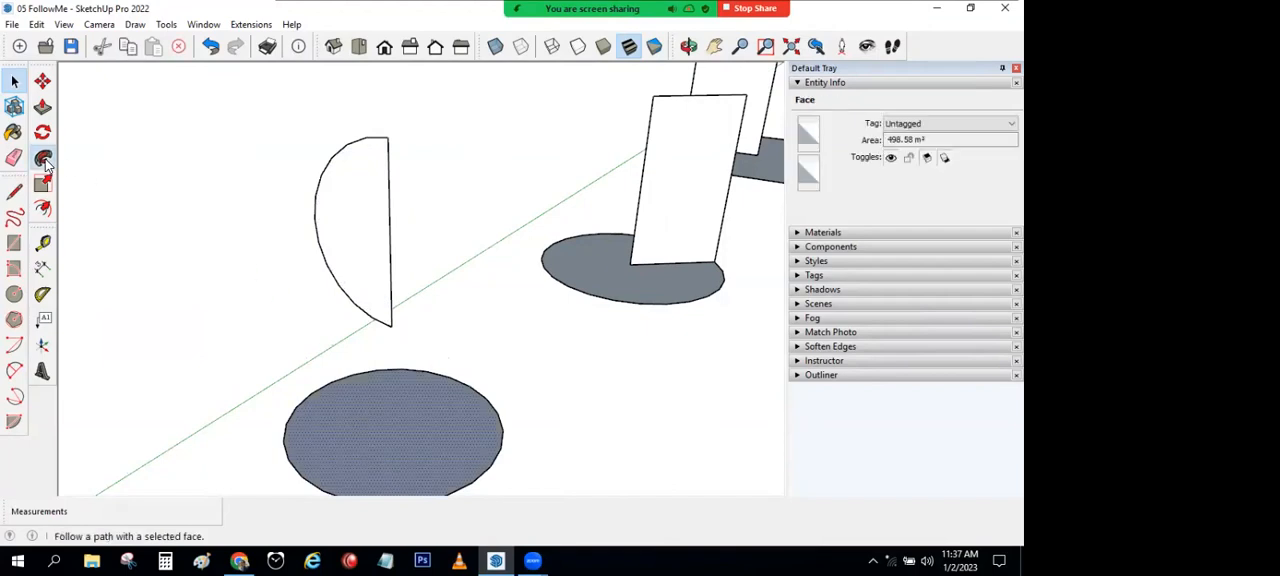
click(368, 221)
scroll(463, 314, down, 2)
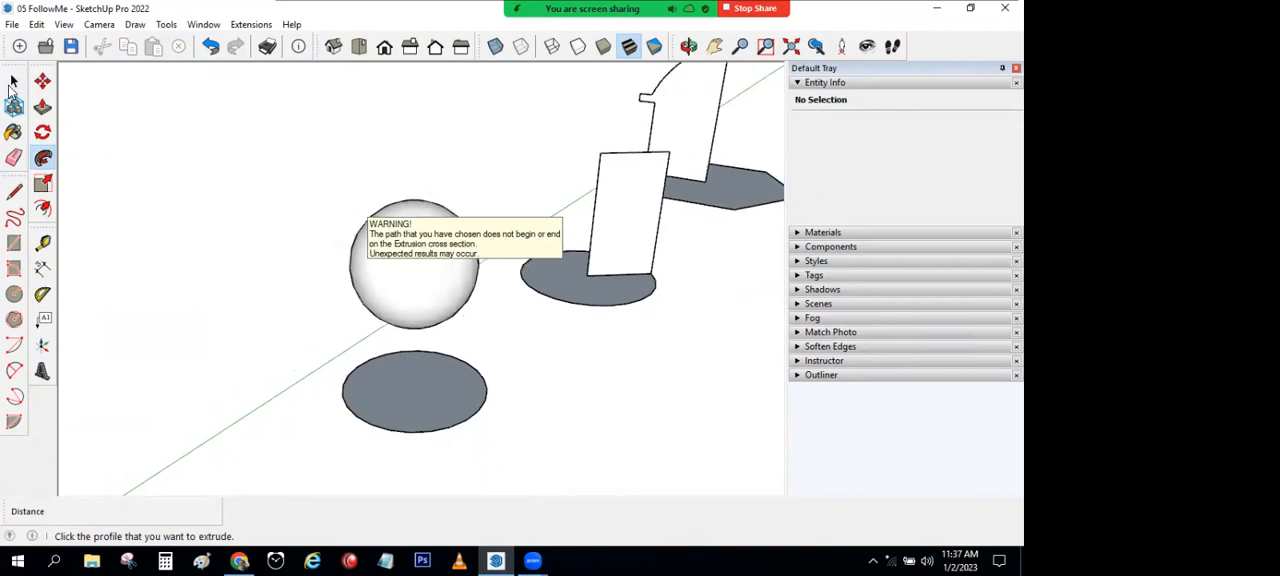
click(14, 80)
Step: Draw a circle with a radius of about 1780 cm on the ground in front of the upright rectangle
middle_drag(560, 364, 346, 365)
scroll(357, 412, up, 4)
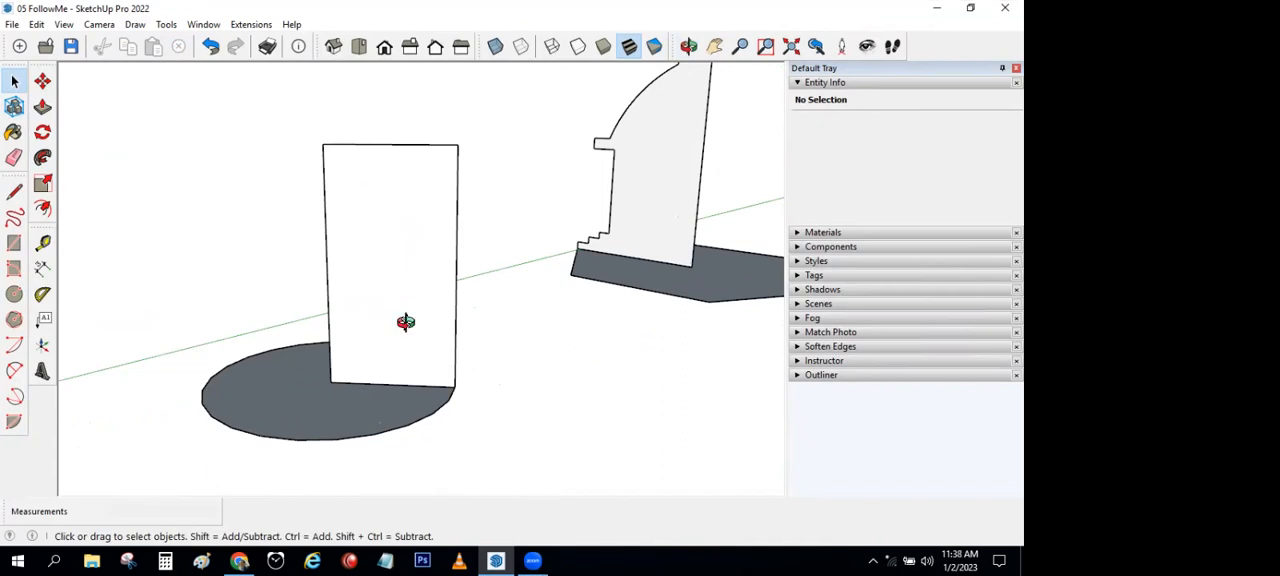
middle_drag(405, 322, 291, 212)
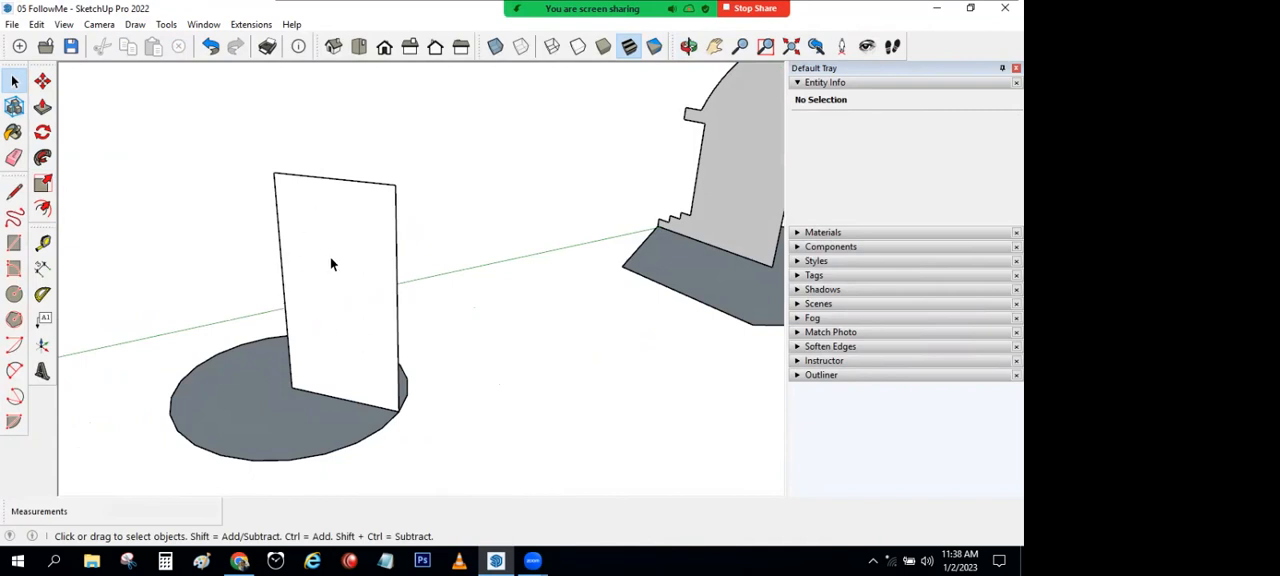
scroll(349, 269, down, 5)
shift+middle_drag(349, 269, 547, 218)
click(14, 294)
click(511, 436)
click(421, 404)
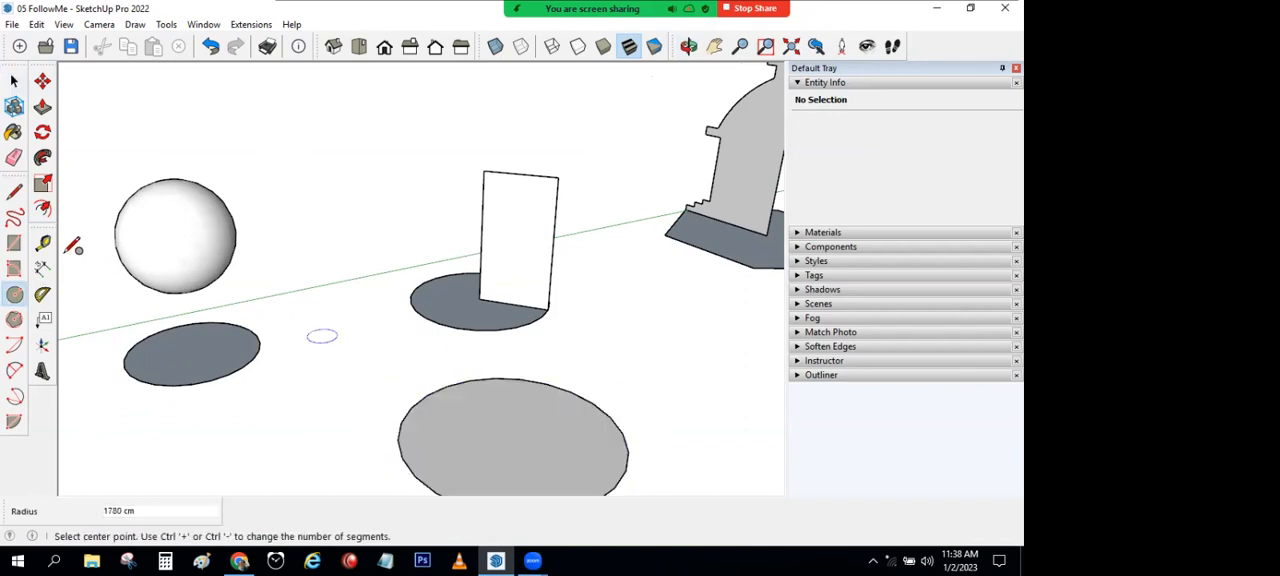
Step: Draw a vertical line up from the new circle's centre and continue it with straight outline edges across, down and back inward
click(14, 190)
mouse_move(612, 419)
middle_down()
mouse_move(546, 427)
mouse_move(572, 419)
middle_up()
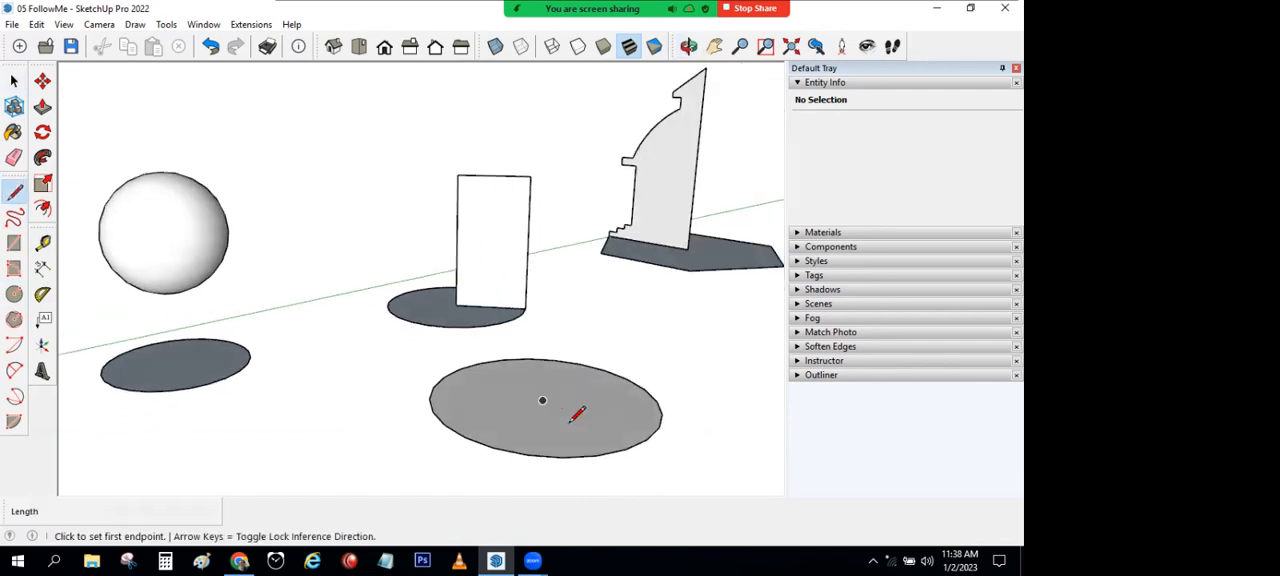
click(543, 400)
click(548, 272)
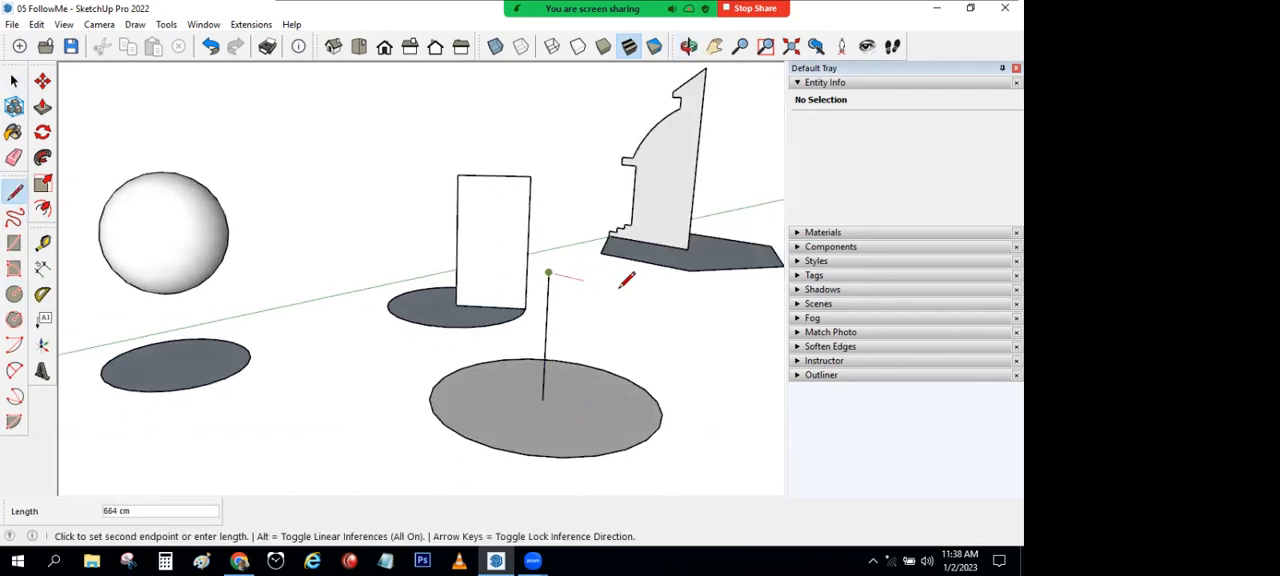
click(642, 295)
click(598, 332)
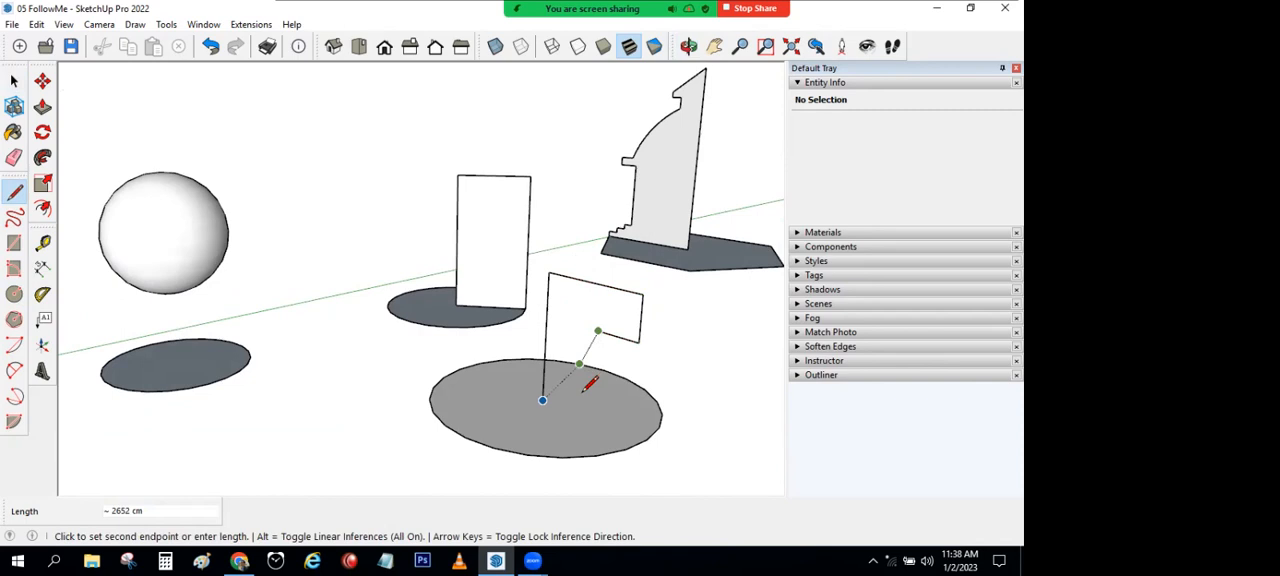
Step: Undo the last outline edges and try an arc from the end of the top edge to the vertical line
key(ctrl+z)
key(ctrl+z)
click(16, 371)
click(642, 295)
click(544, 350)
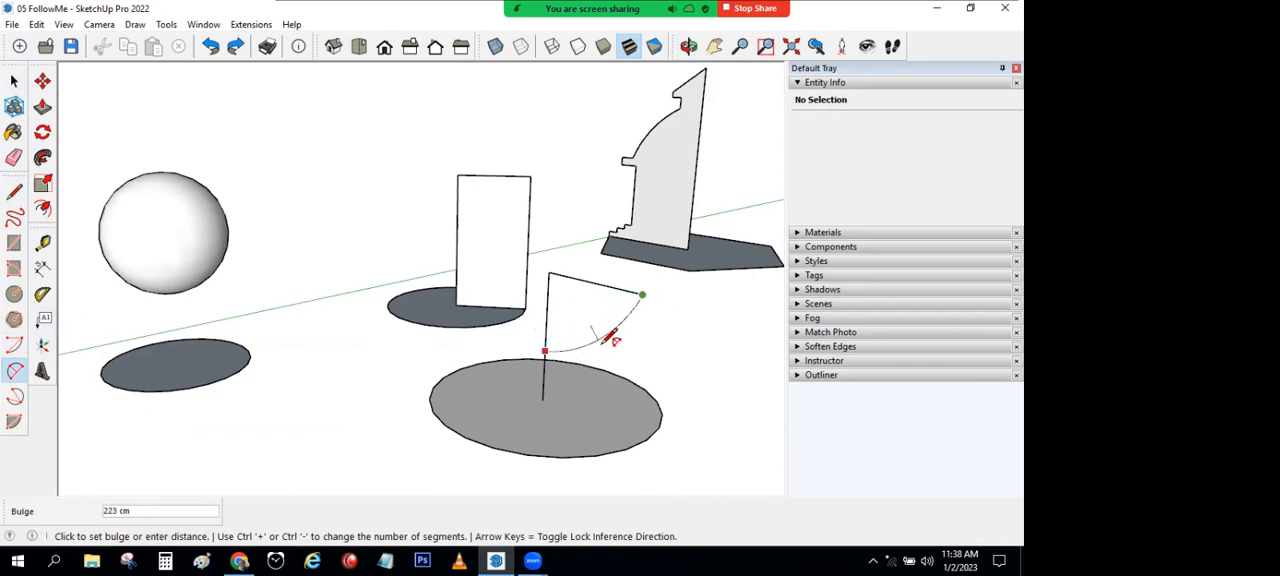
click(630, 358)
middle_drag(626, 366, 749, 371)
key(a)
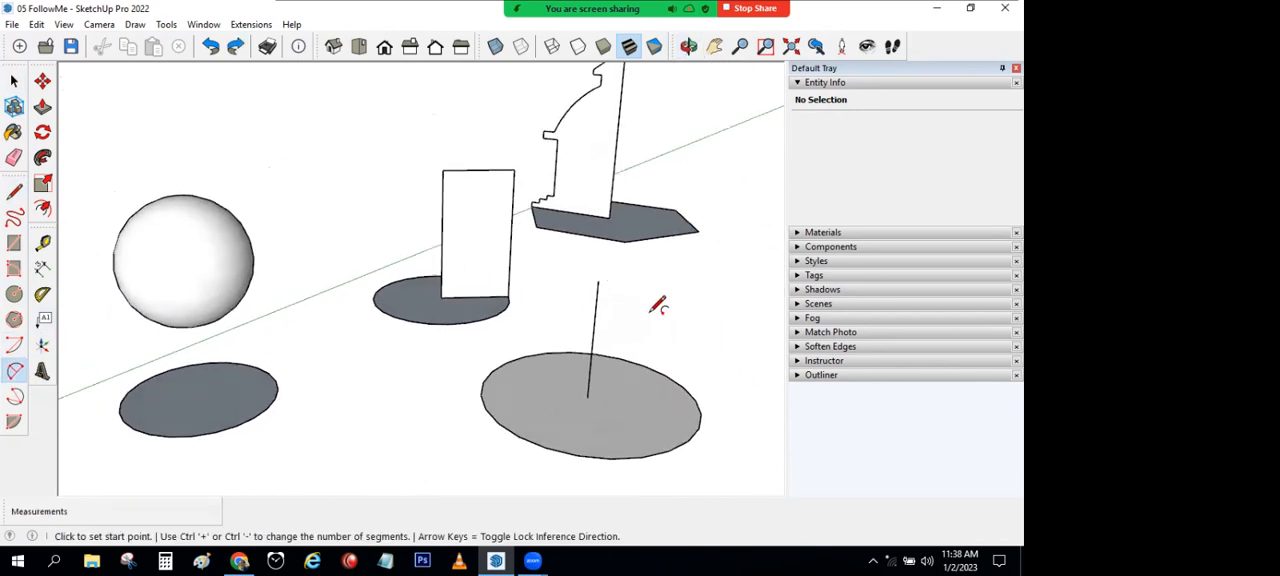
Step: Try an arc from low on the vertical line outward, and undo the remaining vertical line and circle sketch
click(590, 361)
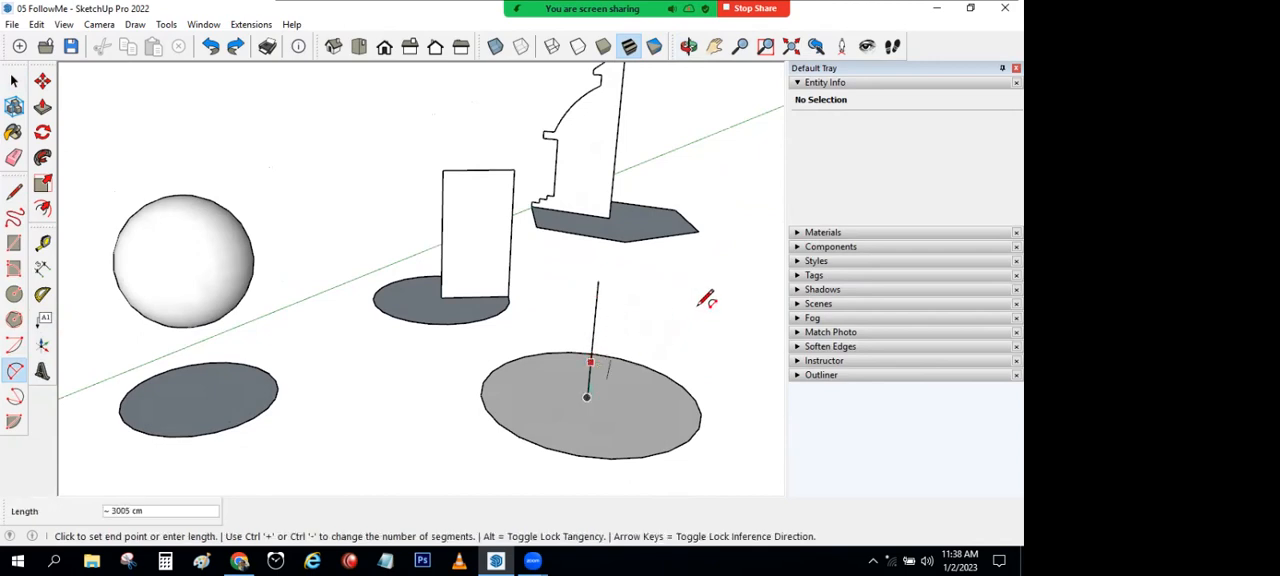
click(703, 296)
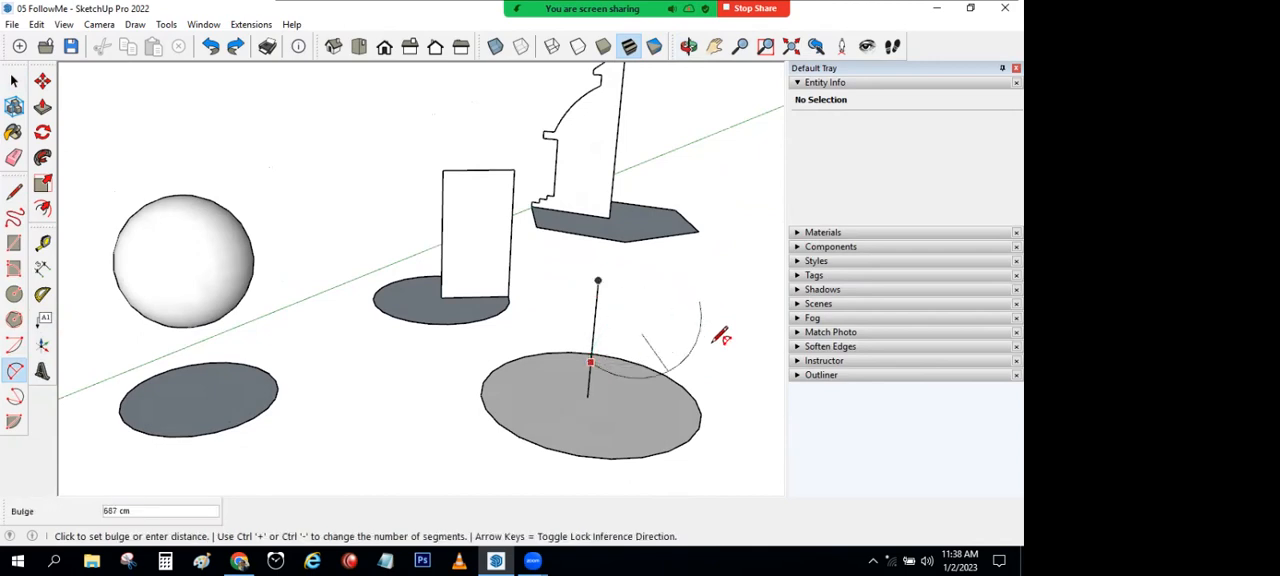
mouse_move(714, 344)
middle_down()
mouse_move(466, 257)
mouse_move(551, 314)
mouse_move(694, 337)
middle_up()
key(ctrl+z)
key(ctrl+z)
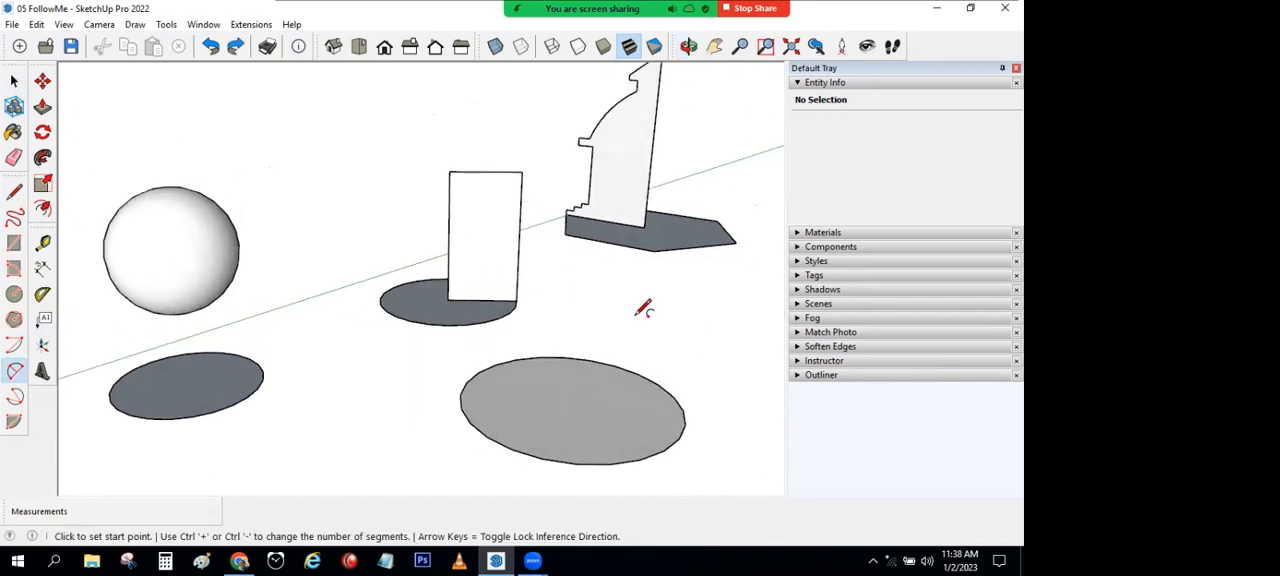
key(ctrl+z)
Step: Draw an arc on the upright rectangle from high on its outer edge down toward its centre-side edge, with a bulge of about 346 cm
middle_drag(521, 207, 291, 272)
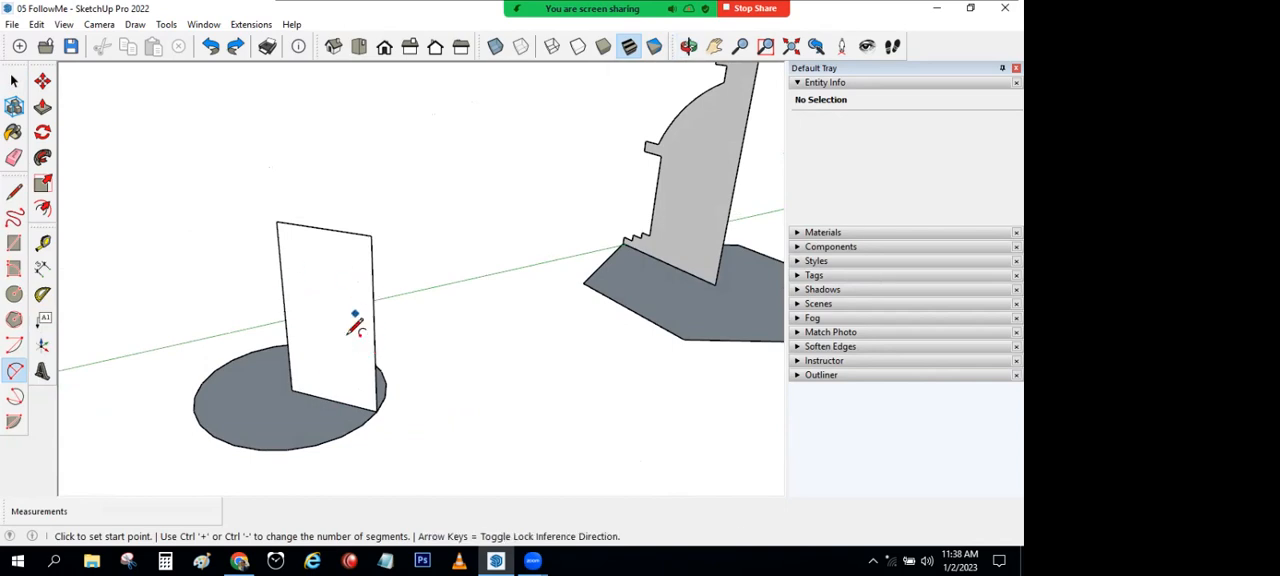
scroll(340, 320, up, 2)
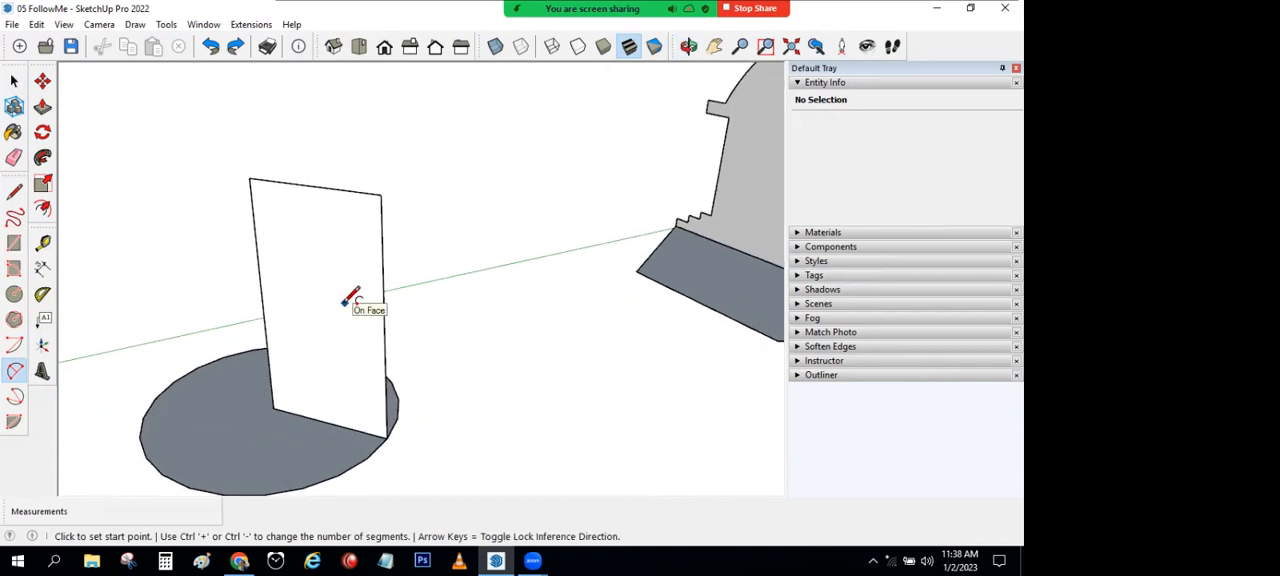
click(381, 214)
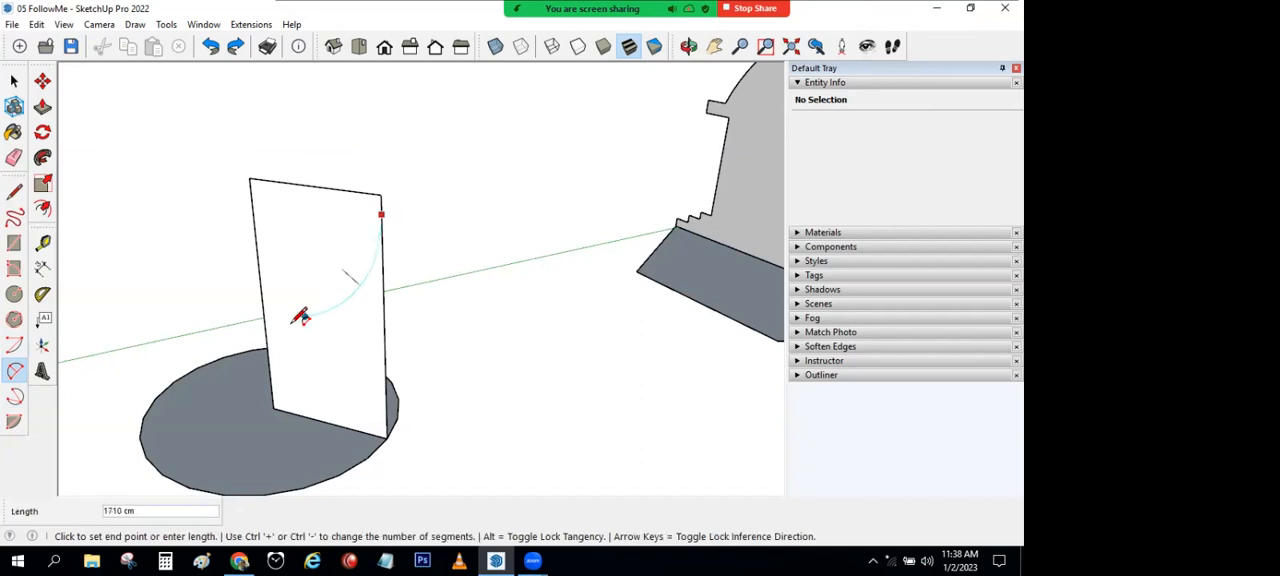
click(289, 323)
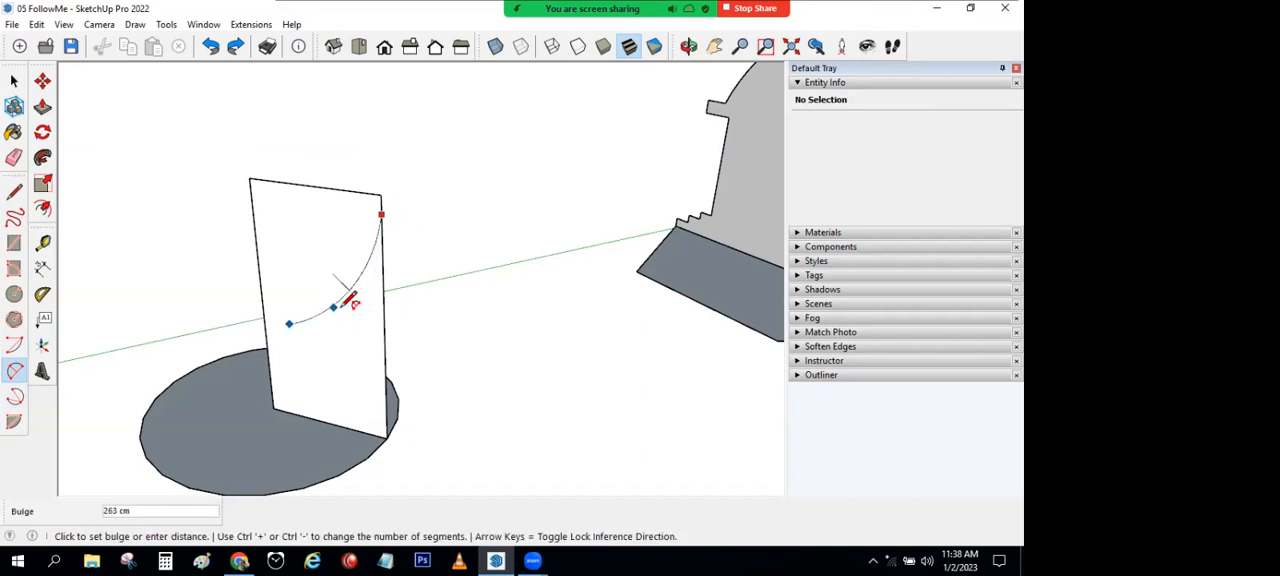
click(350, 300)
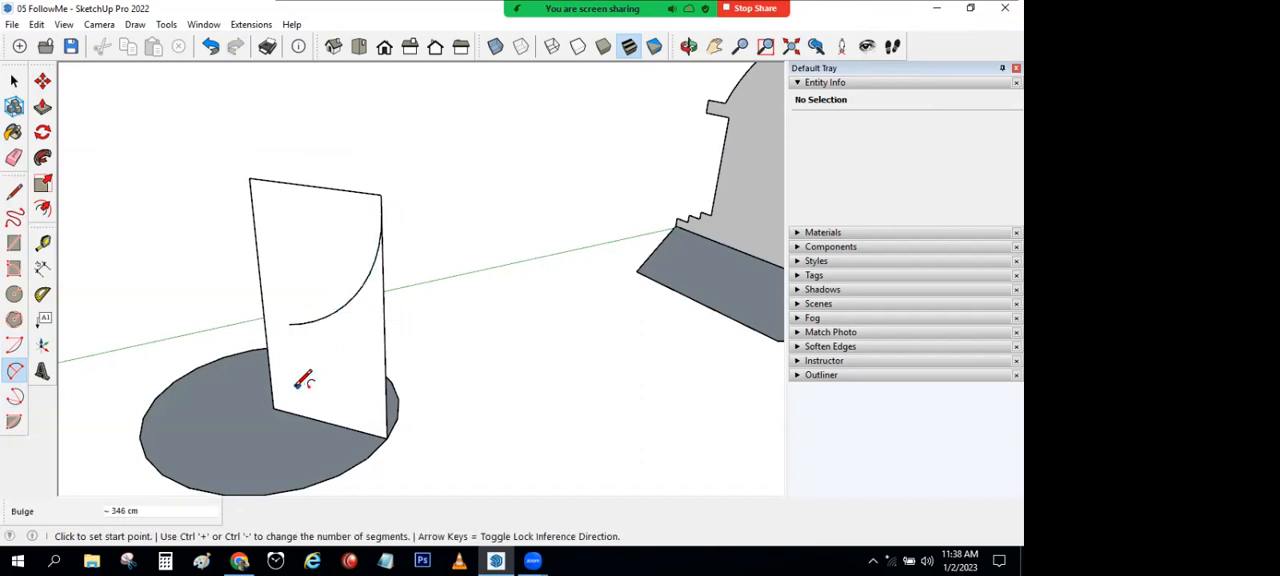
Step: Draw a second, shallow arc on the rectangle from near its lower centre-side corner down to the foot of its outer edge
click(295, 386)
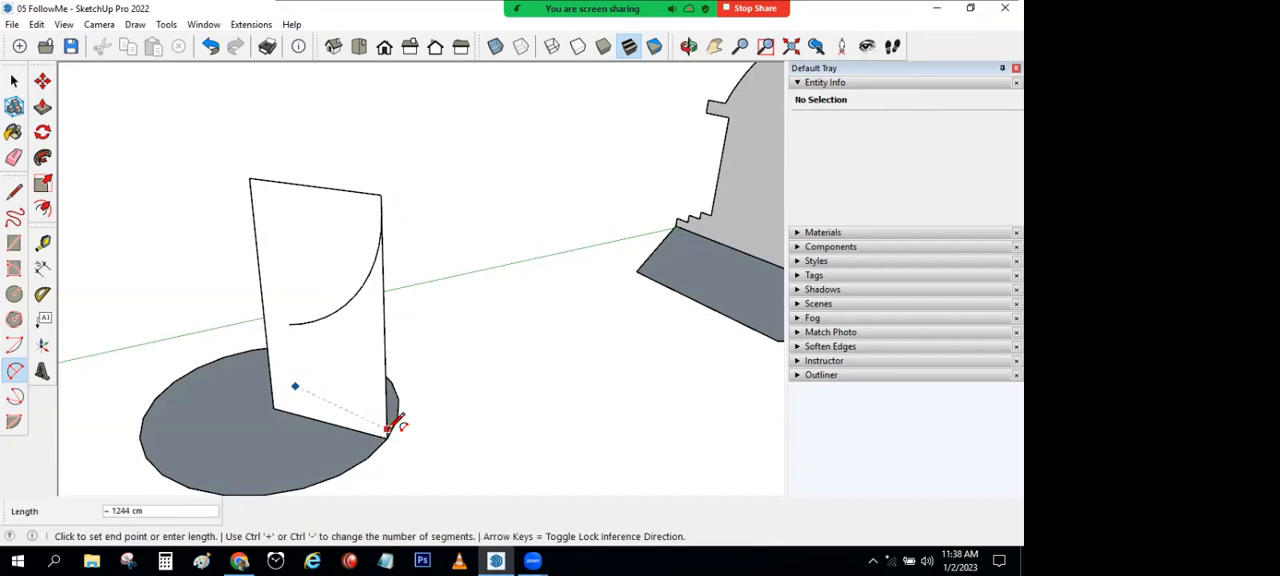
scroll(388, 428, up, 3)
click(386, 436)
click(350, 405)
Step: Try joining the inner ends of the two arcs with a third arc, and undo it
click(236, 268)
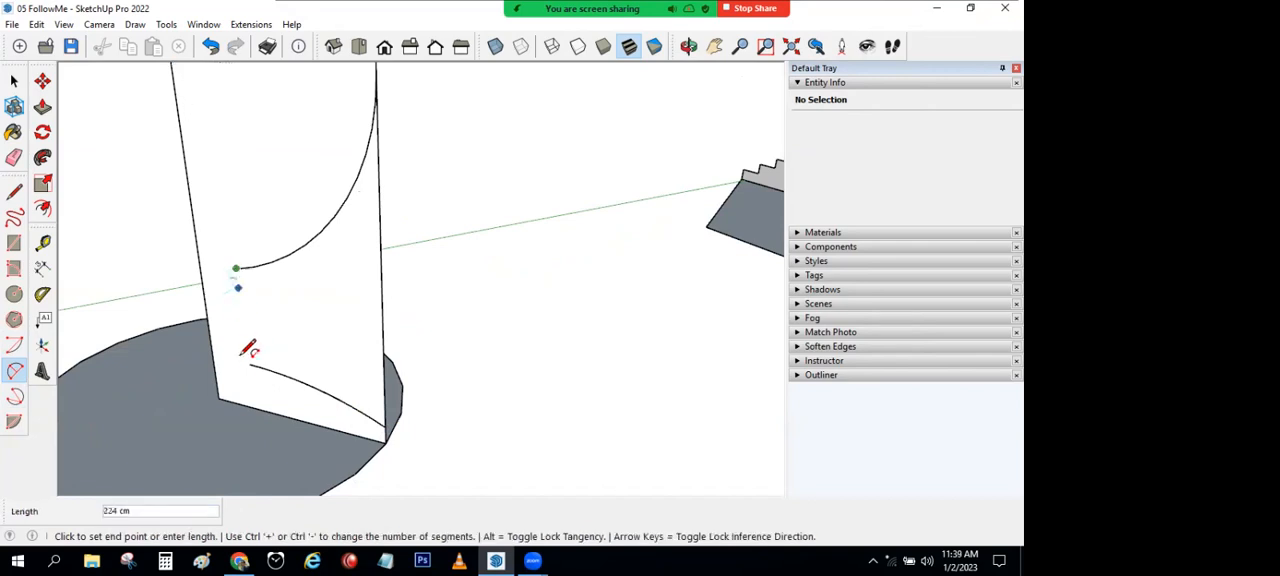
click(249, 364)
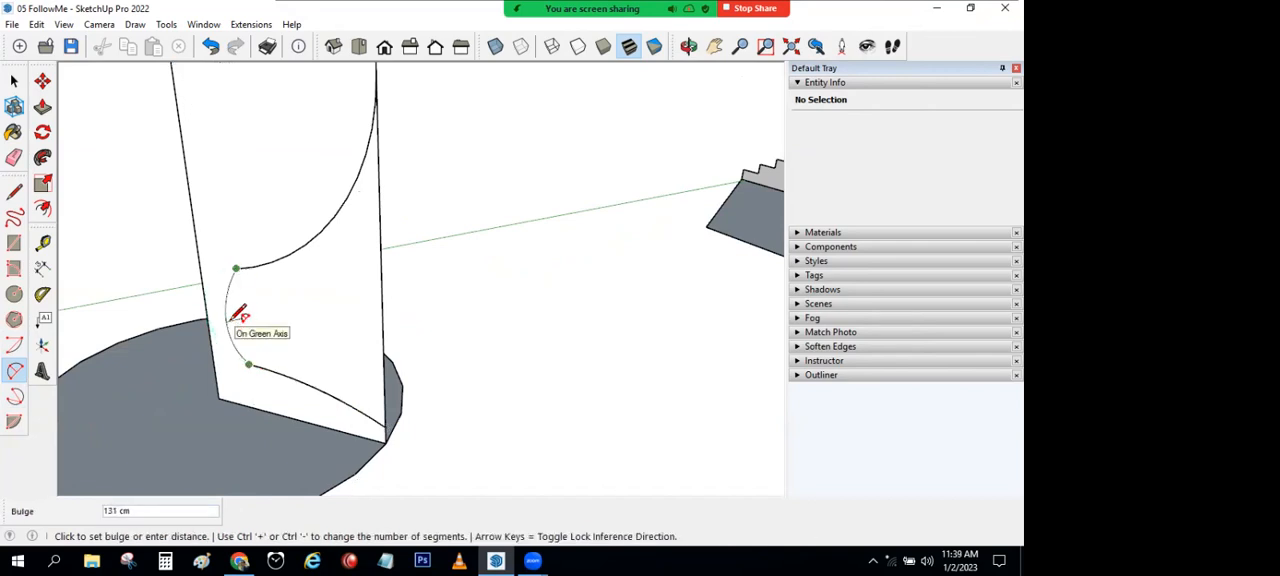
click(246, 313)
middle_drag(246, 313, 286, 294)
key(a)
key(ctrl+z)
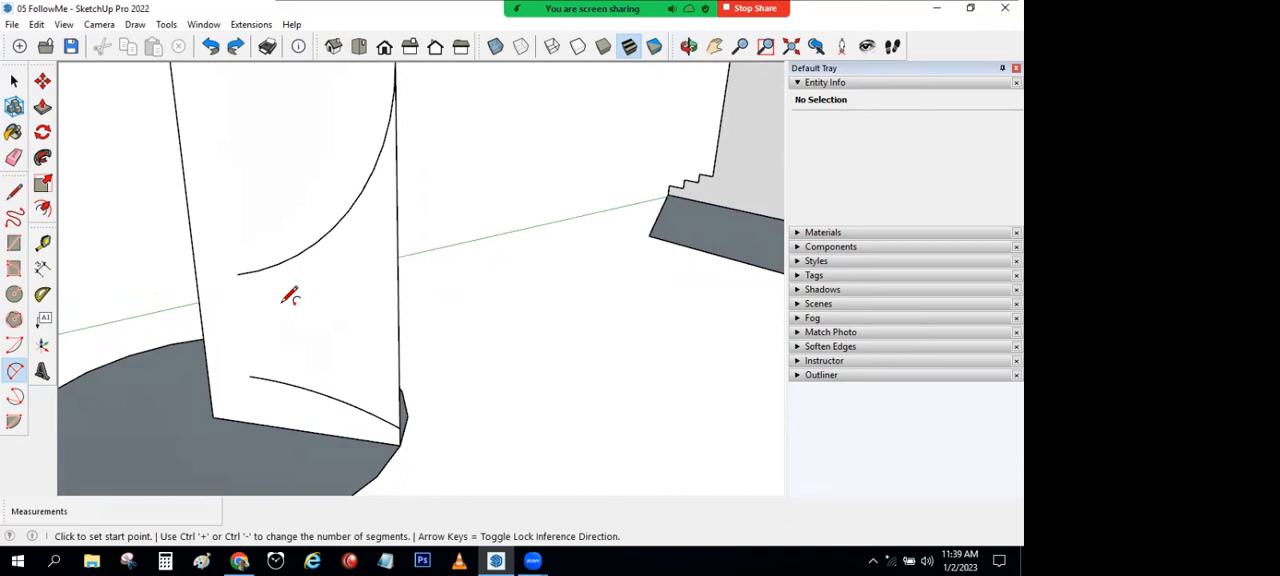
scroll(163, 228, up, 2)
click(214, 259)
click(233, 410)
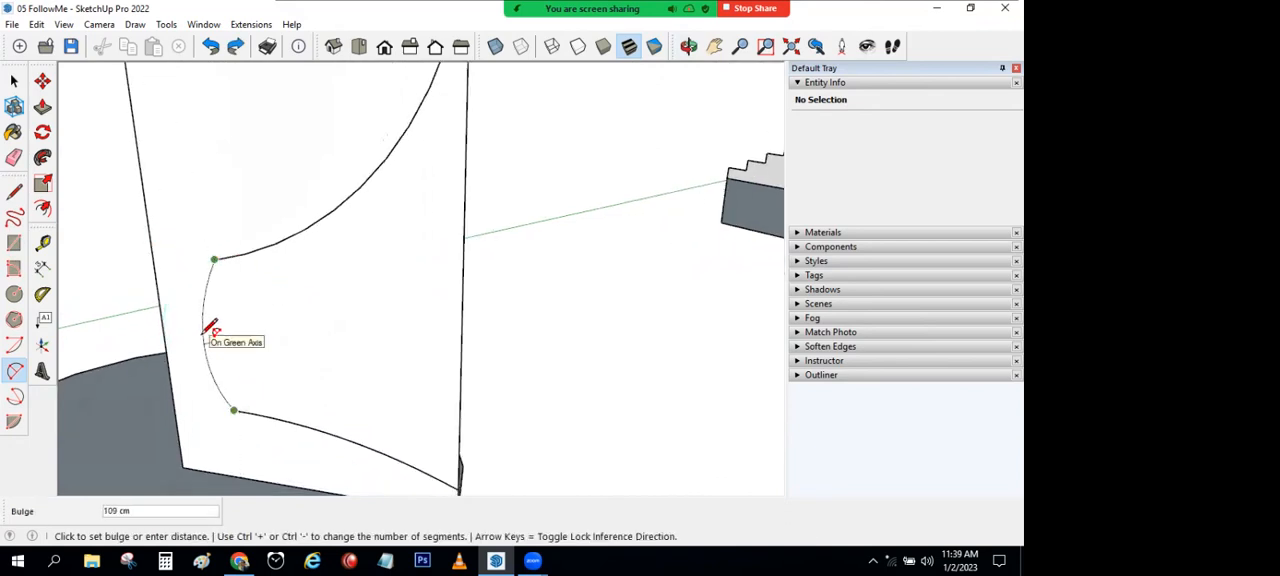
key(Escape)
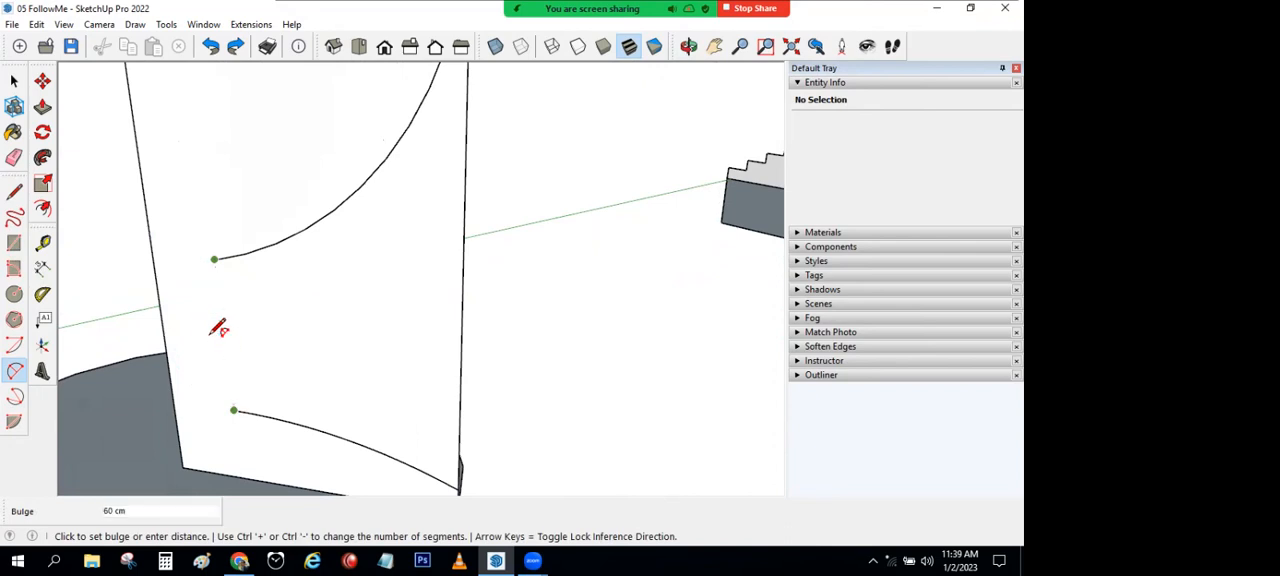
Step: Join the inner ends of the two arcs on the rectangle with a straight line to close the outline
click(14, 192)
click(214, 259)
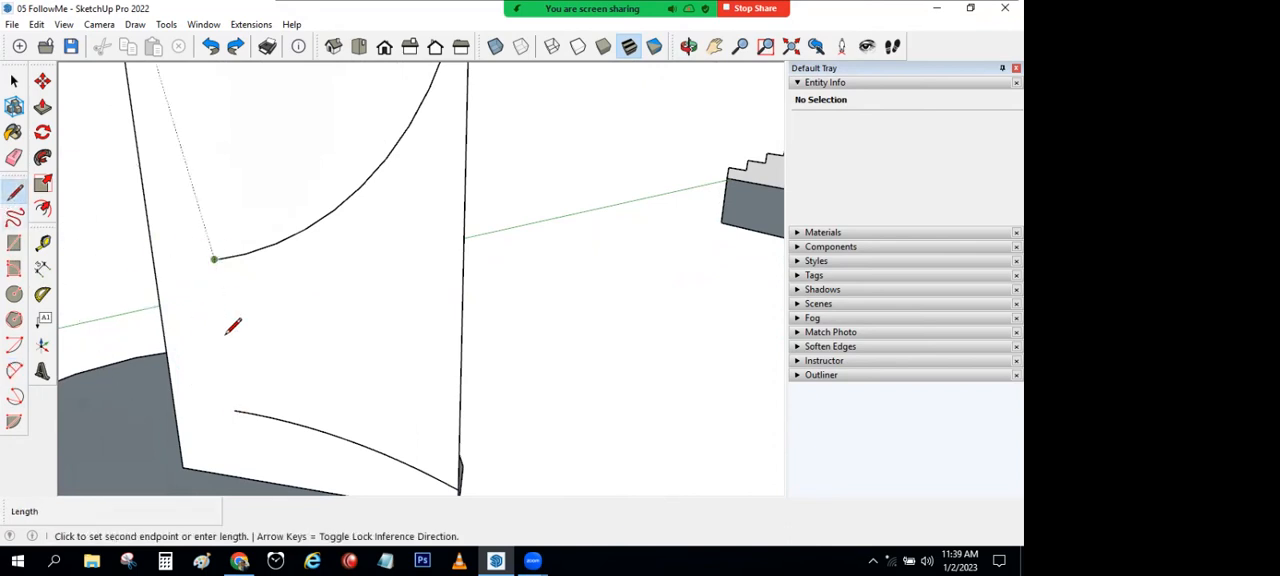
click(234, 409)
scroll(311, 355, down, 3)
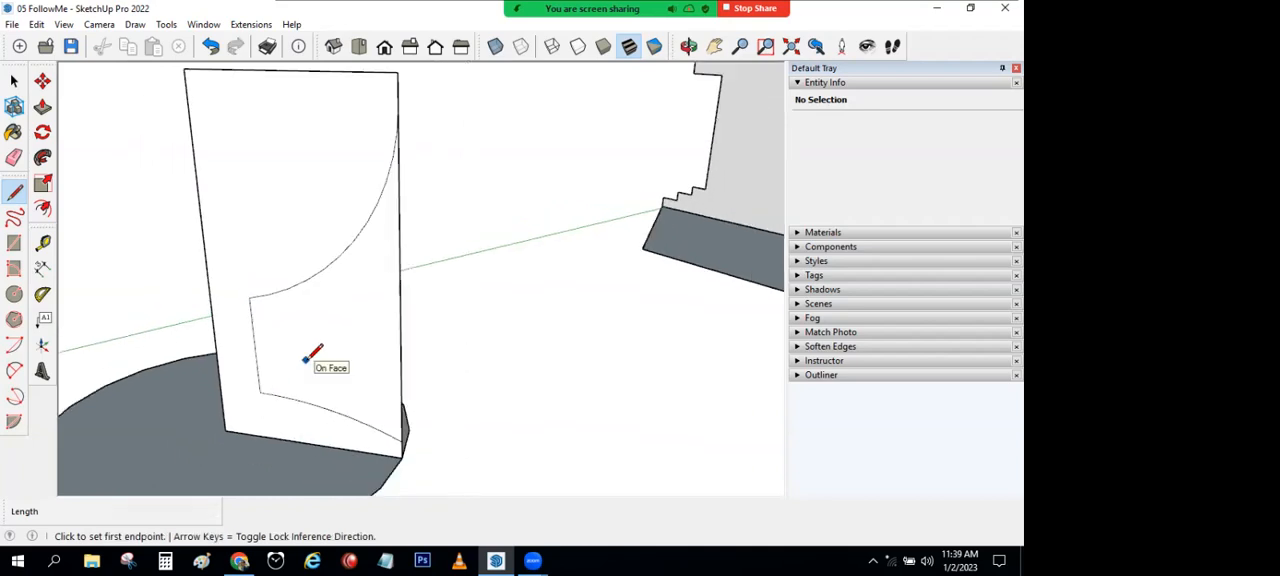
Step: Draw an arc joining the inner ends of the two arcs on the rectangle, bulging toward the centre-side edge
click(14, 370)
click(249, 297)
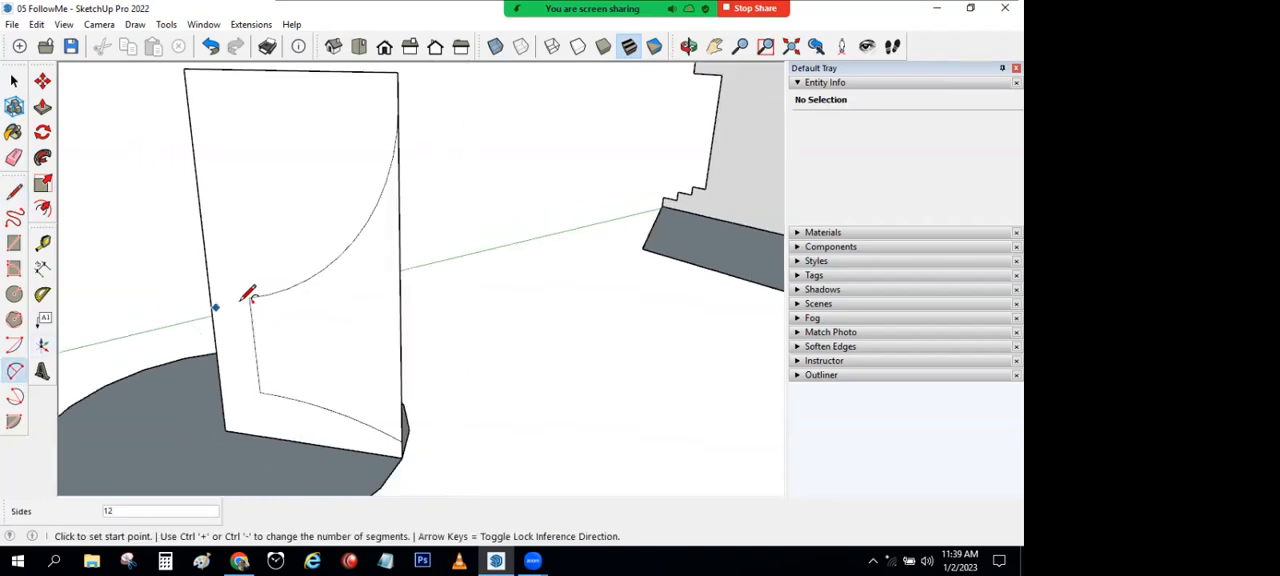
click(260, 392)
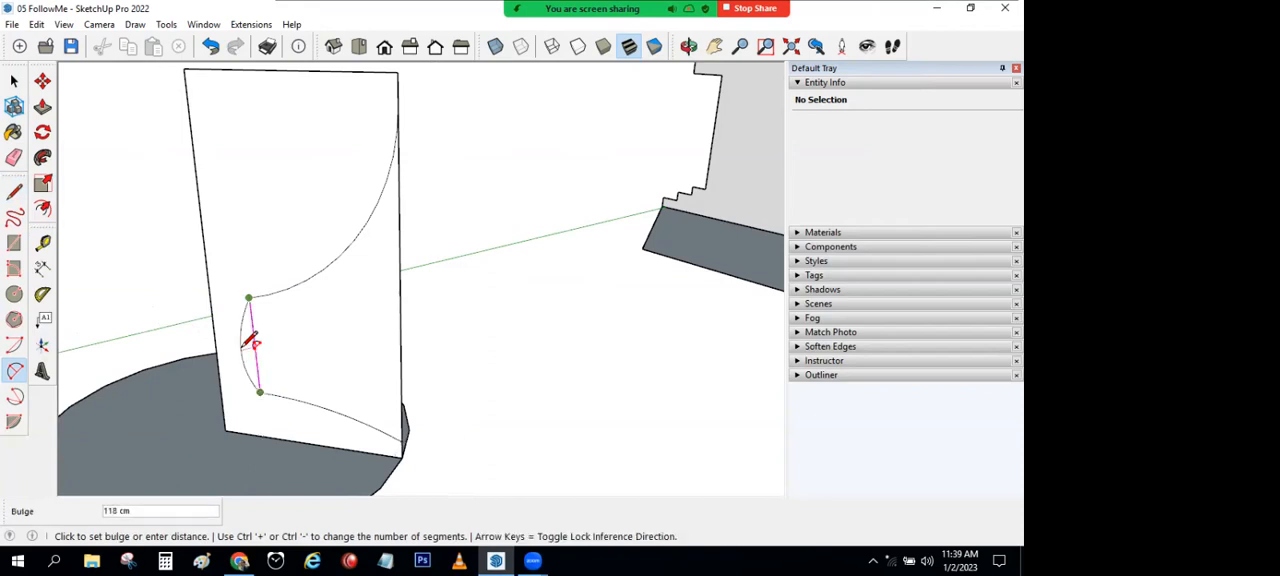
middle_drag(240, 338, 577, 349)
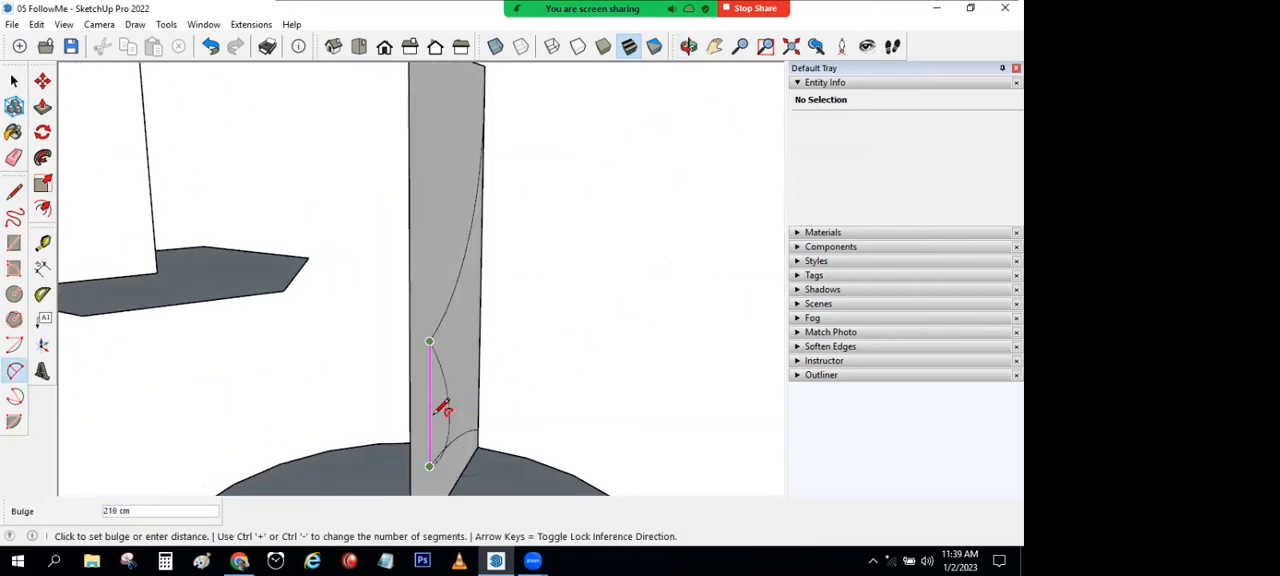
scroll(417, 400, up, 3)
middle_drag(409, 408, 400, 414)
click(402, 416)
Step: Erase the straight line between the inner ends of the upper and lower arcs
middle_drag(471, 399, 177, 305)
click(14, 157)
middle_drag(443, 386, 186, 388)
Step: Offset the large upper arc by about 70 cm toward the inside of its curve
click(14, 80)
click(338, 330)
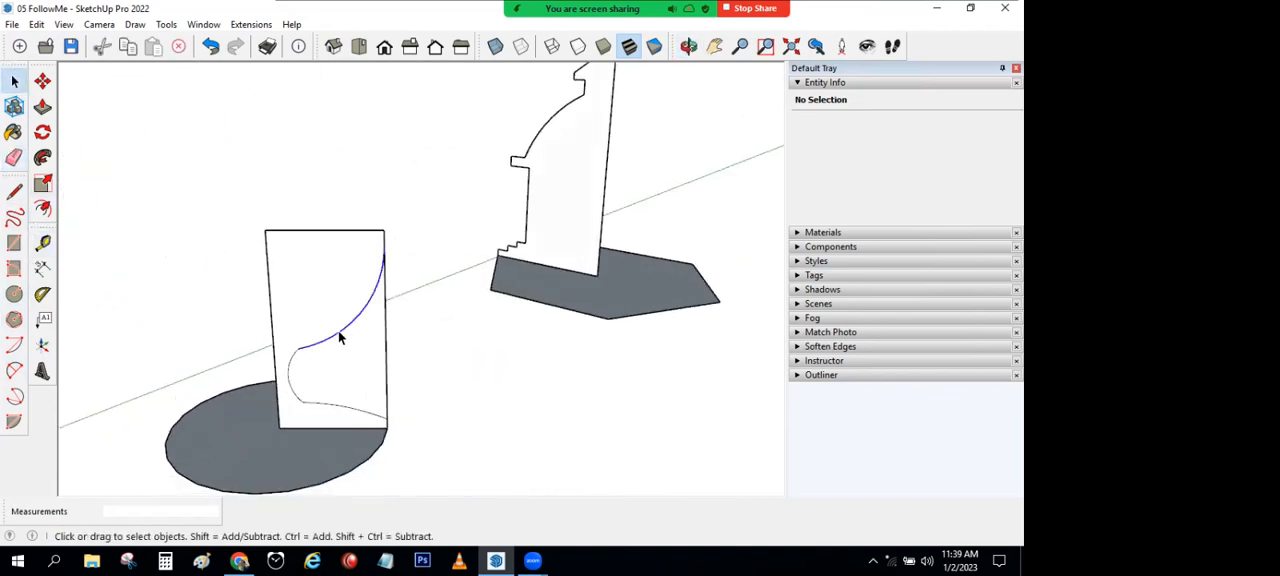
click(42, 208)
scroll(363, 325, up, 2)
scroll(363, 325, up, 1)
click(360, 323)
click(351, 320)
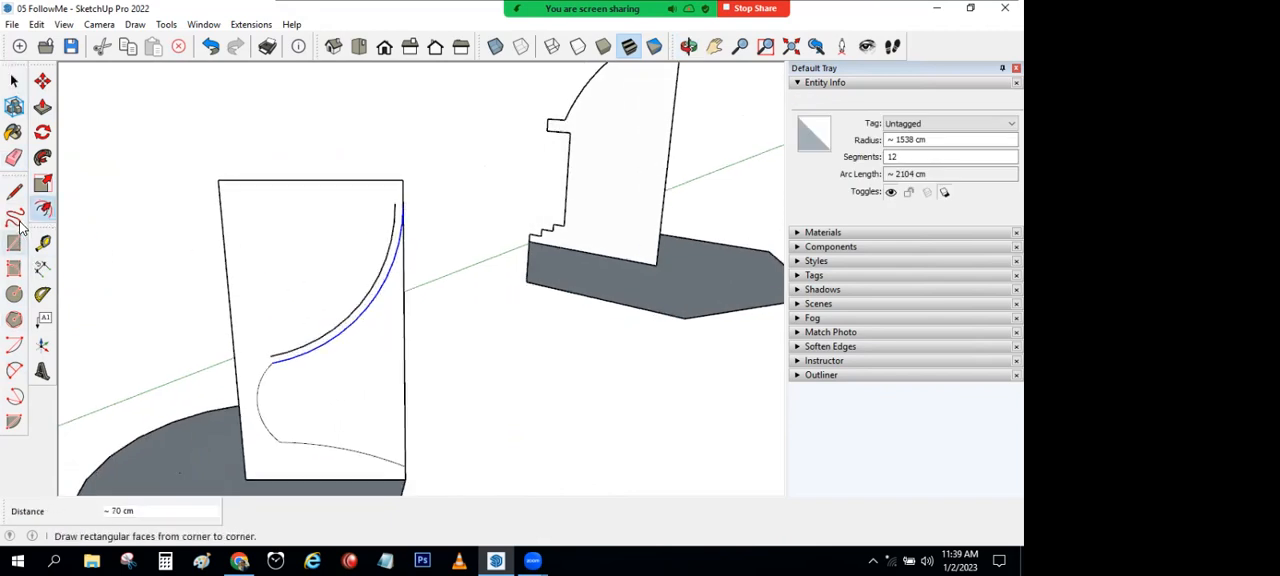
Step: Draw lines extending the offset arc's upper end to the rectangle's top edge and its lower end to the centre-side edge
click(14, 190)
scroll(396, 200, up, 2)
click(395, 208)
click(395, 177)
key(Escape)
click(229, 412)
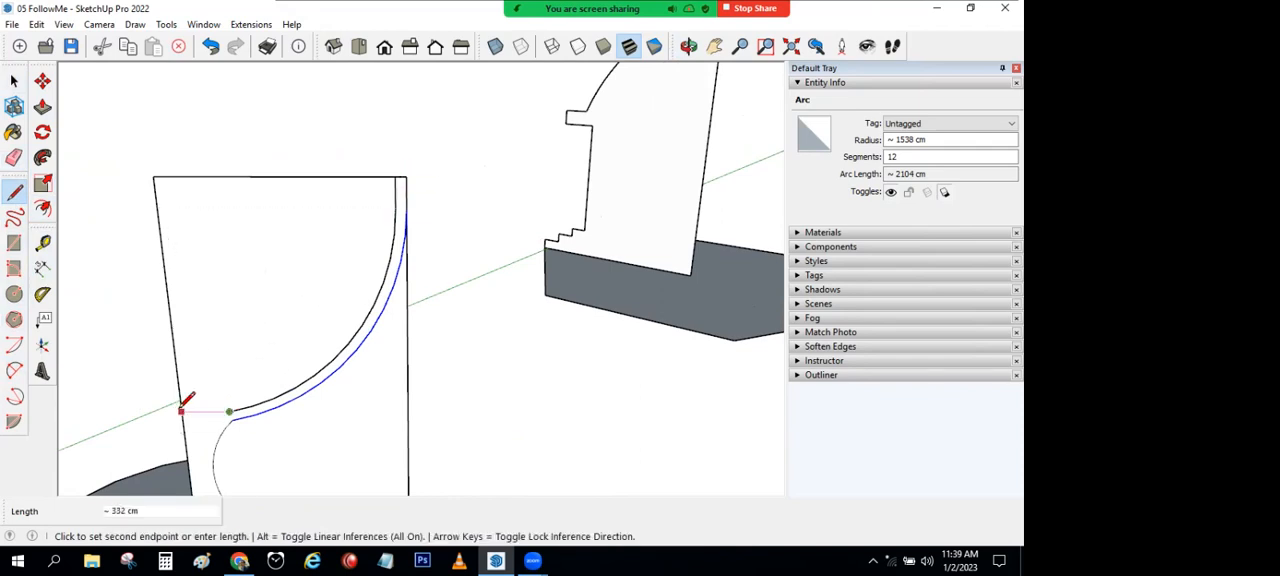
click(186, 410)
scroll(318, 400, down, 1)
scroll(326, 400, down, 3)
middle_drag(354, 405, 356, 287)
key(l)
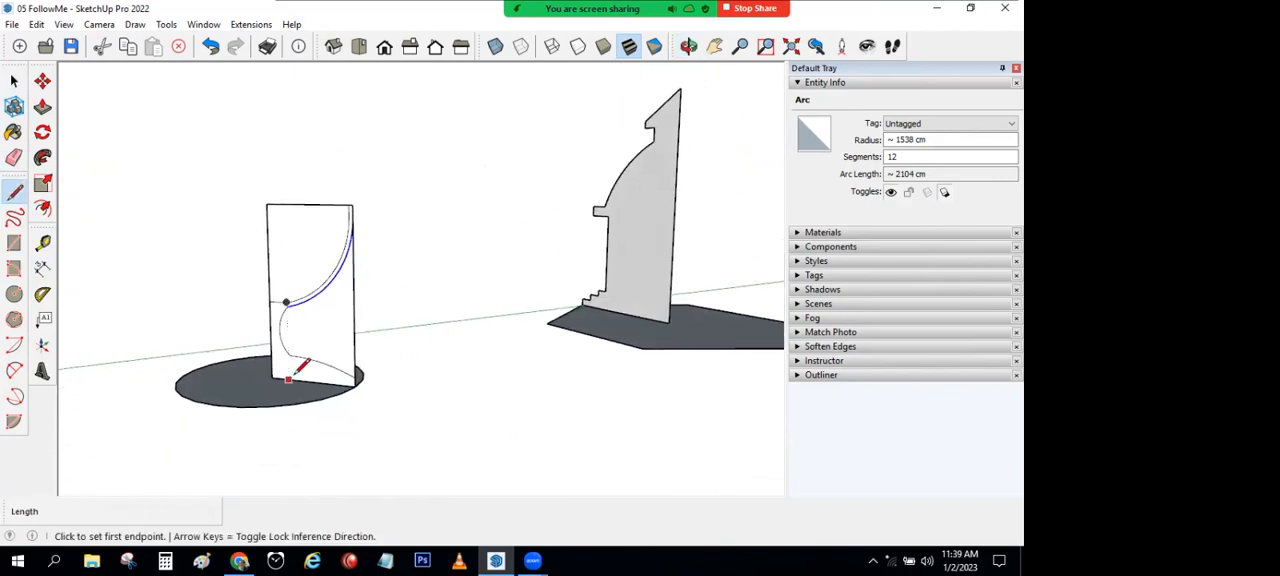
Step: Erase the rectangle's surplus edges above the offset arc and outside the curved outline, keeping only the thin goblet profile
scroll(296, 372, up, 2)
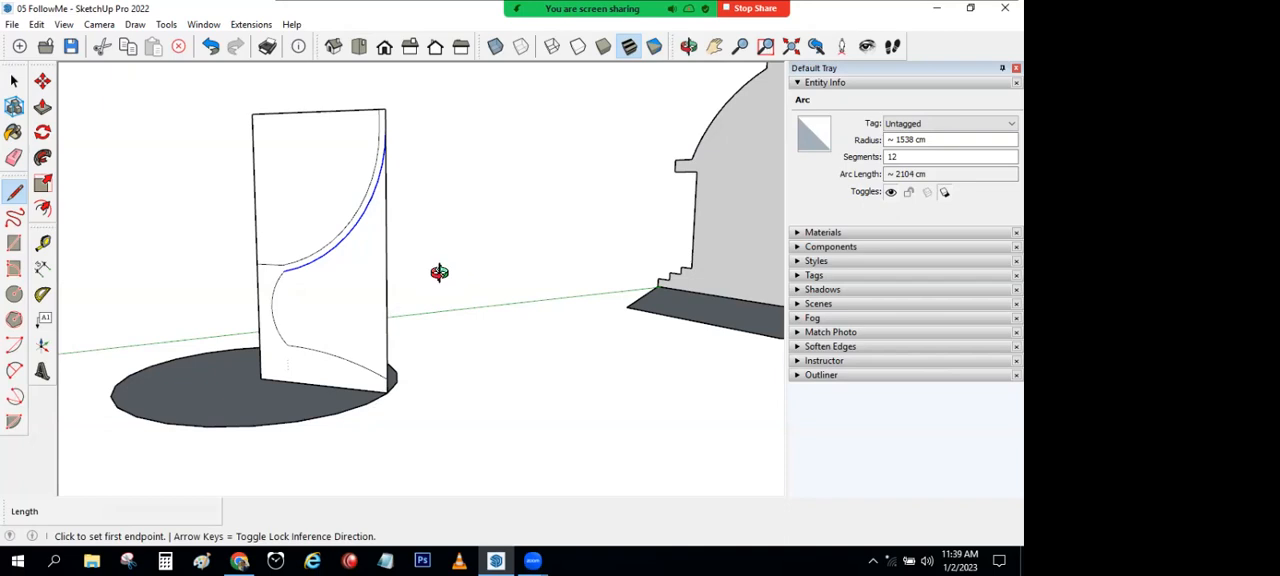
middle_drag(439, 272, 465, 309)
click(14, 82)
click(14, 157)
drag(333, 218, 335, 221)
click(357, 271)
scroll(444, 339, down, 2)
click(14, 82)
mouse_move(400, 251)
middle_down()
mouse_move(377, 274)
mouse_move(419, 352)
middle_up()
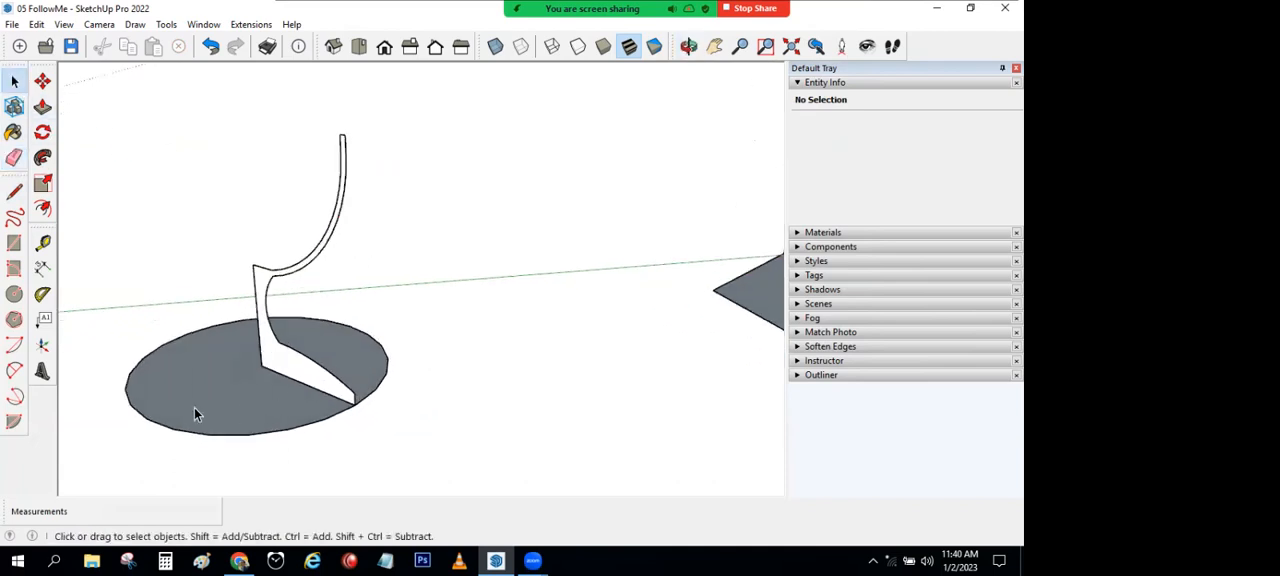
Step: Revolve the goblet profile around the circular base face with Follow Me
click(225, 388)
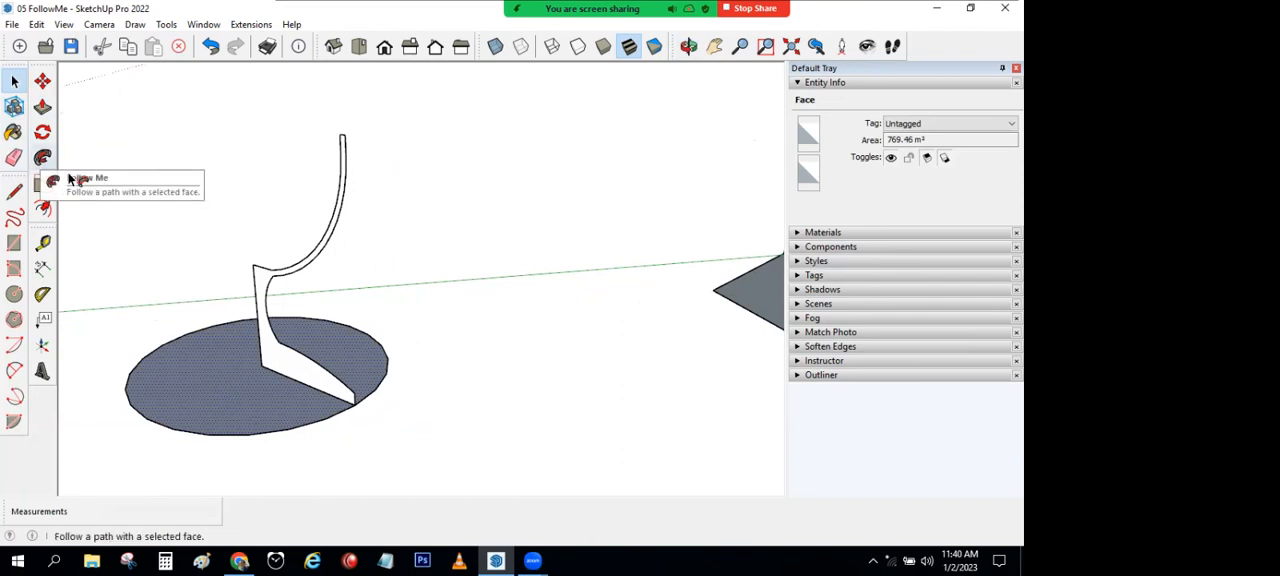
click(42, 157)
click(280, 364)
middle_drag(308, 363, 400, 225)
key(space)
Step: Bring the stepped tower profile and its hexagonal base into view
middle_drag(175, 335, 562, 348)
scroll(592, 392, up, 5)
scroll(592, 392, down, 3)
shift+middle_drag(592, 392, 489, 360)
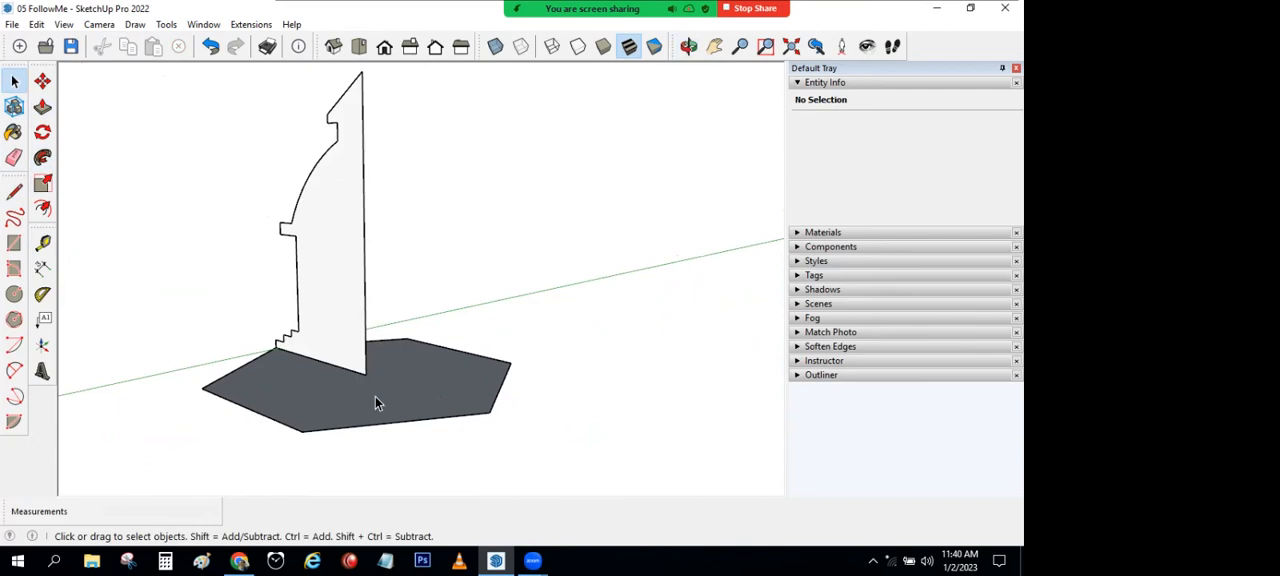
Step: Sweep the solid tower profile around the hexagonal base face with Follow Me
click(394, 431)
middle_drag(394, 431, 399, 438)
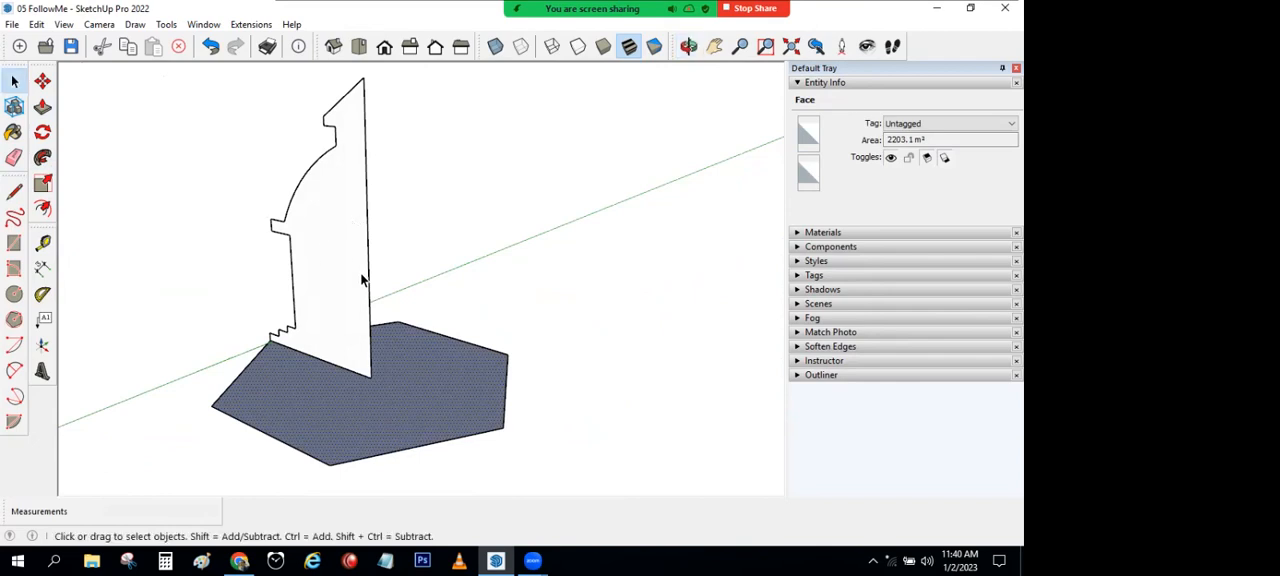
click(485, 258)
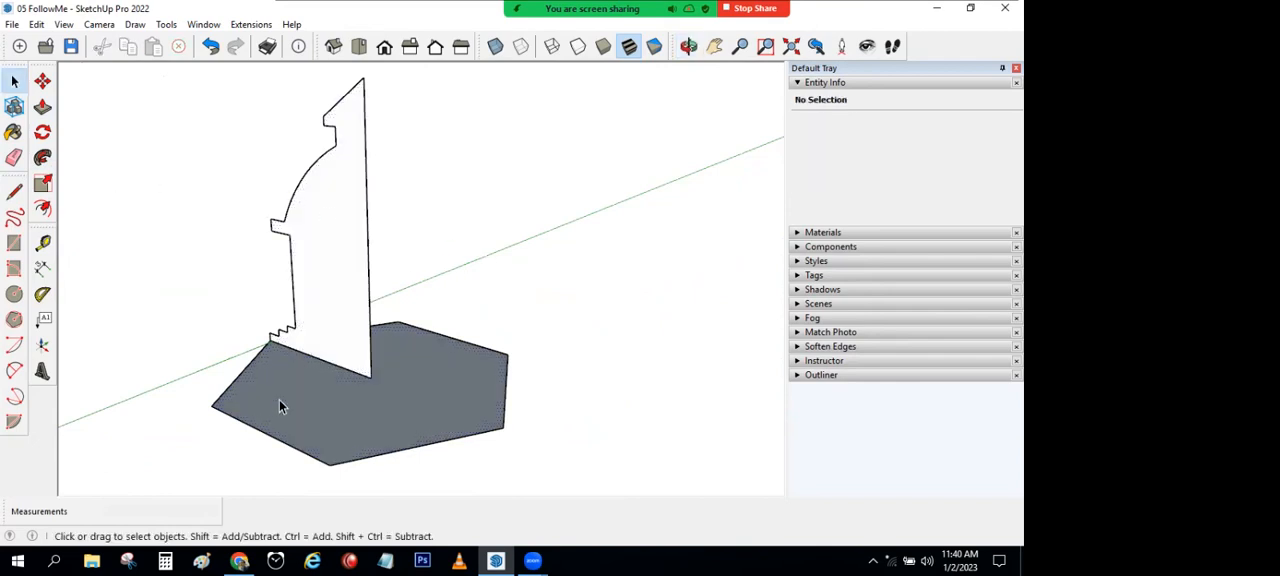
click(329, 405)
click(43, 160)
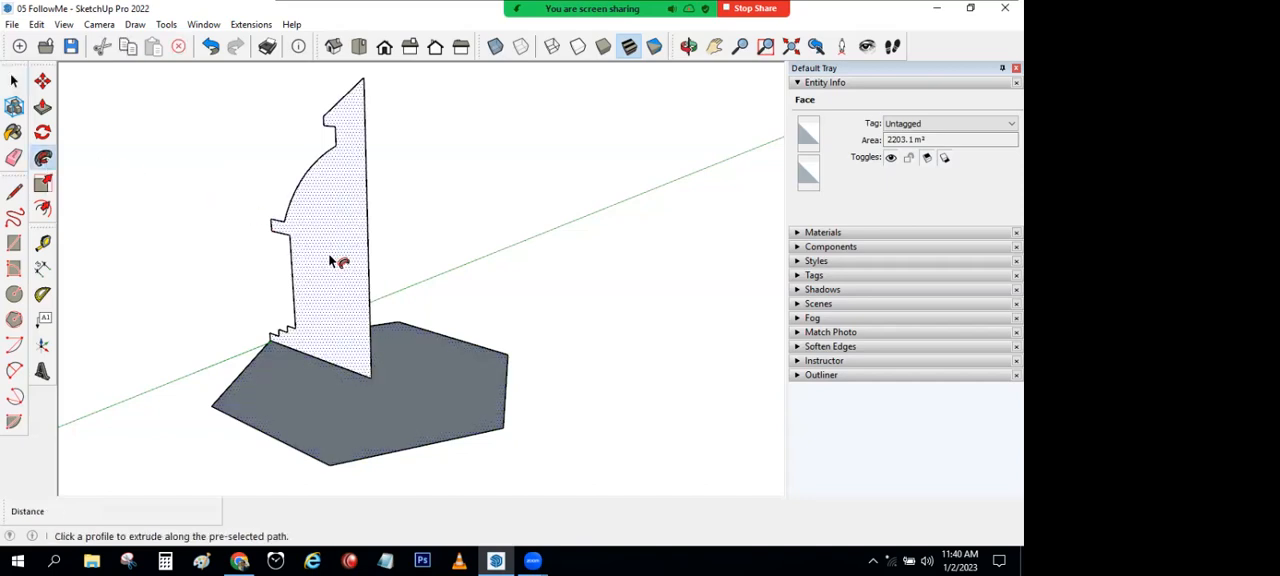
click(330, 261)
key(space)
Step: Trace one outer bottom edge of the tower with a line to close its open underside
middle_drag(413, 360, 77, 302)
click(14, 190)
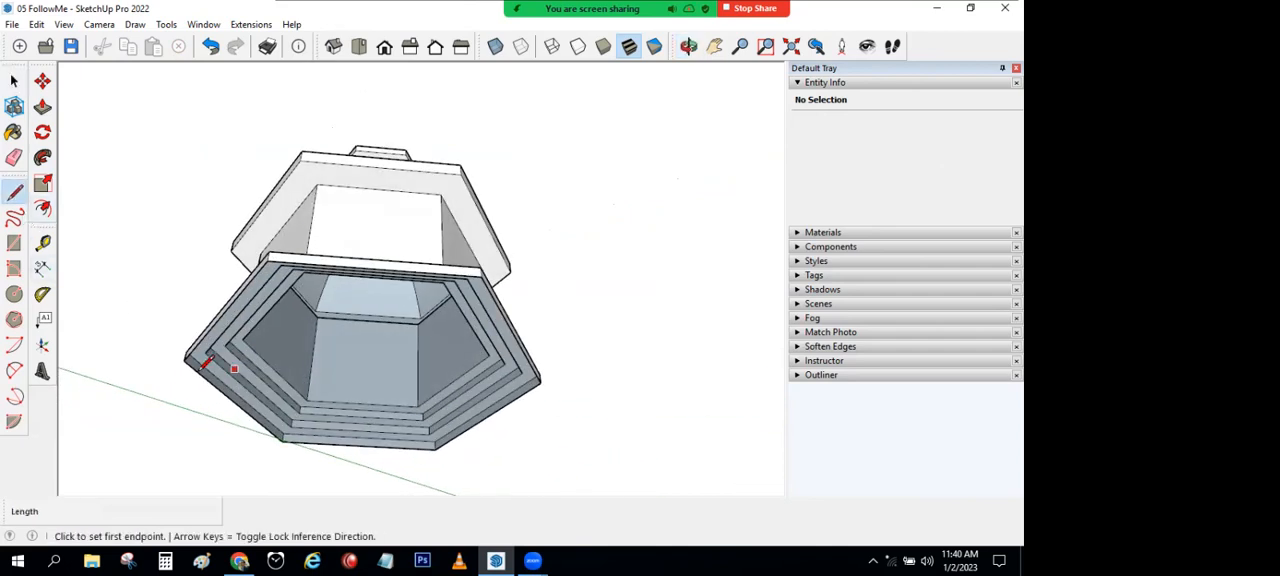
click(184, 360)
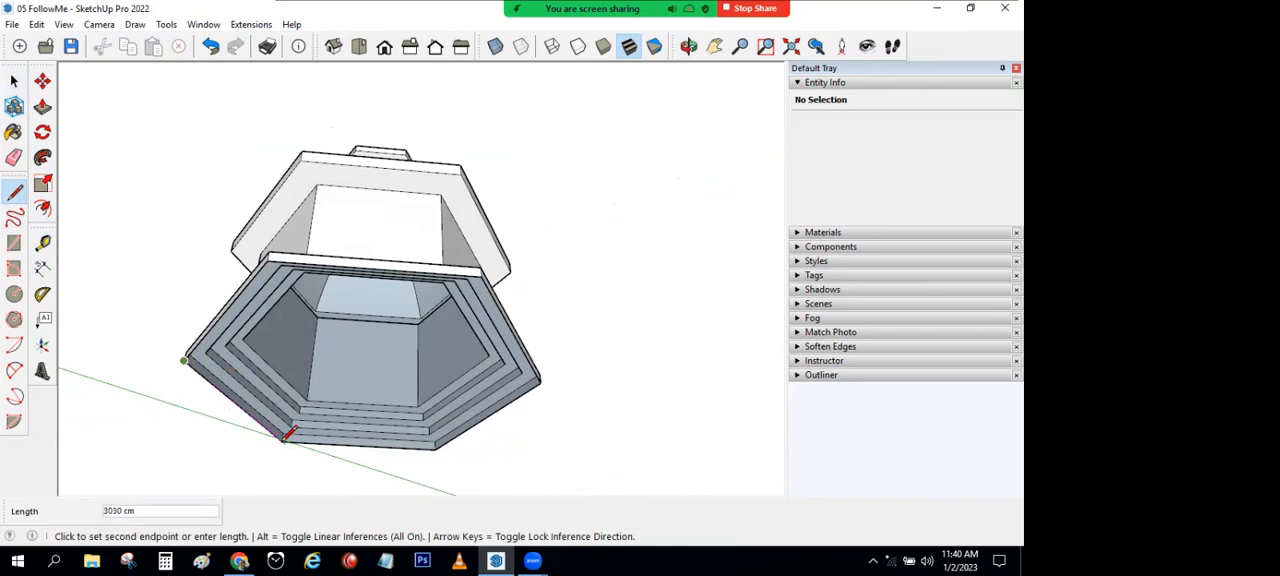
click(285, 438)
middle_drag(186, 270, 190, 196)
key(space)
scroll(378, 332, down, 6)
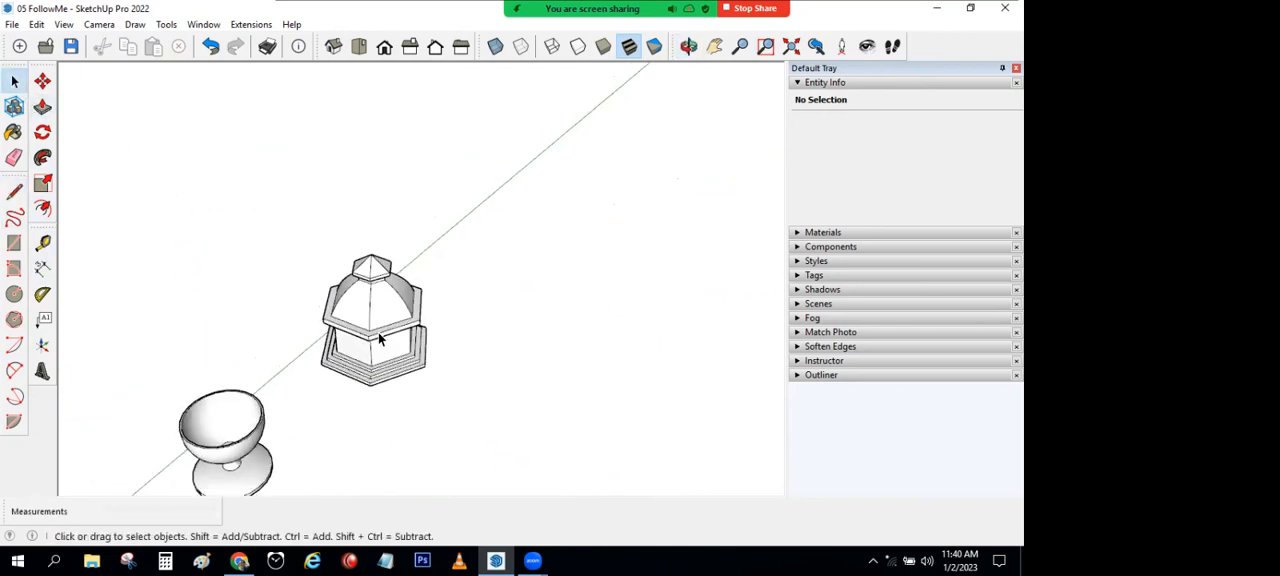
Step: Undo the underside line and the tower sweep to restore the flat profile and hexagonal base
middle_drag(506, 440, 506, 486)
key(ctrl+z)
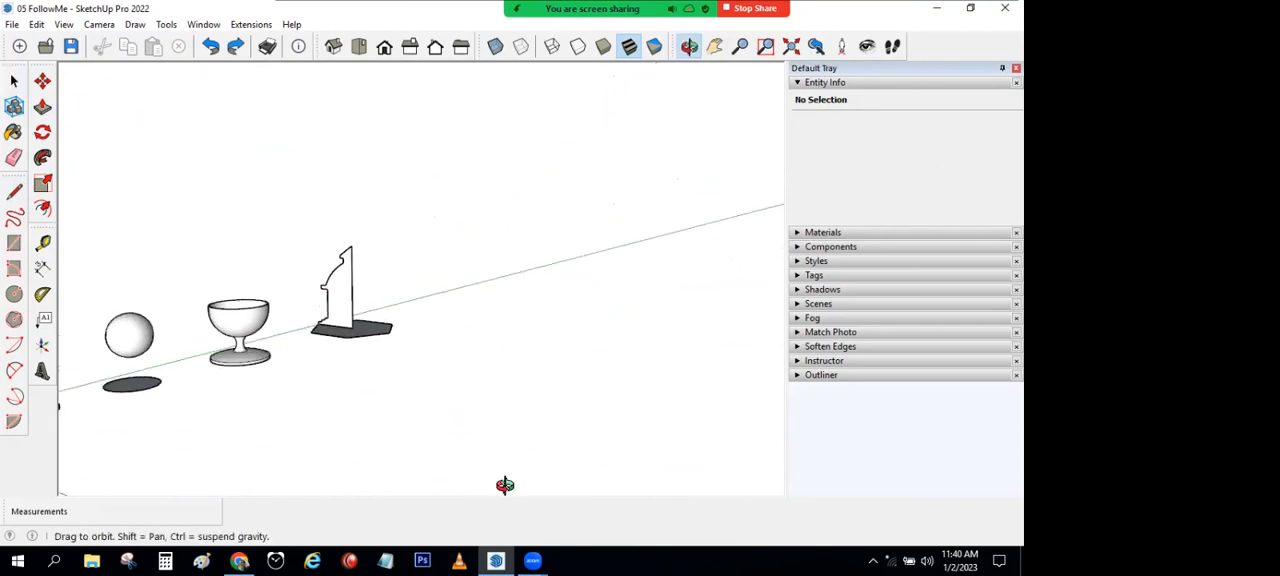
scroll(391, 380, up, 5)
Step: Draw an inner arc of about 501 cm bulge from the profile's centre edge and a line of about 2448 cm from its lower end to the profile's base
click(14, 191)
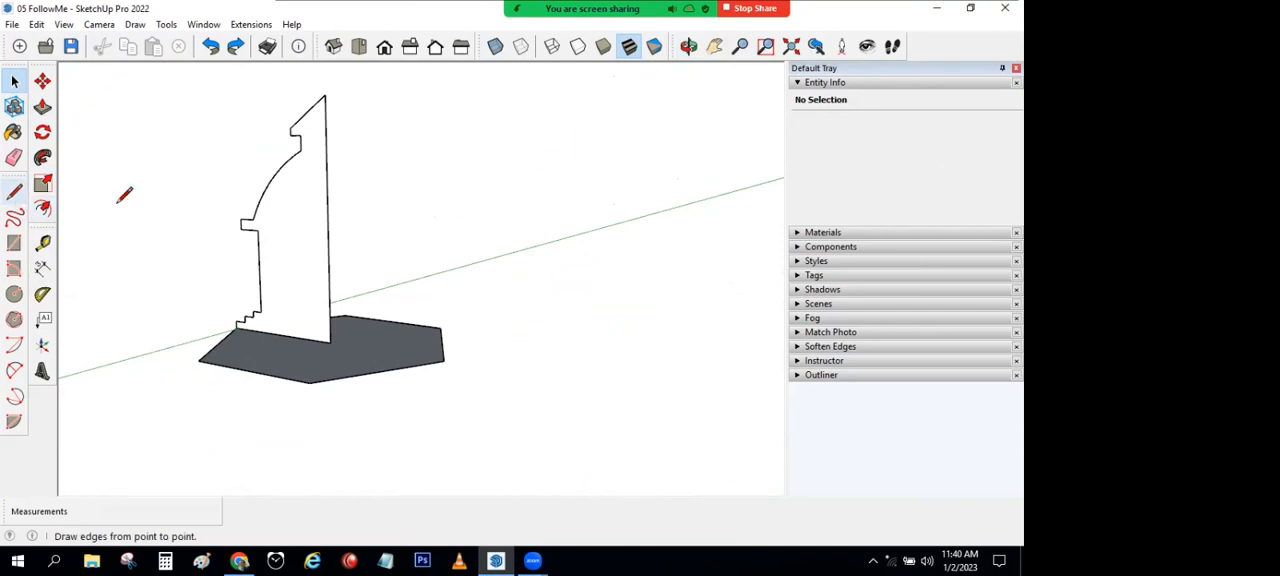
click(14, 370)
click(270, 231)
click(322, 162)
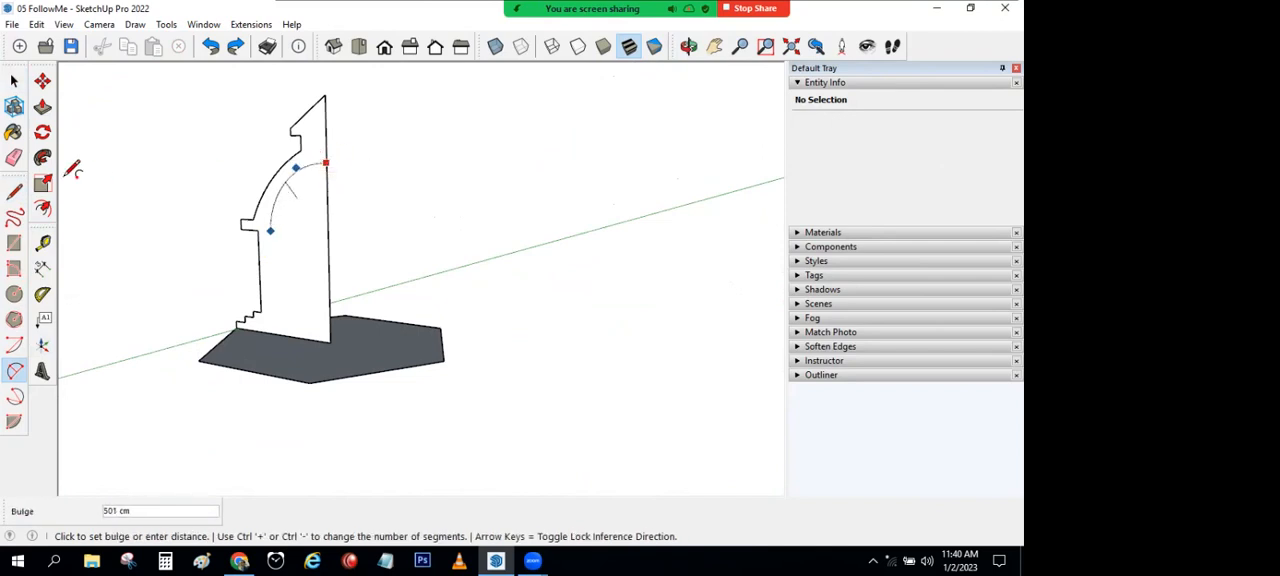
click(296, 168)
click(14, 191)
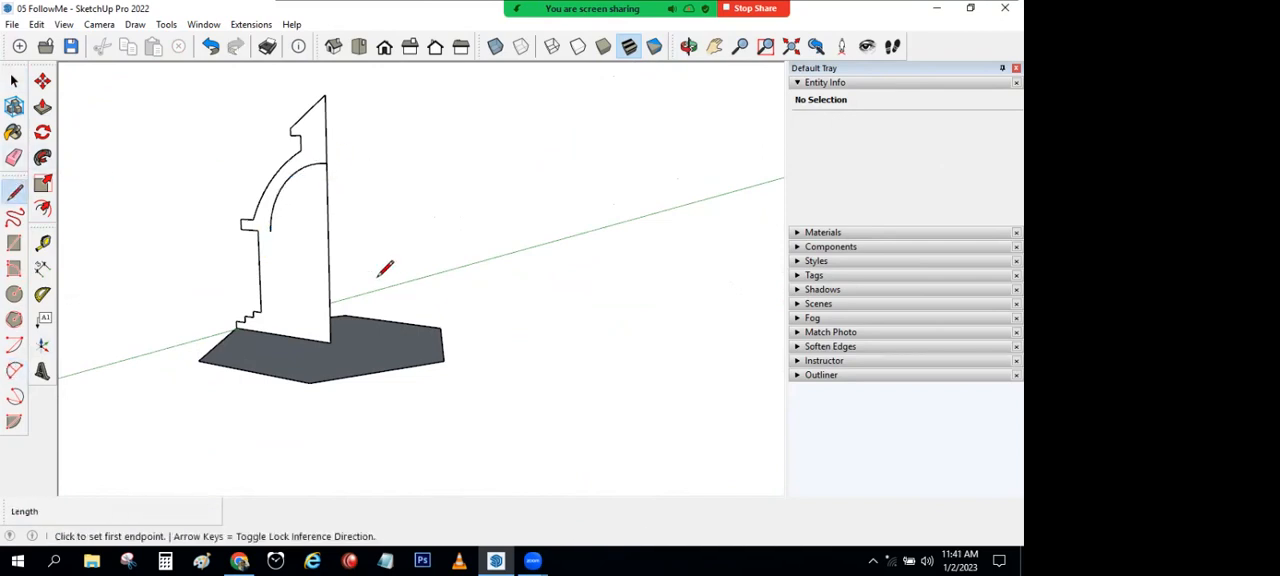
click(270, 231)
click(273, 333)
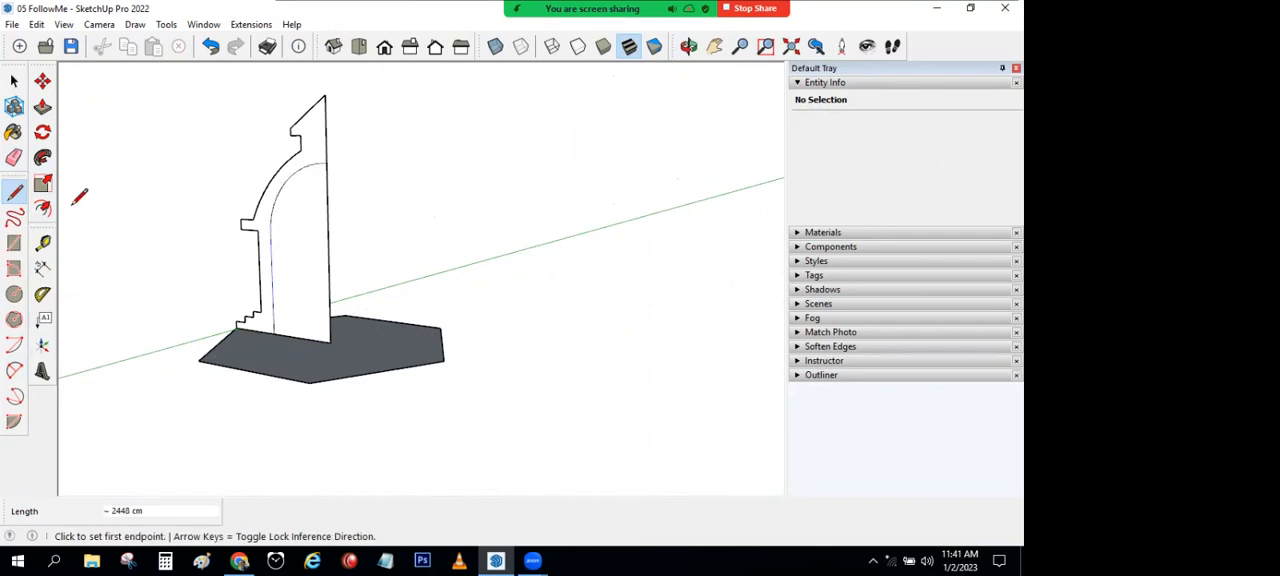
Step: Erase the centre and bottom edges inside the new arc and line, keeping a thin tower wall profile
click(14, 157)
mouse_move(337, 285)
mouse_down()
mouse_move(320, 340)
mouse_move(364, 323)
mouse_up()
key(space)
Step: Try to sweep the thin tower profile around the hexagonal base touching it with Follow Me
click(403, 378)
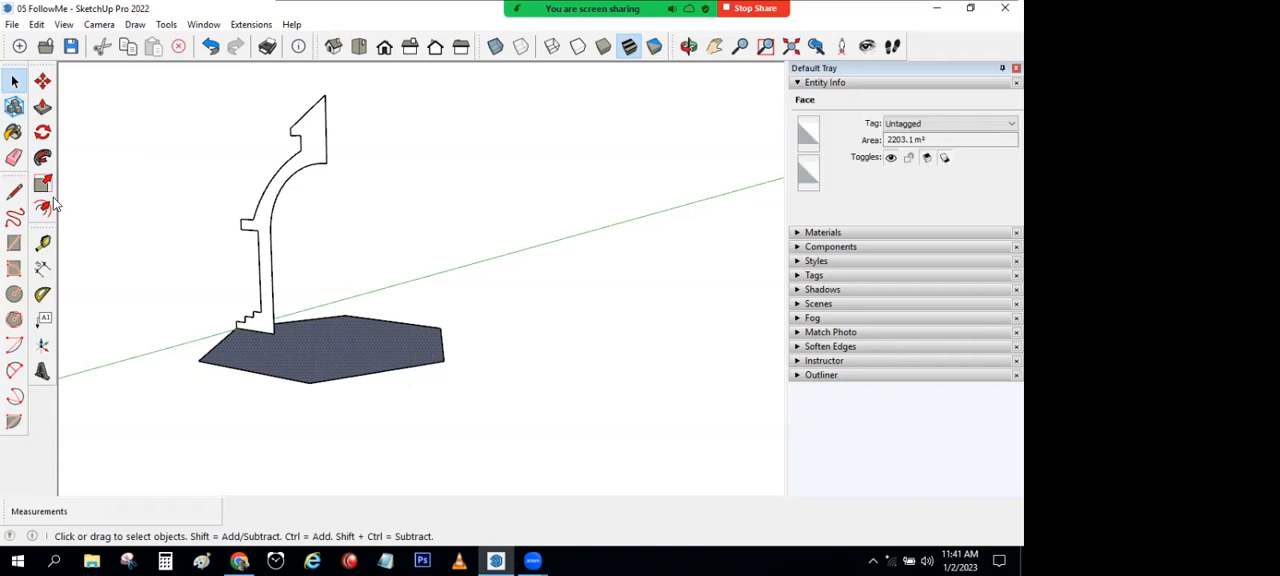
click(42, 157)
click(308, 156)
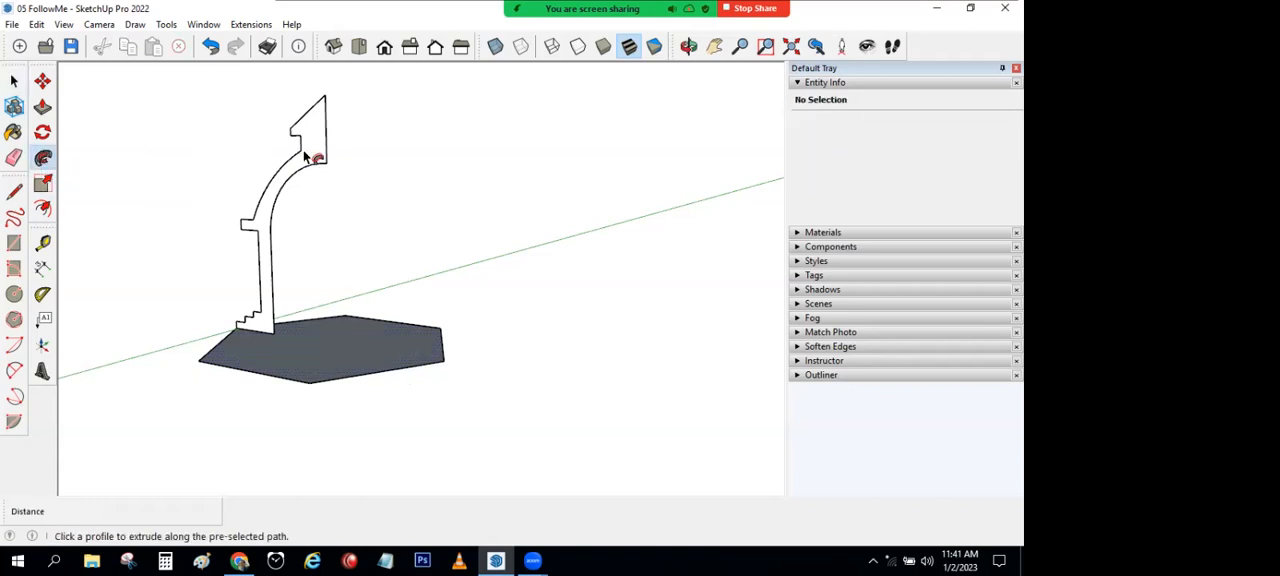
key(space)
middle_drag(296, 195, 298, 138)
key(ctrl+z)
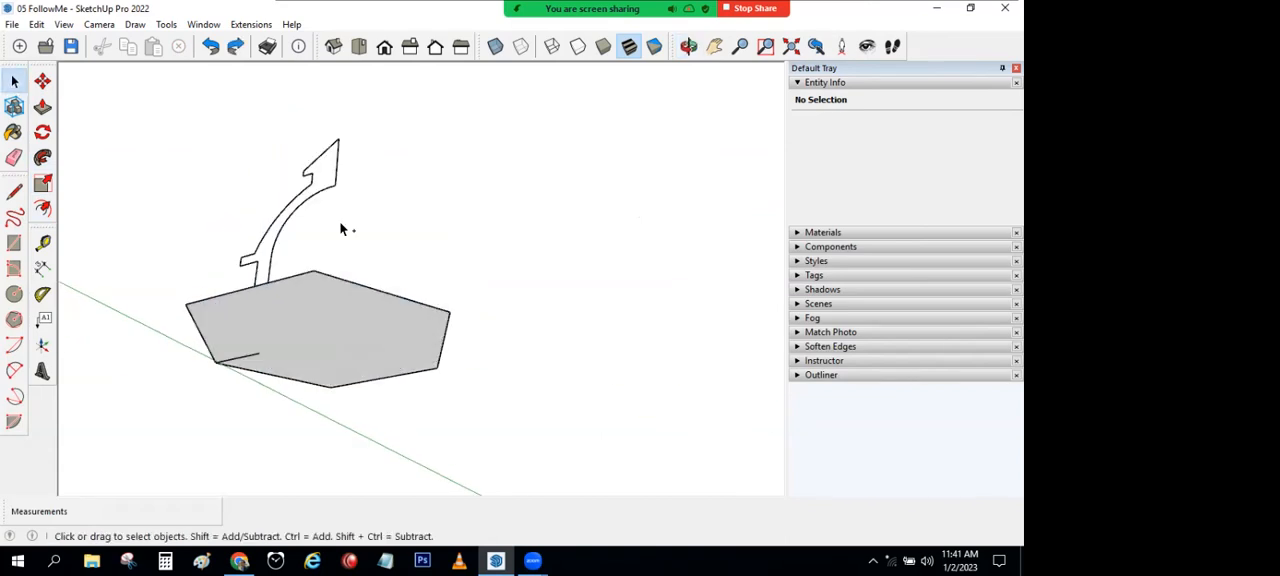
middle_drag(314, 431, 300, 415)
click(14, 157)
drag(300, 344, 262, 308)
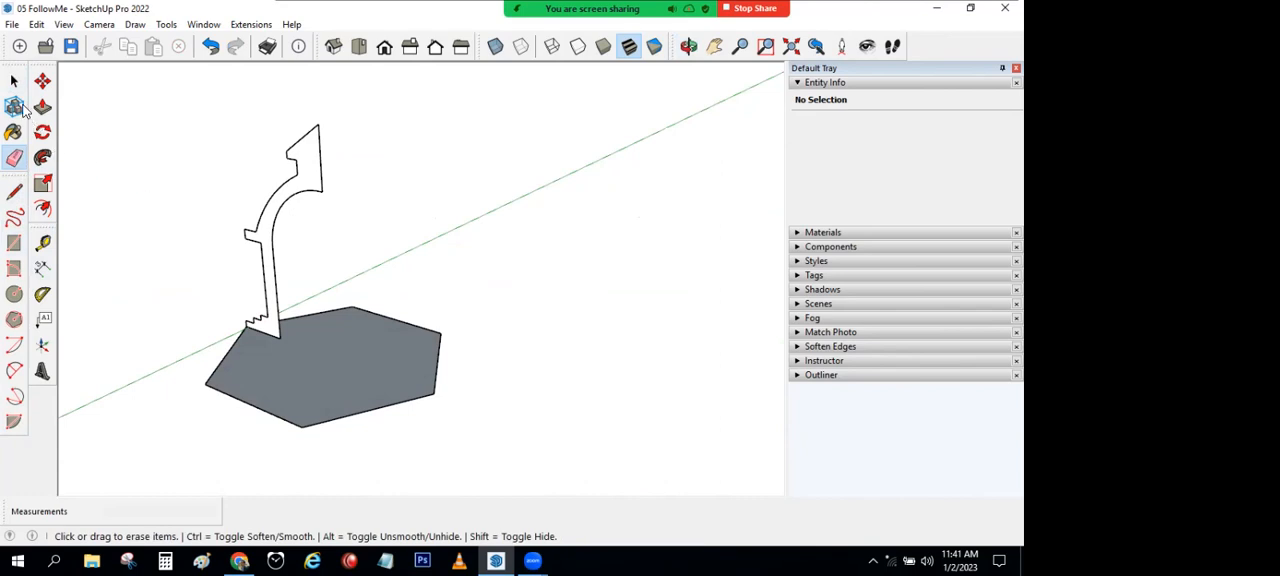
mouse_move(257, 300)
middle_down()
mouse_move(374, 257)
mouse_move(265, 432)
middle_up()
Step: Copy the hexagonal base with its edges about 580 cm straight down
key(space)
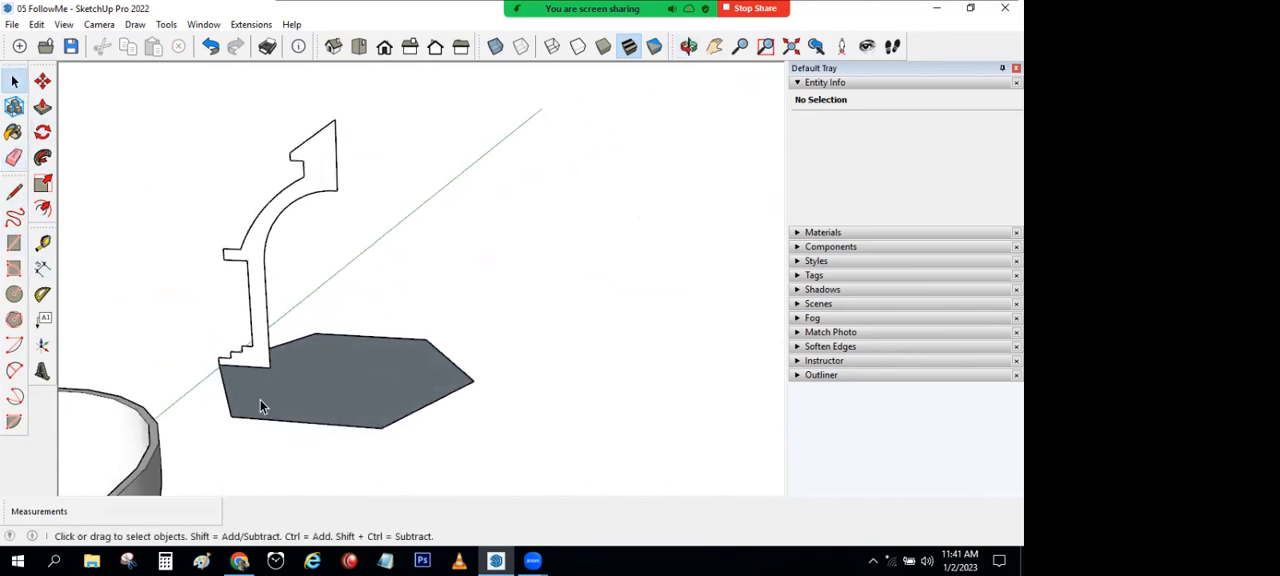
double_click(263, 400)
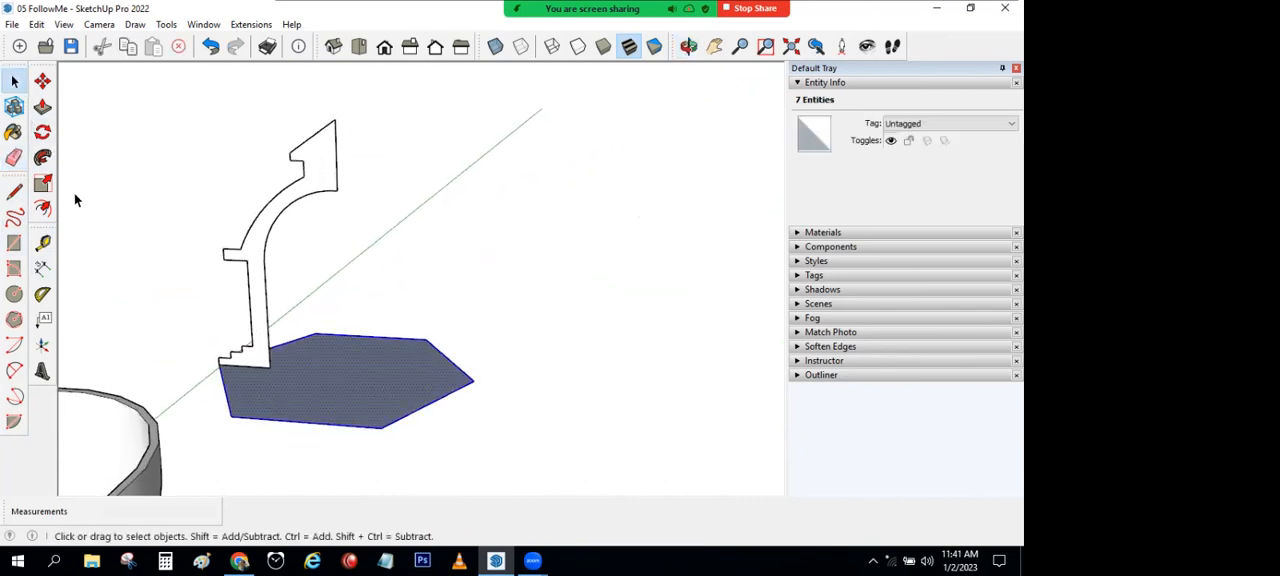
click(42, 80)
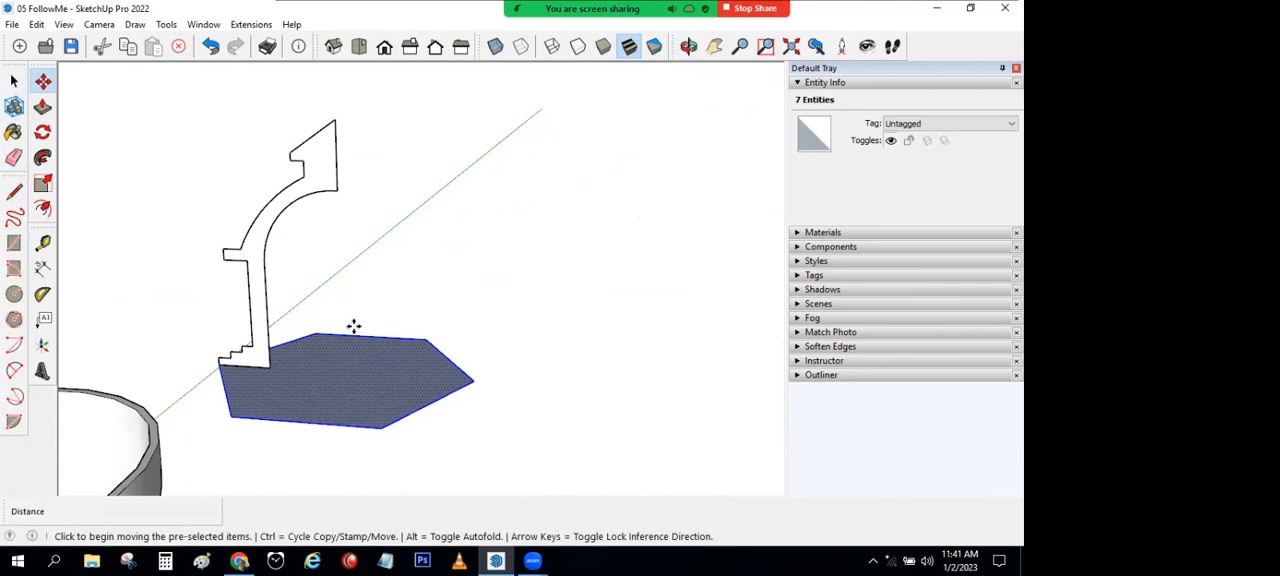
ctrl+click(338, 396)
click(343, 406)
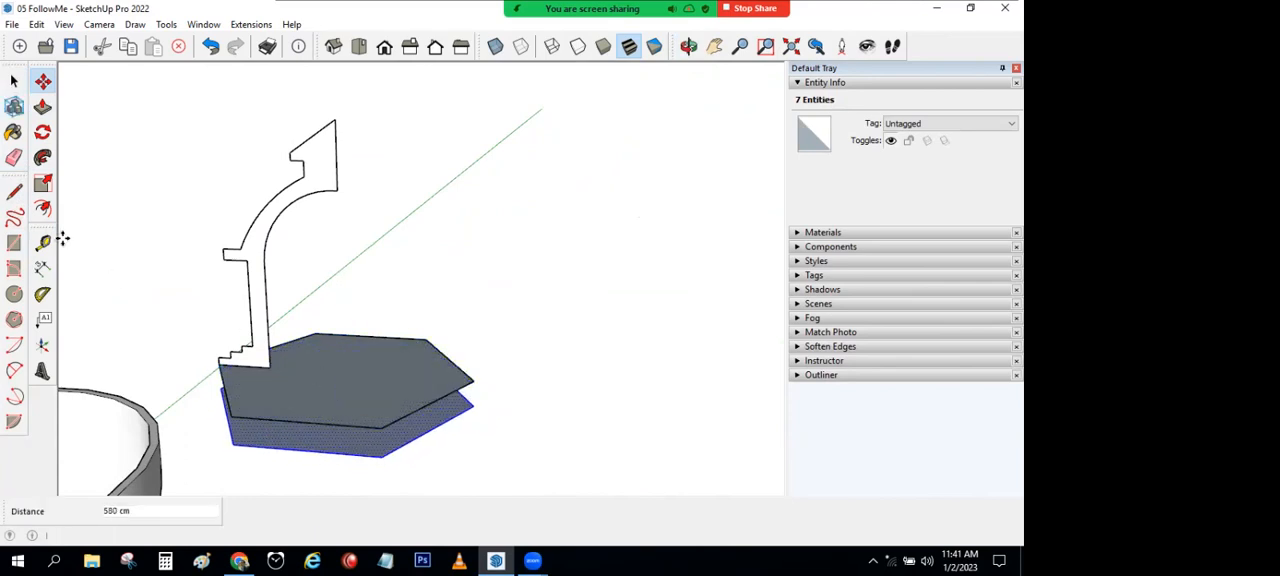
Step: Erase the original hexagon touching the tower profile, keeping the lowered copy
click(14, 157)
drag(428, 352, 397, 338)
middle_drag(366, 290, 318, 245)
Step: Sweep the thin tower profile around the lowered hexagon with Follow Me
click(15, 80)
click(351, 438)
click(42, 157)
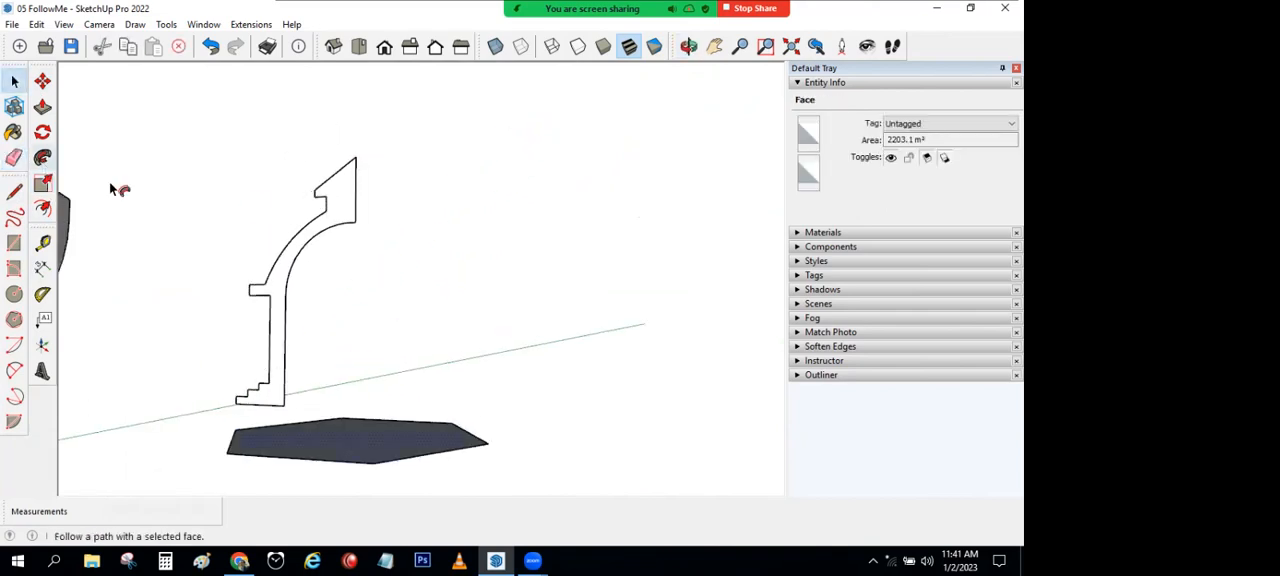
click(316, 238)
Step: Erase the leftover hexagon path beneath the hollow tower
mouse_move(449, 380)
middle_down()
mouse_move(443, 302)
mouse_move(106, 240)
middle_up()
click(14, 157)
drag(494, 449, 497, 463)
mouse_move(497, 463)
middle_down()
mouse_move(439, 252)
mouse_move(357, 237)
mouse_move(414, 157)
mouse_move(446, 394)
mouse_move(445, 301)
mouse_move(297, 371)
middle_up()
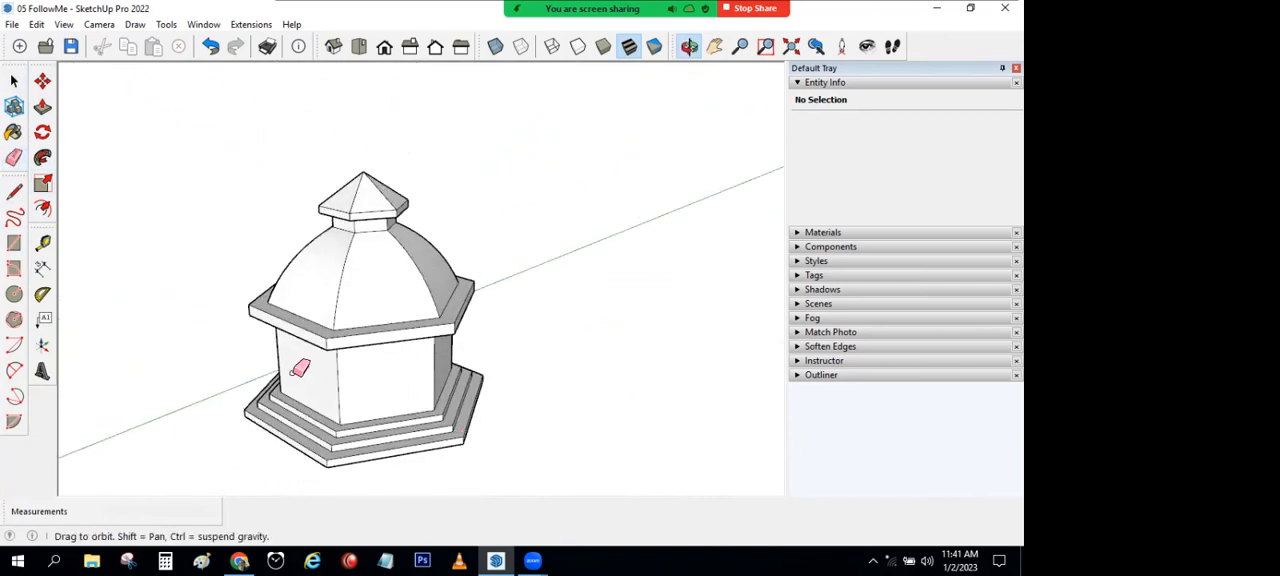
click(14, 80)
Step: Draw a door-sized rectangle on one tower wall, standing on the wall's bottom edge above the steps
middle_drag(248, 295, 240, 270)
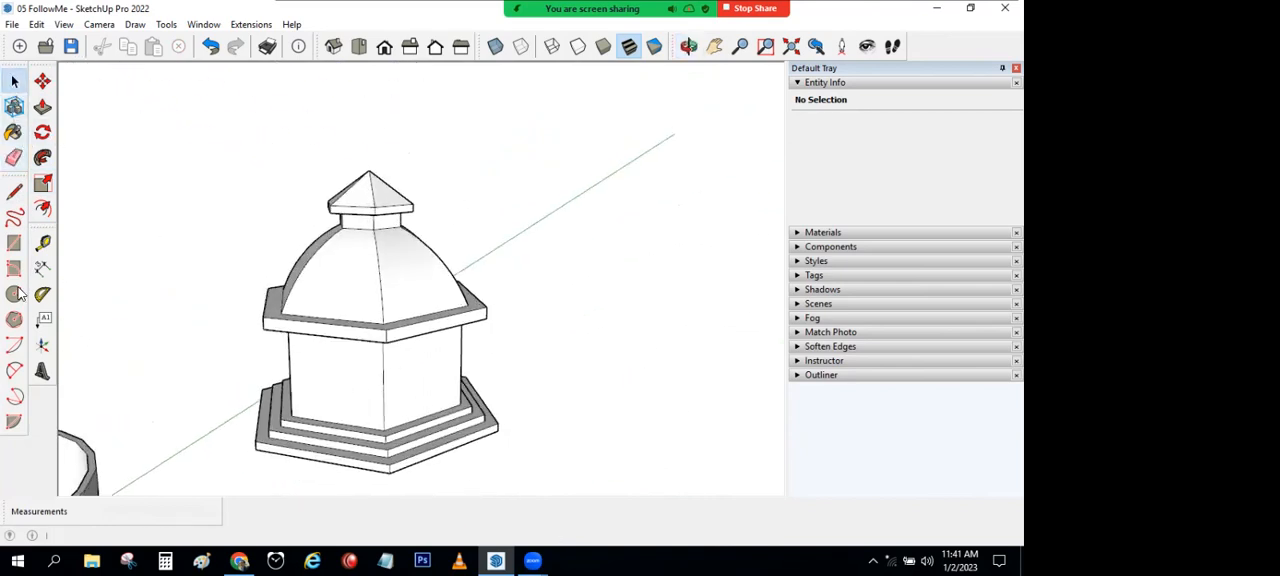
click(14, 243)
scroll(290, 420, up, 3)
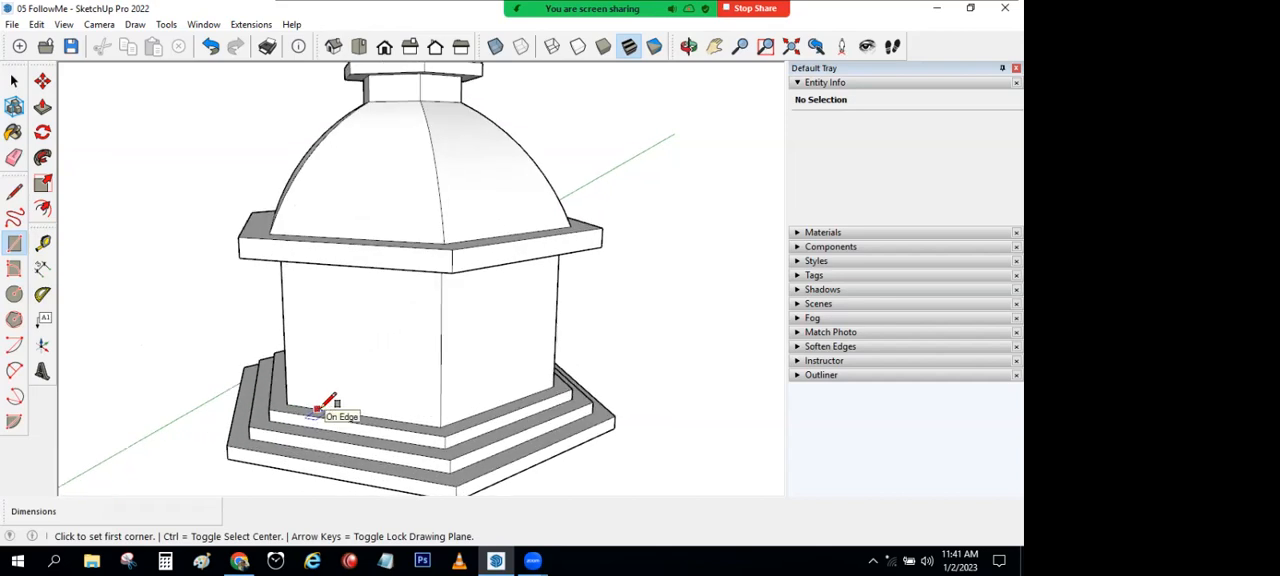
click(321, 410)
click(396, 323)
Step: Top the door rectangle with an arc of about 418 cm bulge and erase the straight edge beneath it
click(14, 370)
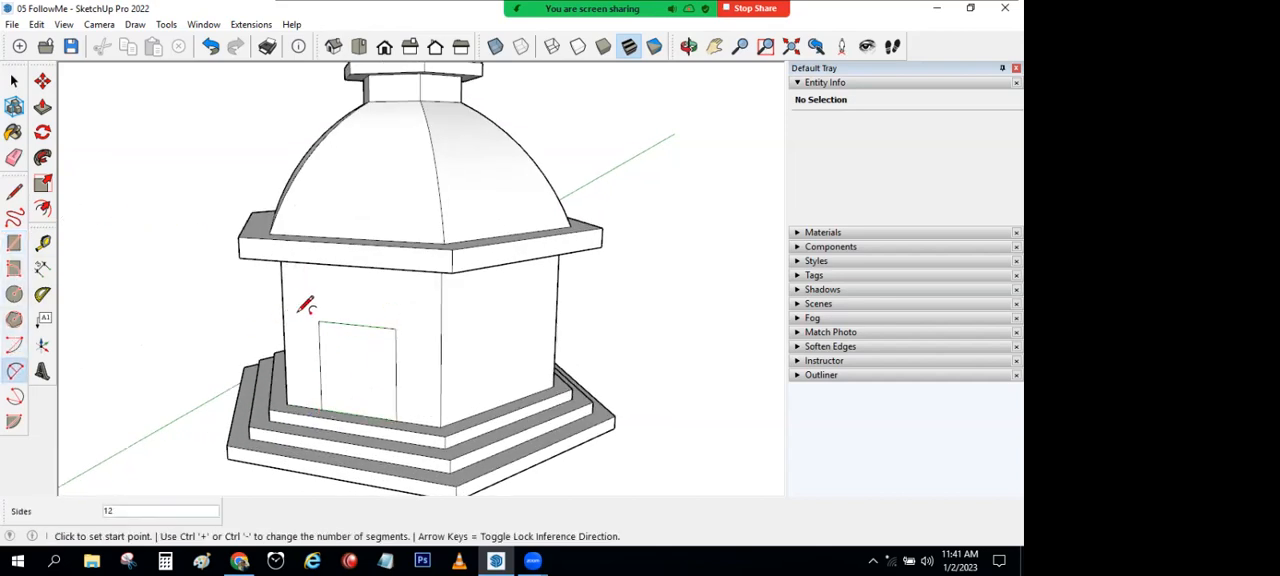
click(318, 321)
click(395, 328)
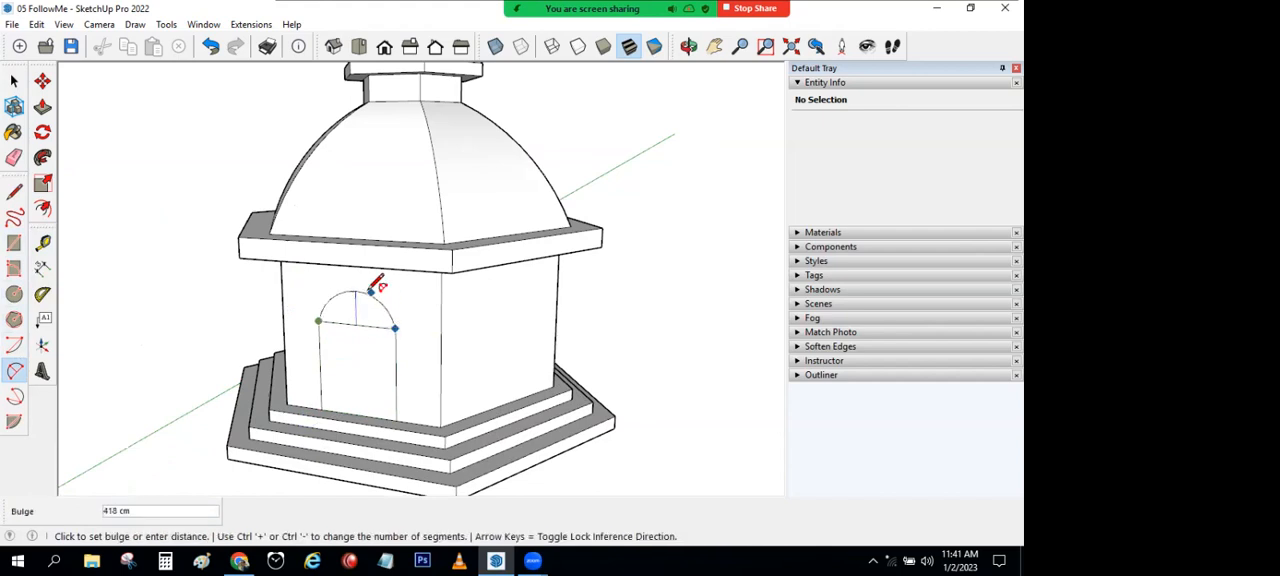
click(14, 157)
click(345, 320)
Step: Push the arched door face inward to cut a doorway into the tower wall
click(42, 107)
click(364, 378)
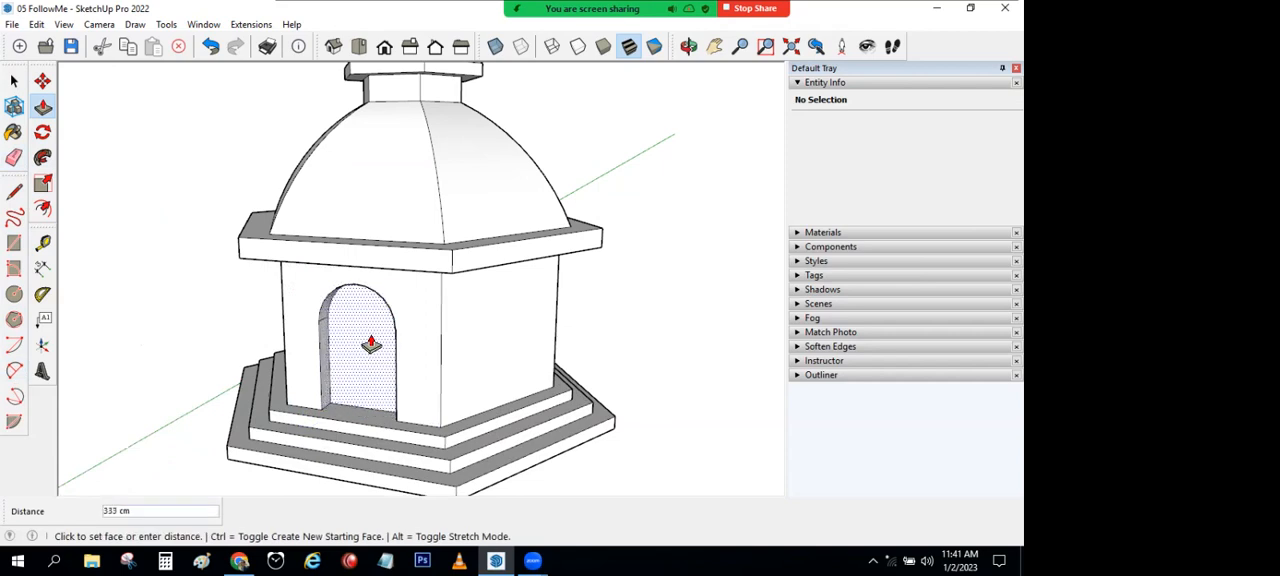
click(397, 395)
middle_drag(397, 395, 564, 8)
middle_drag(367, 279, 84, 436)
click(14, 82)
Step: Draw a long rectangle on the ground in the empty area in front of the sphere and goblet
scroll(255, 205, down, 8)
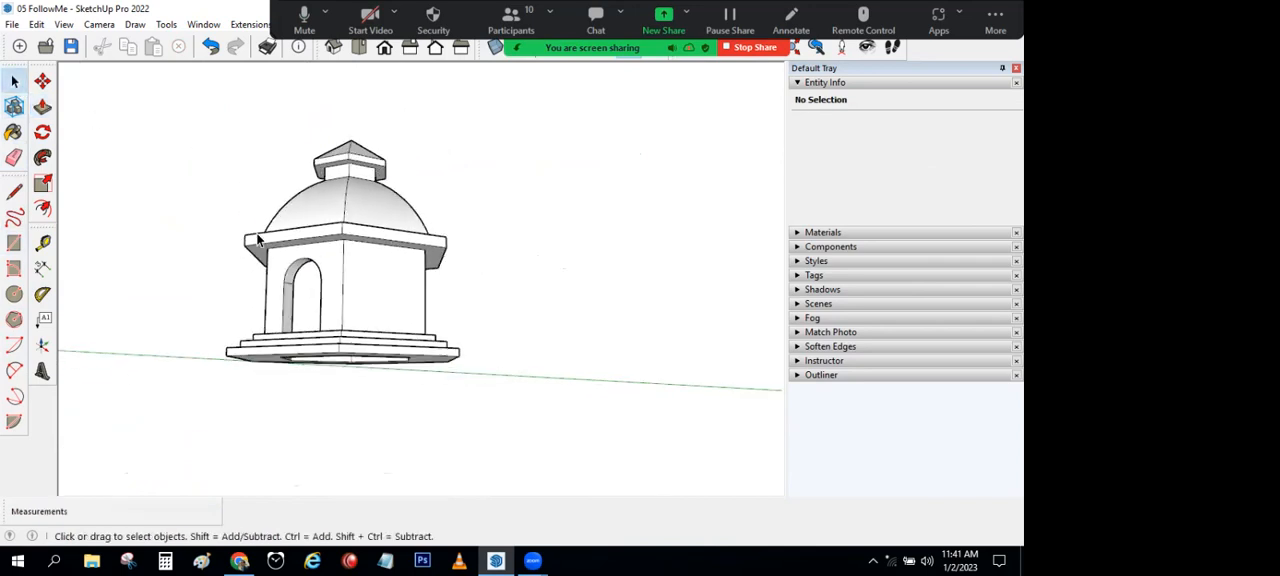
middle_drag(366, 289, 384, 339)
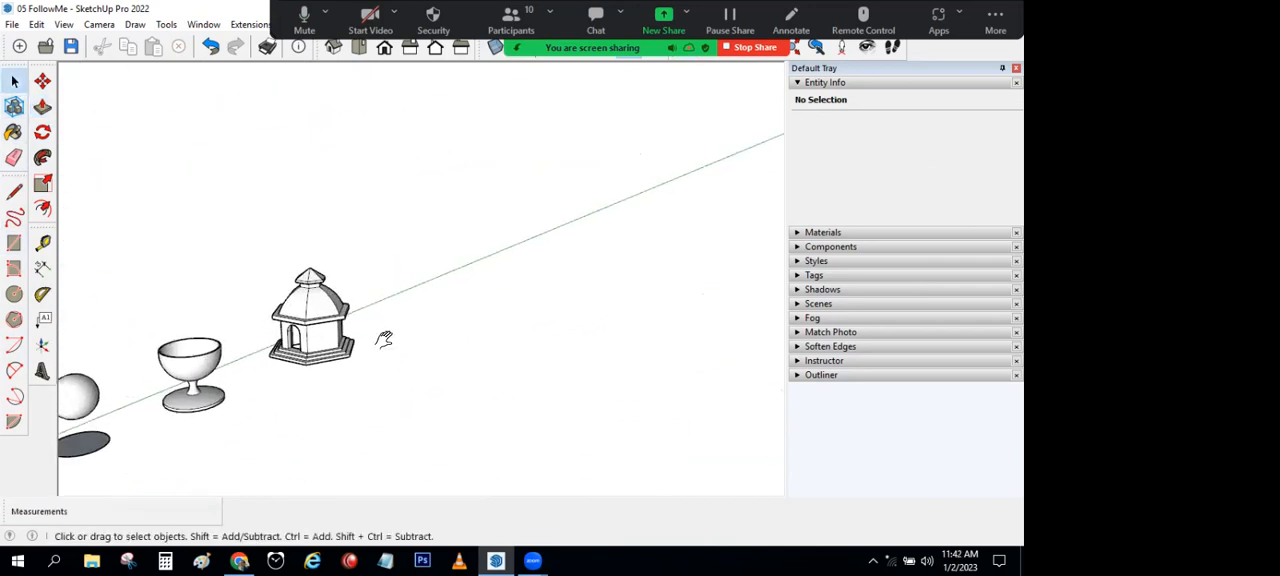
click(14, 244)
middle_drag(215, 400, 316, 304)
scroll(315, 304, up, 4)
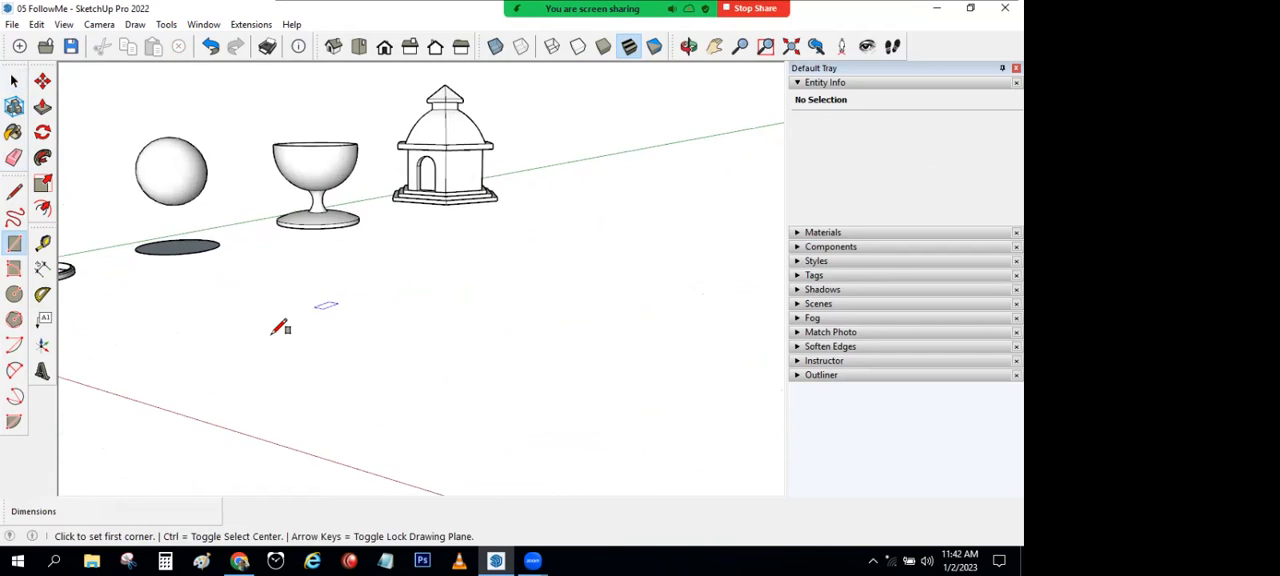
click(238, 355)
click(576, 284)
Step: Pull the new ground rectangle up into a box about 1950 cm high
middle_drag(614, 289, 497, 247)
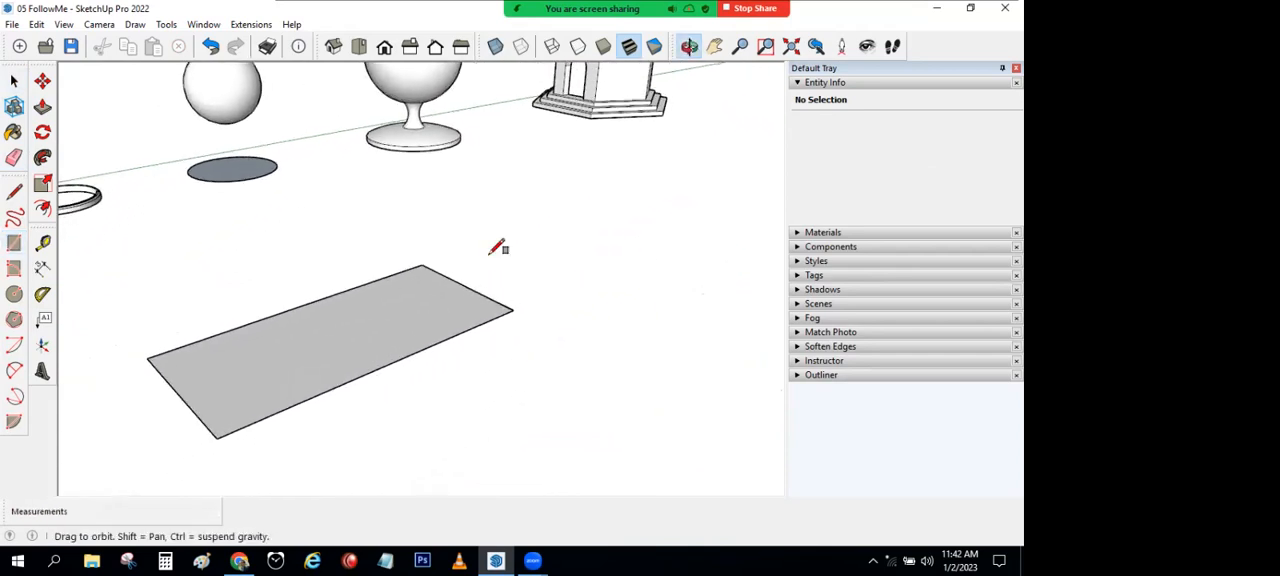
click(42, 106)
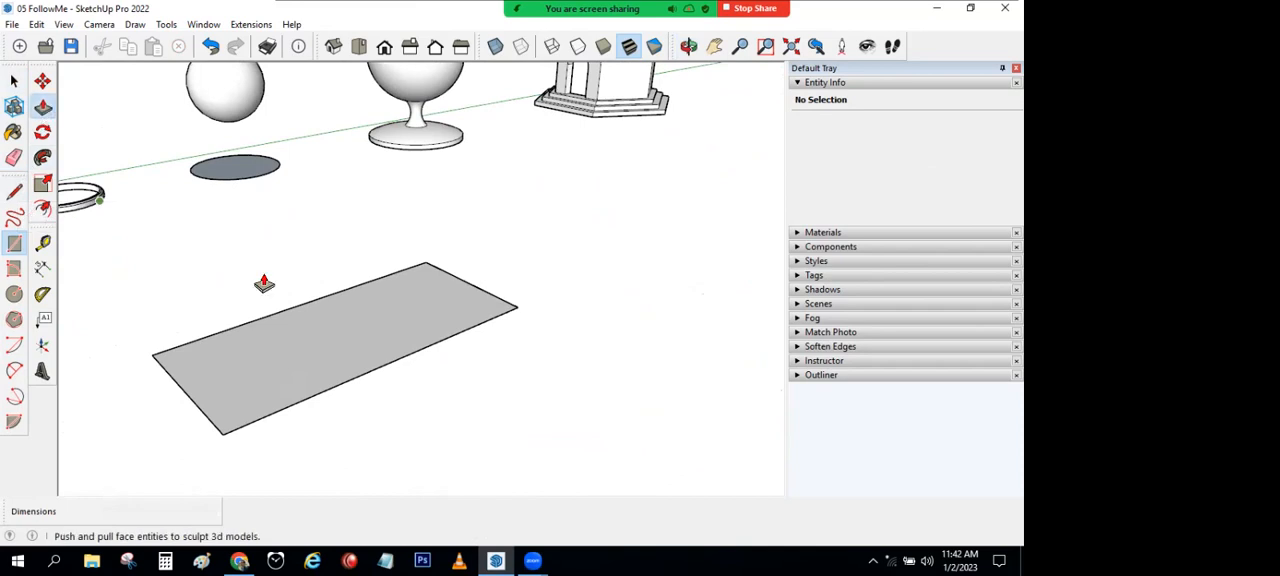
click(353, 333)
click(354, 243)
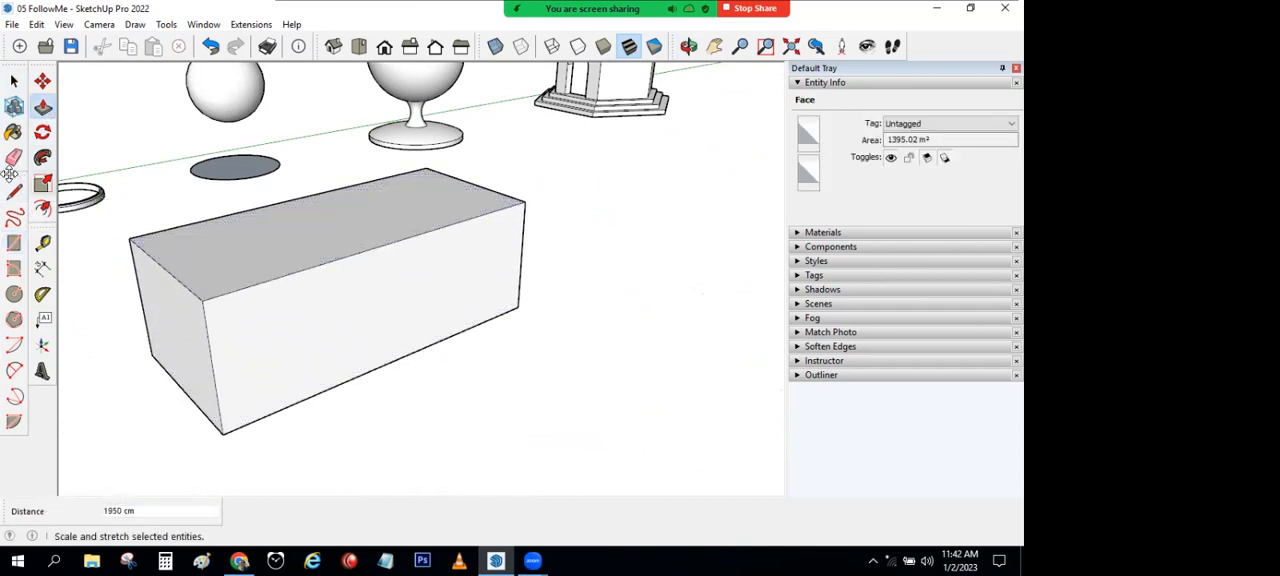
Step: Split the box's long front face with a vertical line and pull the half nearer the tower outward into an L-shaped block
click(14, 191)
click(390, 244)
click(392, 361)
click(42, 106)
click(471, 309)
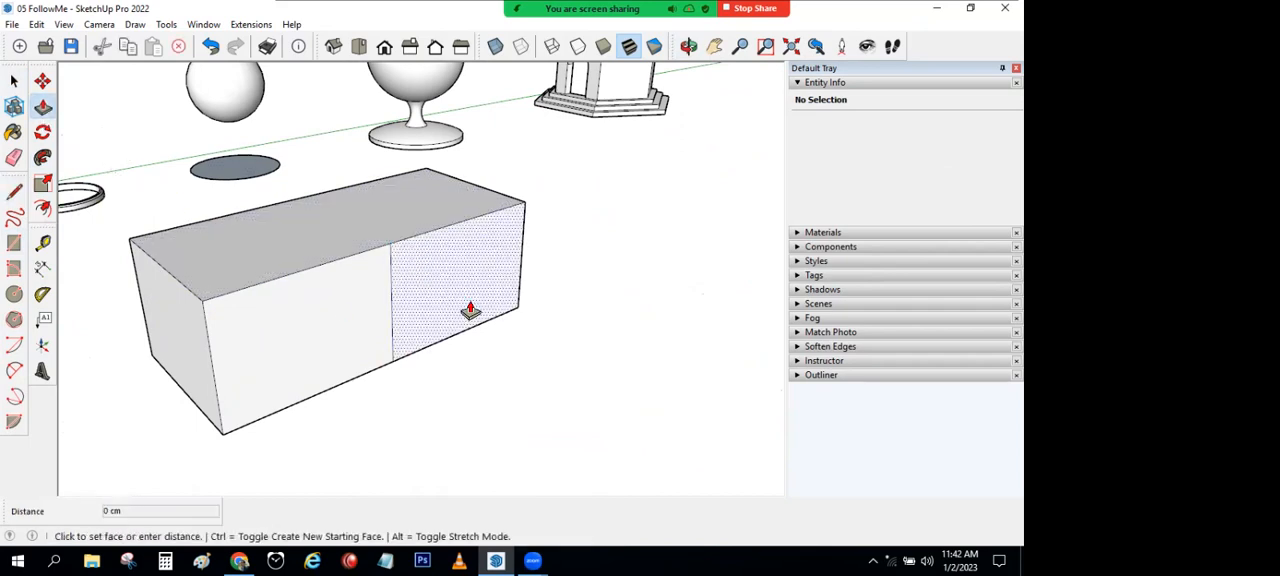
click(543, 371)
Step: Draw a rectangular outline about 587 cm wide projecting from the upper outer corner of the L-shaped block's end face
middle_drag(309, 408, 200, 327)
click(14, 81)
click(14, 191)
click(158, 227)
middle_drag(340, 280, 400, 302)
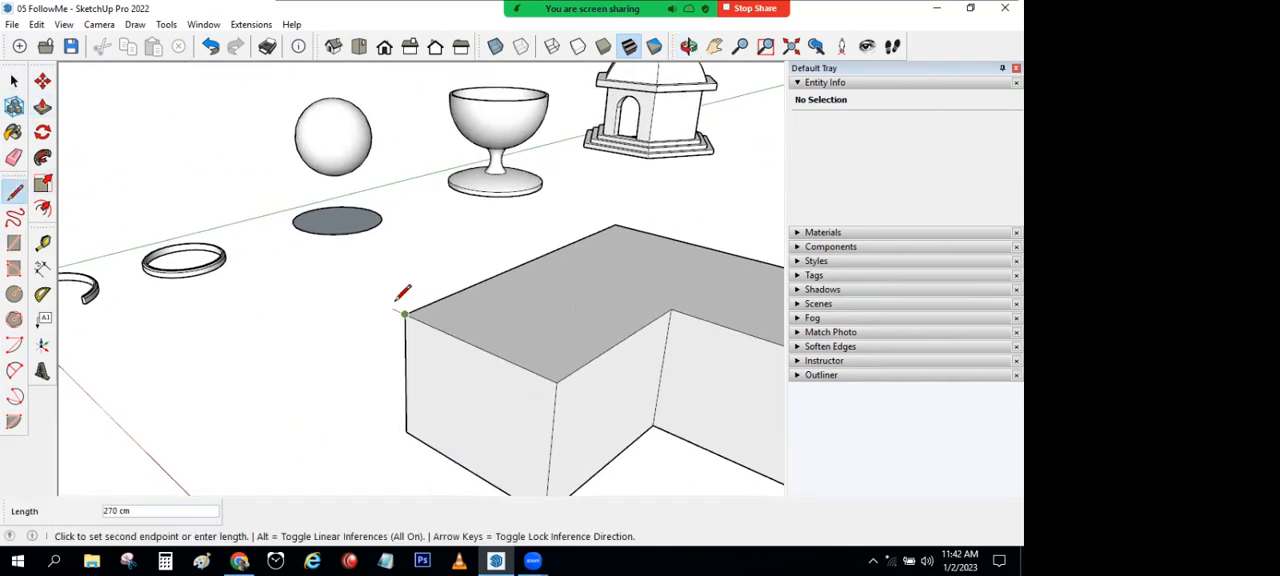
scroll(388, 301, up, 4)
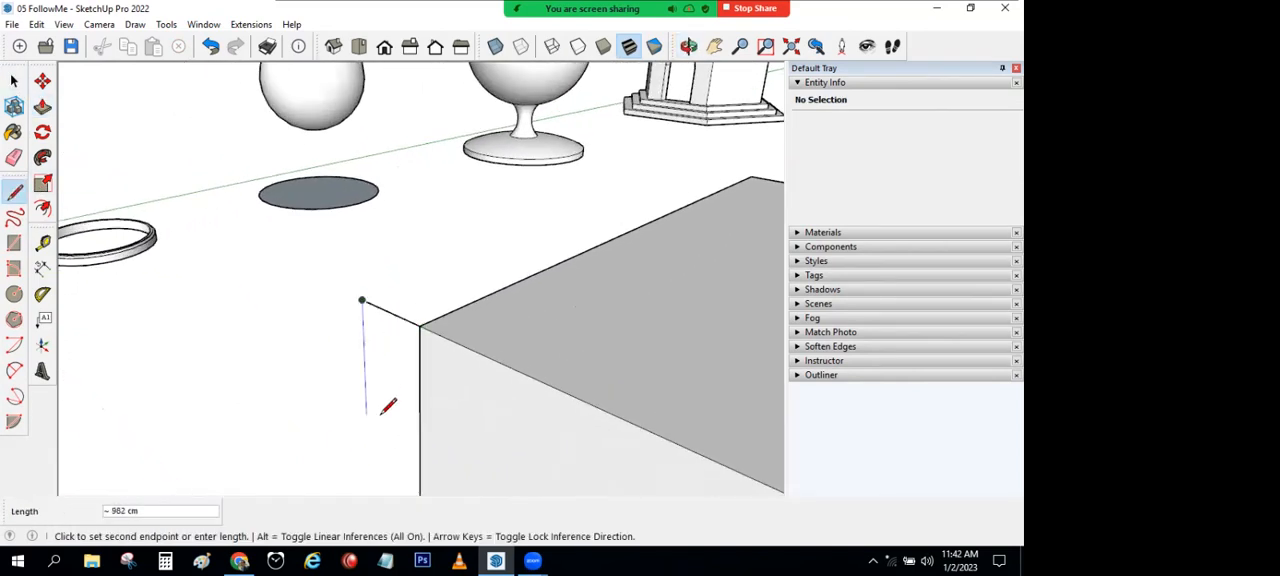
key(Escape)
middle_drag(414, 425, 312, 376)
key(space)
Step: Shrink the rectangular outline by moving its bottom edge upward and its outer vertical edge closer to the block
scroll(312, 375, up, 3)
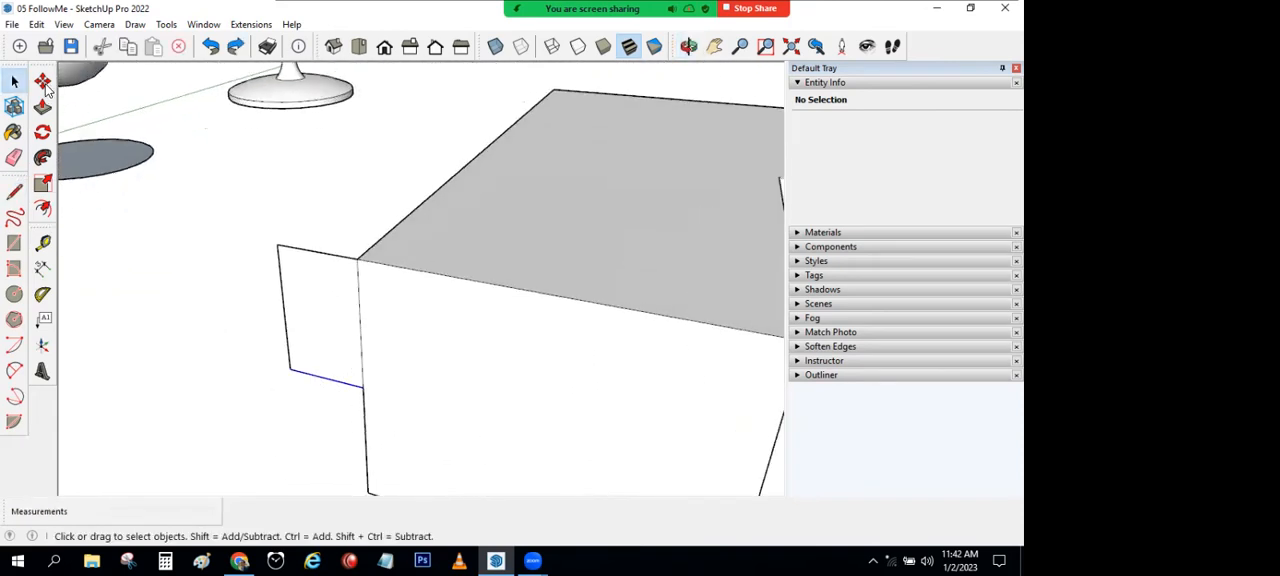
click(43, 83)
click(336, 360)
click(336, 326)
click(14, 191)
scroll(281, 252, up, 3)
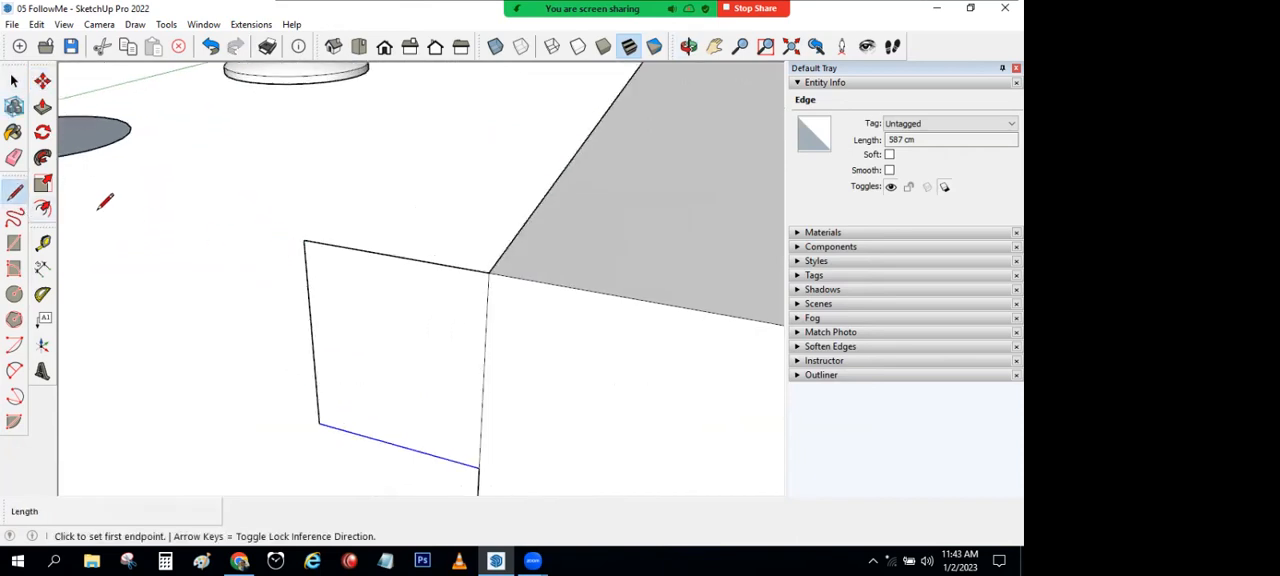
click(43, 81)
click(308, 294)
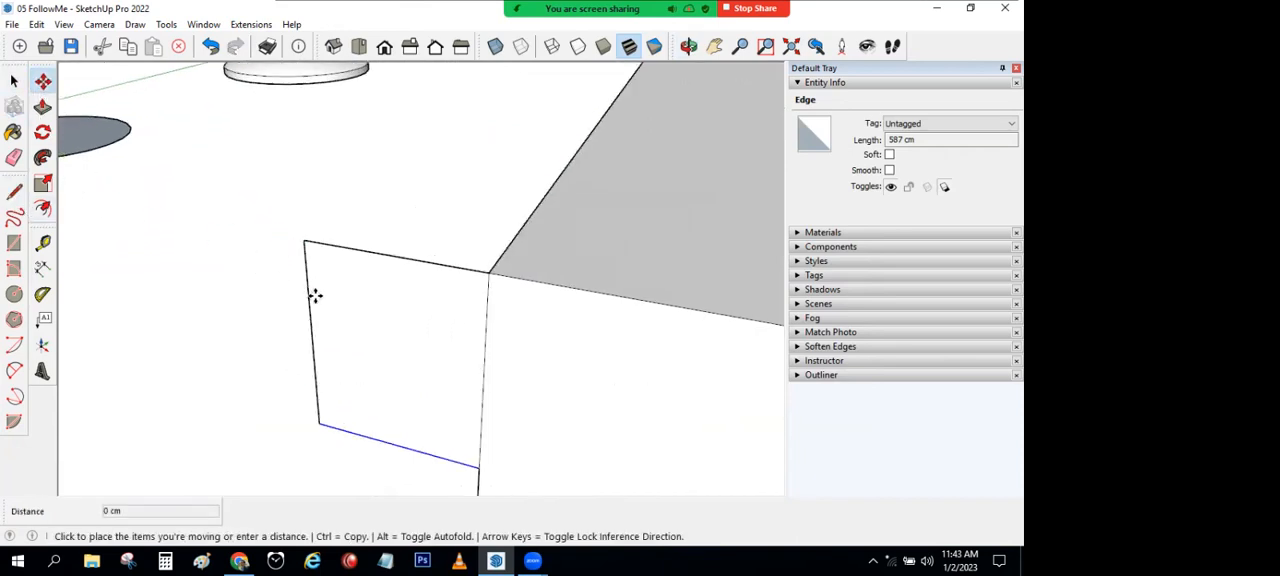
key(Escape)
key(Escape)
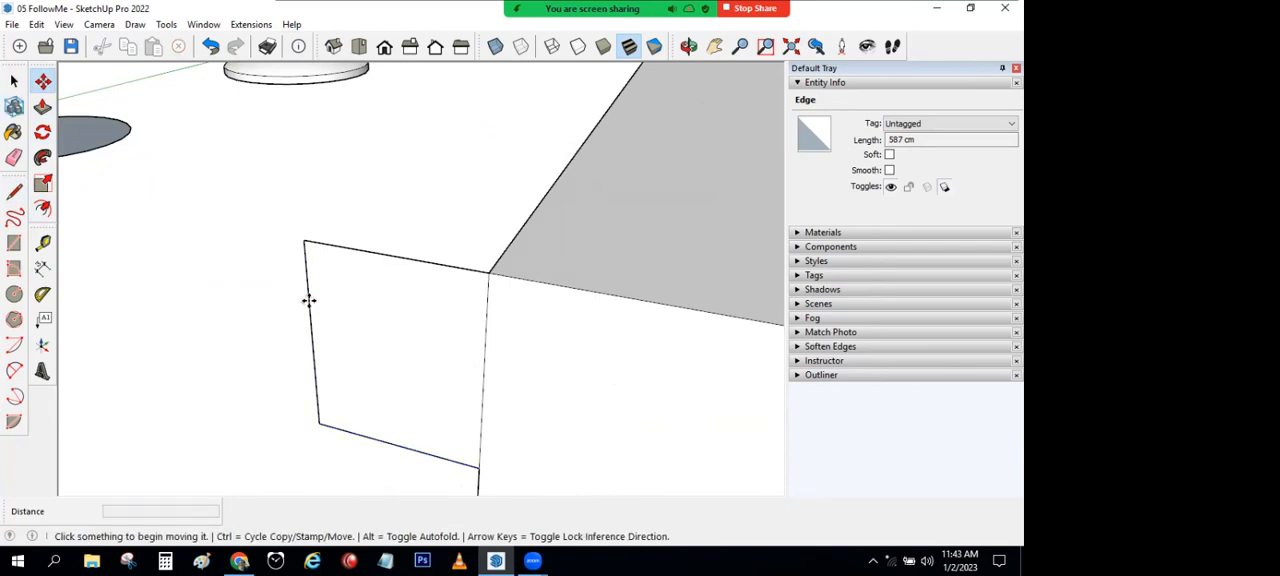
click(321, 295)
click(360, 296)
Step: Draw a stepped line inside the outline from its outer edge to its bottom edge, with the upper riser about 377 cm high
click(14, 191)
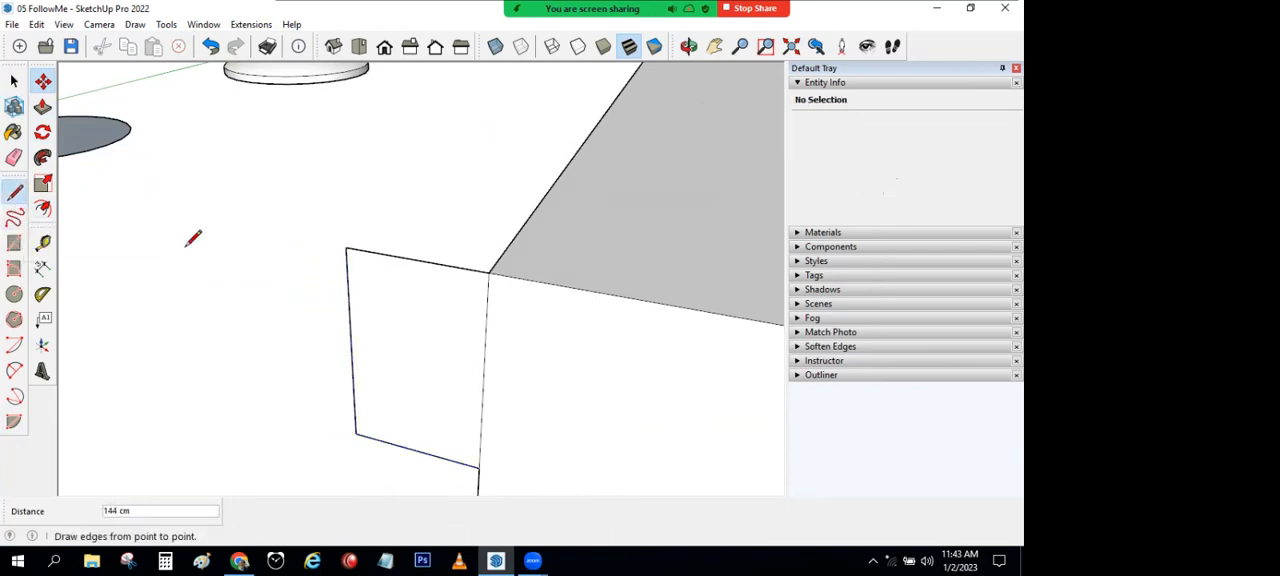
click(347, 272)
click(436, 291)
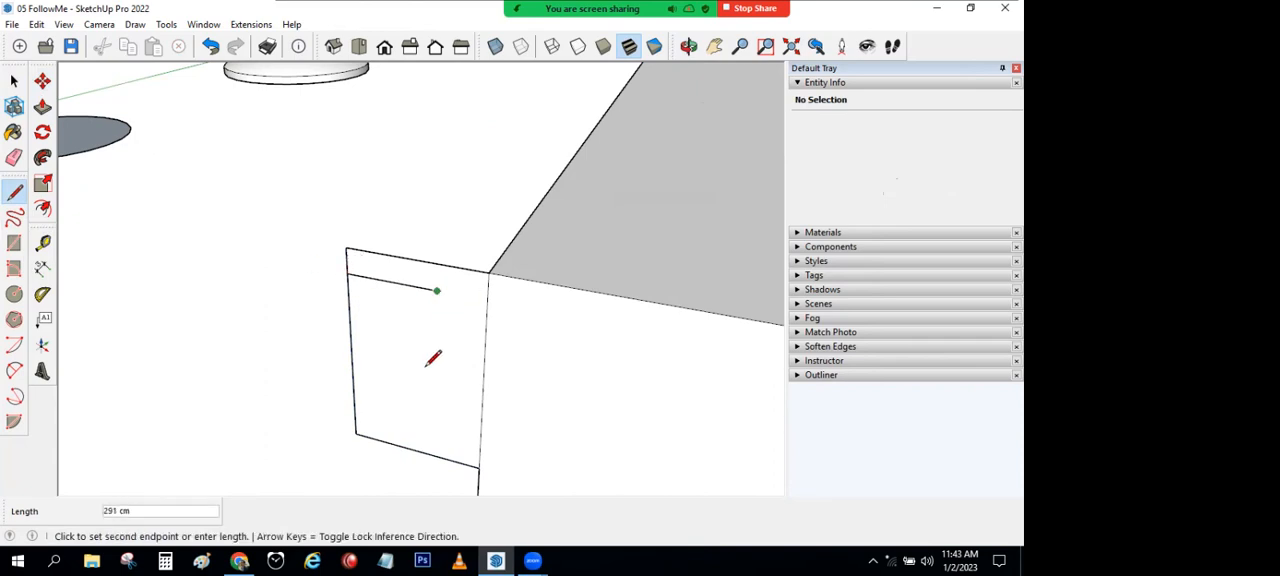
click(462, 403)
click(459, 462)
Step: Join the stepped line's upper run and riser with an arc of about 62 cm bulge and erase the excess outline, leaving a moulding profile
click(14, 371)
click(435, 374)
key(Escape)
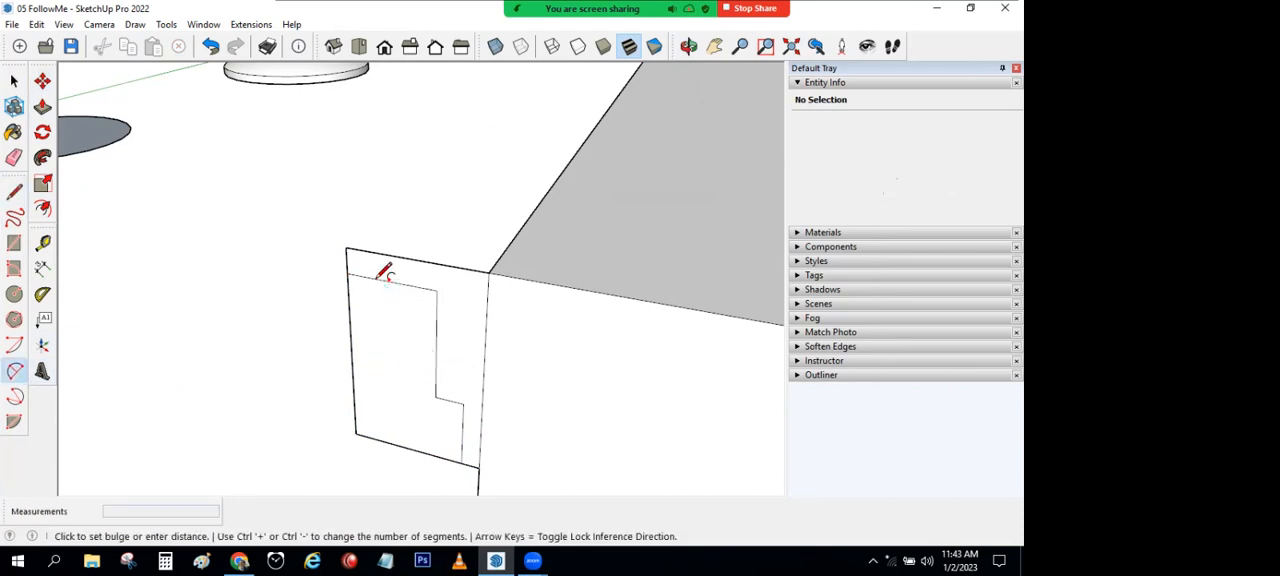
click(368, 278)
click(435, 365)
click(428, 322)
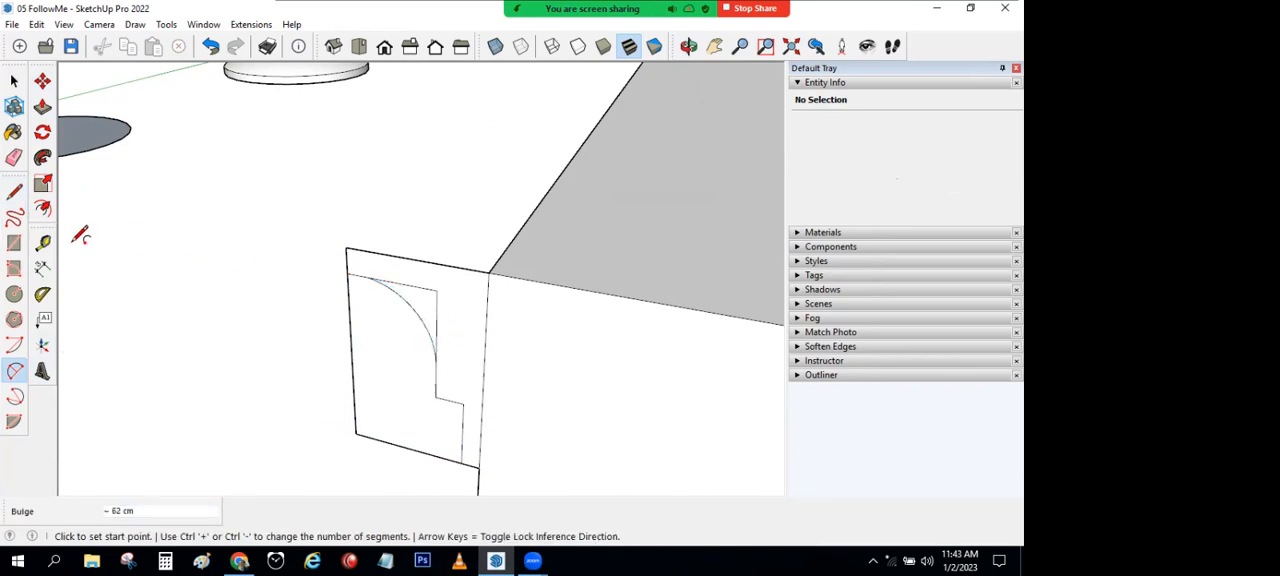
click(14, 157)
mouse_move(356, 269)
mouse_down()
mouse_move(438, 293)
mouse_move(400, 448)
mouse_move(337, 394)
mouse_move(330, 370)
mouse_up()
click(14, 83)
Step: Sweep the moulding profile by hand along the block's top edges with Follow Me, and undo the sweep
scroll(429, 271, down, 5)
shift+middle_drag(429, 271, 205, 245)
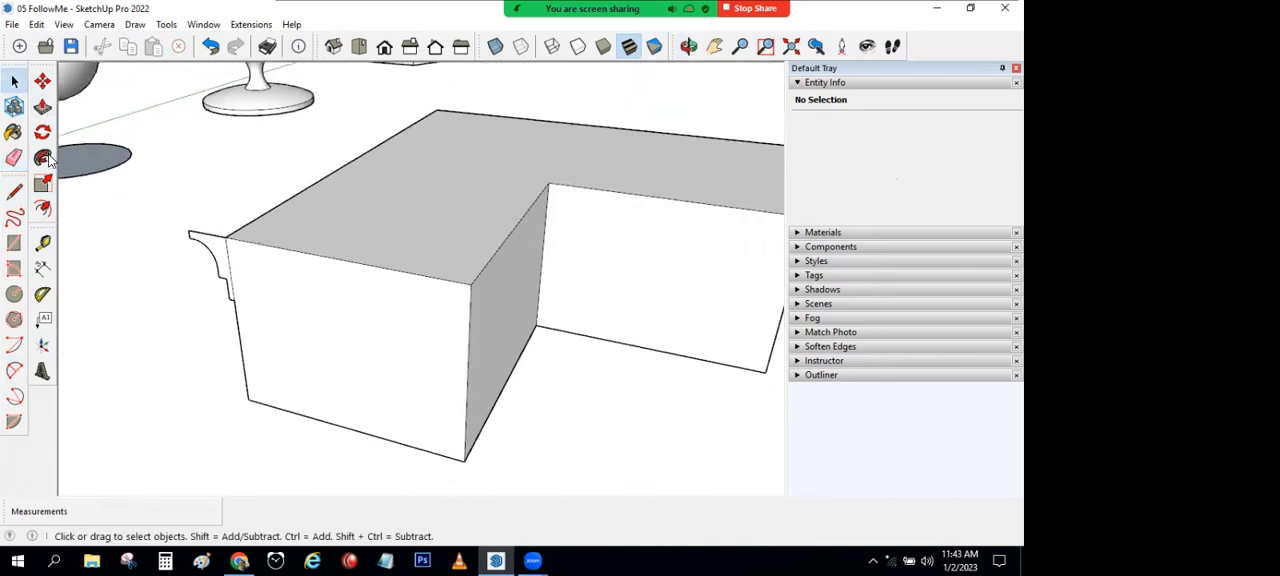
click(42, 157)
click(215, 255)
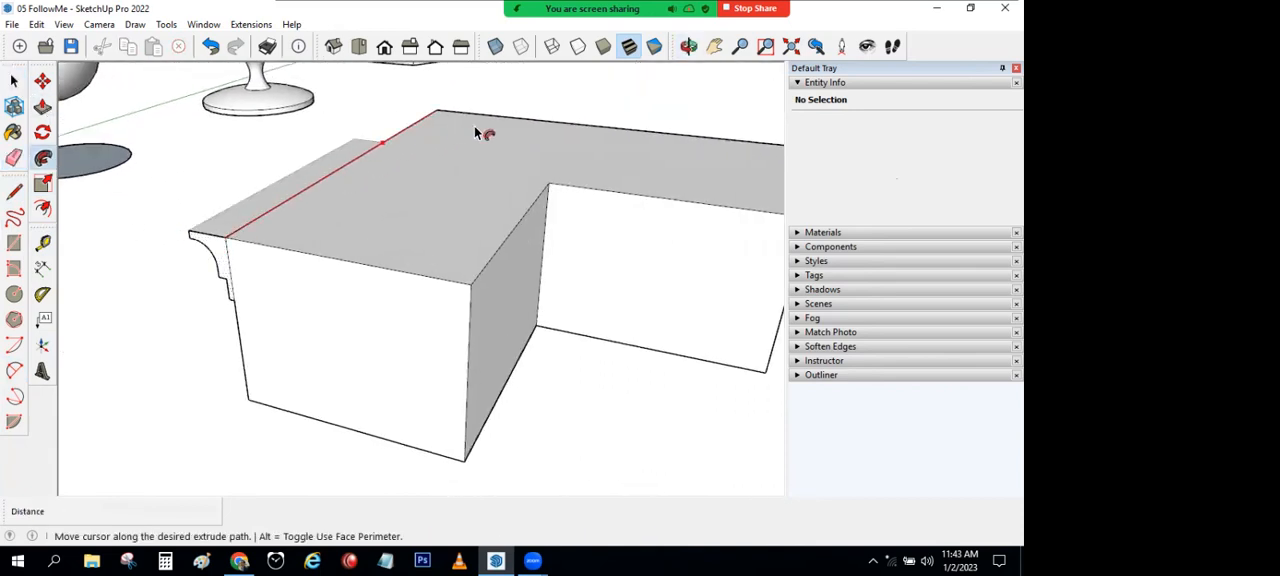
middle_drag(568, 178, 729, 220)
middle_drag(763, 289, 643, 180)
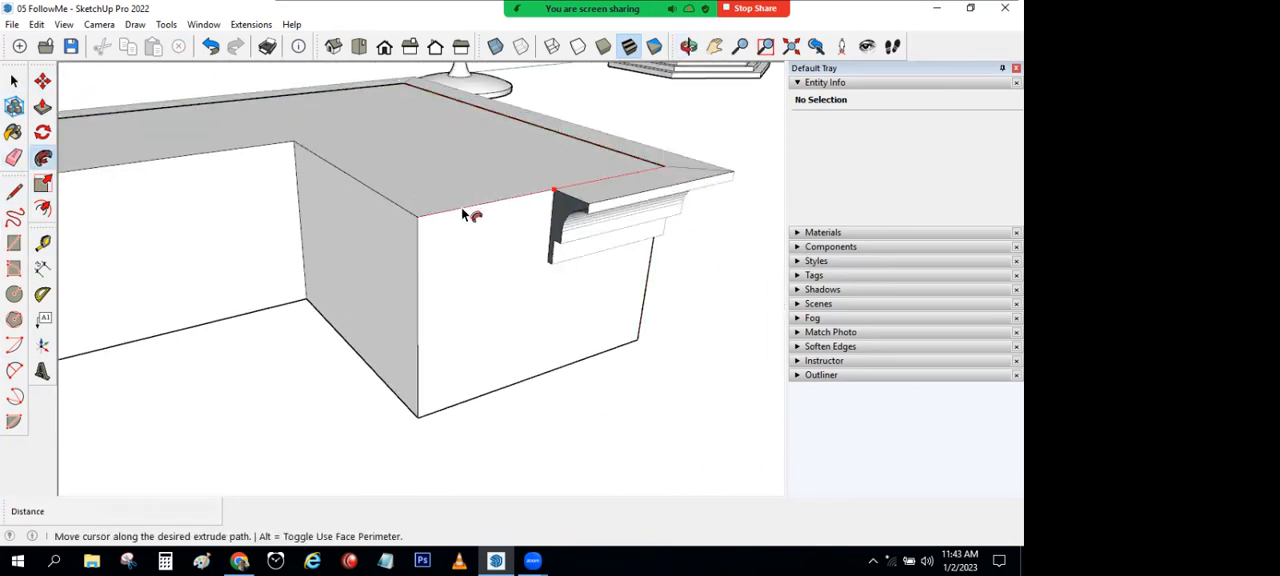
click(645, 352)
middle_drag(629, 414, 786, 463)
click(14, 80)
key(ctrl+z)
Step: Sweep the moulding profile around the whole perimeter of the L-shaped block's top face with Follow Me
scroll(171, 231, down, 4)
shift+middle_drag(540, 298, 229, 429)
scroll(290, 345, up, 3)
middle_drag(290, 345, 336, 282)
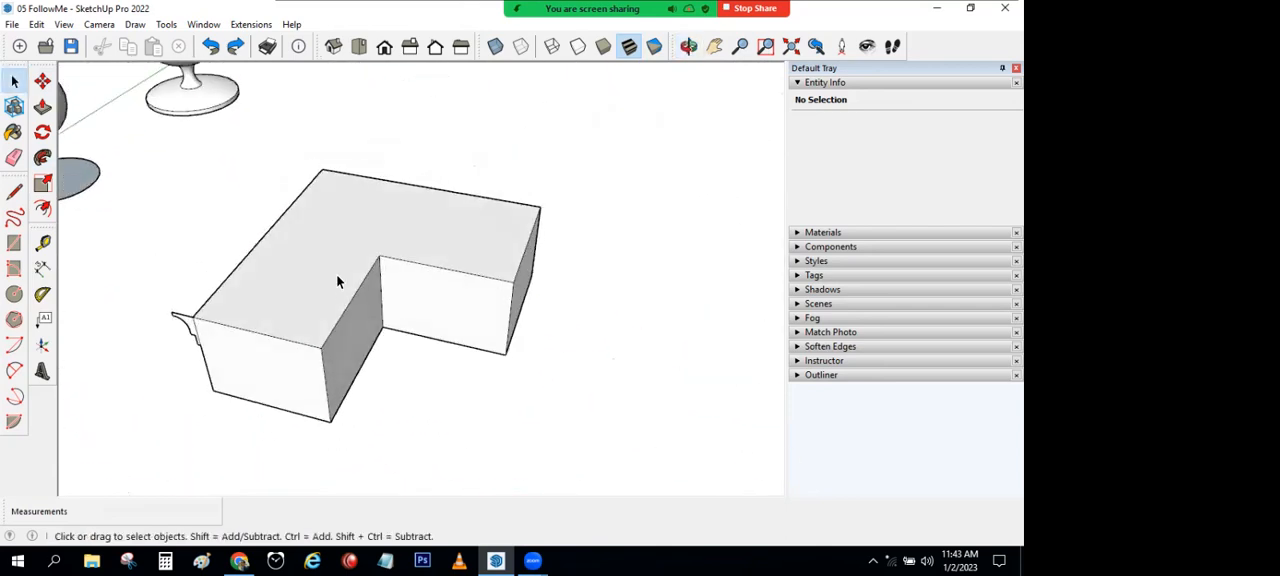
click(336, 282)
click(42, 157)
click(189, 332)
middle_drag(346, 436, 120, 120)
click(18, 88)
Step: Draw a stepped profile in the lower outer corner of the block's end face, with risers about 478 cm and 252 cm high
scroll(218, 226, up, 4)
scroll(217, 240, down, 4)
middle_drag(216, 242, 122, 251)
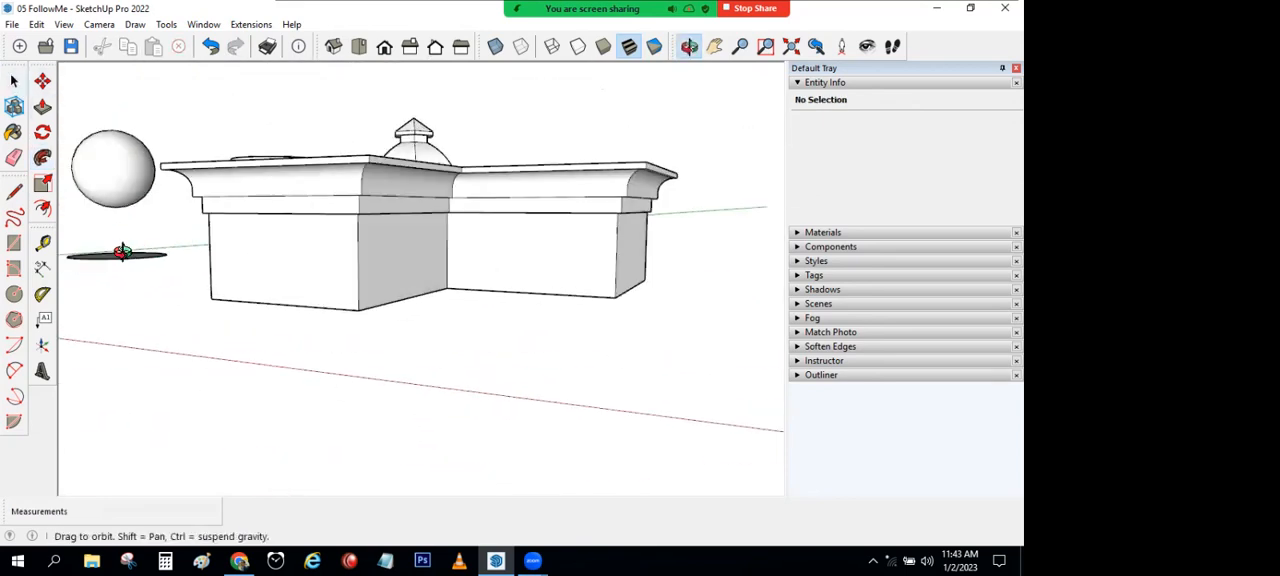
scroll(206, 285, up, 5)
click(14, 190)
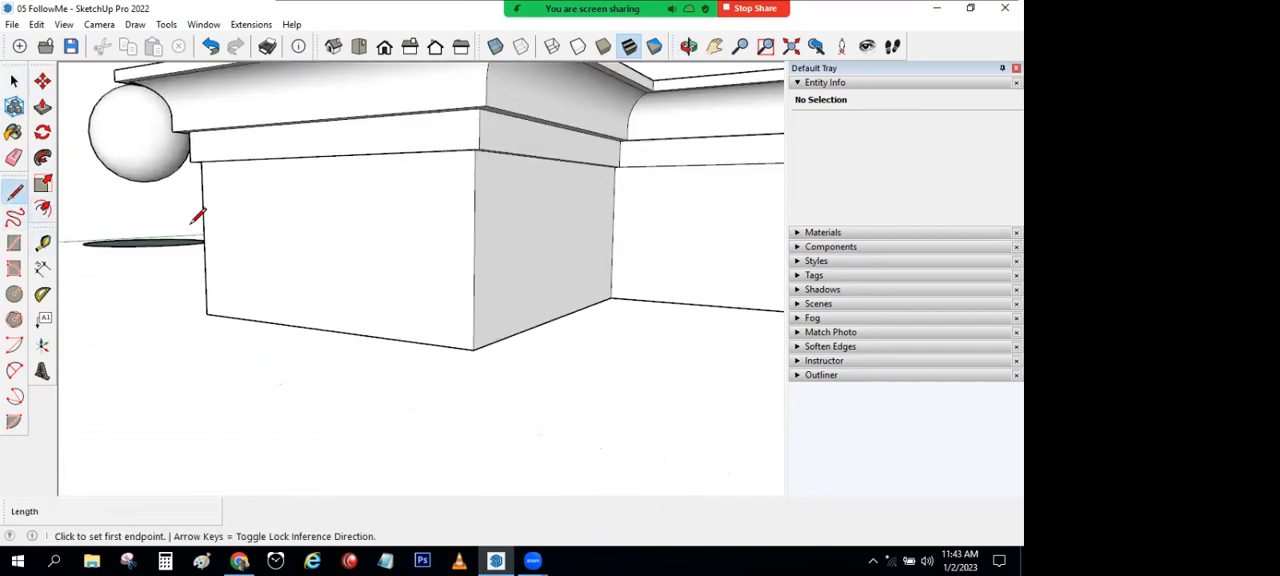
click(203, 226)
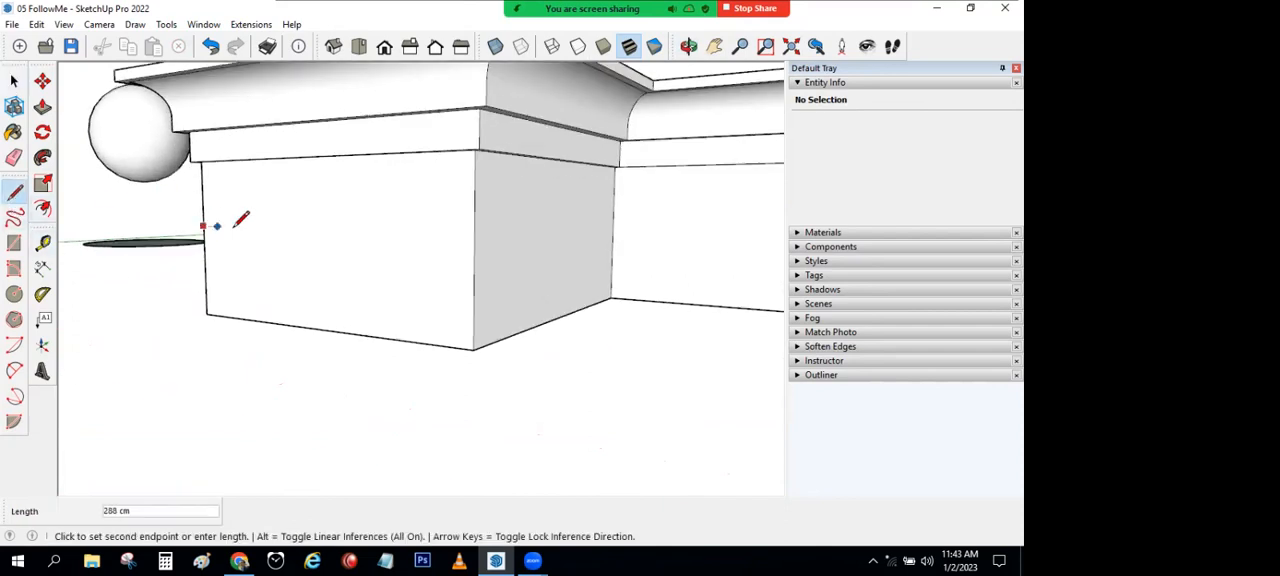
click(252, 288)
click(252, 318)
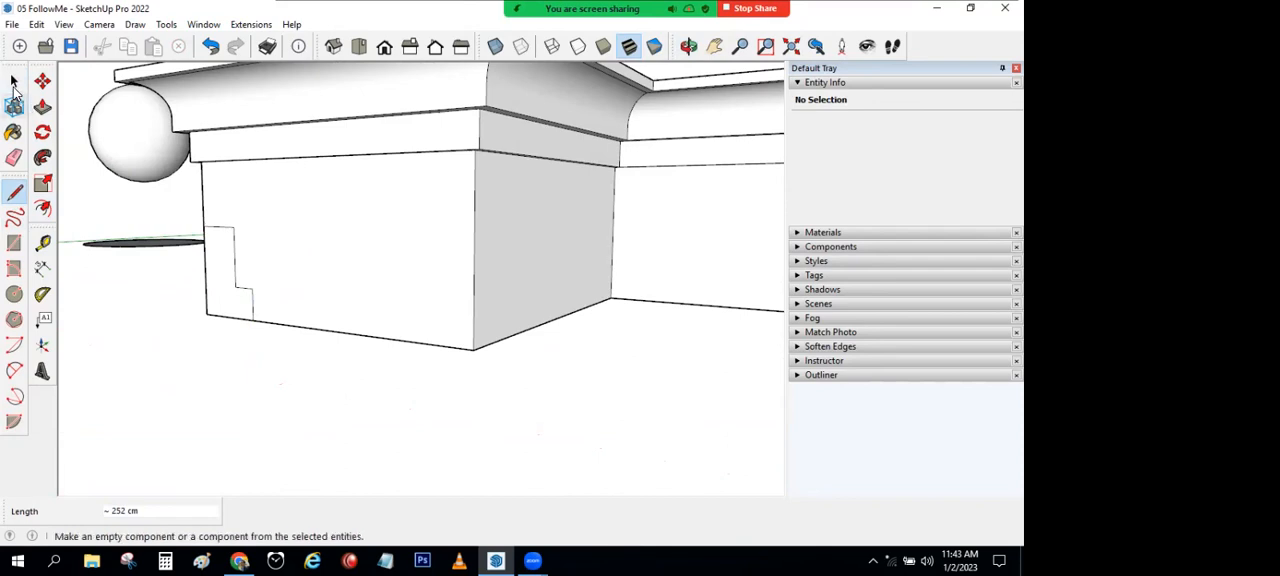
Step: Cut the stepped profile around the block's base by sweeping it along the bottom face's perimeter with Follow Me
click(14, 80)
middle_drag(419, 461, 411, 335)
click(410, 330)
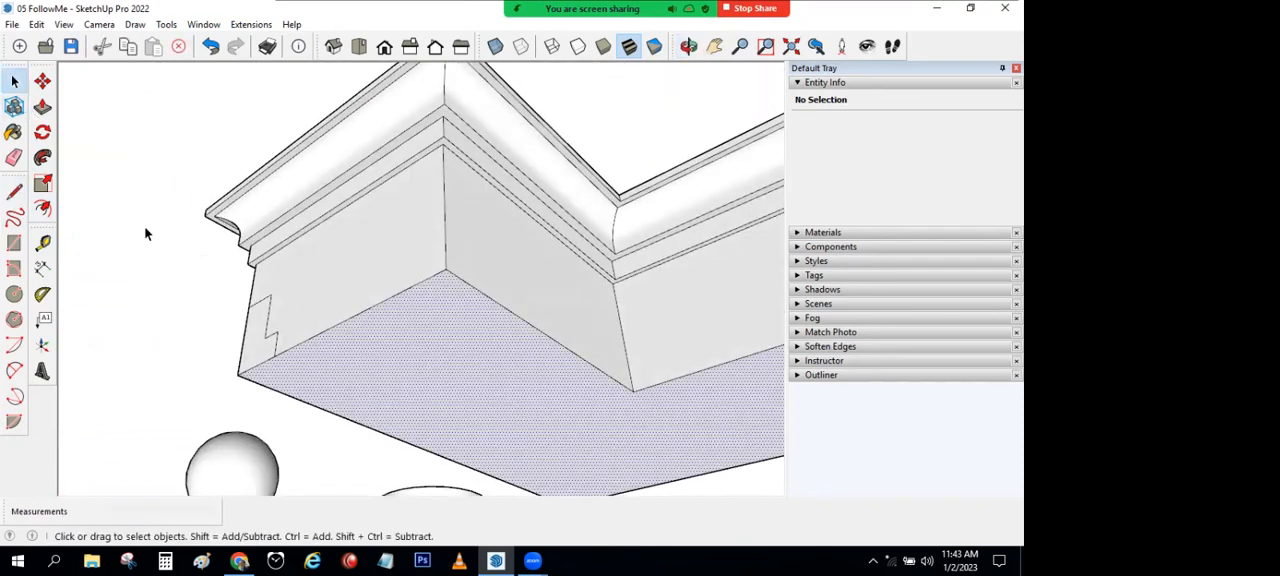
click(42, 158)
click(266, 340)
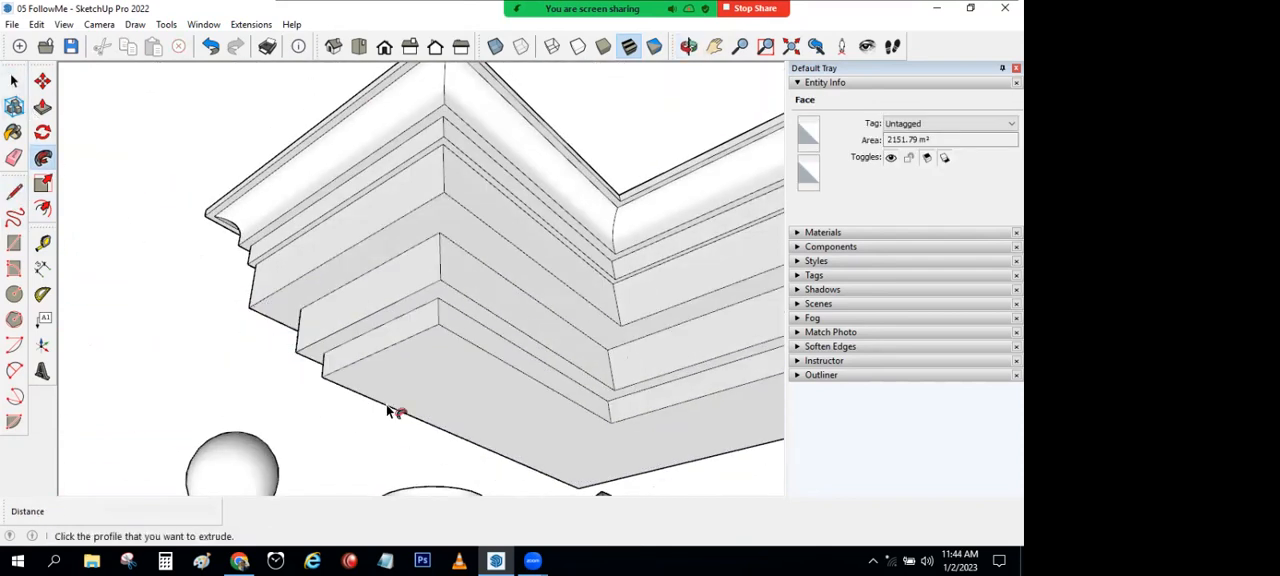
scroll(400, 415, down, 4)
scroll(400, 390, down, 2)
middle_drag(374, 337, 357, 398)
middle_drag(562, 387, 457, 368)
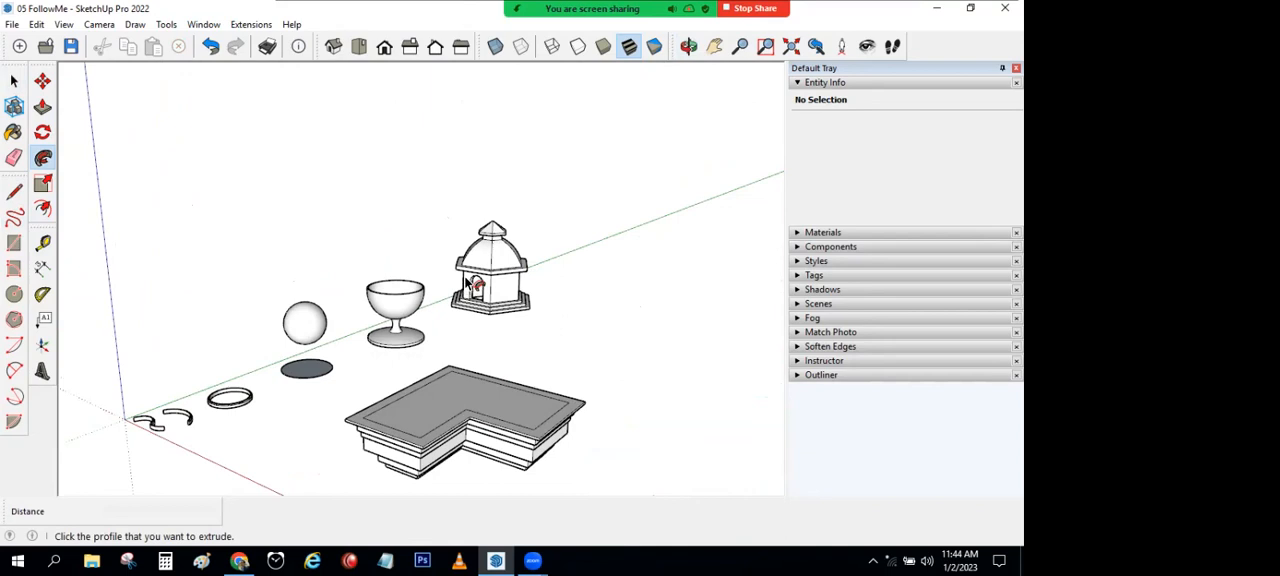
key(space)
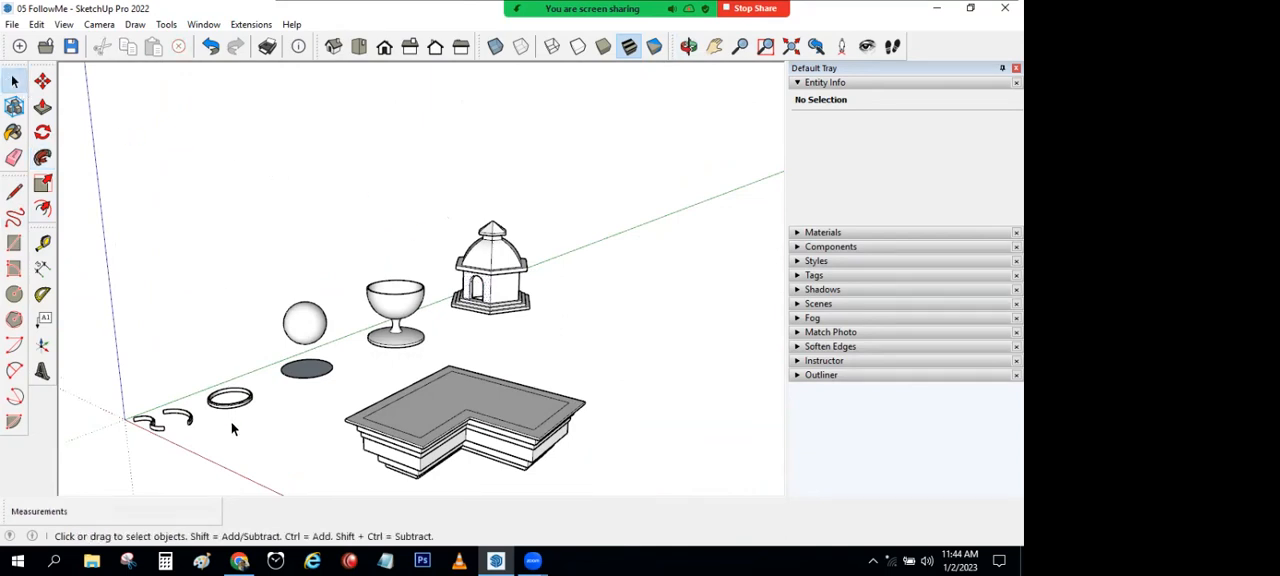
Step: Start a new model and draw a 1000 by 500 mm rectangle on the ground near the origin
key(ctrl+n)
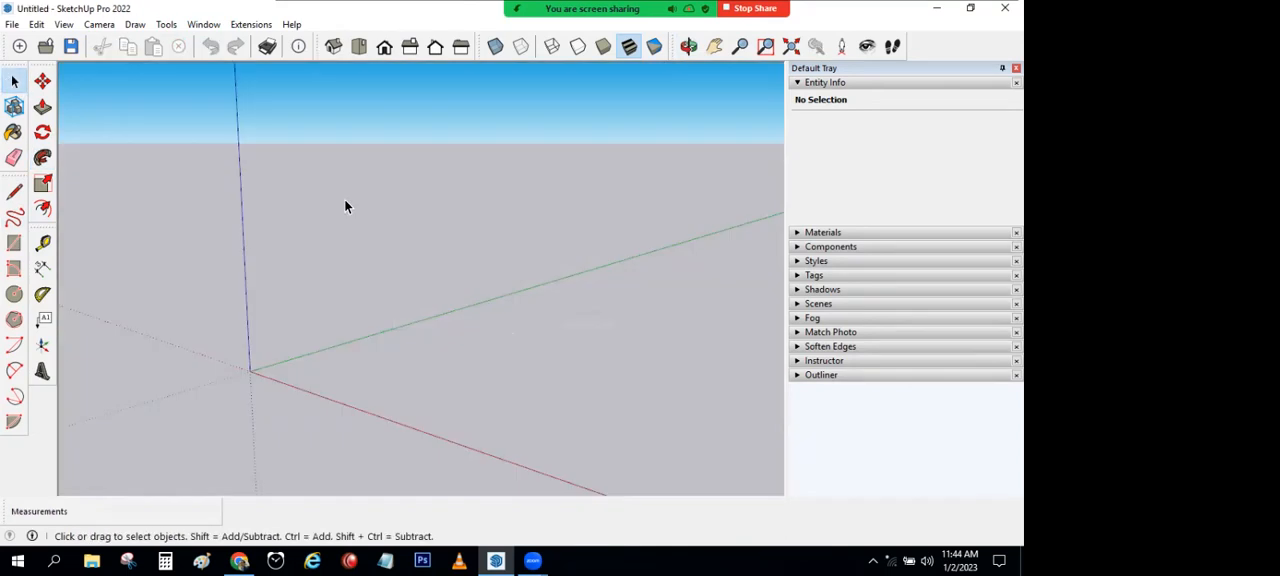
click(14, 243)
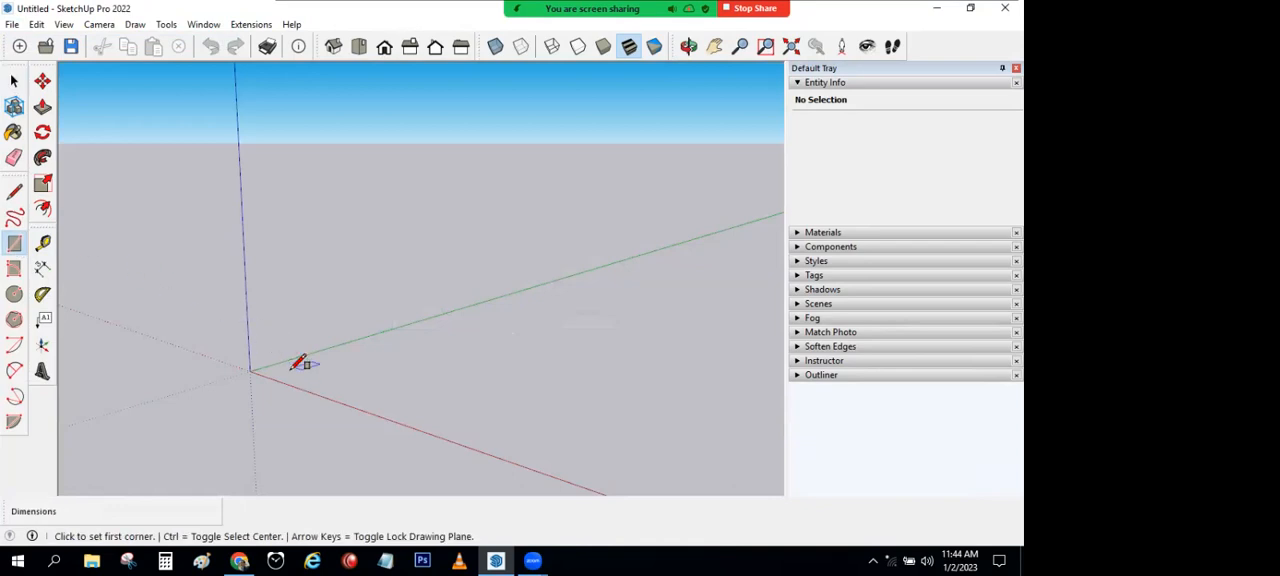
click(286, 370)
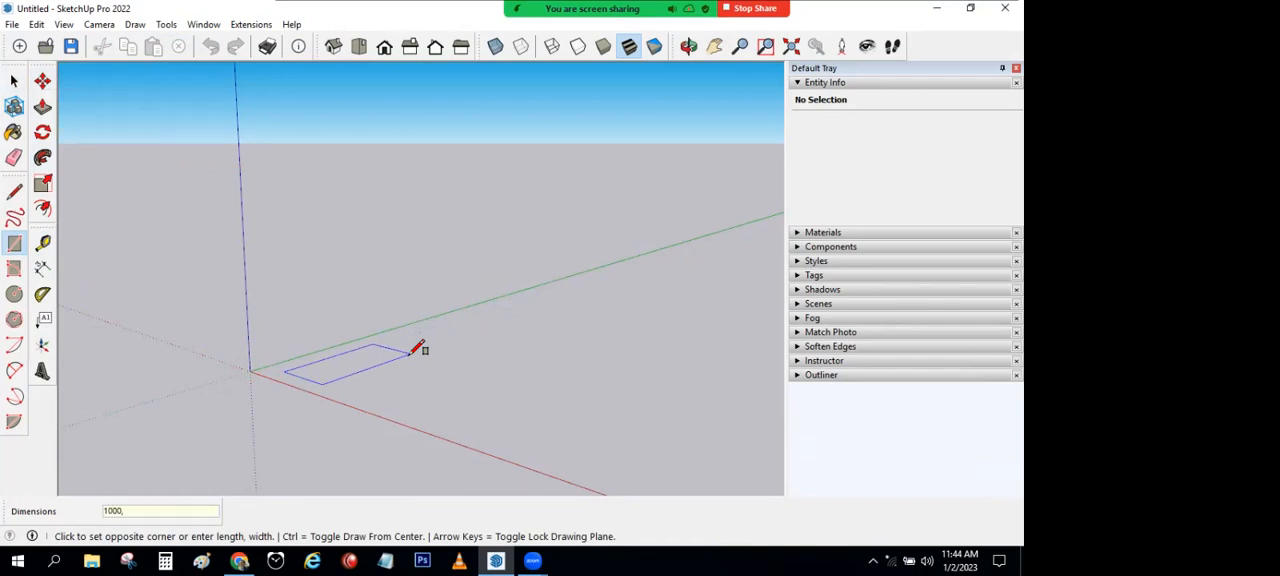
key(Return)
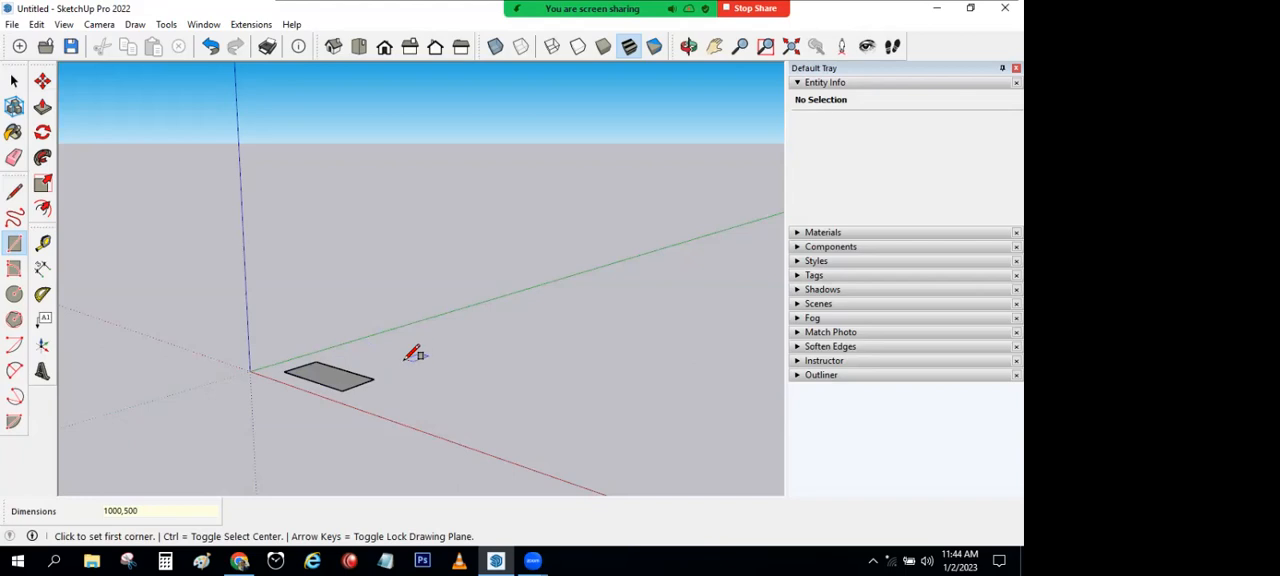
Step: Pull the rectangle up 500 mm into a box
scroll(412, 353, up, 2)
click(42, 107)
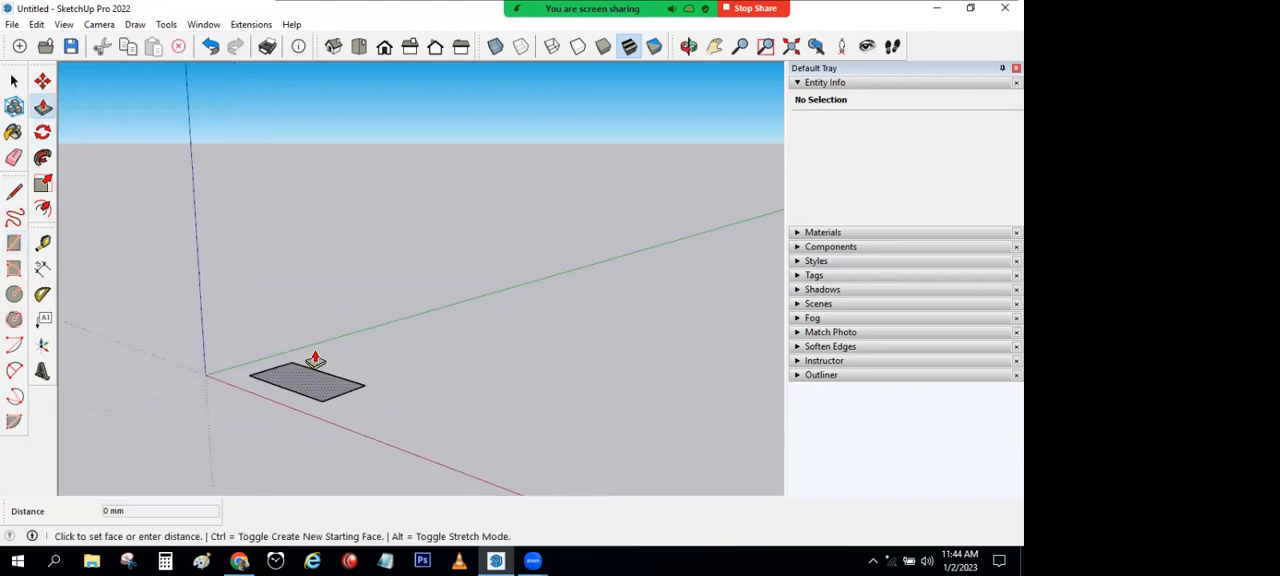
click(315, 360)
text(500)
key(Return)
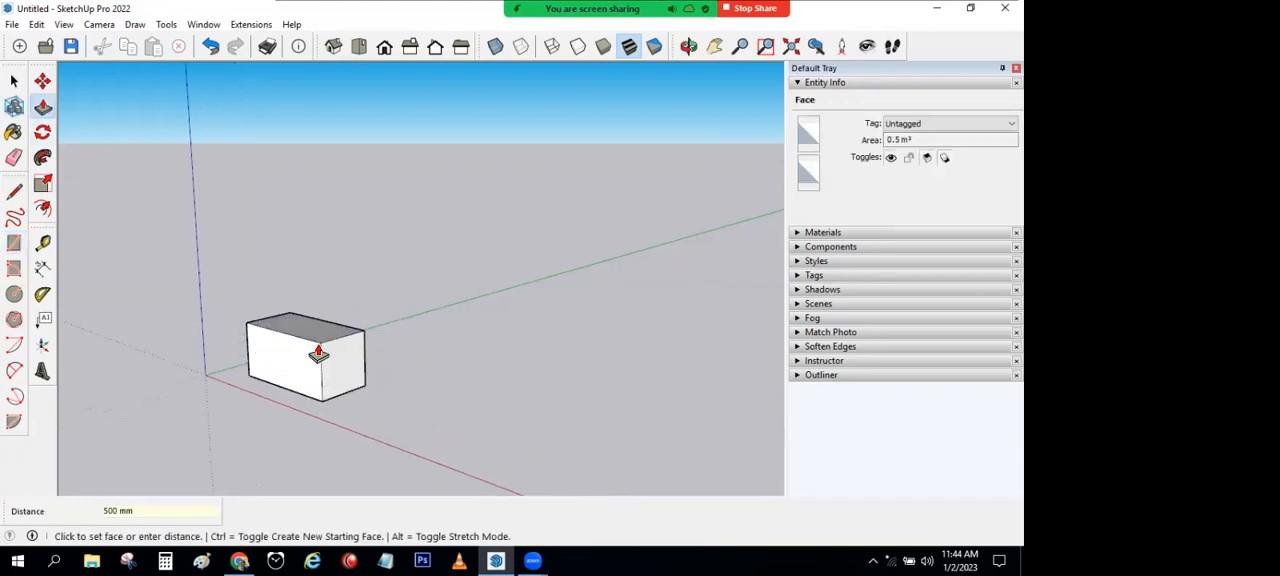
click(14, 80)
Step: Copy the whole box with the Move tool to a spot beside the original, and delete the copy
scroll(434, 246, down, 2)
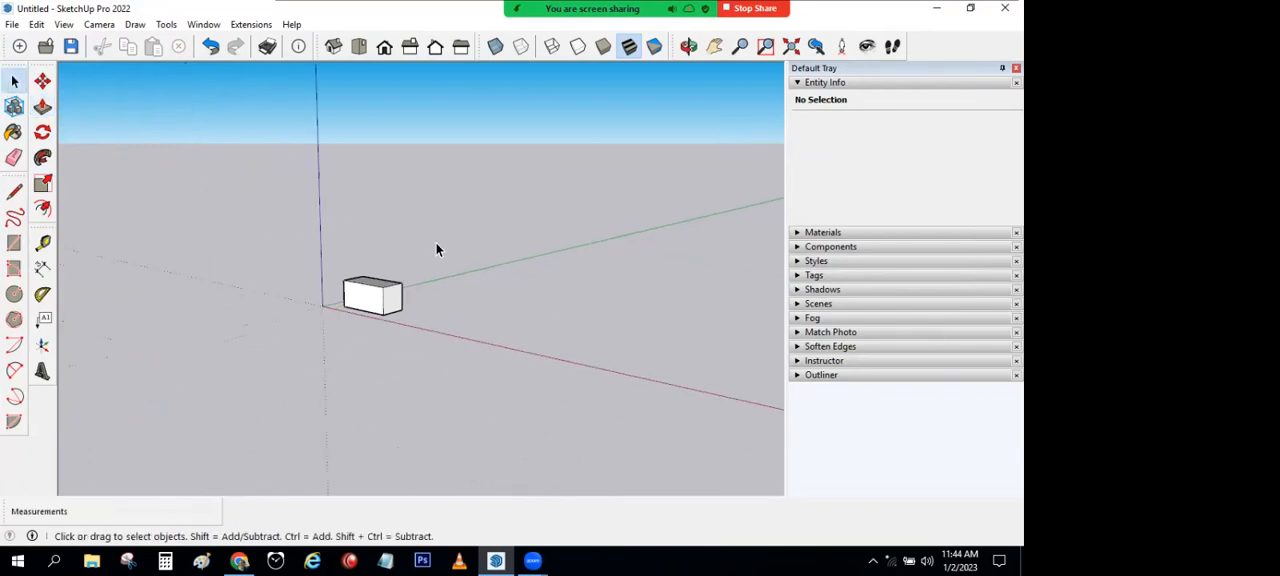
middle_drag(436, 243, 287, 290)
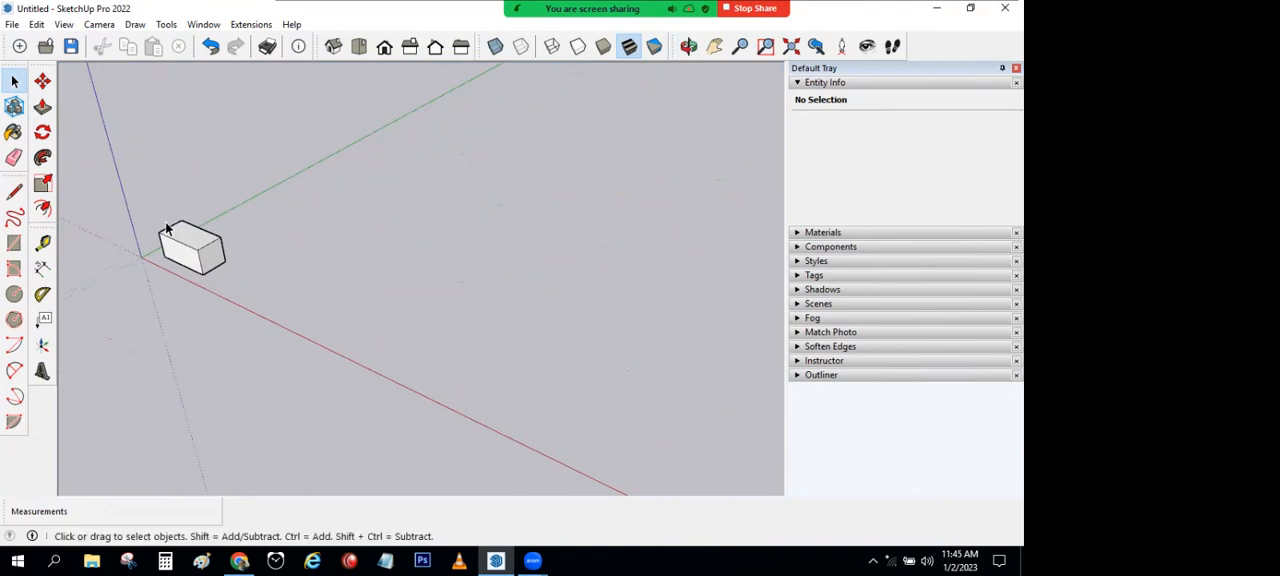
drag(231, 305, 231, 304)
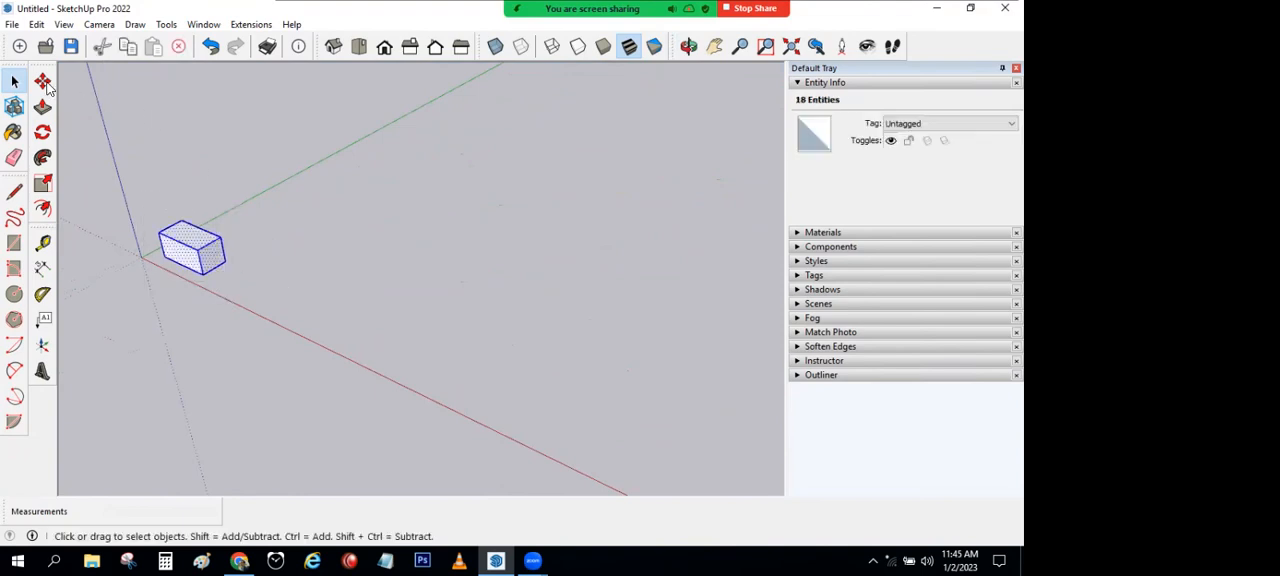
click(44, 84)
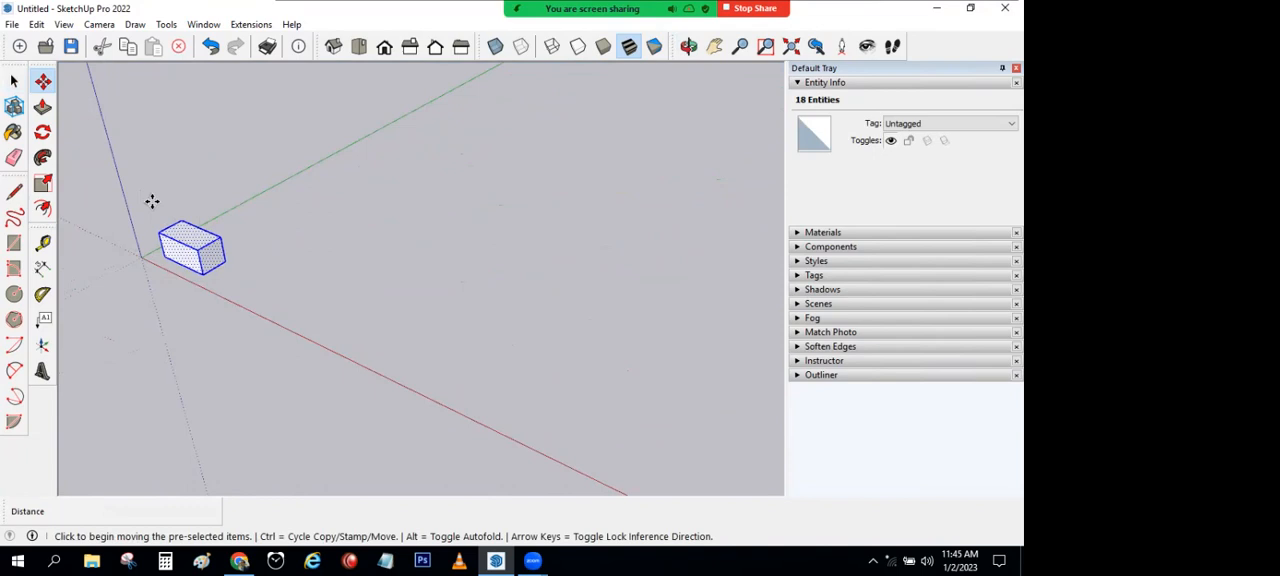
key(ctrl)
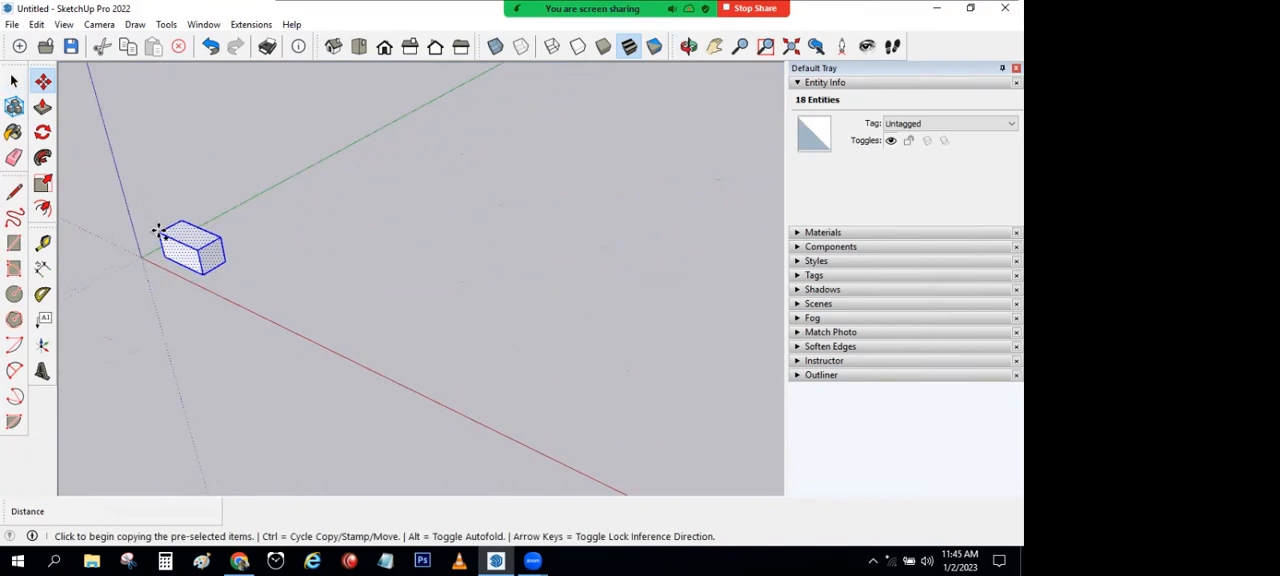
click(158, 231)
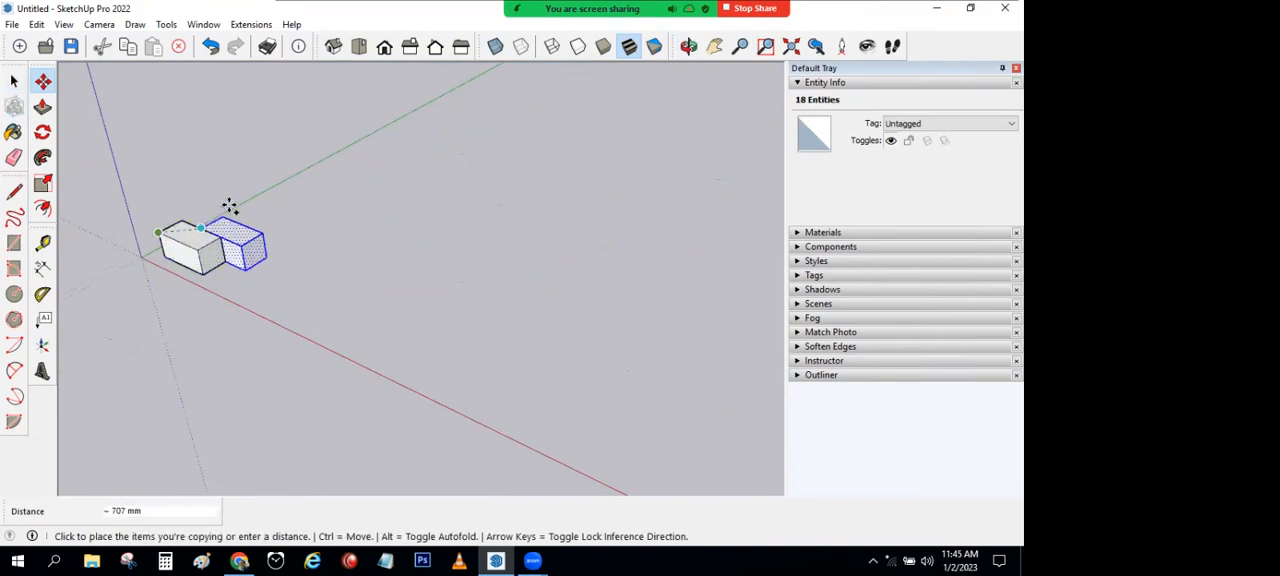
click(256, 189)
click(14, 80)
key(Delete)
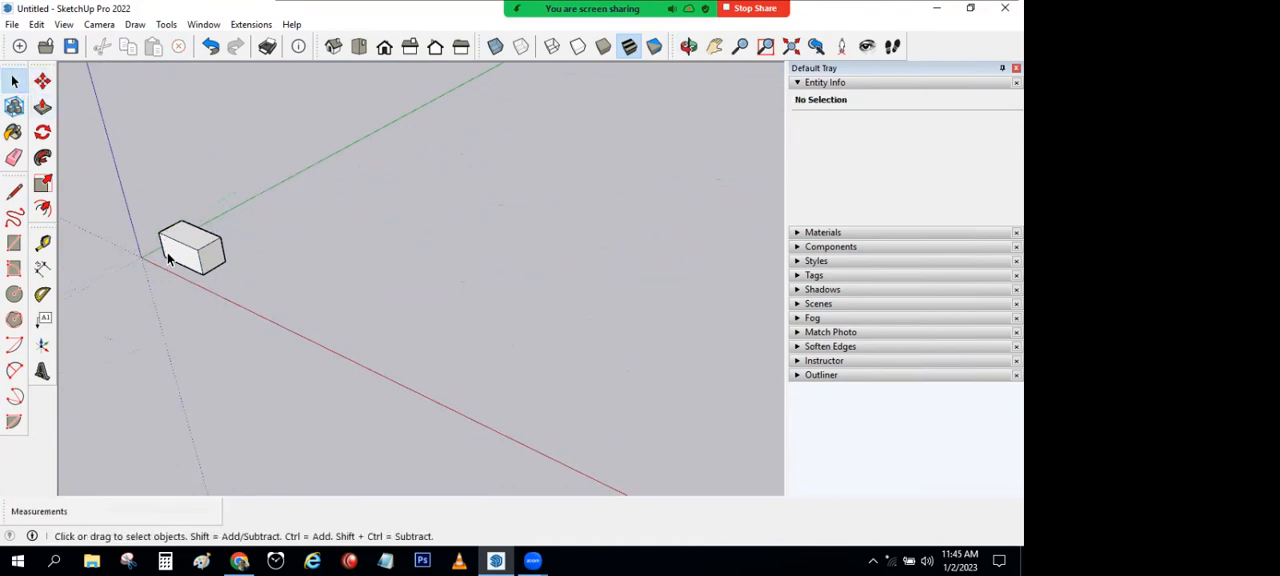
Step: Copy the whole box 1000 mm along the green axis with the Move tool, and undo the copy
click(203, 253)
click(42, 81)
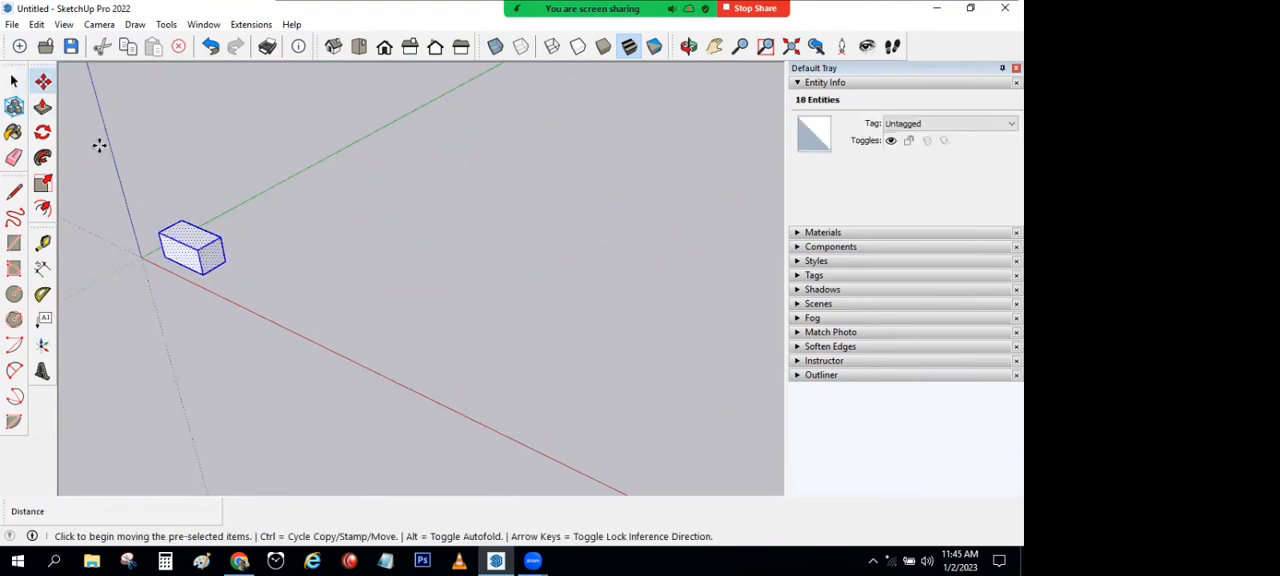
click(158, 232)
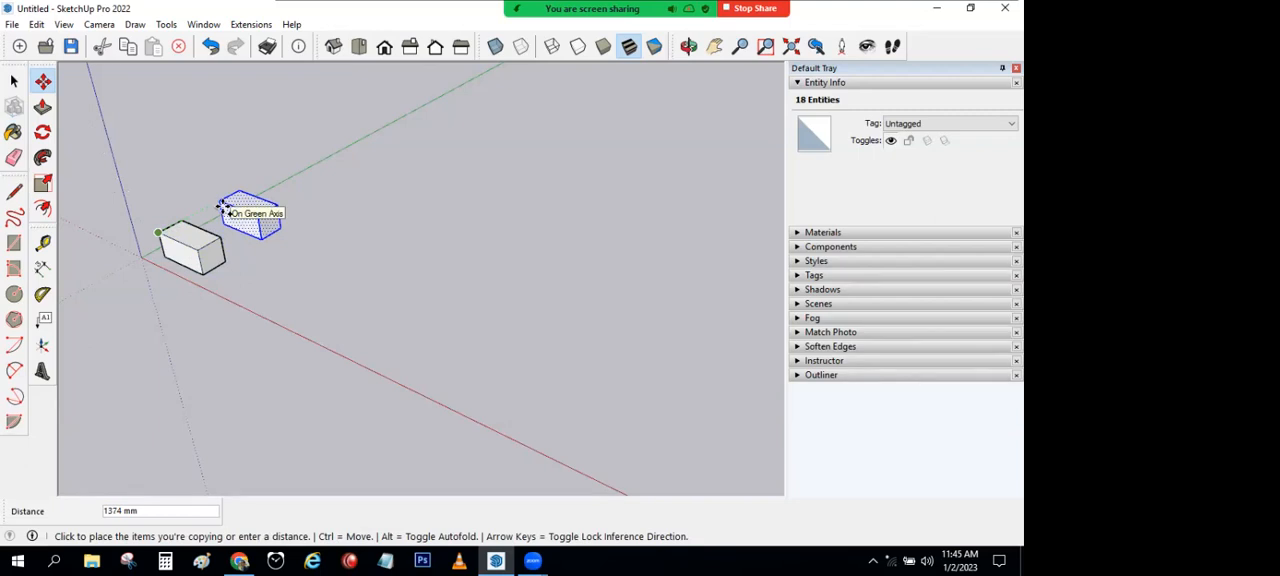
text(1000)
key(Return)
key(space)
key(ctrl+z)
Step: Make a copy of the whole box 1000 mm away along the green axis
middle_drag(197, 150, 317, 309)
scroll(312, 316, down, 1)
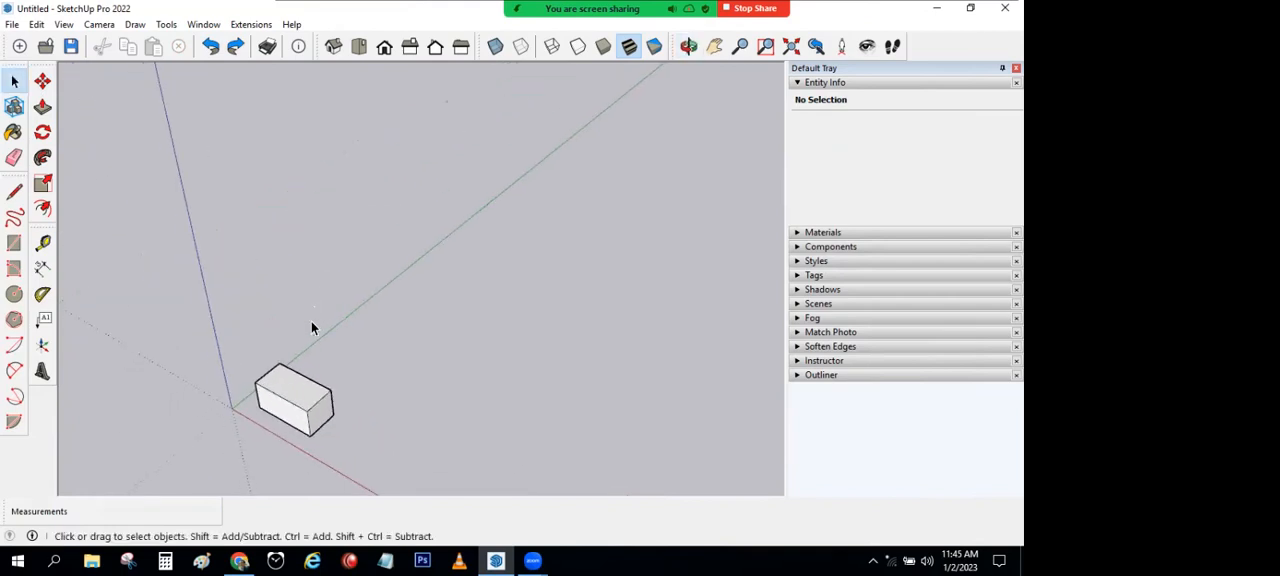
triple_click(298, 386)
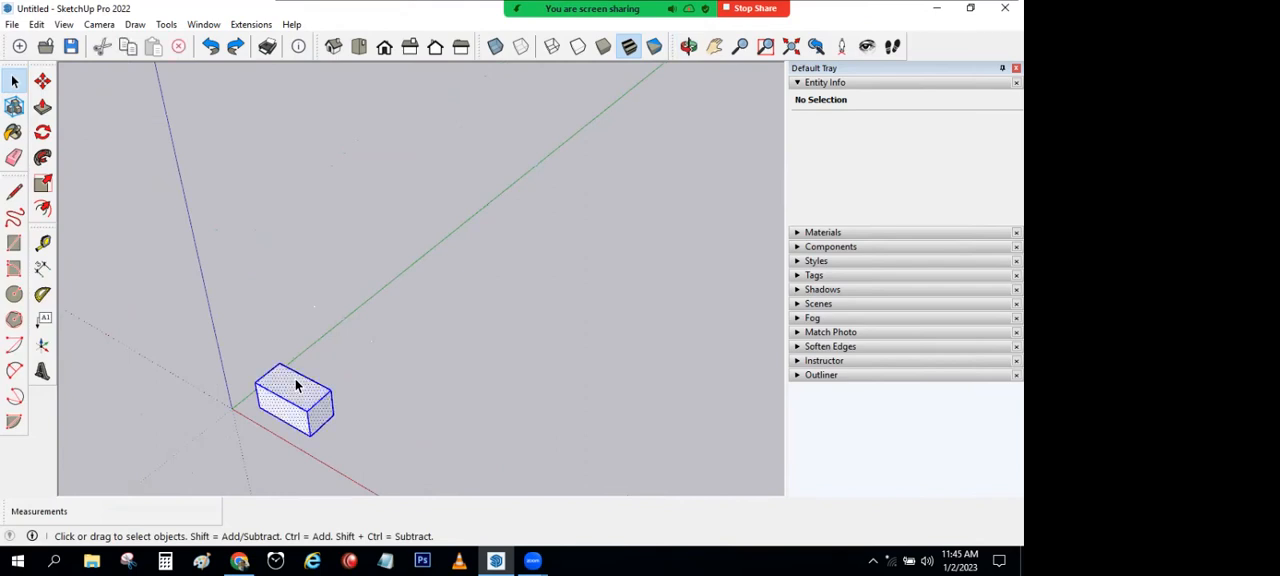
click(43, 82)
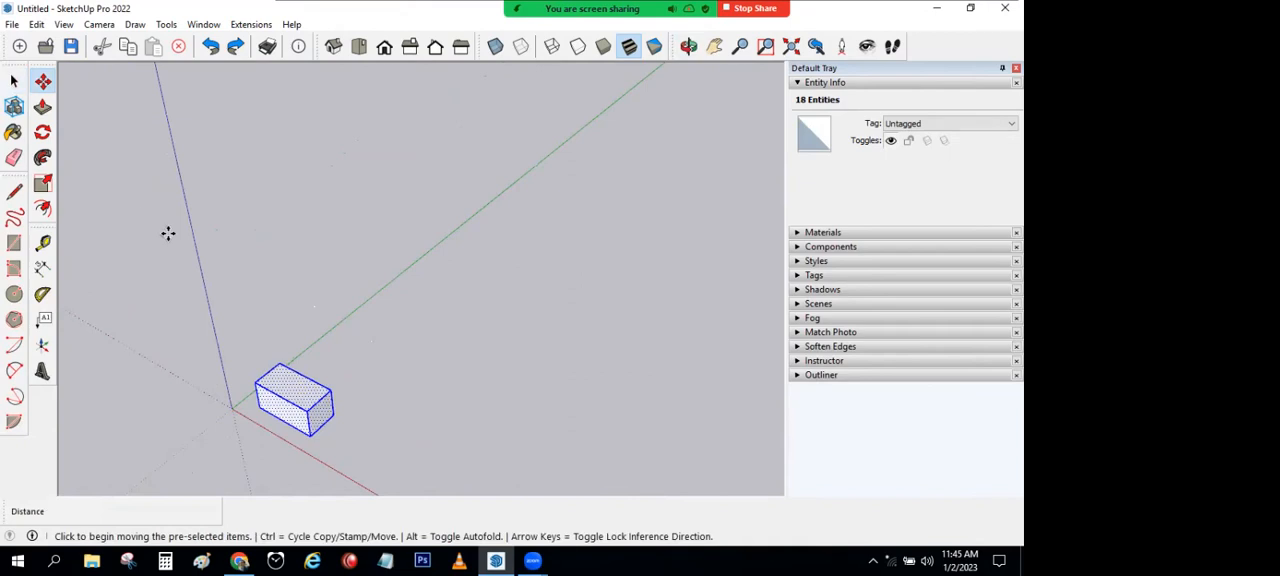
click(255, 383)
text(1000)
key(Return)
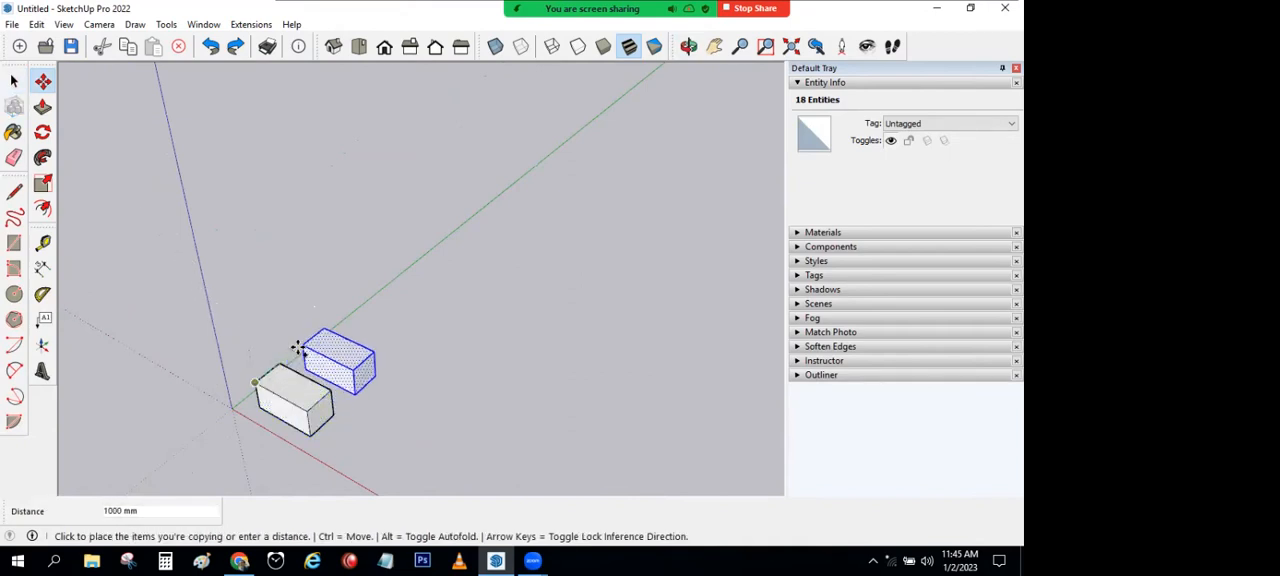
text(10)
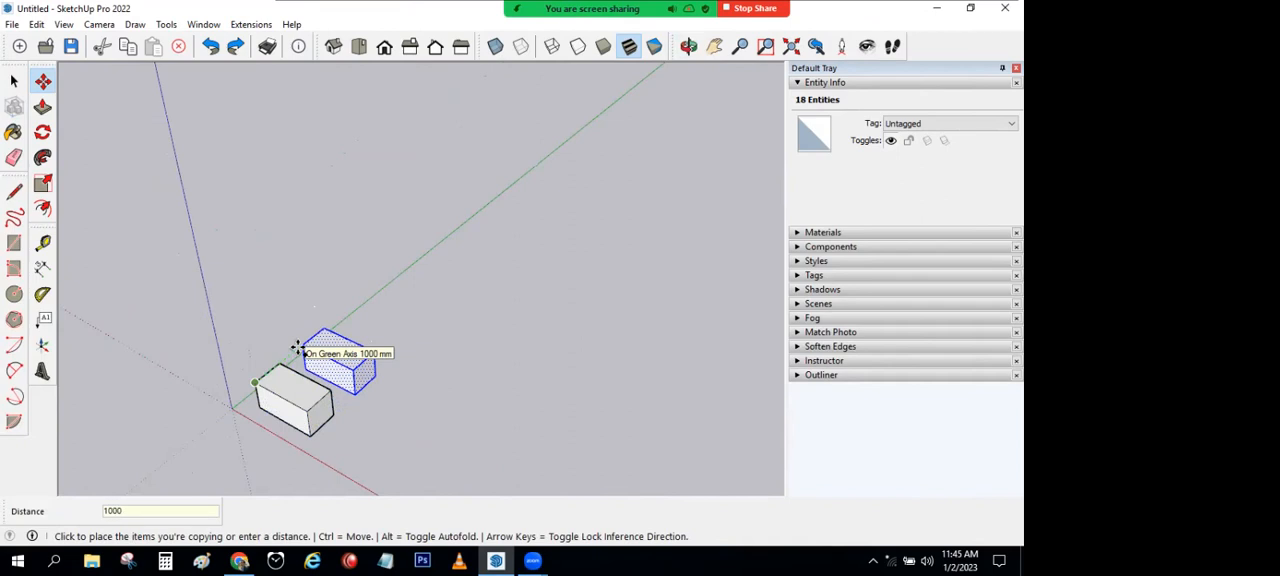
key(Return)
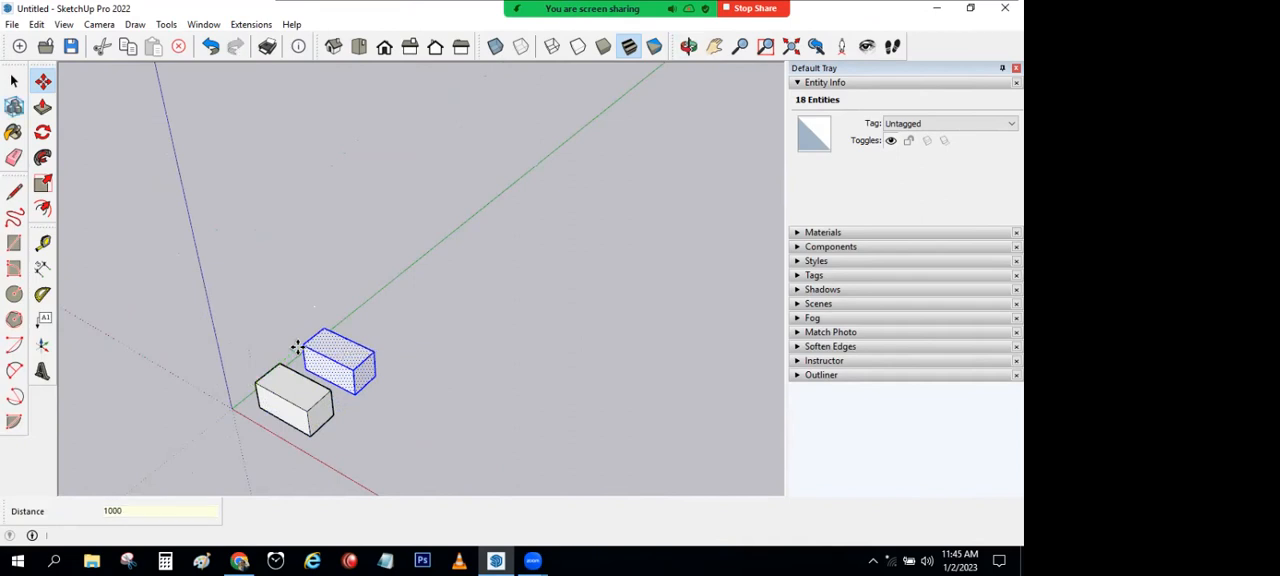
Step: Multiply the copy into an evenly spaced row with 9x, and undo the row of boxes
text(9x)
key(Return)
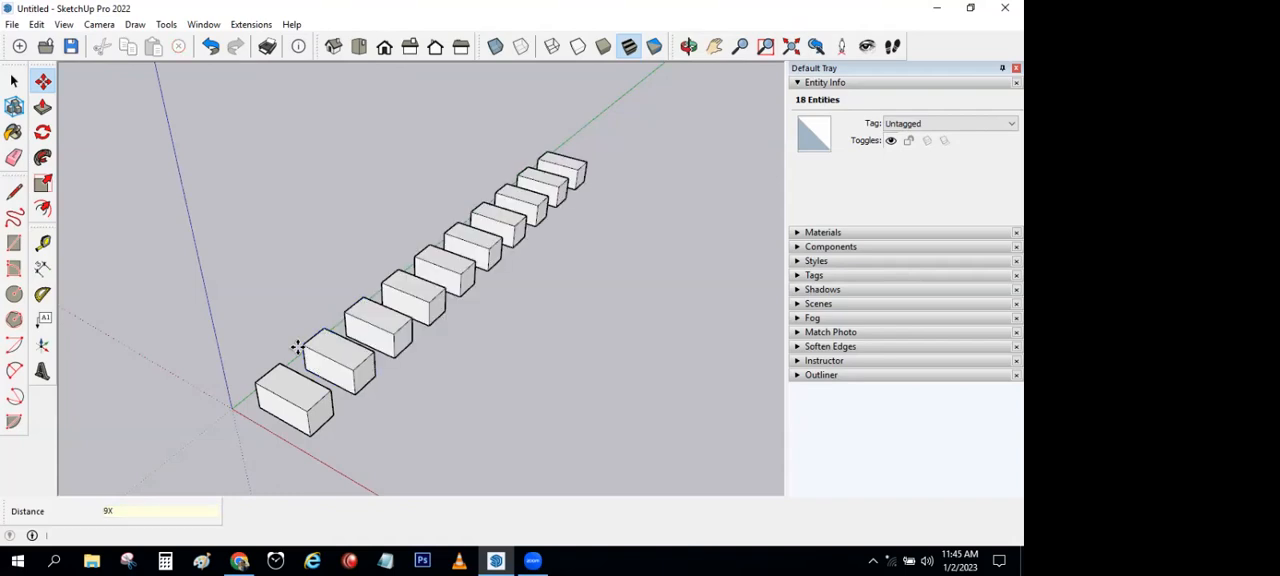
key(space)
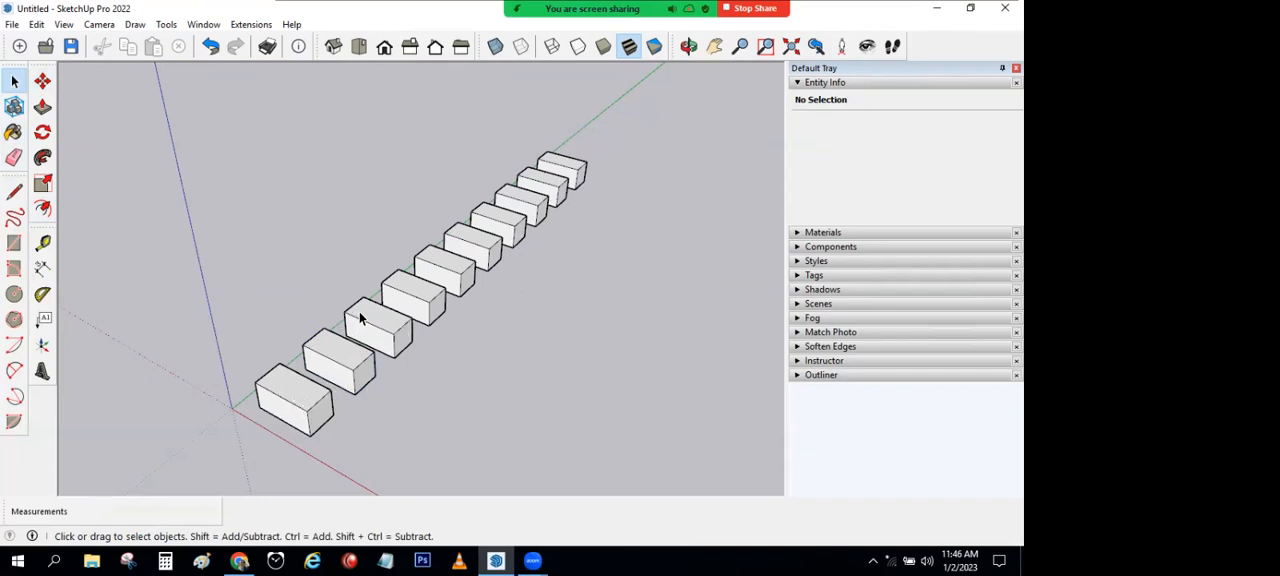
click(210, 46)
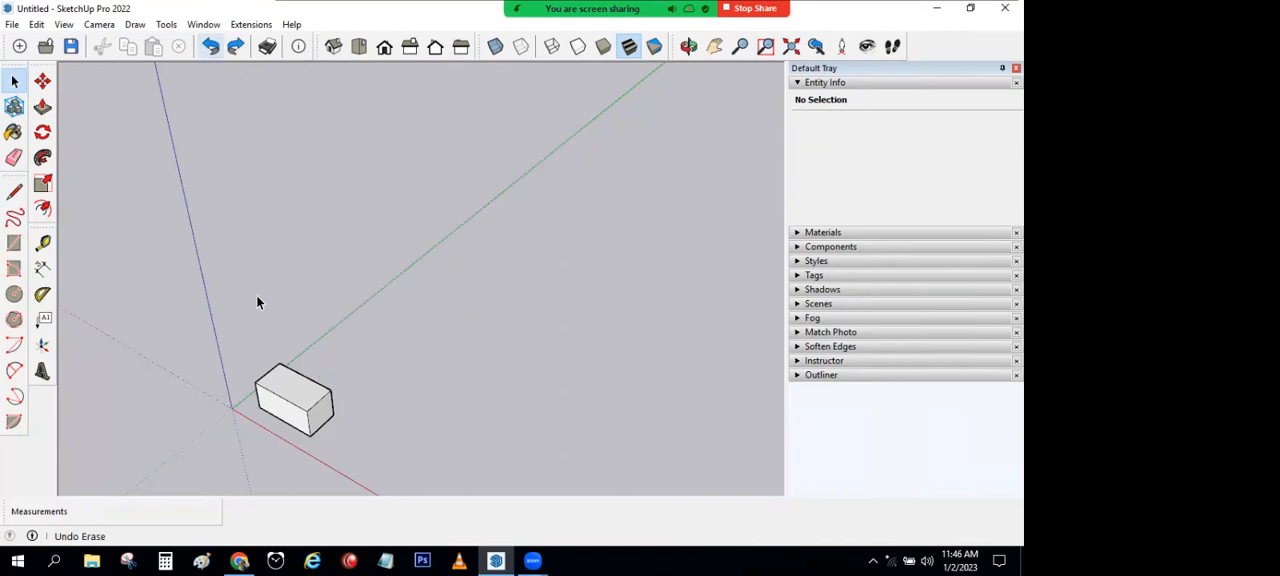
Step: Select the remaining box and copy it 1000 mm along the green axis again
click(286, 380)
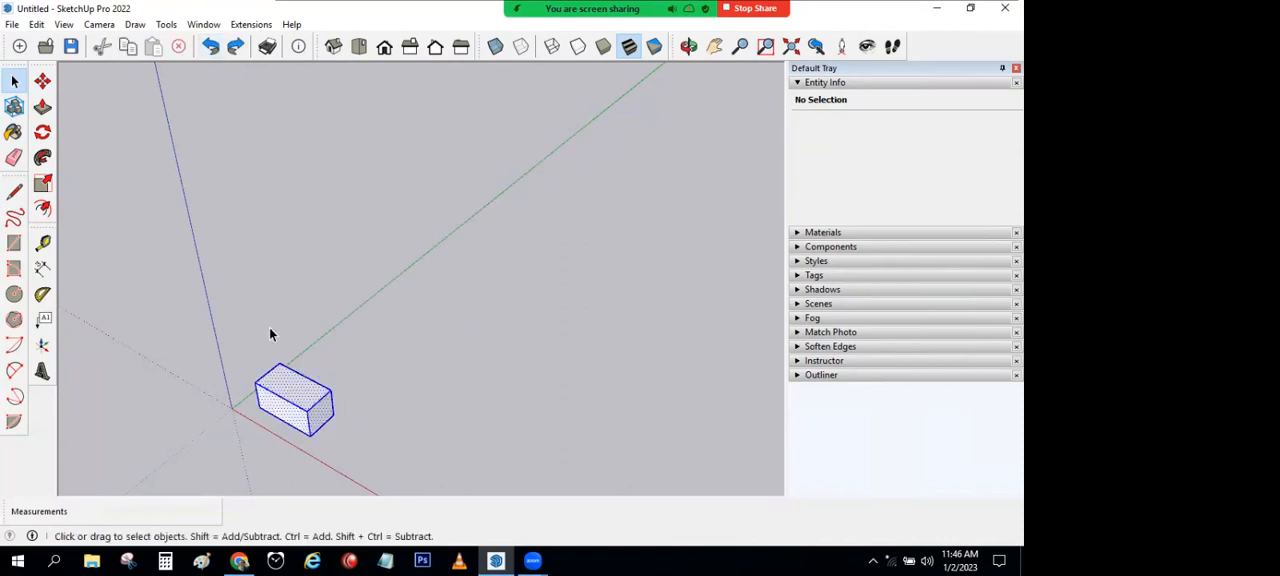
click(42, 81)
key(ctrl)
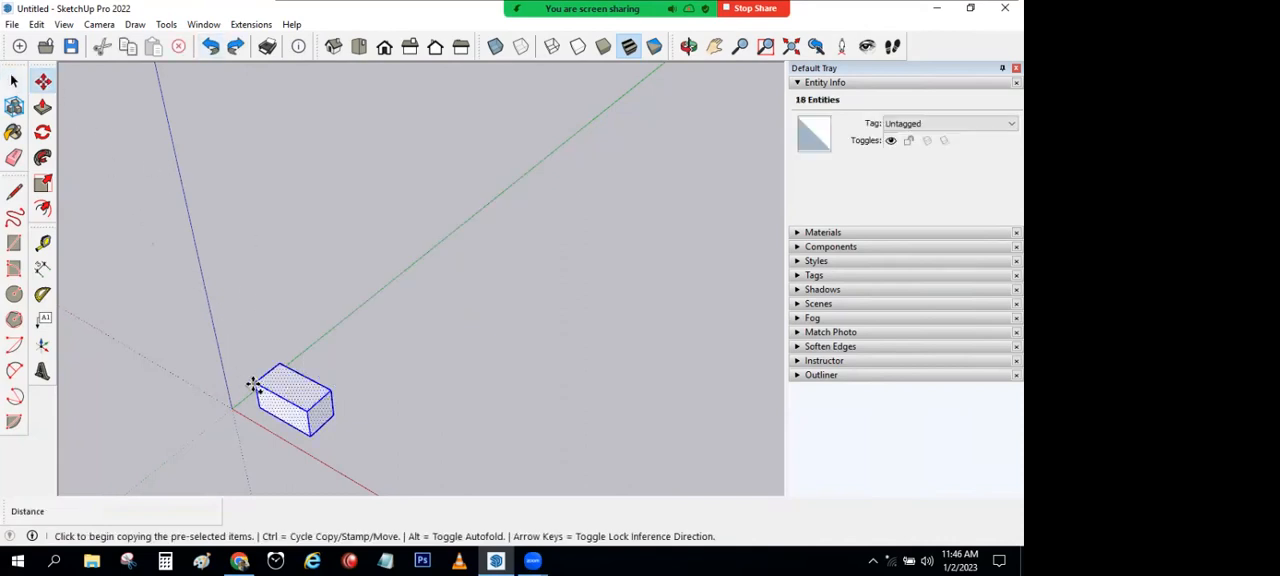
click(256, 381)
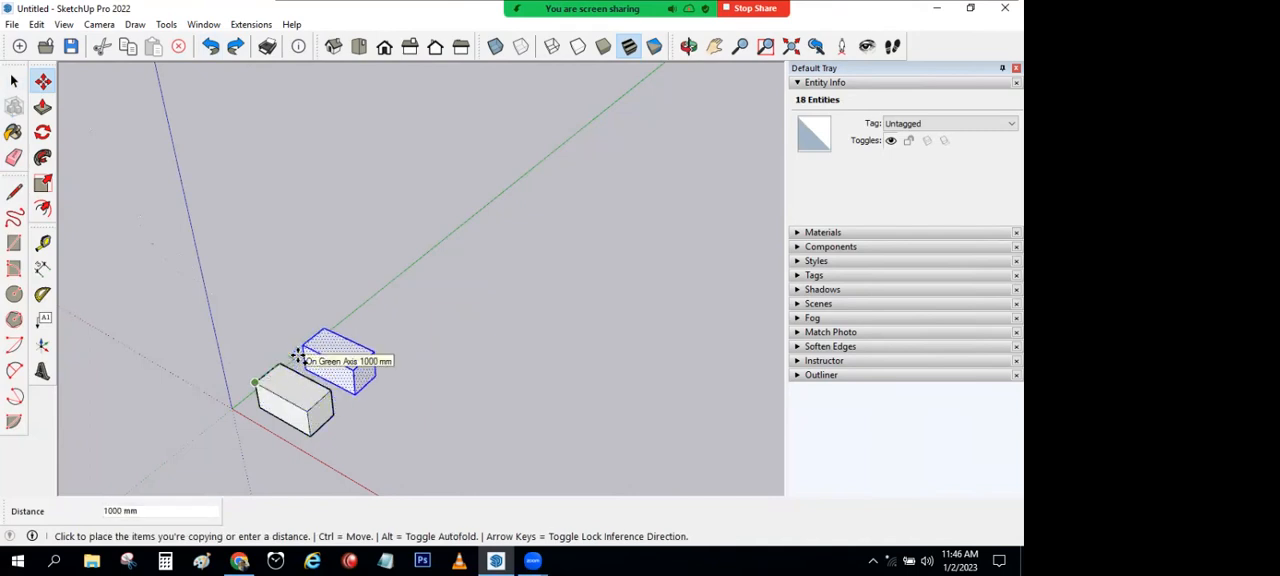
text(100)
key(Return)
Step: Array the new copy with 9x along the green axis, and undo the array
text(9x)
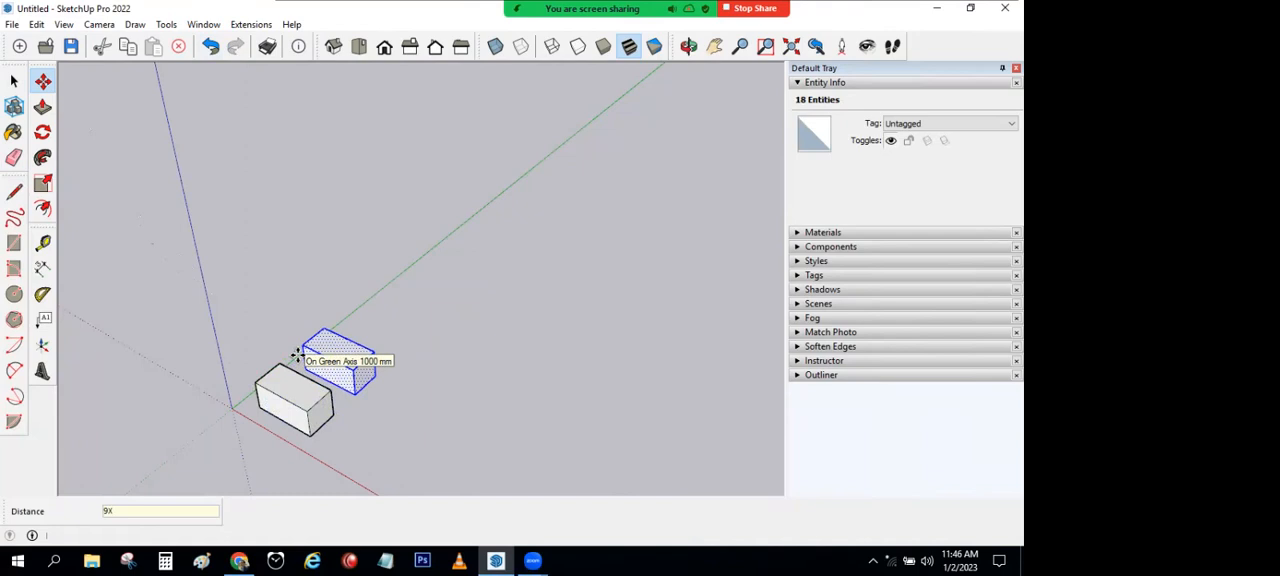
key(Return)
key(space)
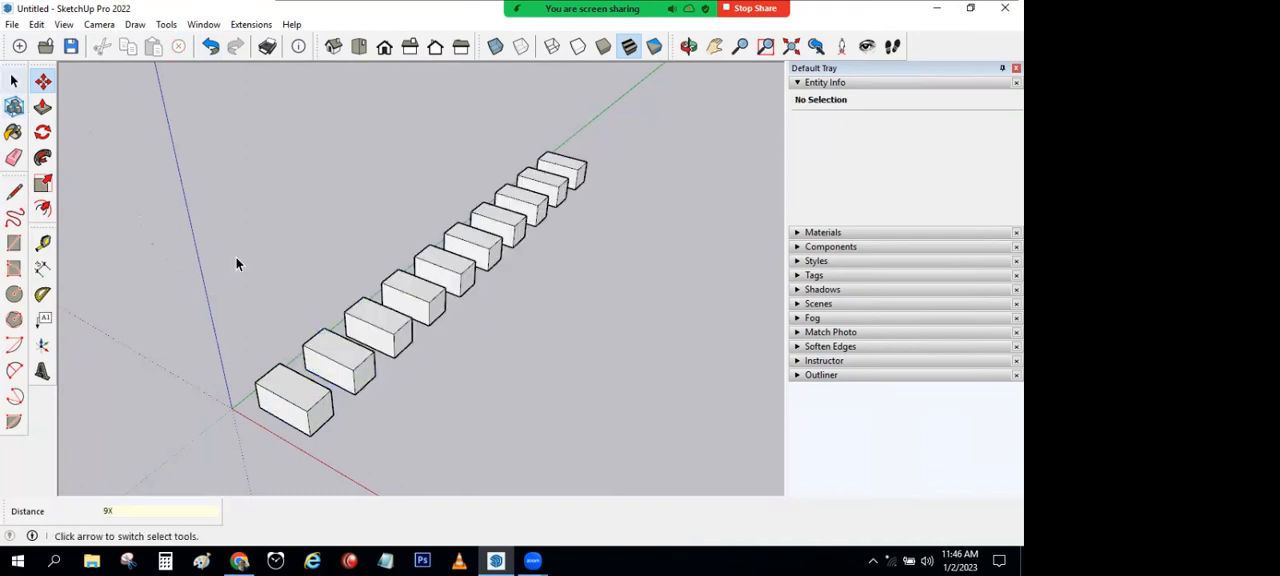
key(ctrl+z)
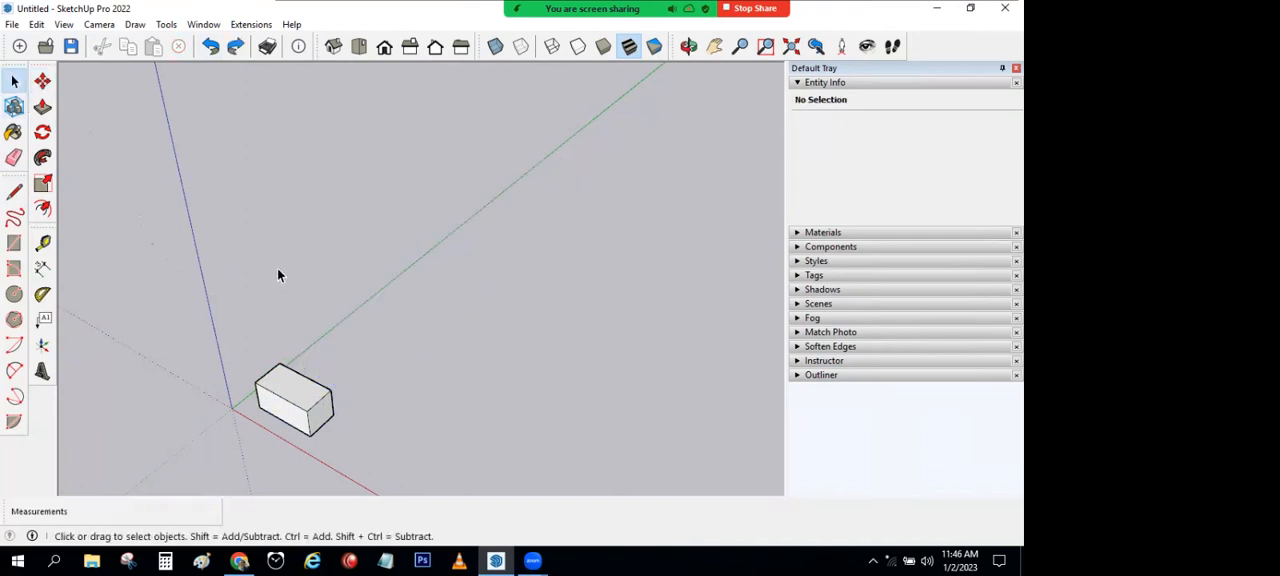
Step: Draw a circle with a radius of about 4700 mm on the ground beside the box
scroll(277, 268, down, 2)
middle_drag(277, 268, 200, 120)
click(15, 296)
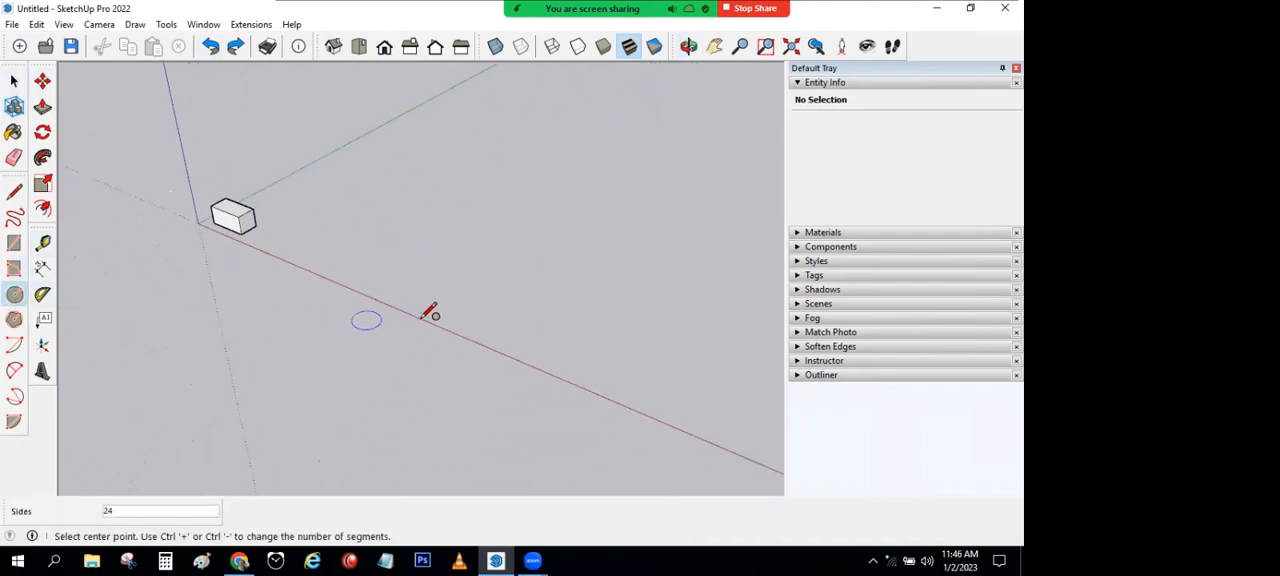
click(433, 304)
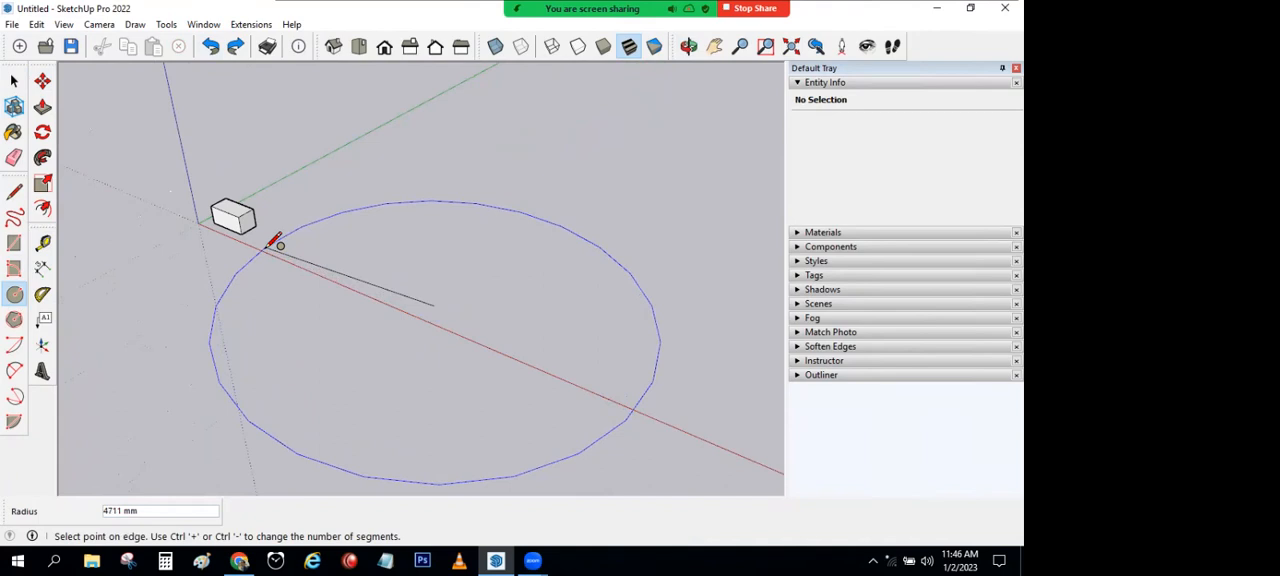
click(276, 238)
Step: Draw a vertical line upward from the circle's centre
click(14, 190)
click(433, 305)
click(436, 171)
scroll(445, 185, down, 2)
click(14, 80)
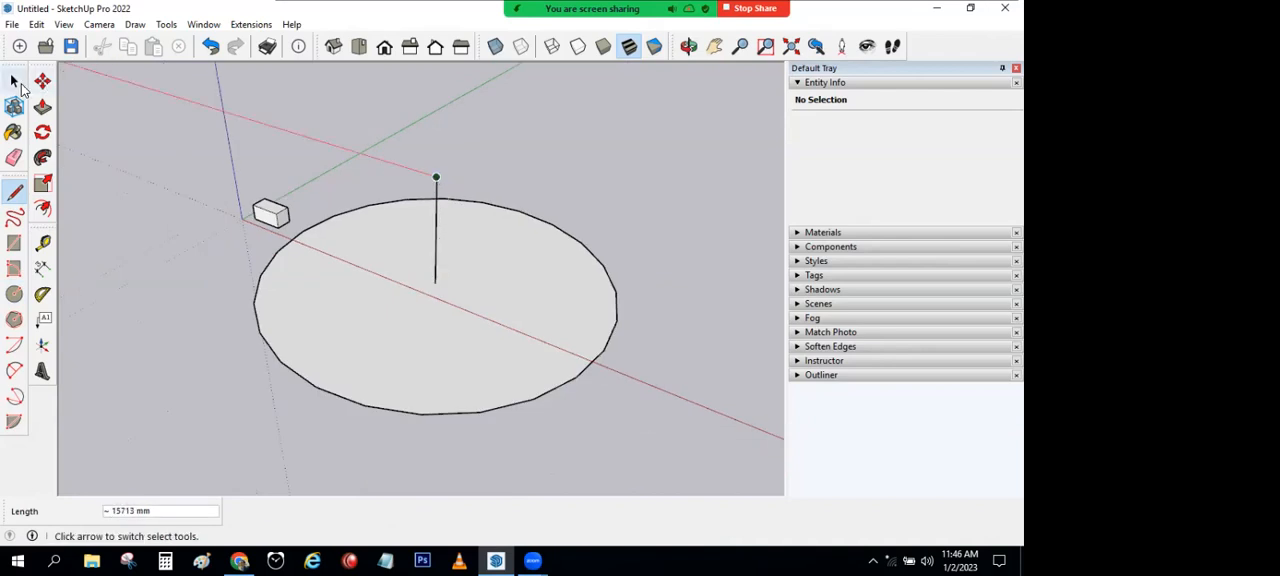
Step: Rotate a copy of the whole box 30 degrees about the circle's centre, and undo it
middle_drag(434, 234, 298, 235)
triple_click(255, 230)
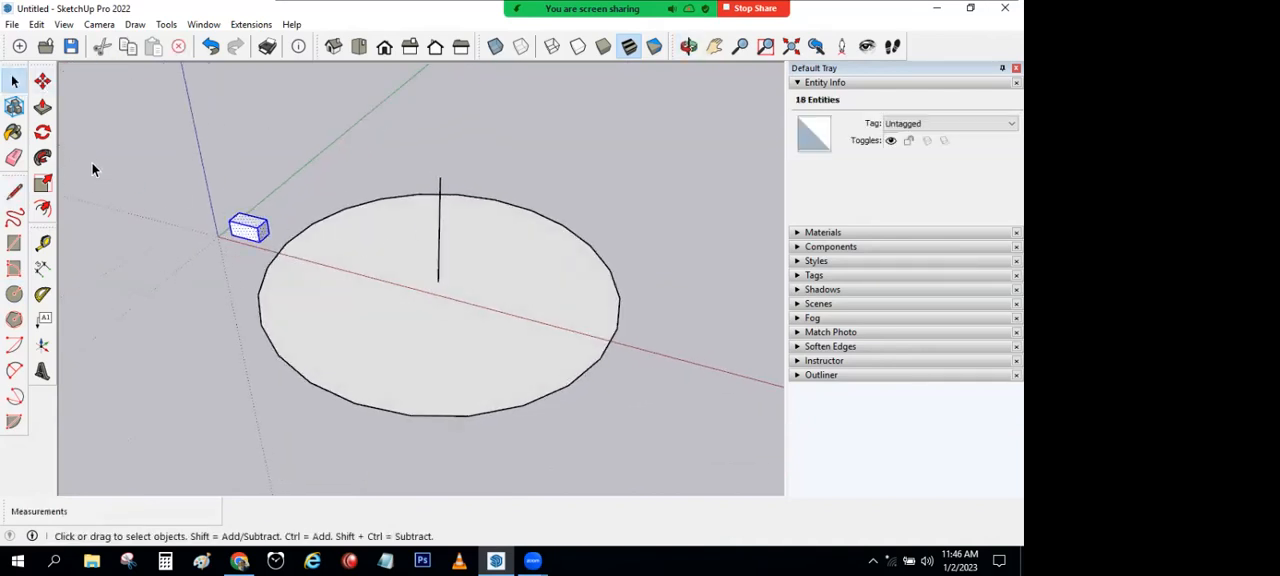
click(42, 132)
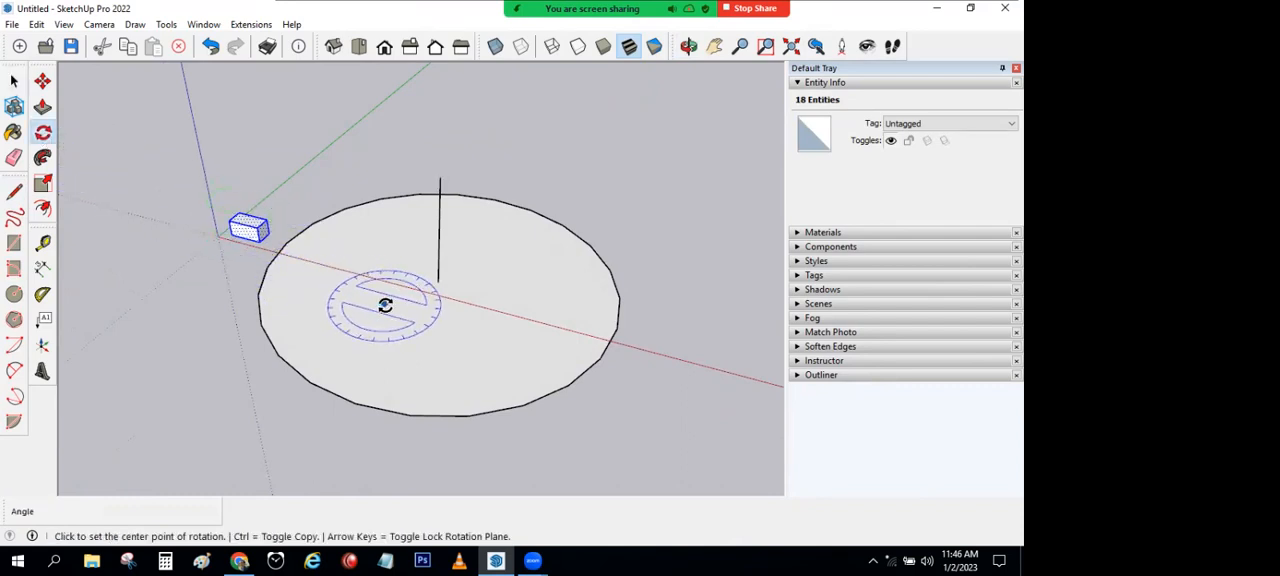
click(440, 284)
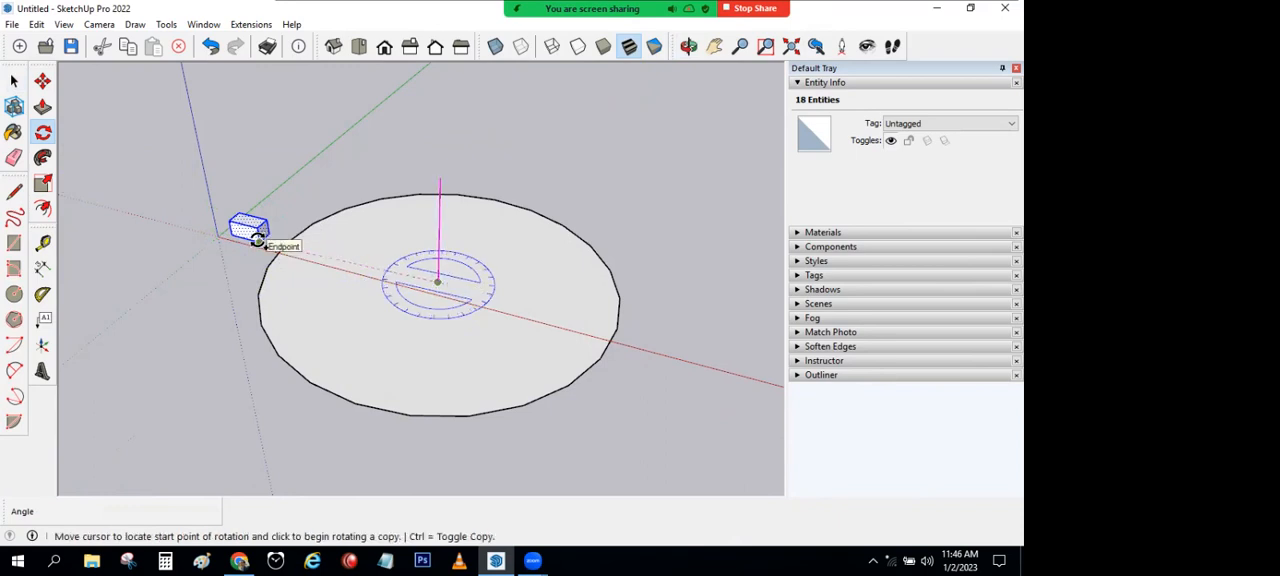
click(258, 240)
text(30)
key(Return)
click(15, 82)
key(ctrl+z)
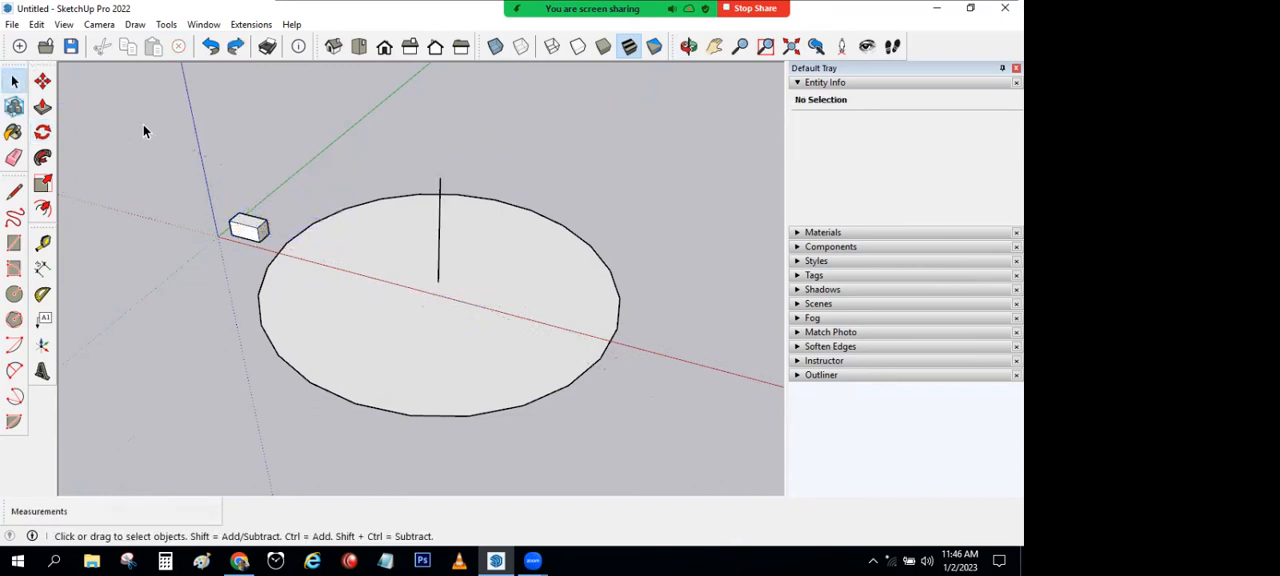
Step: Rotate a copy of the whole box 25 degrees about the circle's centre
click(257, 233)
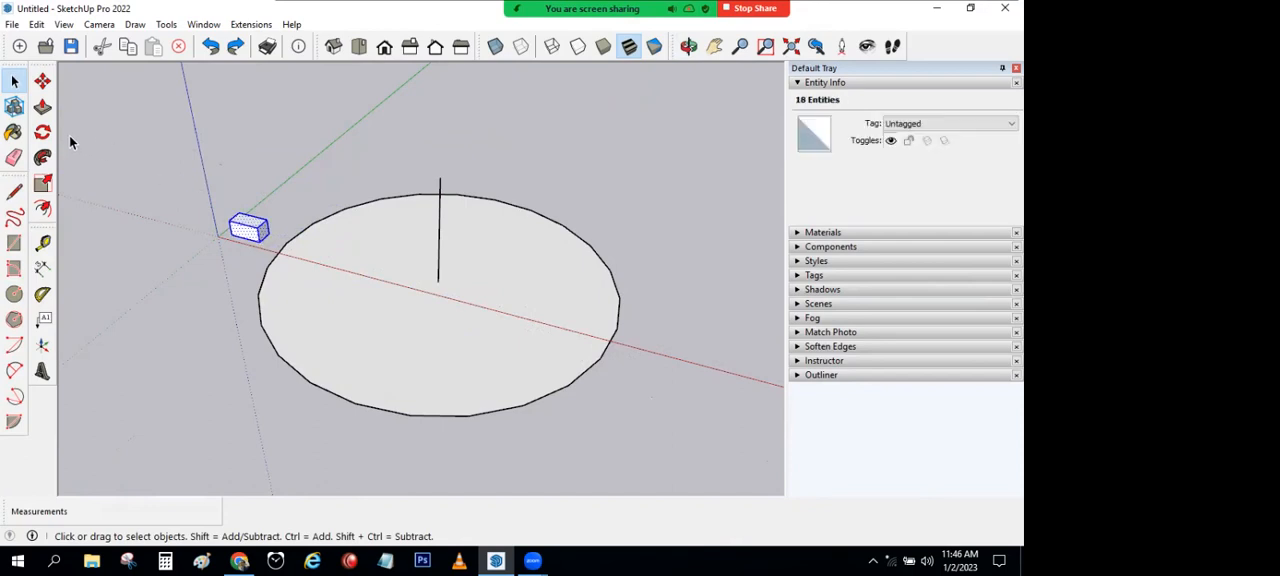
click(42, 132)
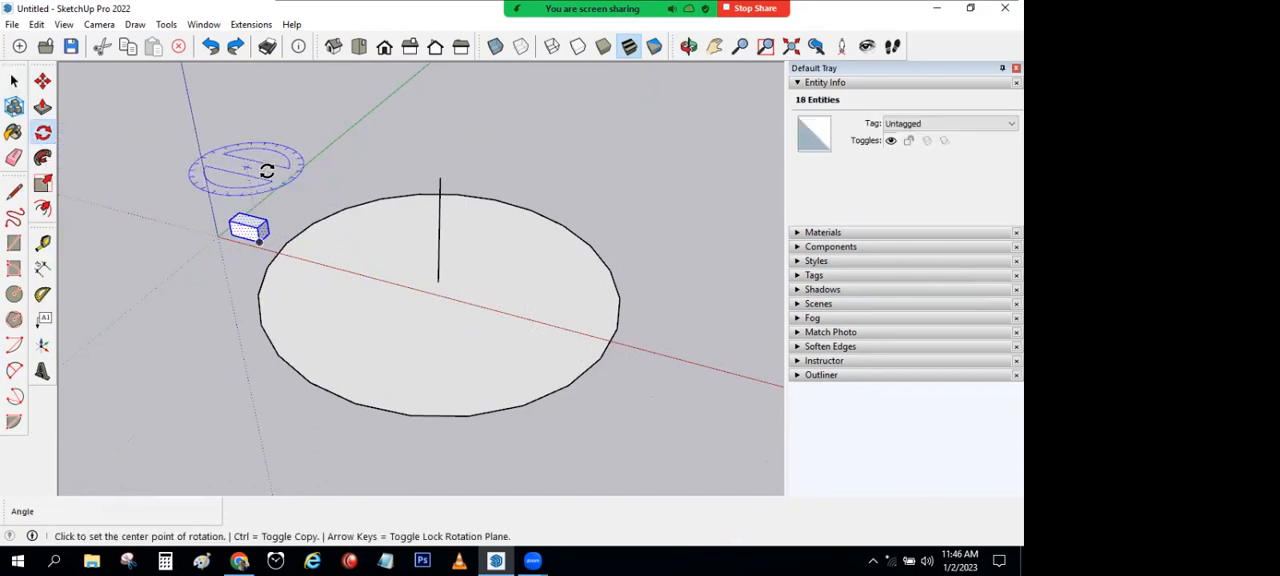
click(437, 283)
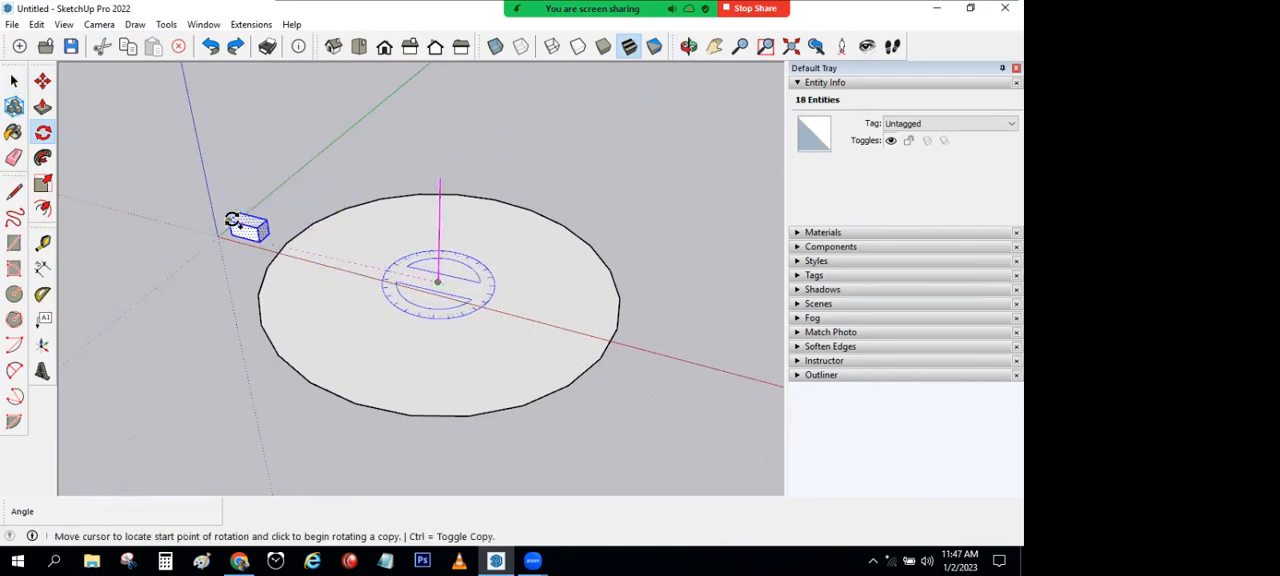
click(230, 219)
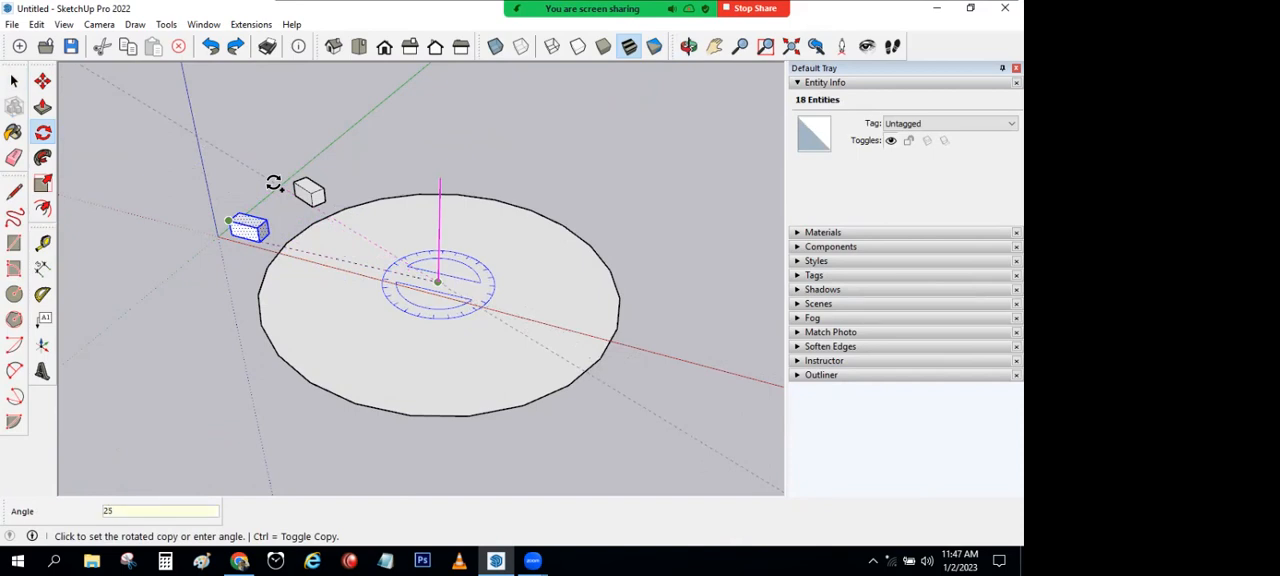
key(Return)
Step: Multiply the rotated copy 11 times around the circle, and undo the polar array
text(11X)
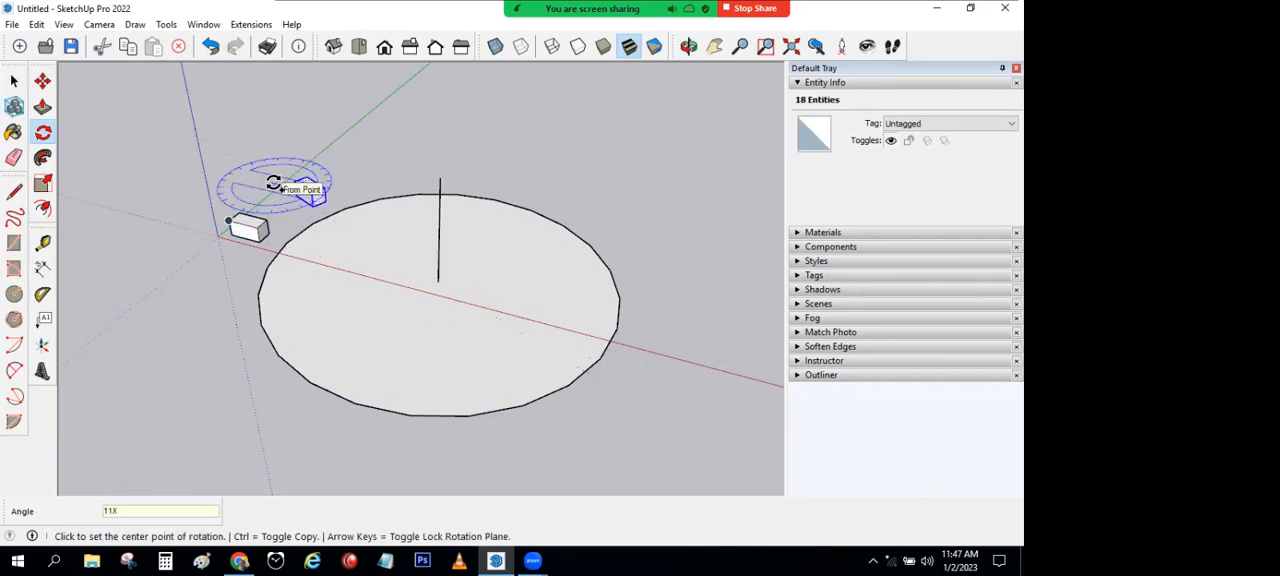
key(Return)
scroll(230, 160, down, 1)
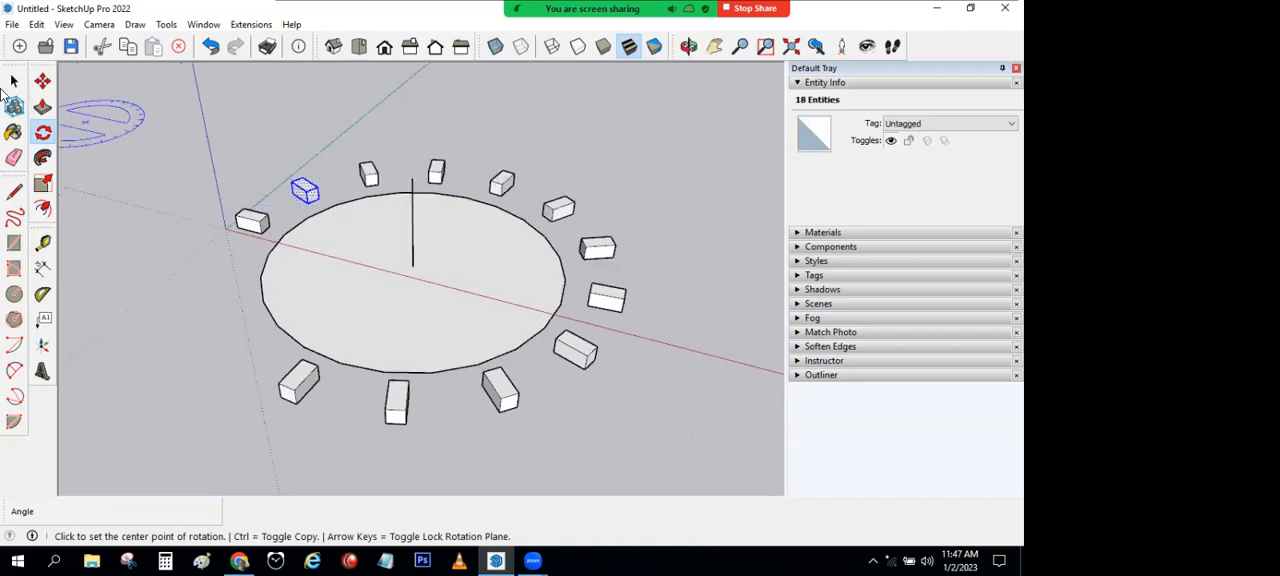
click(13, 80)
key(ctrl+z)
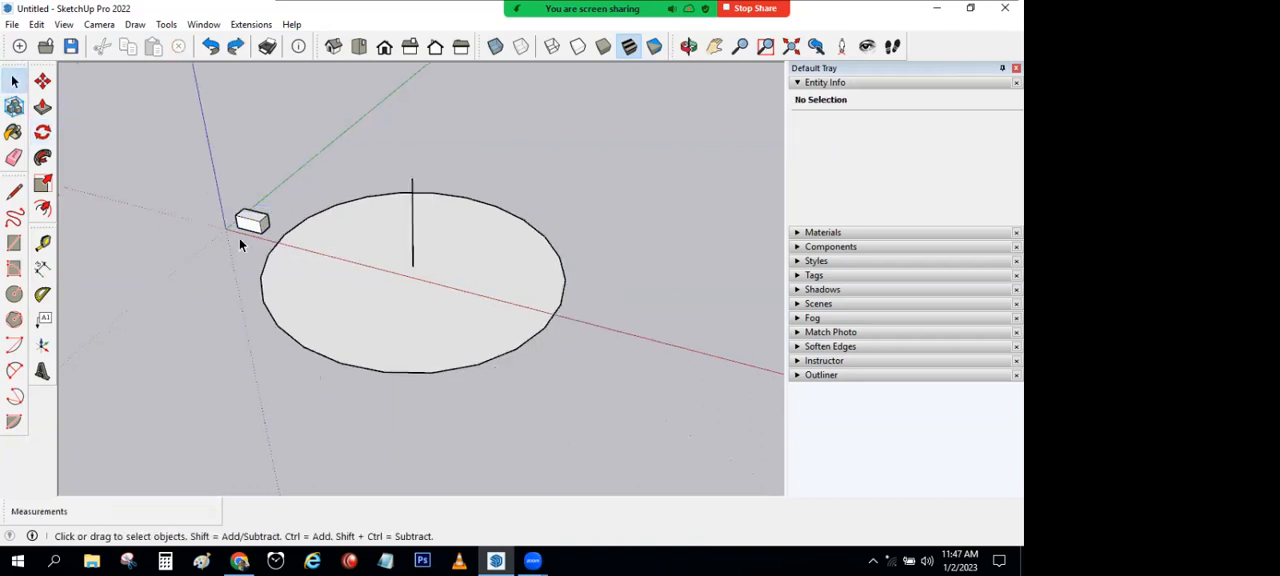
Step: Rotate a copy of the whole box 30 degrees about the circle's centre, starting from the box's outer corner
middle_drag(341, 268, 329, 306)
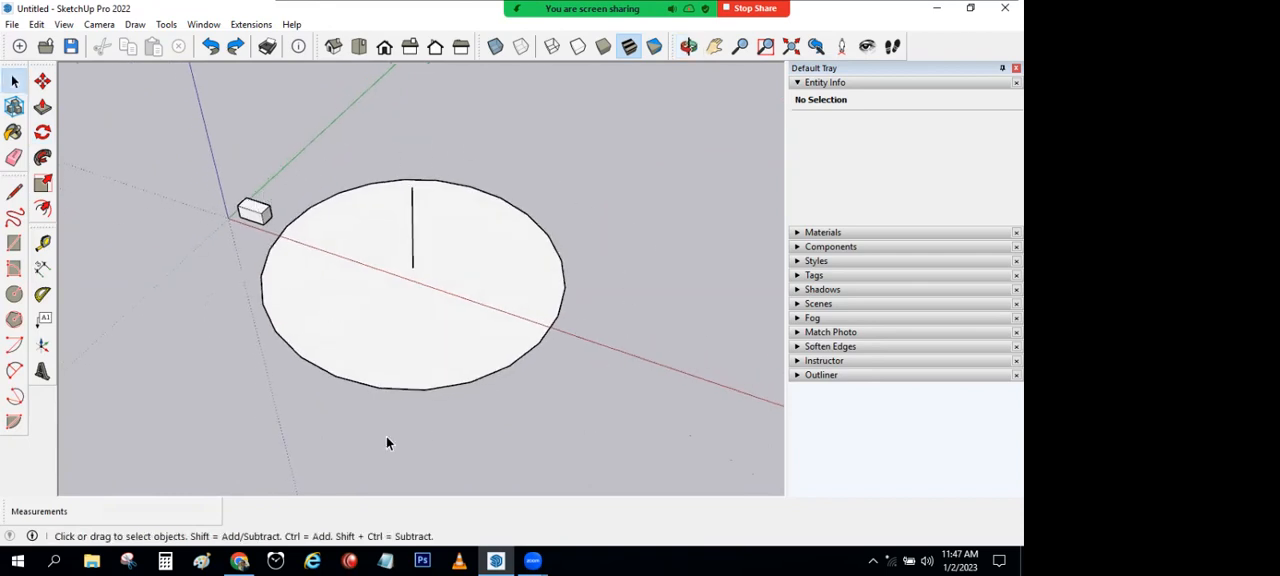
click(256, 217)
triple_click(255, 215)
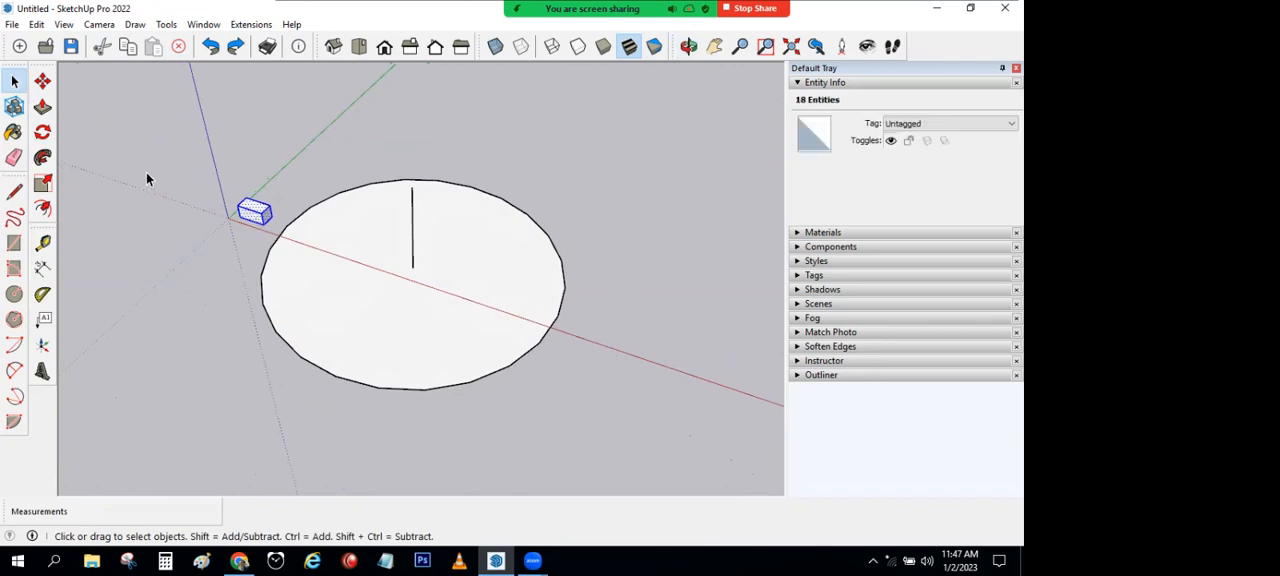
click(45, 140)
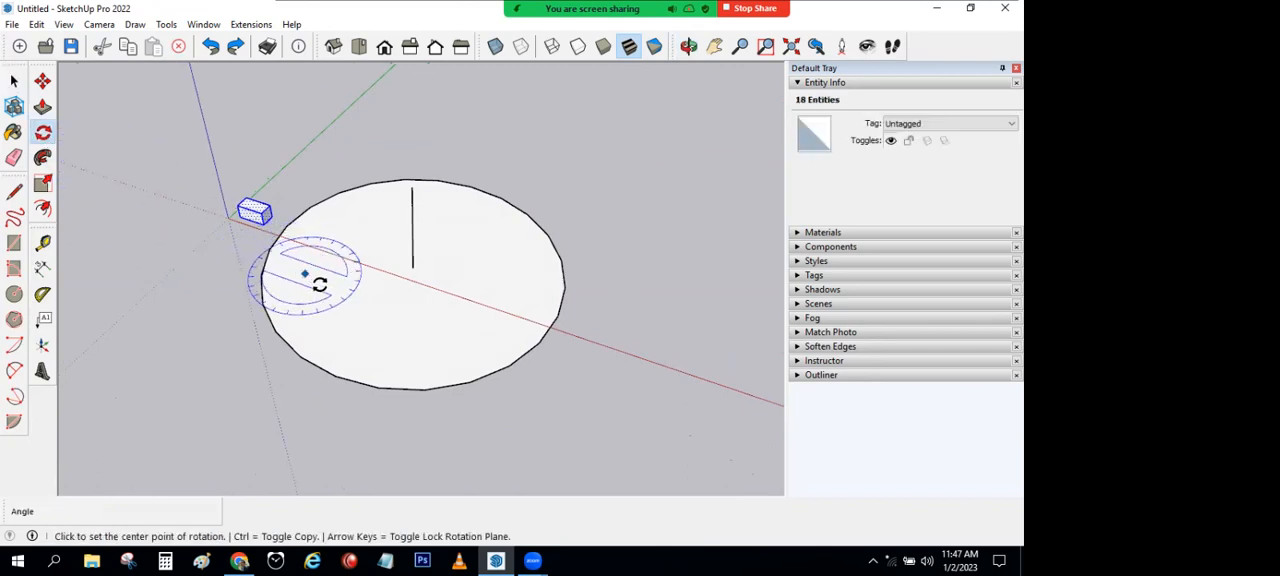
click(412, 268)
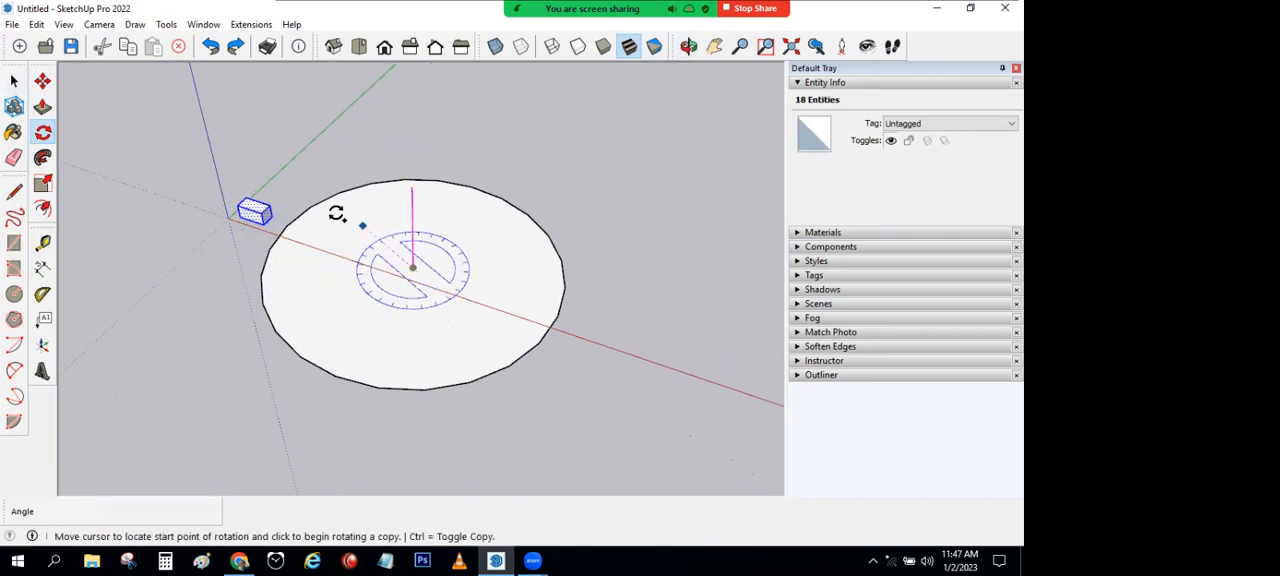
click(237, 207)
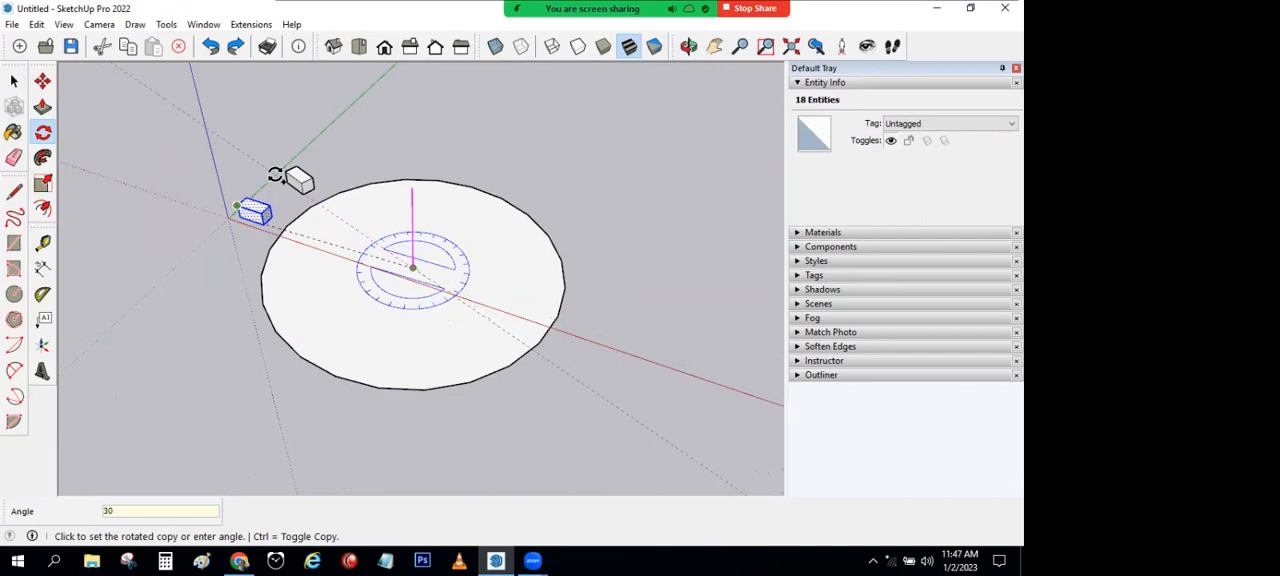
key(Return)
Step: Multiply the rotated copy 11 times to form a polar array around the circle
text(11x)
key(Return)
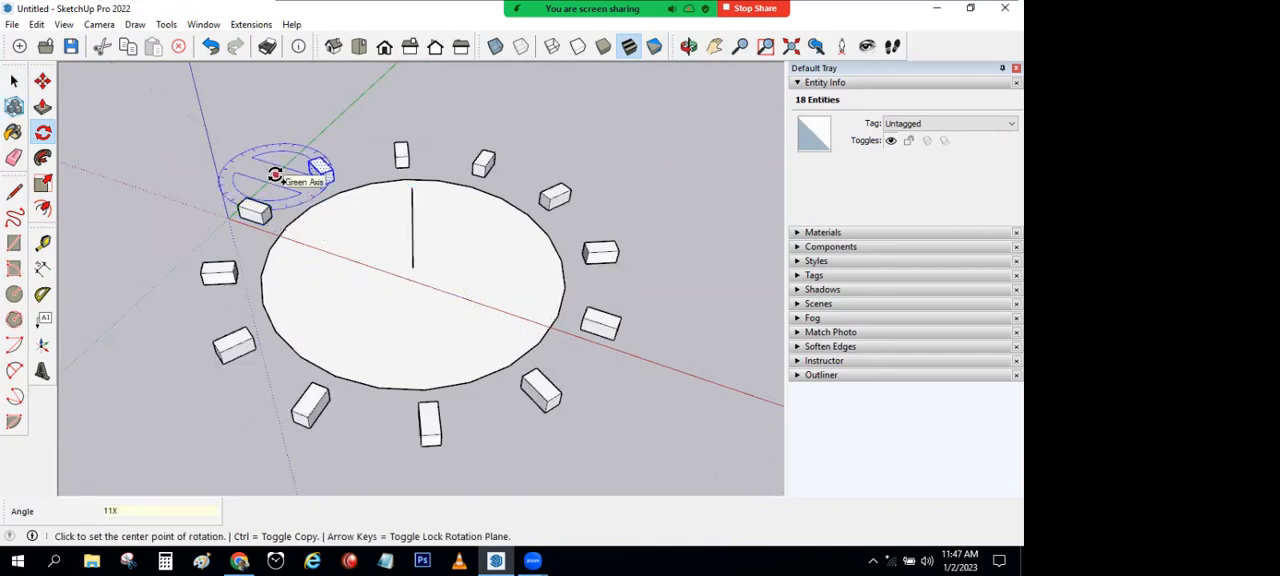
Step: Undo the polar array and remove the circle and its vertical line, leaving only the box
middle_drag(317, 251, 132, 172)
click(14, 80)
key(ctrl+z)
key(ctrl+z)
key(ctrl+z)
key(ctrl+z)
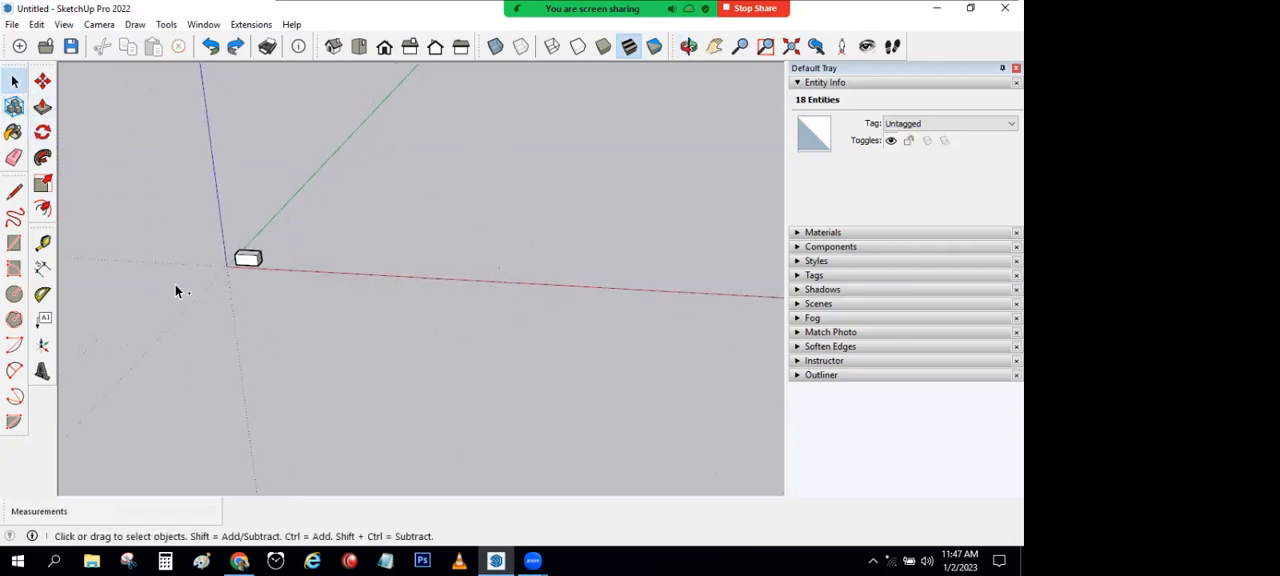
click(175, 285)
mouse_move(407, 321)
middle_down()
mouse_move(292, 293)
mouse_move(311, 191)
mouse_move(292, 343)
middle_up()
click(311, 191)
key(Delete)
Step: Move a copy of the whole box 1000 mm along the green axis
scroll(291, 345, up, 5)
triple_click(165, 330)
click(42, 80)
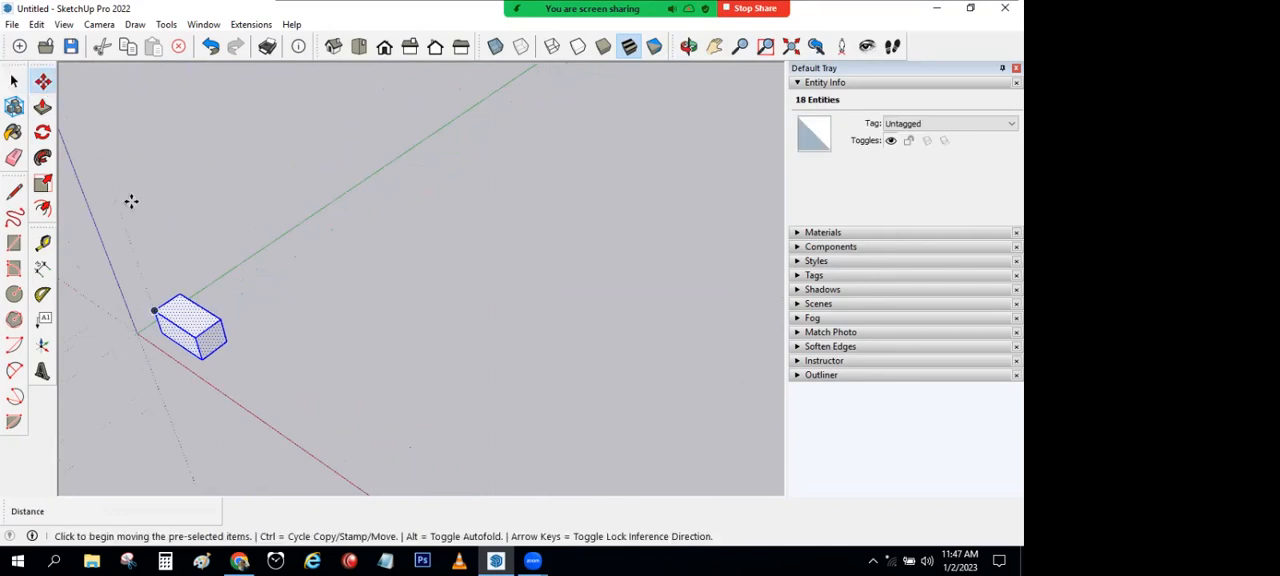
click(150, 311)
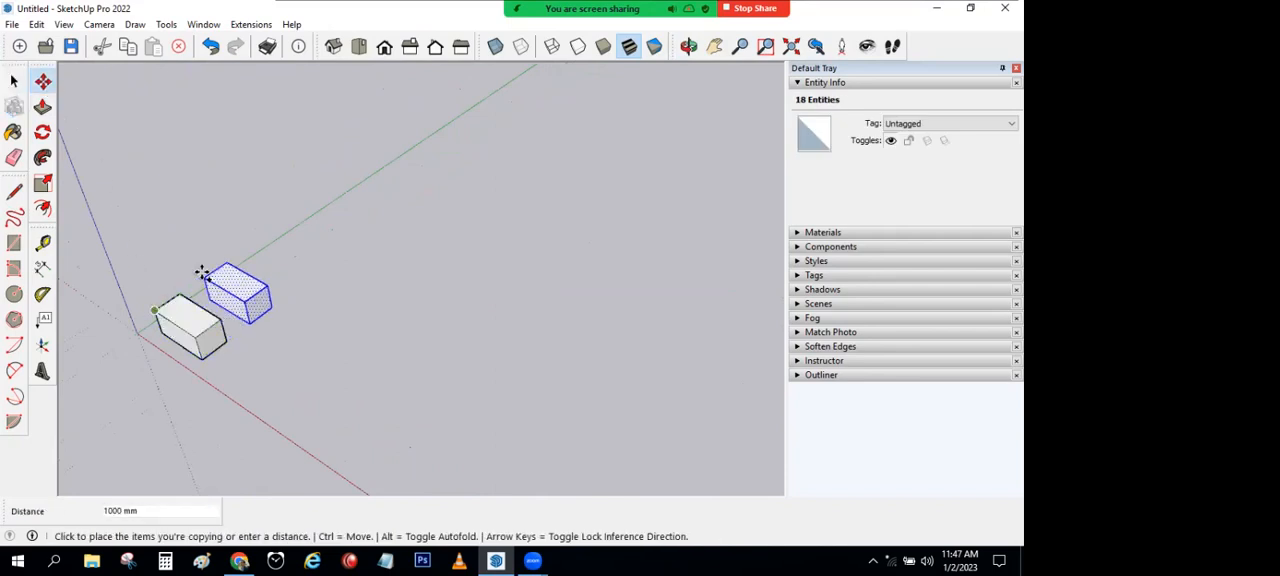
text(1000)
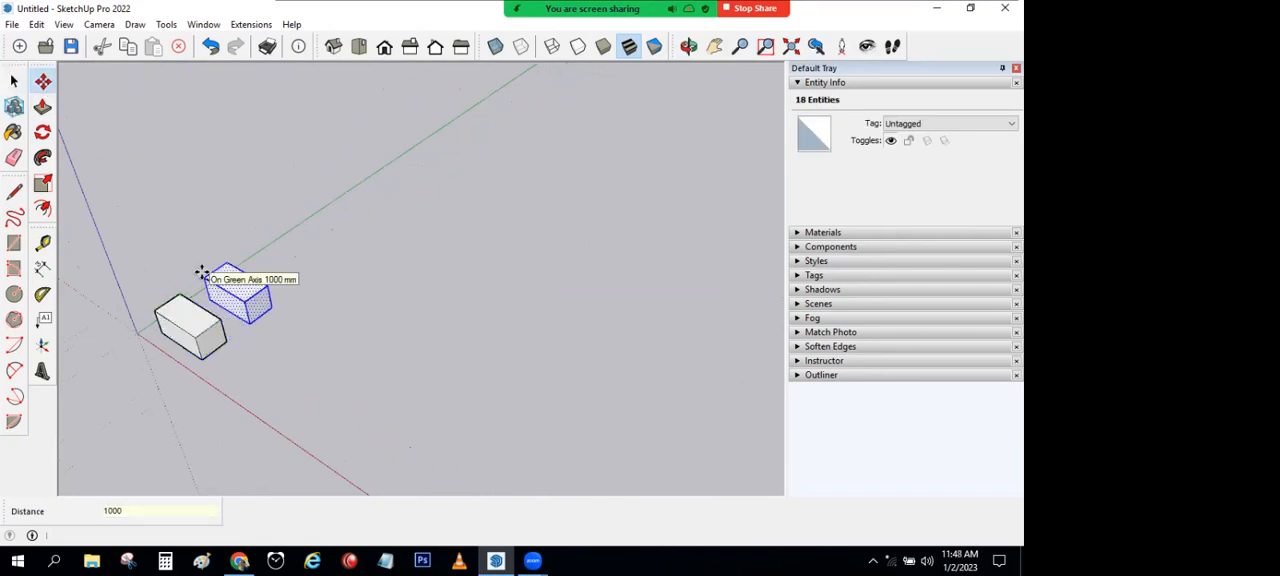
text(11X)
Step: Multiply the moved copy 11 times along the green axis, and undo the linear array
key(Return)
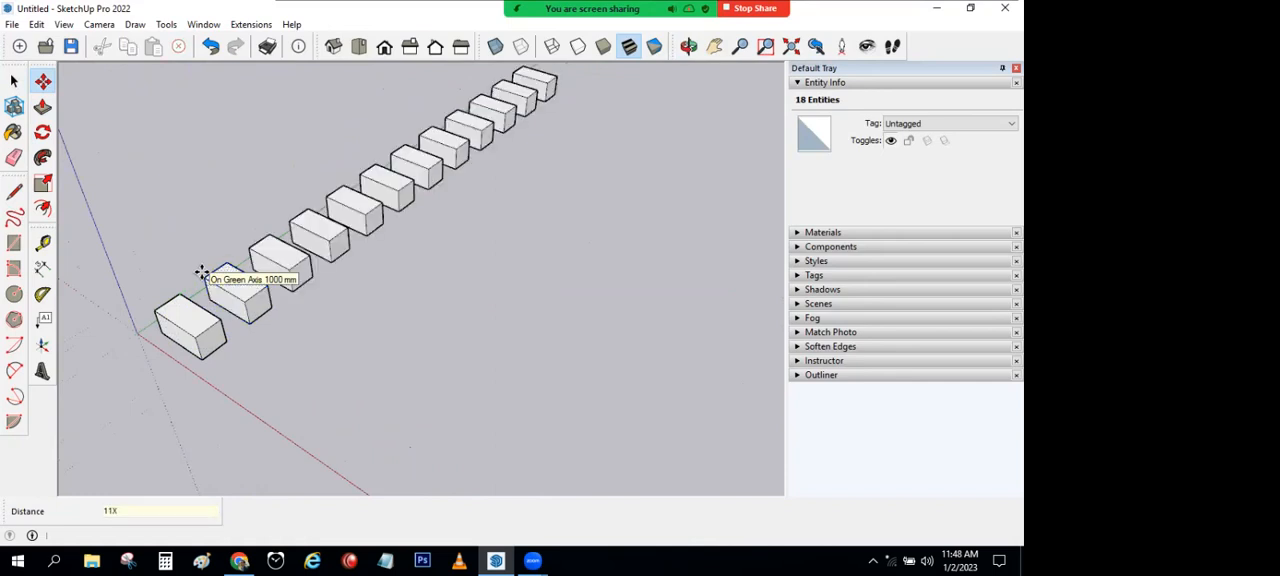
key(ctrl+z)
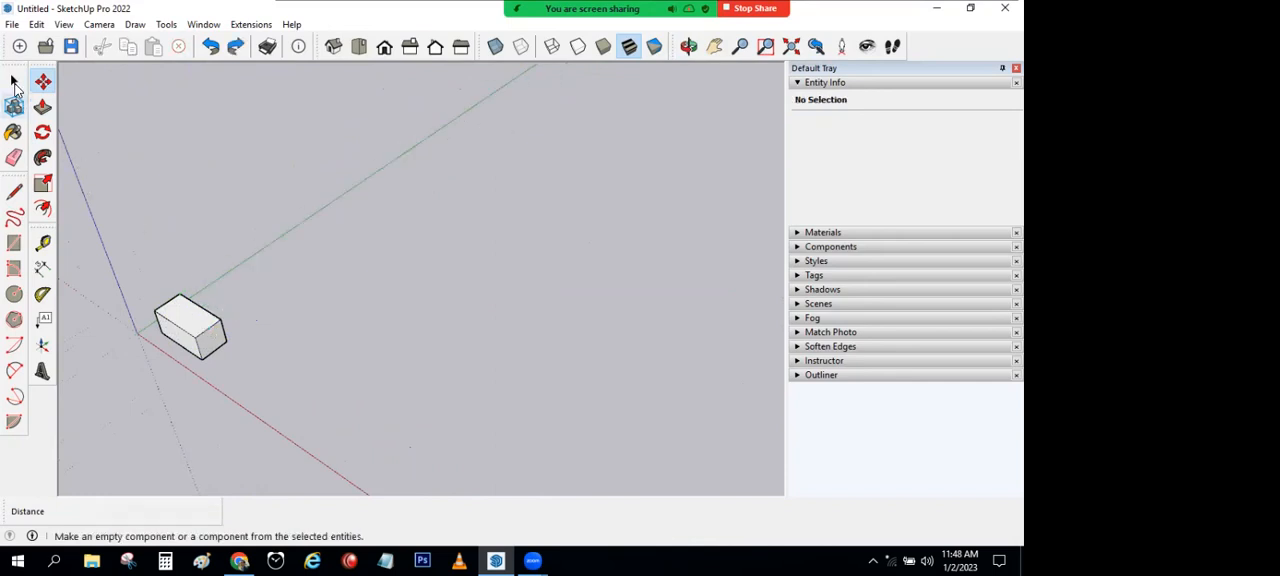
click(14, 80)
Step: Draw a ground rectangle about 8593 by 3117 mm across the green axis, beyond the small box
middle_drag(564, 391, 470, 425)
click(13, 243)
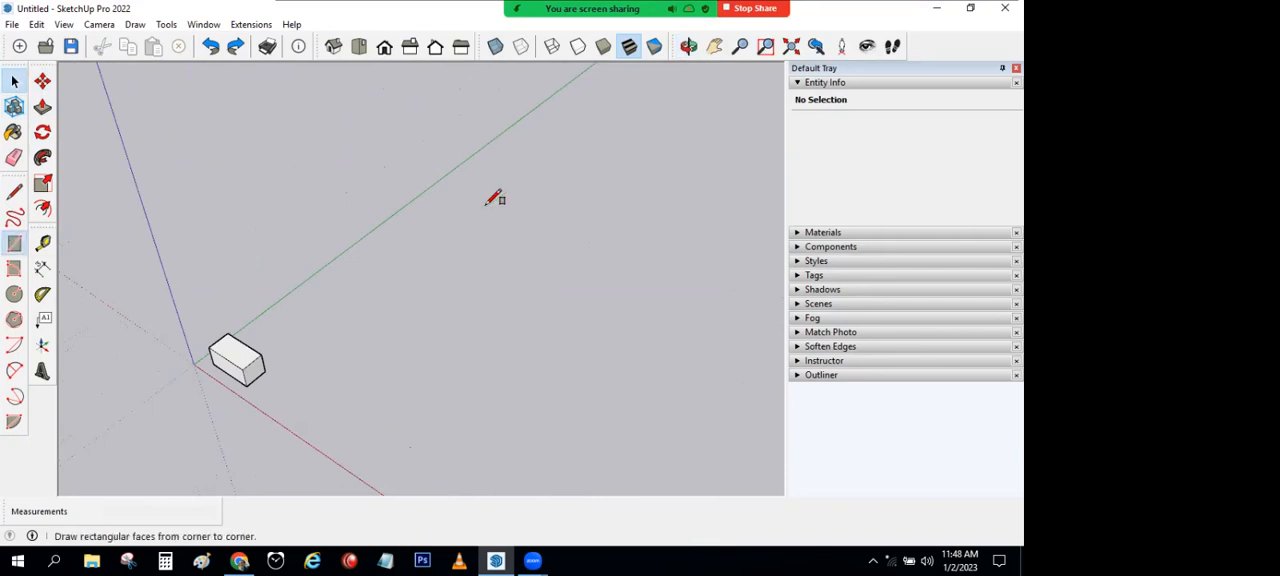
click(405, 154)
click(727, 206)
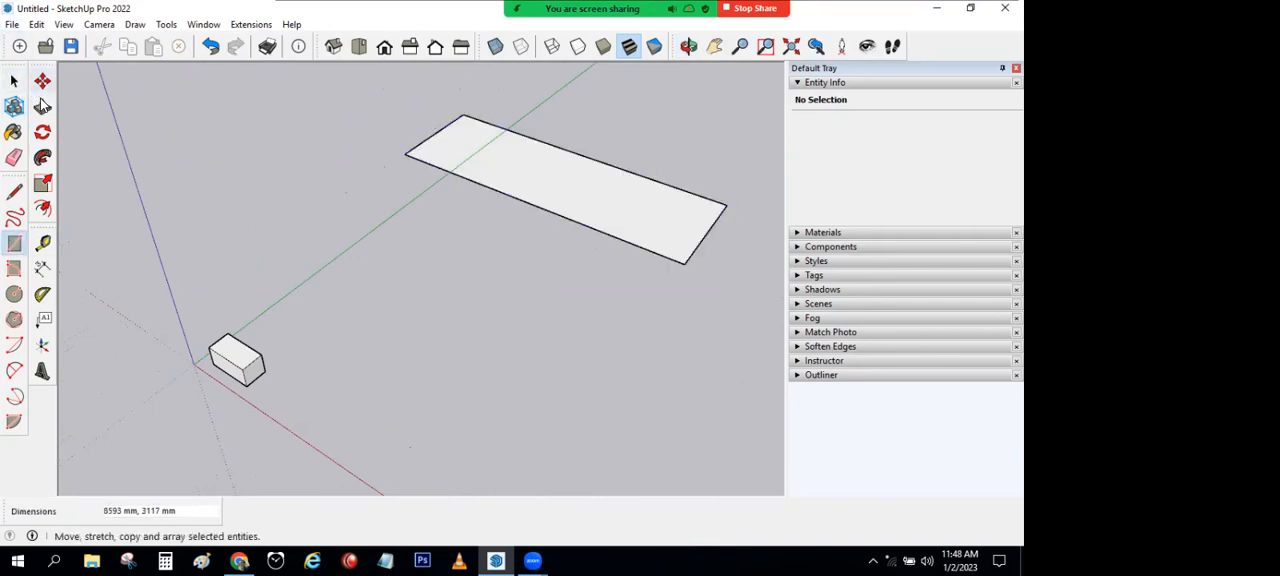
Step: Push/Pull the new rectangle upward about 1891 mm into a large block
click(42, 106)
click(455, 168)
click(467, 106)
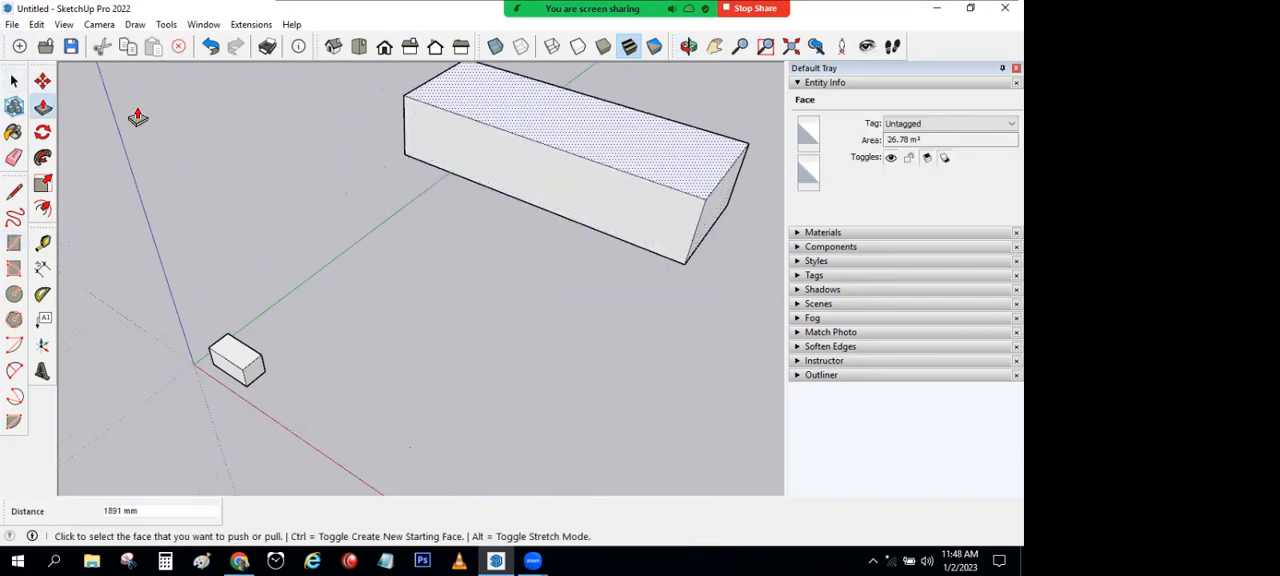
click(14, 80)
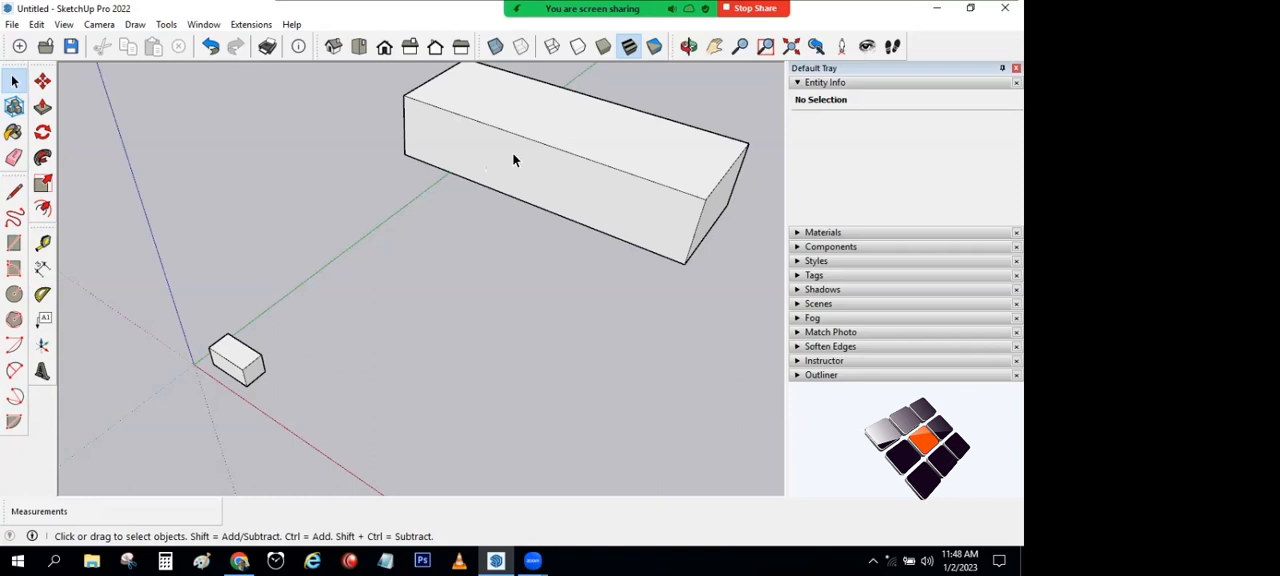
Step: Copy the whole small box along the green axis to the large block's lower edge, about 8480 mm away
triple_click(243, 365)
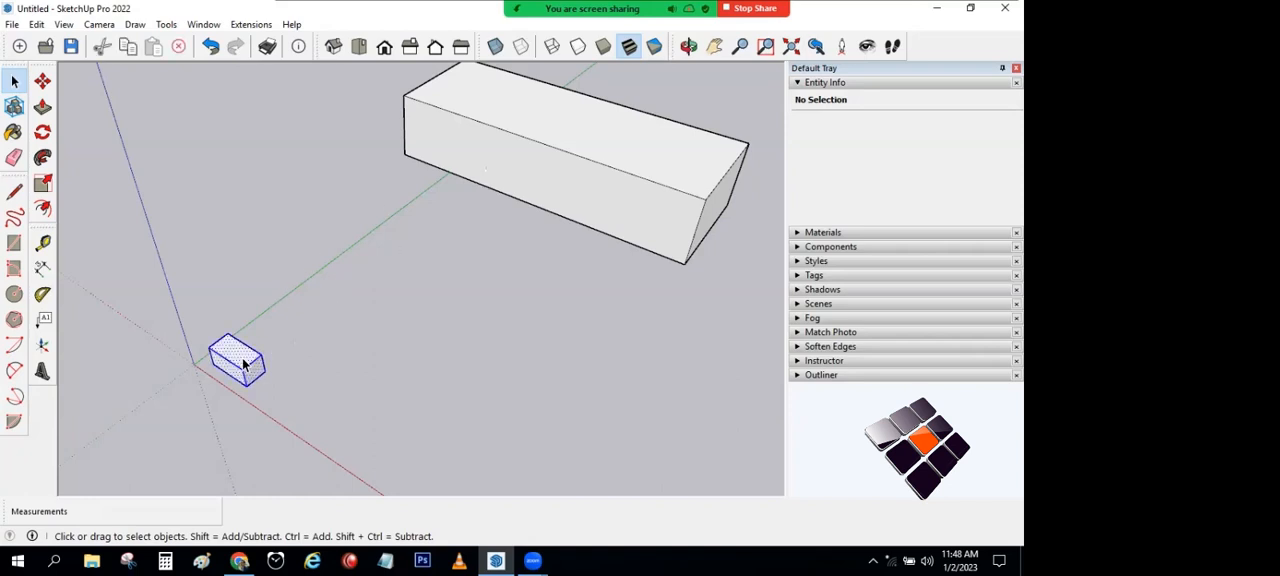
click(43, 83)
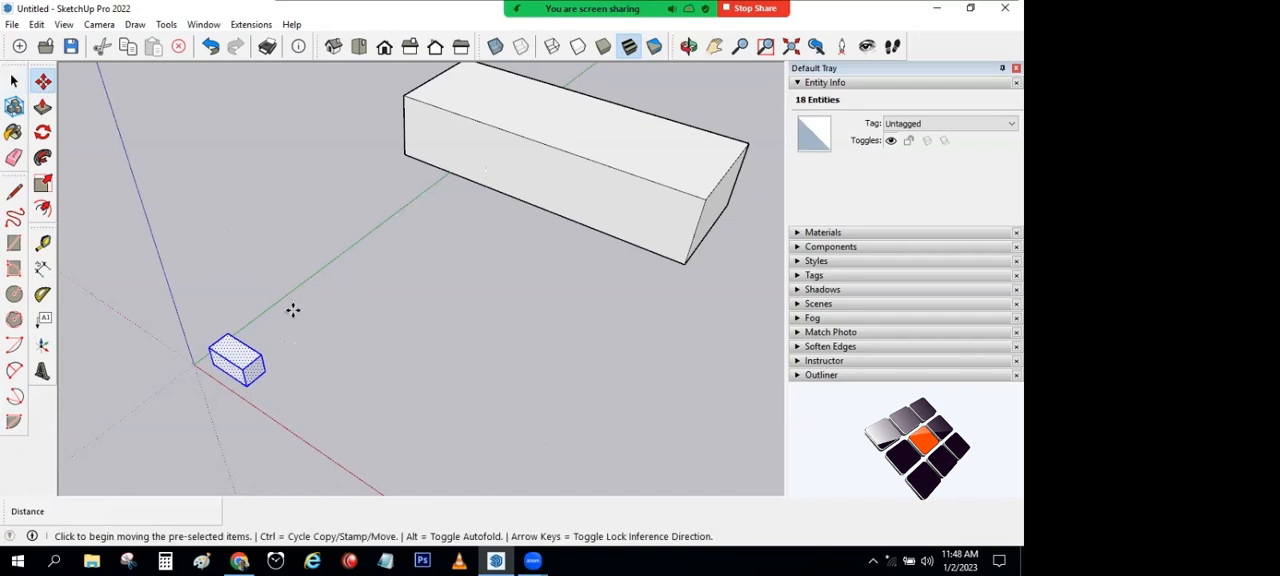
key(ctrl)
scroll(271, 377, up, 3)
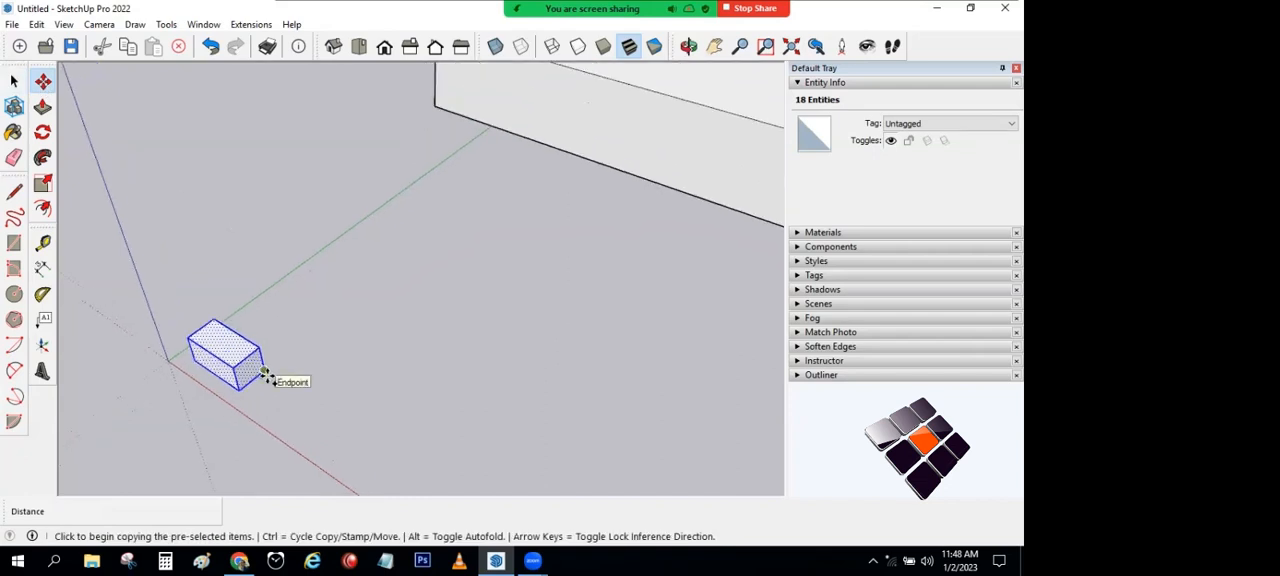
click(264, 370)
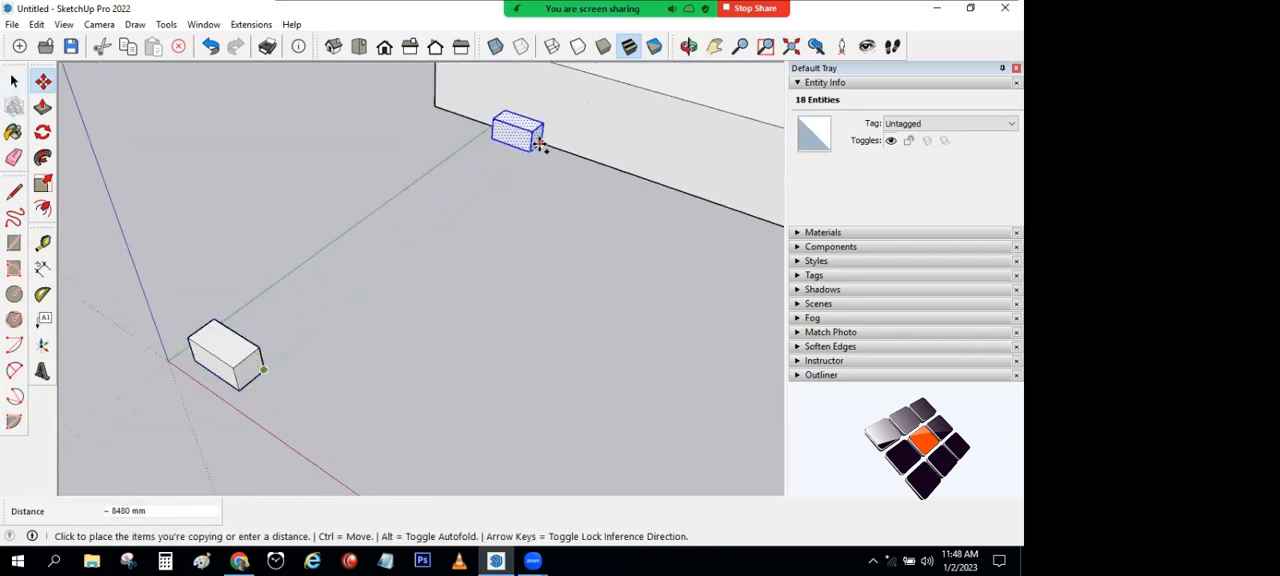
click(540, 143)
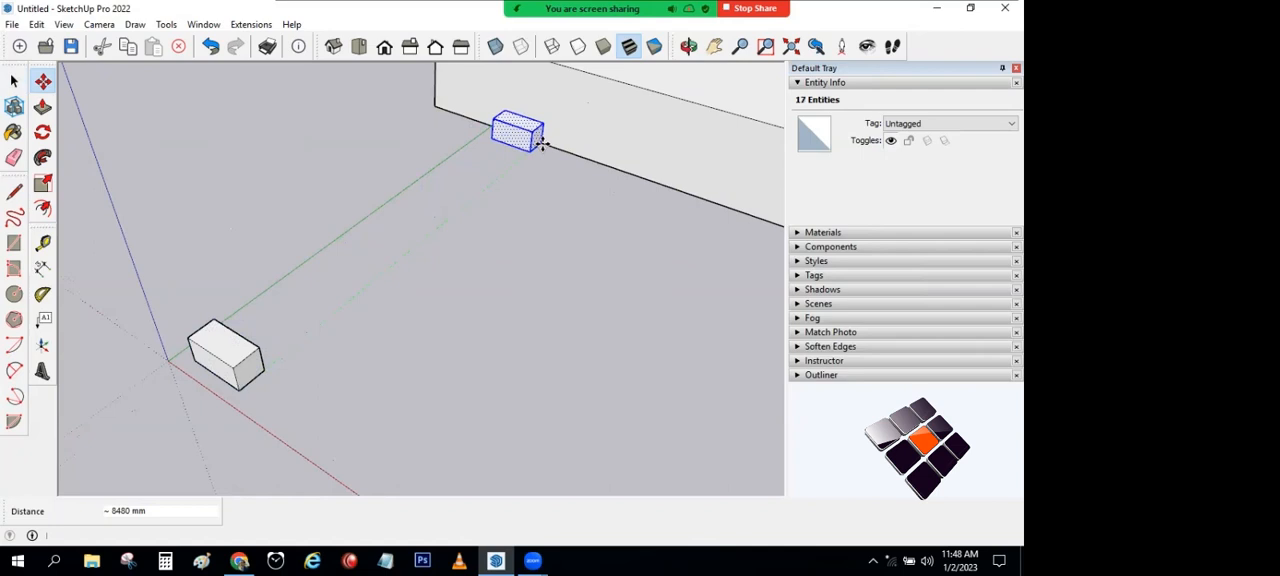
Step: Divide the distance between the box and its copy into 11 equal spacings of copies, and undo the array
text(11)
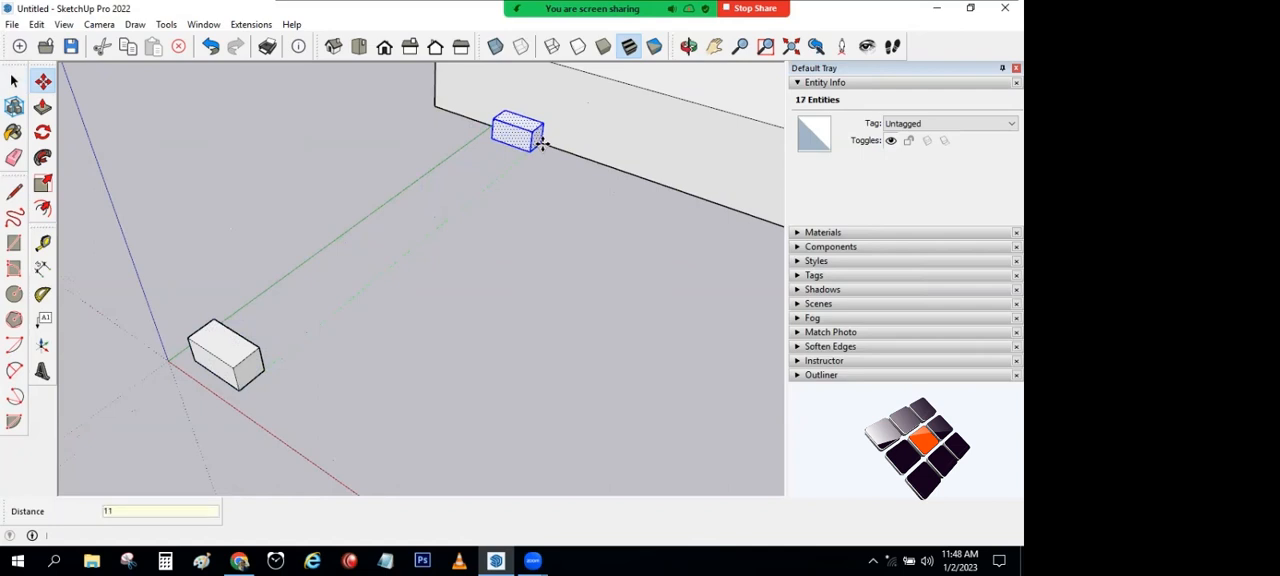
text(/)
key(Return)
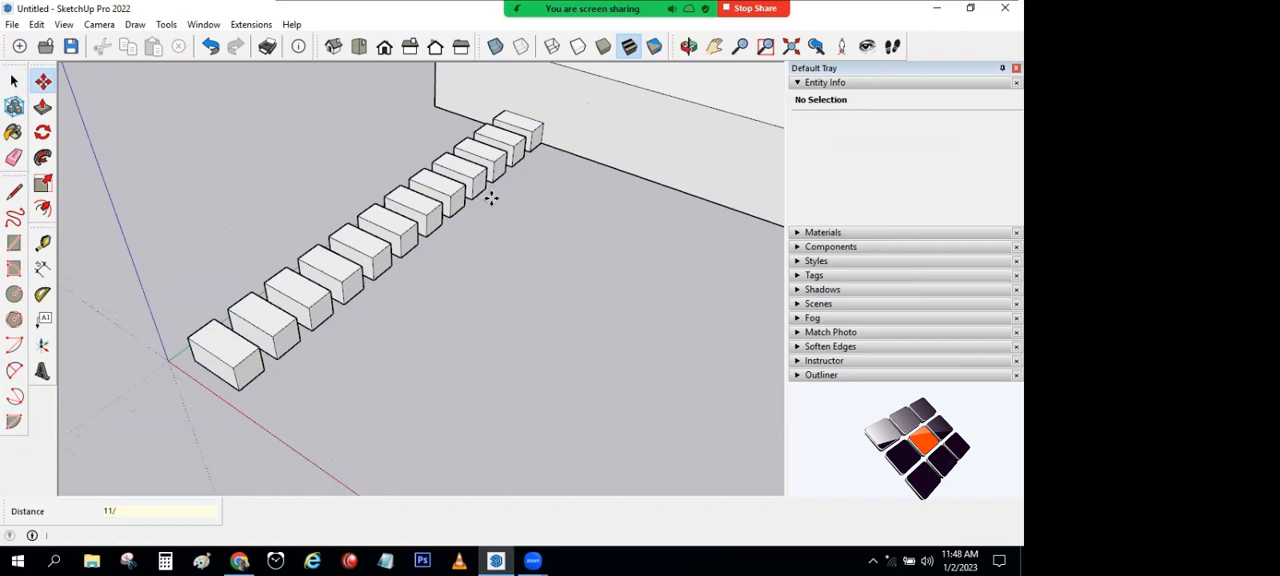
middle_drag(517, 211, 200, 323)
scroll(166, 331, up, 3)
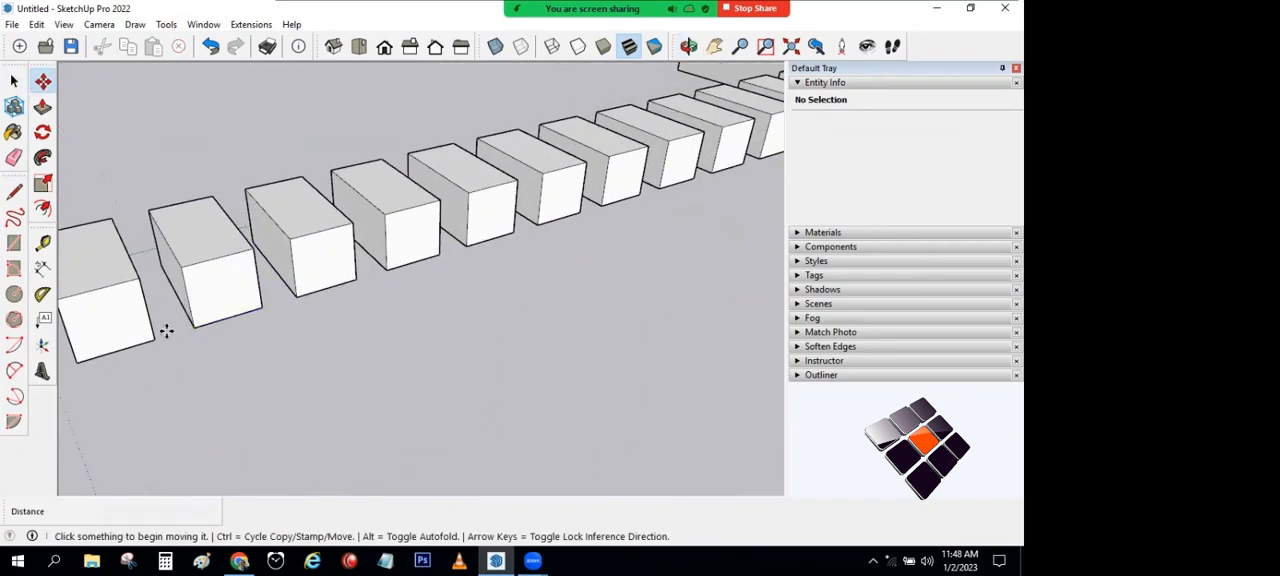
scroll(330, 288, down, 2)
scroll(490, 300, down, 4)
key(space)
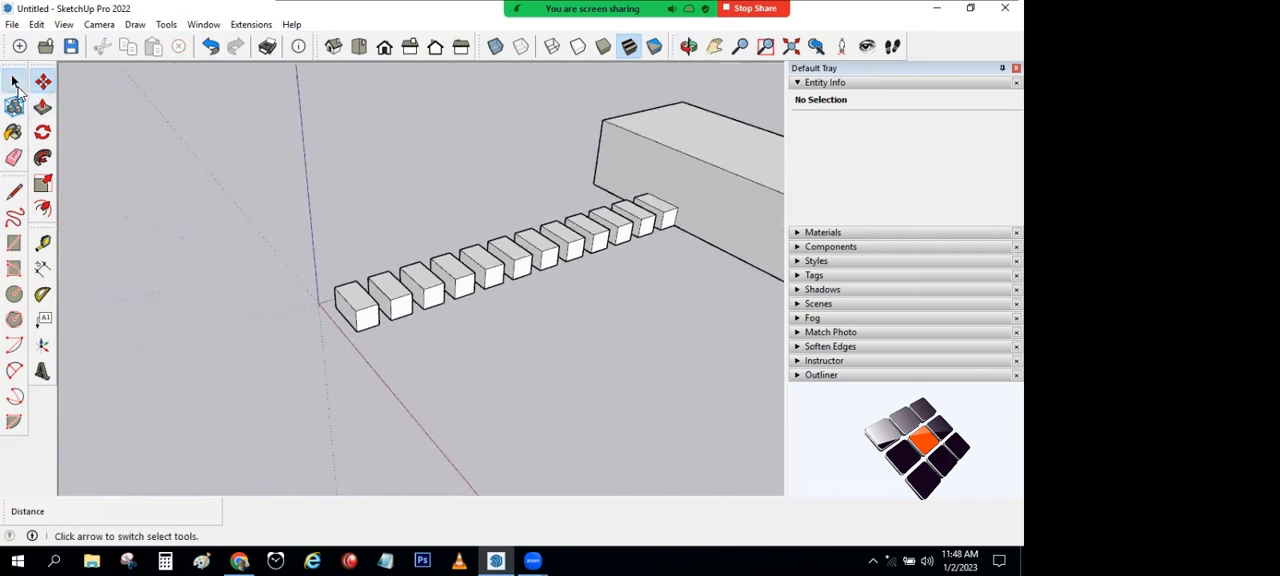
key(ctrl+z)
Step: Copy the whole small box again from its lower corner to the large block's bottom edge, about 8480 mm away
middle_drag(283, 321, 291, 366)
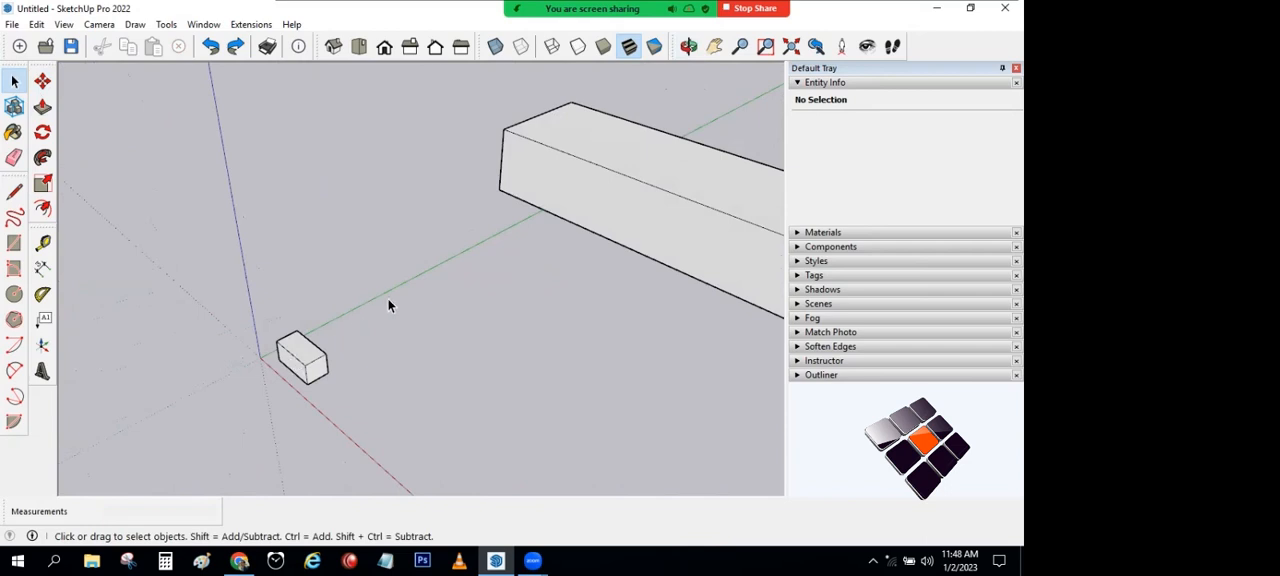
triple_click(308, 362)
key(m)
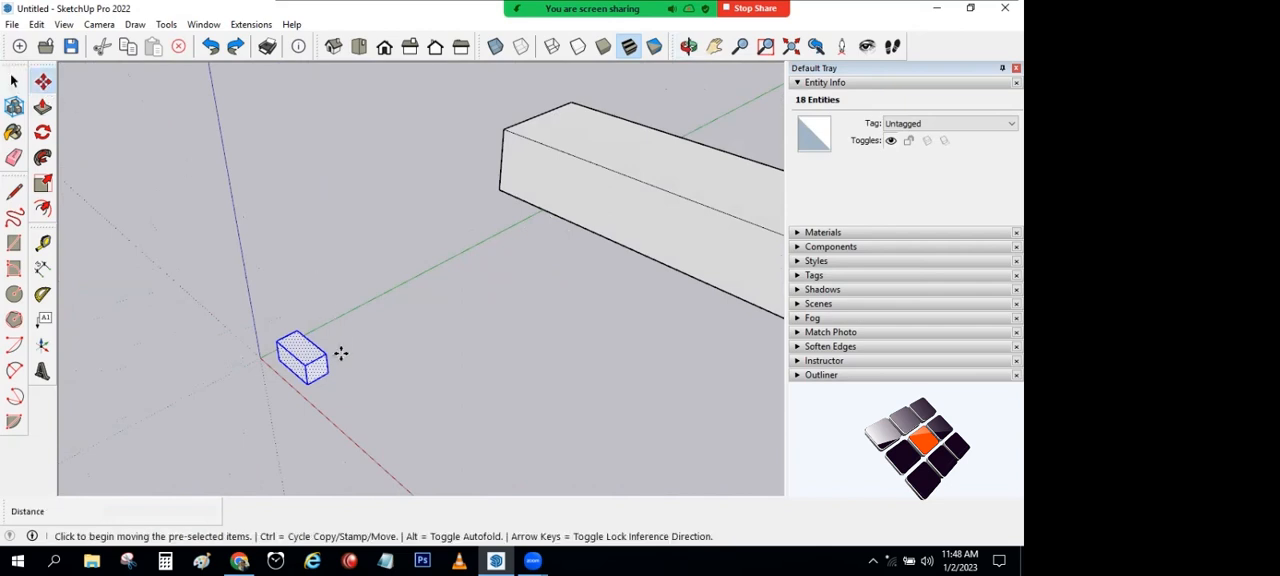
key(ctrl)
click(329, 378)
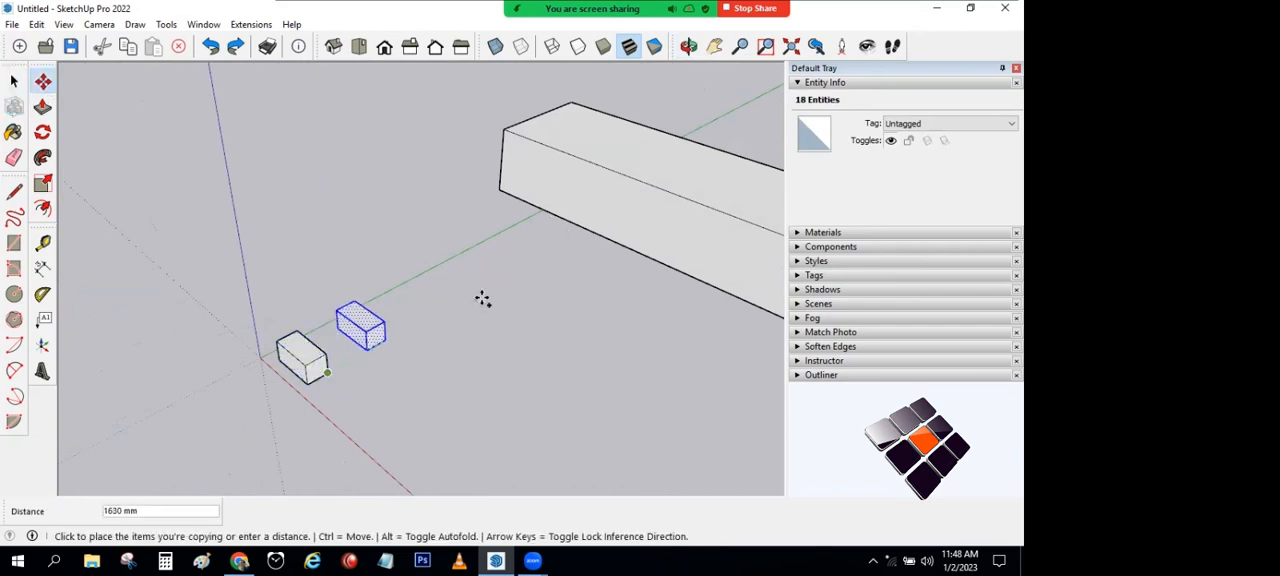
click(582, 229)
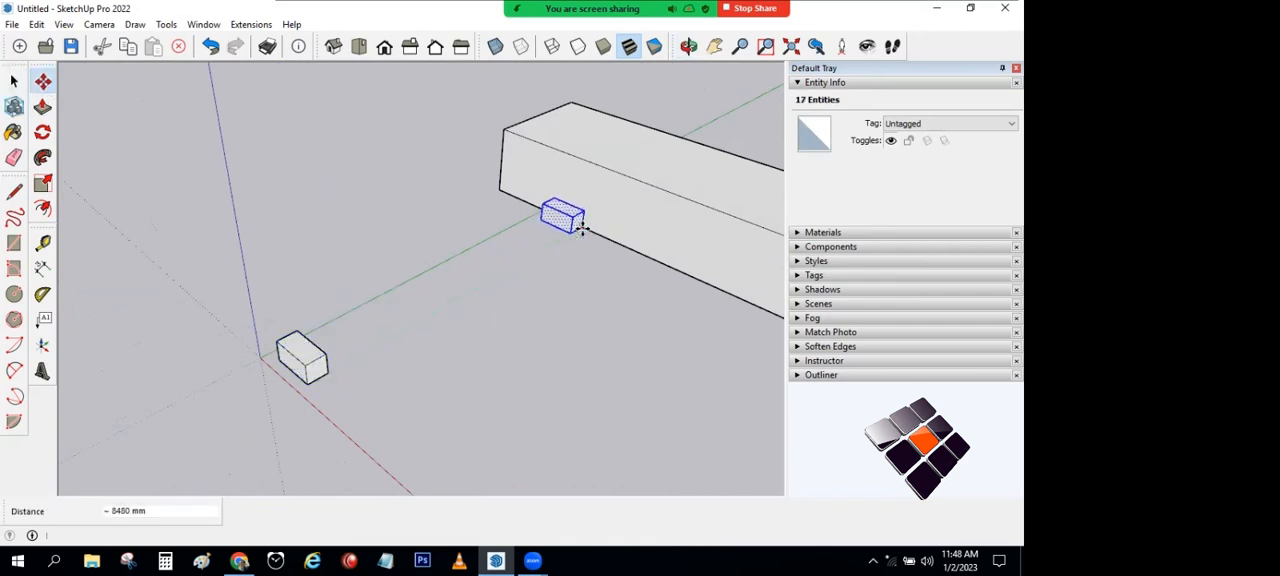
Step: Divide the distance to the copy into 8 equal spacings of boxes, and undo the array
key(Return)
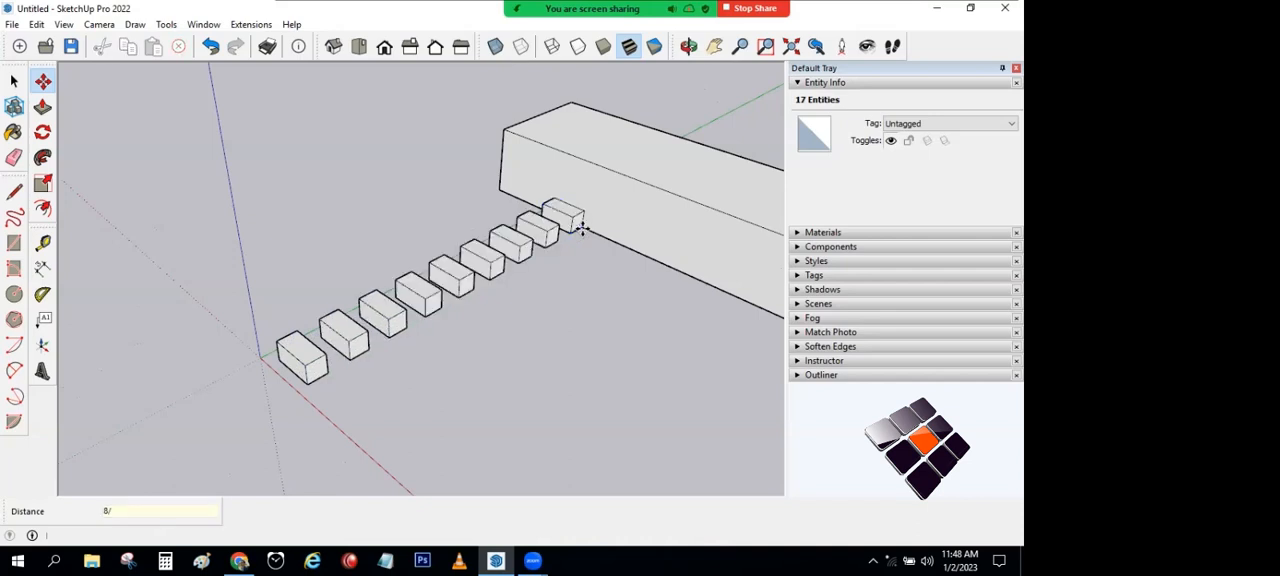
key(ctrl+z)
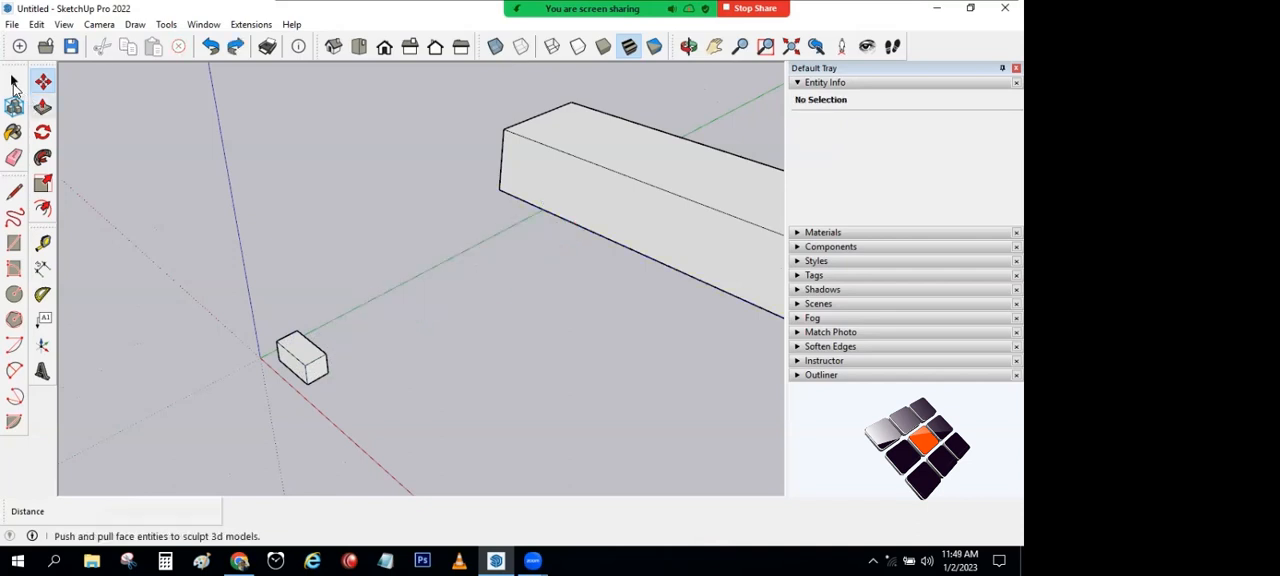
click(14, 80)
Step: Lengthen the small box by pulling its end face out about 1655 mm parallel to the red axis
middle_drag(383, 289, 518, 350)
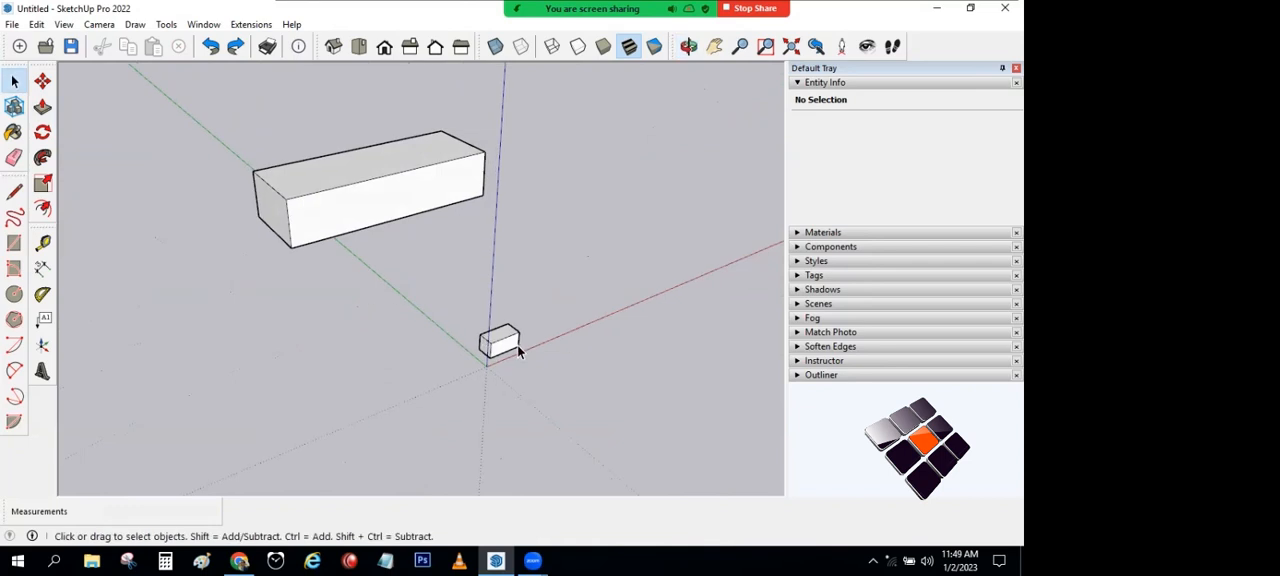
drag(425, 300, 552, 386)
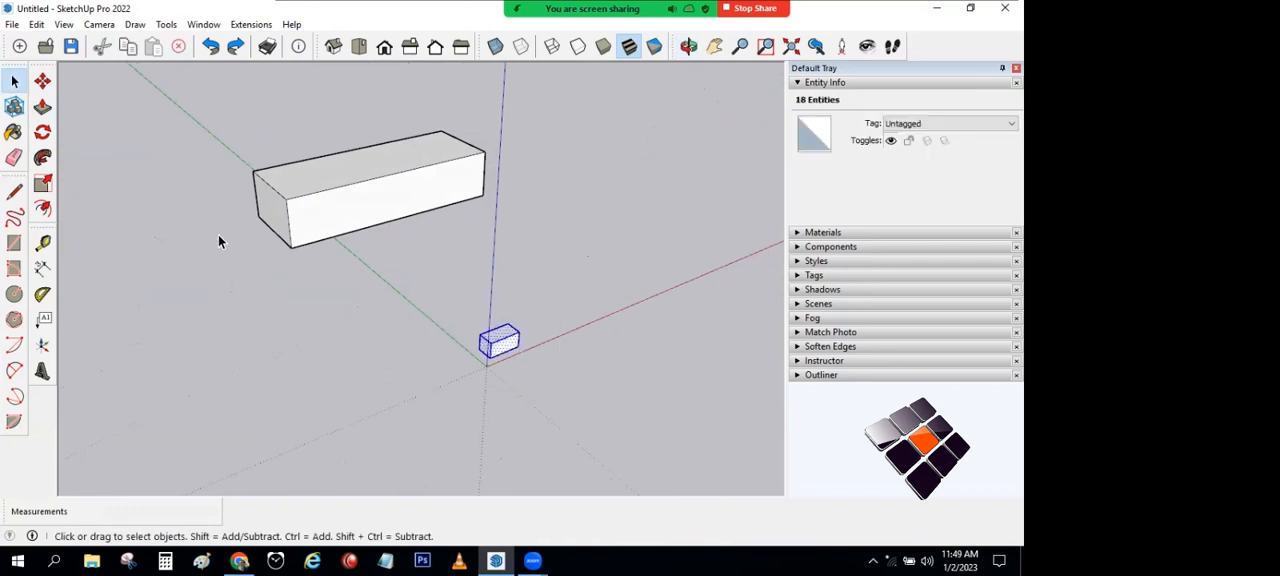
click(42, 106)
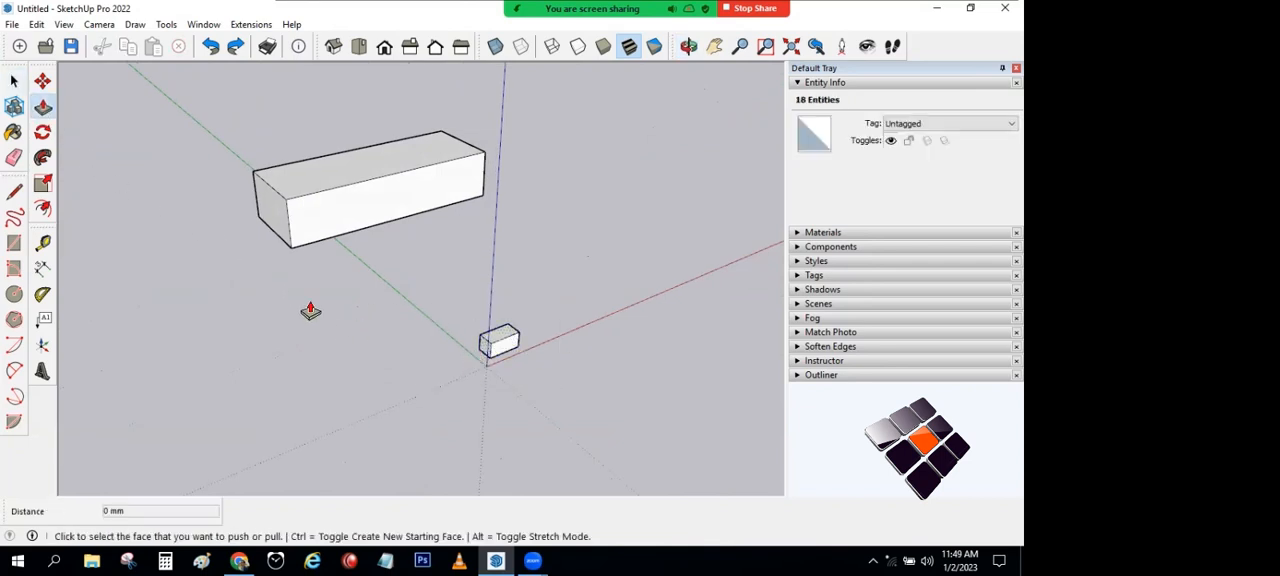
click(481, 352)
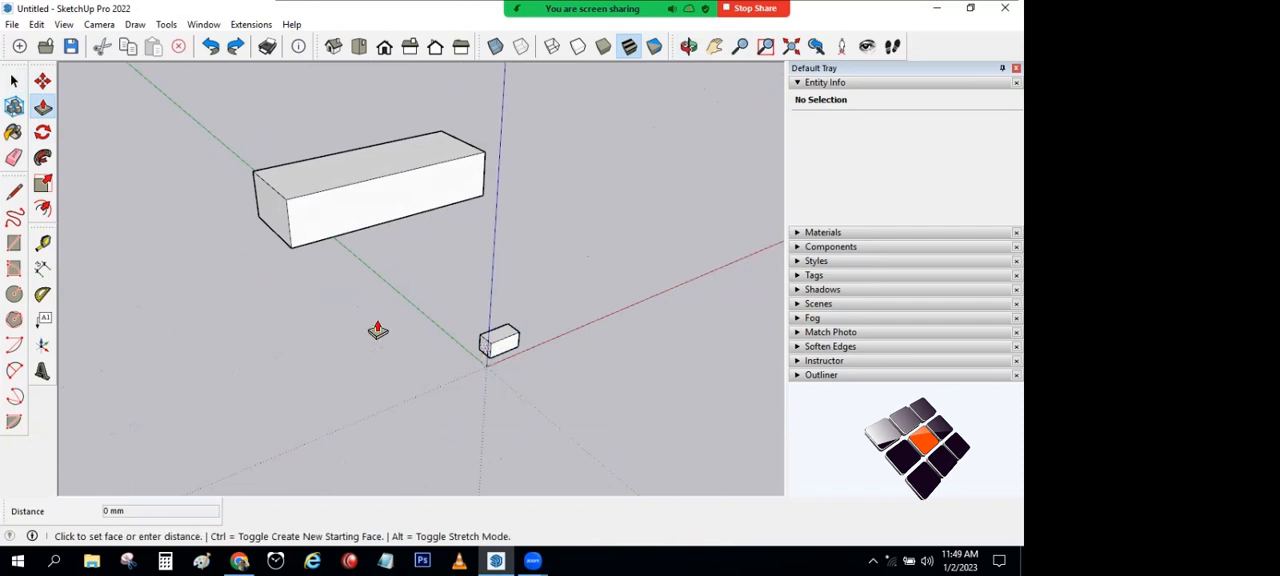
click(290, 238)
click(322, 188)
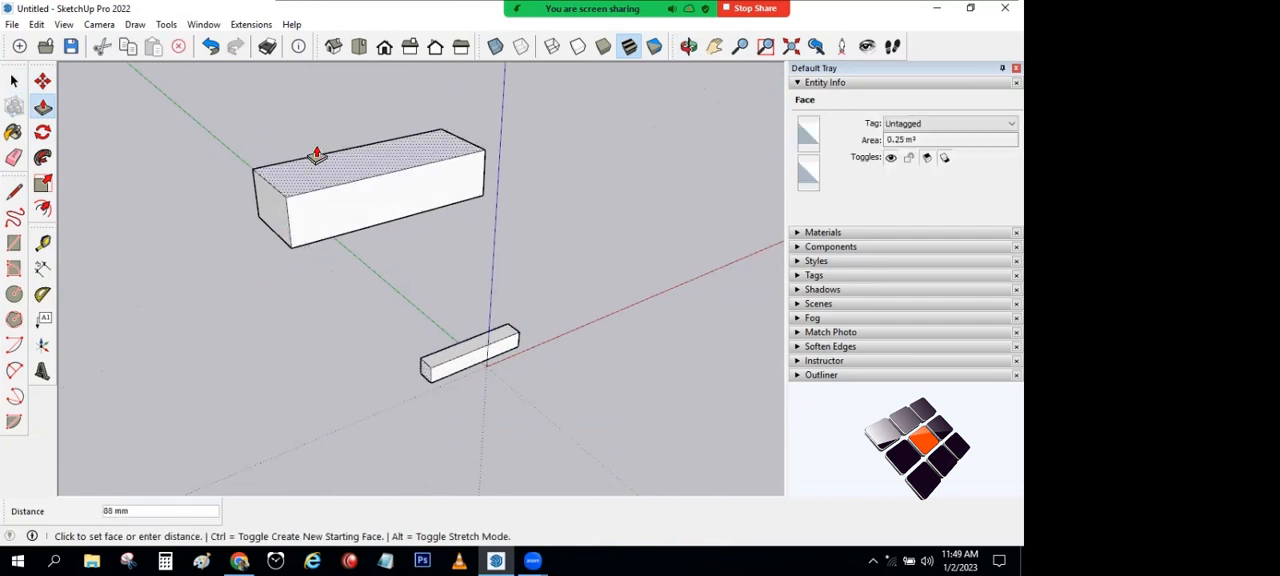
click(317, 130)
Step: Widen the bar about 780 mm toward the large block and push its top face down about 221 mm
middle_drag(434, 362, 515, 315)
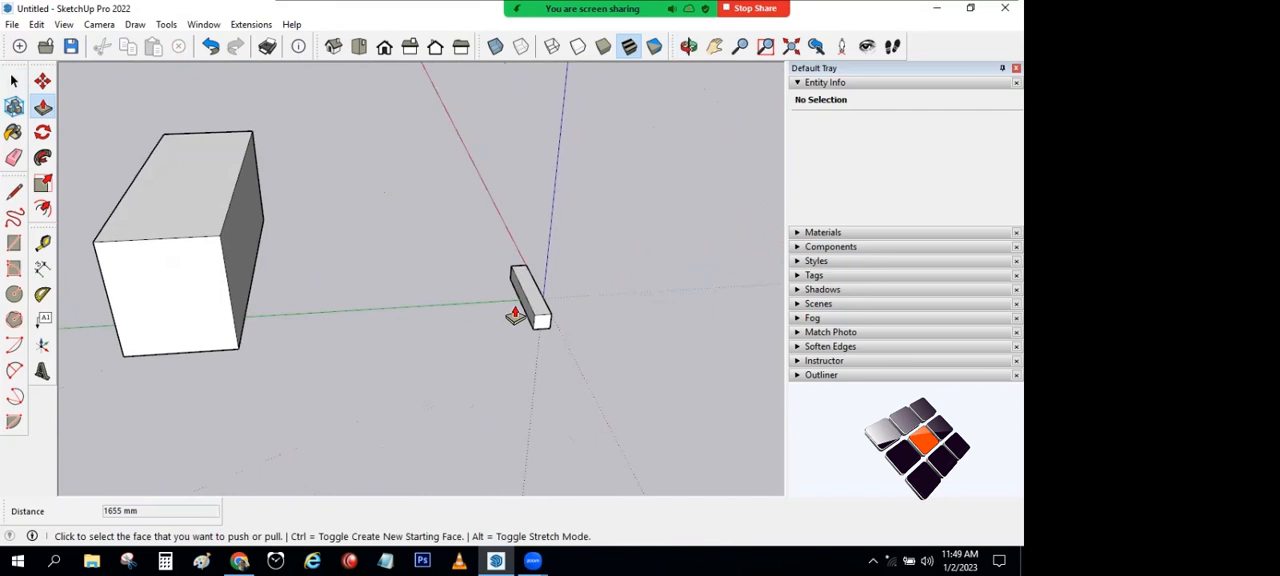
click(522, 310)
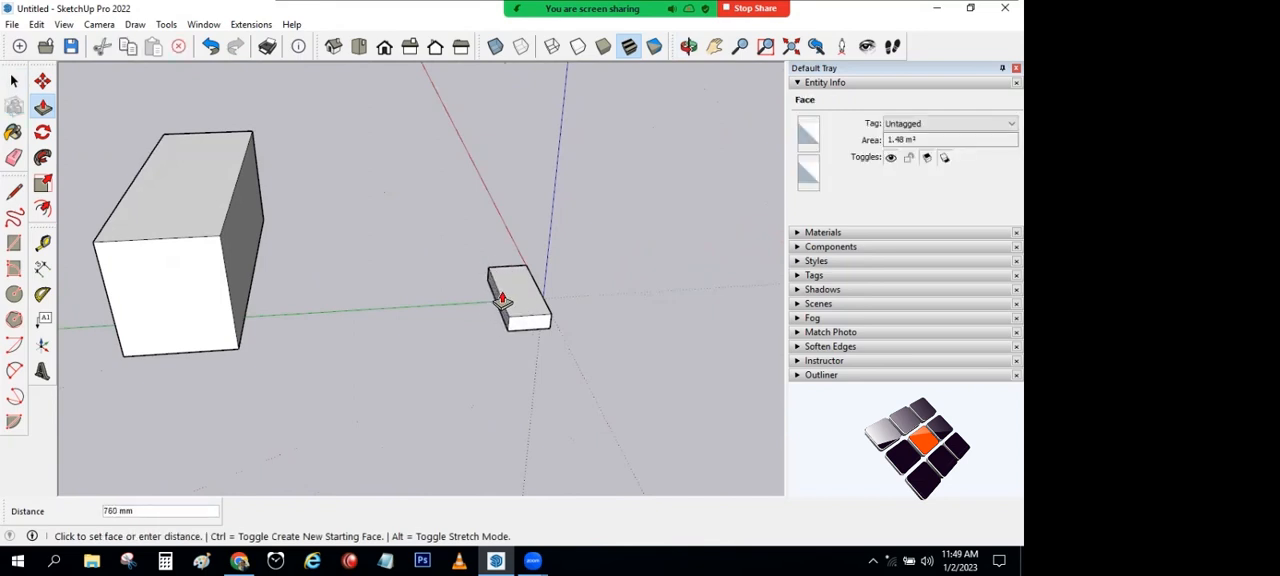
click(502, 300)
click(539, 311)
click(540, 316)
Step: Copy the whole slab from its corner to the large block's upper corner, divided into 14 equal steps, and undo the staircase array
middle_drag(558, 366, 326, 357)
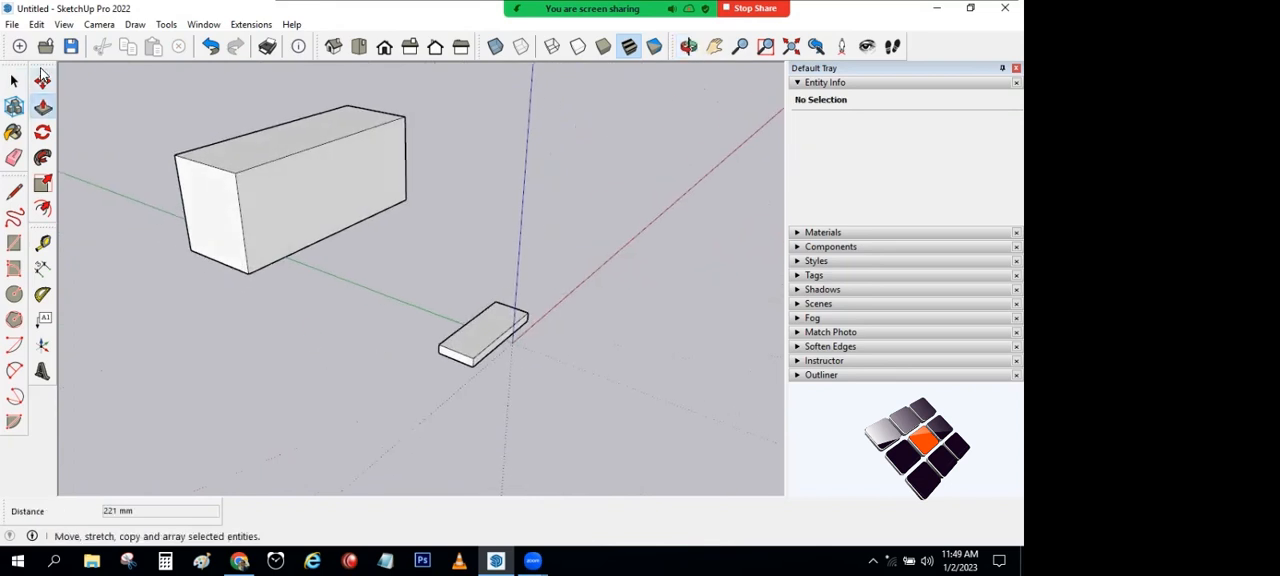
click(14, 82)
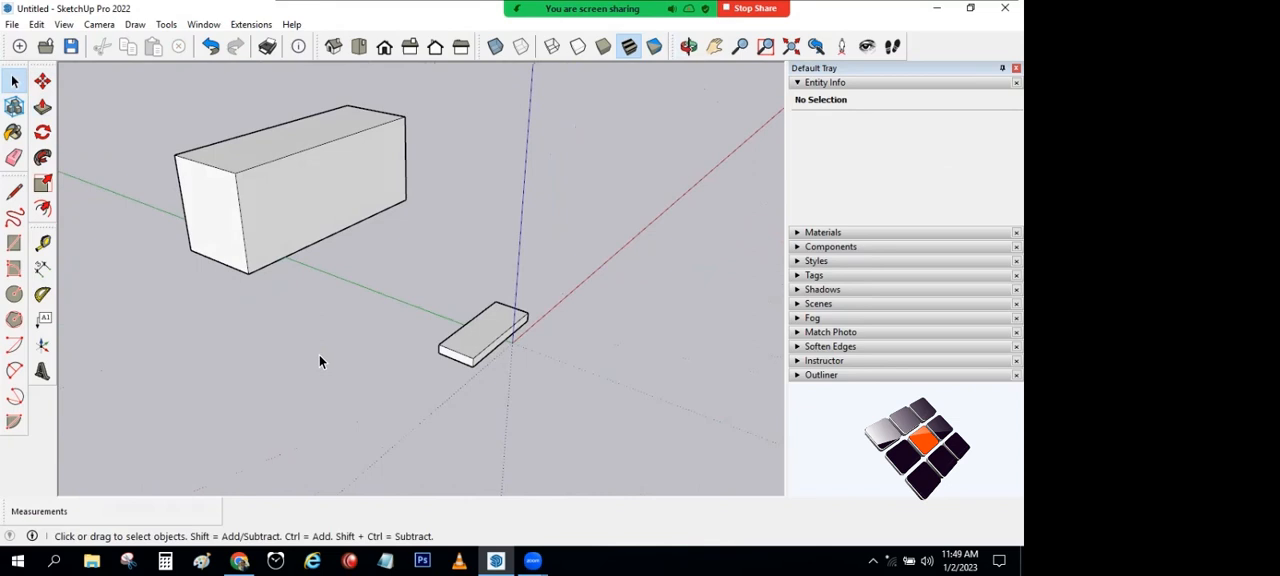
middle_drag(319, 361, 354, 246)
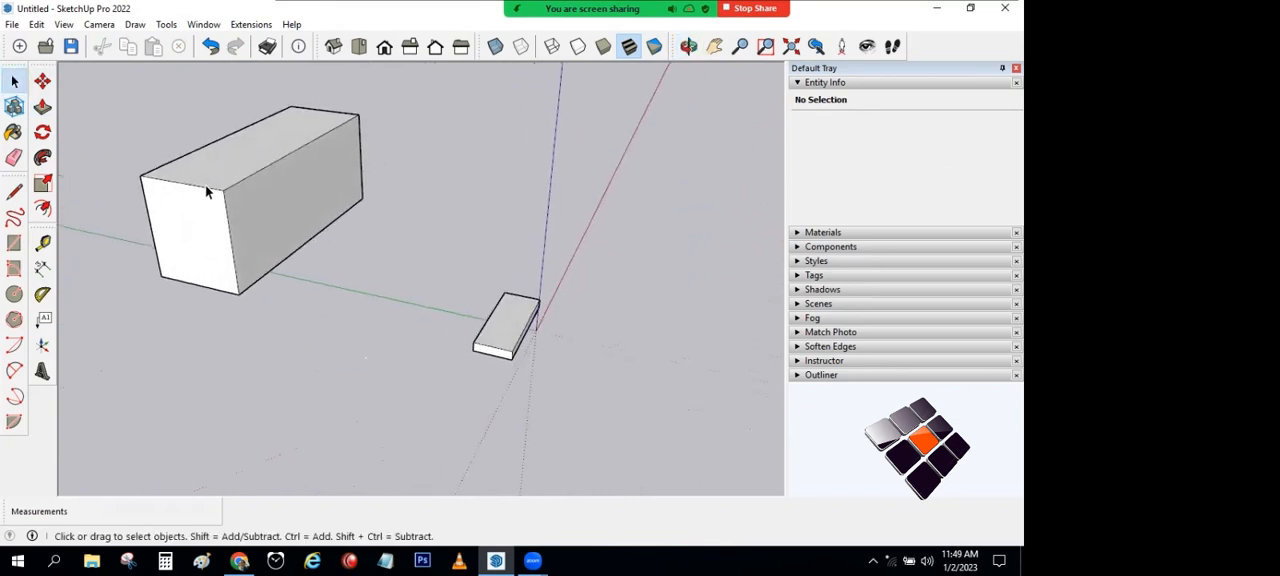
double_click(511, 335)
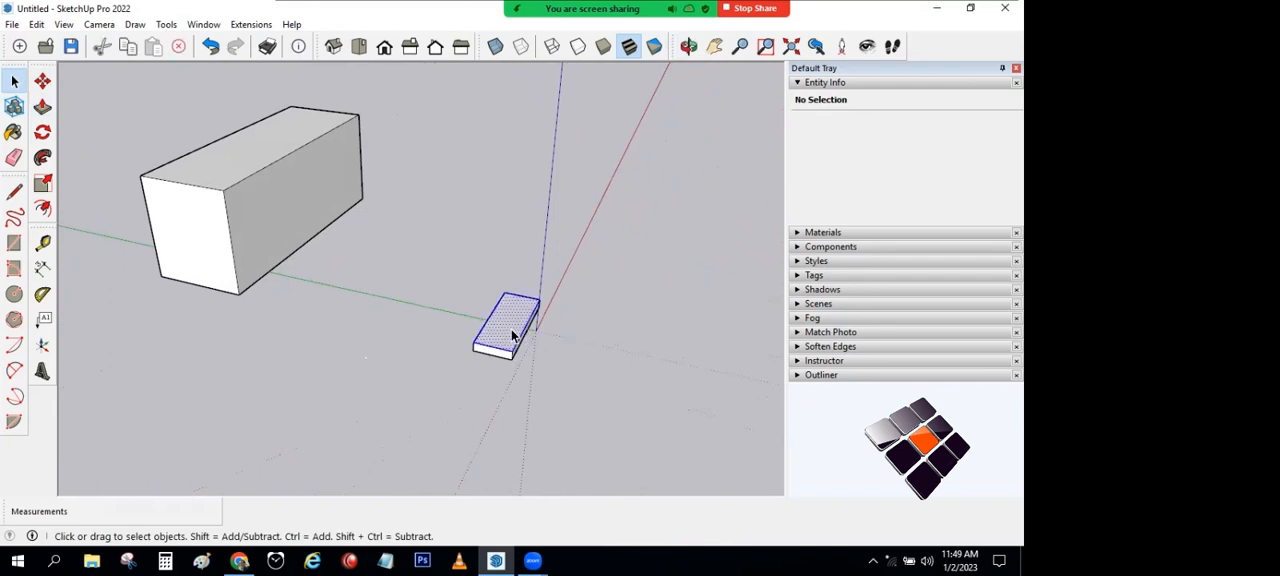
click(42, 81)
key(ctrl)
click(472, 340)
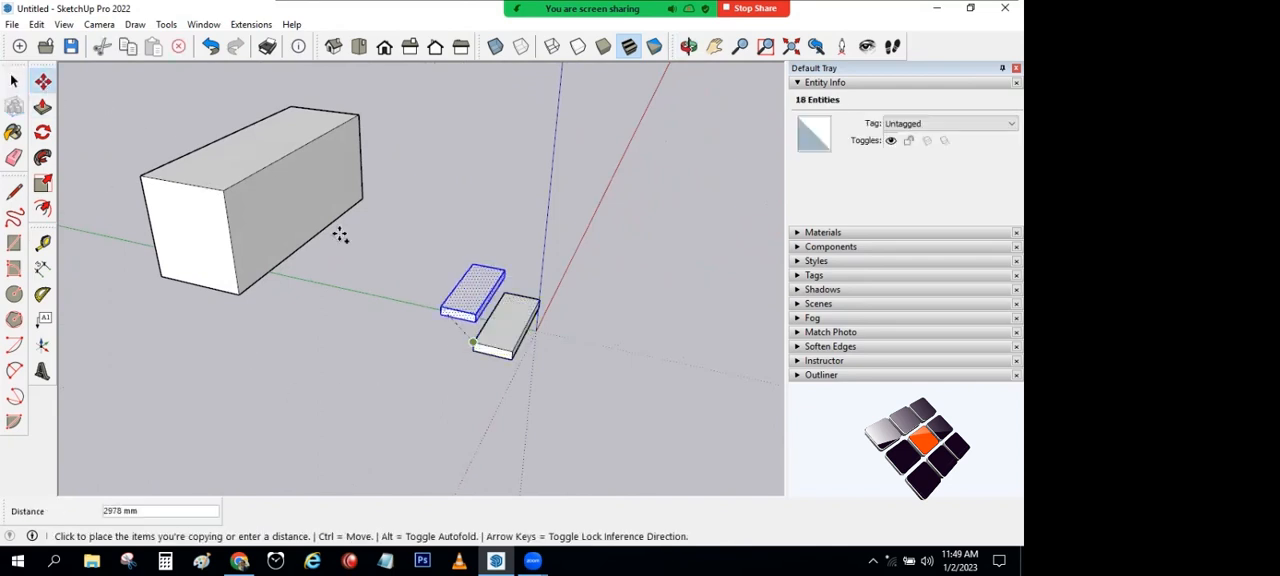
click(224, 190)
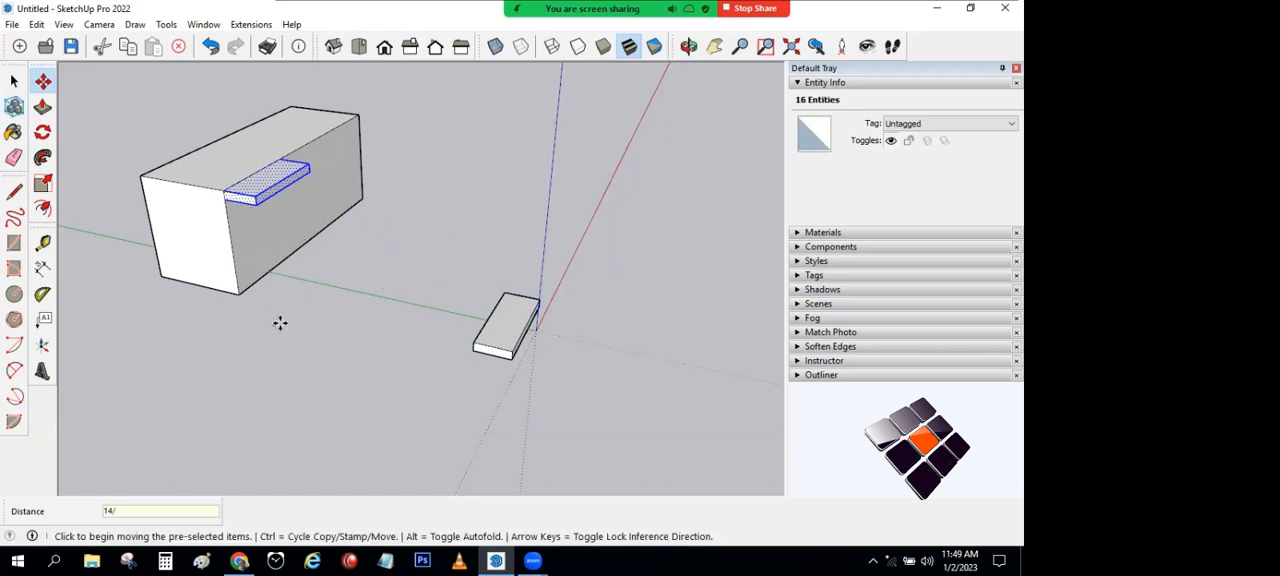
key(Return)
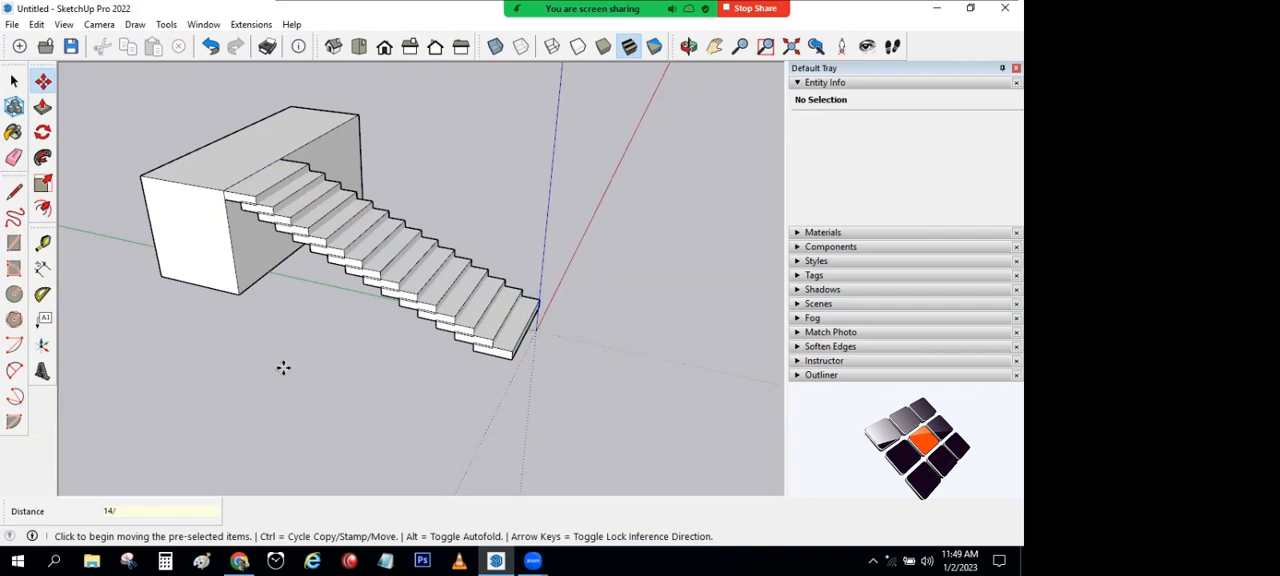
key(ctrl+z)
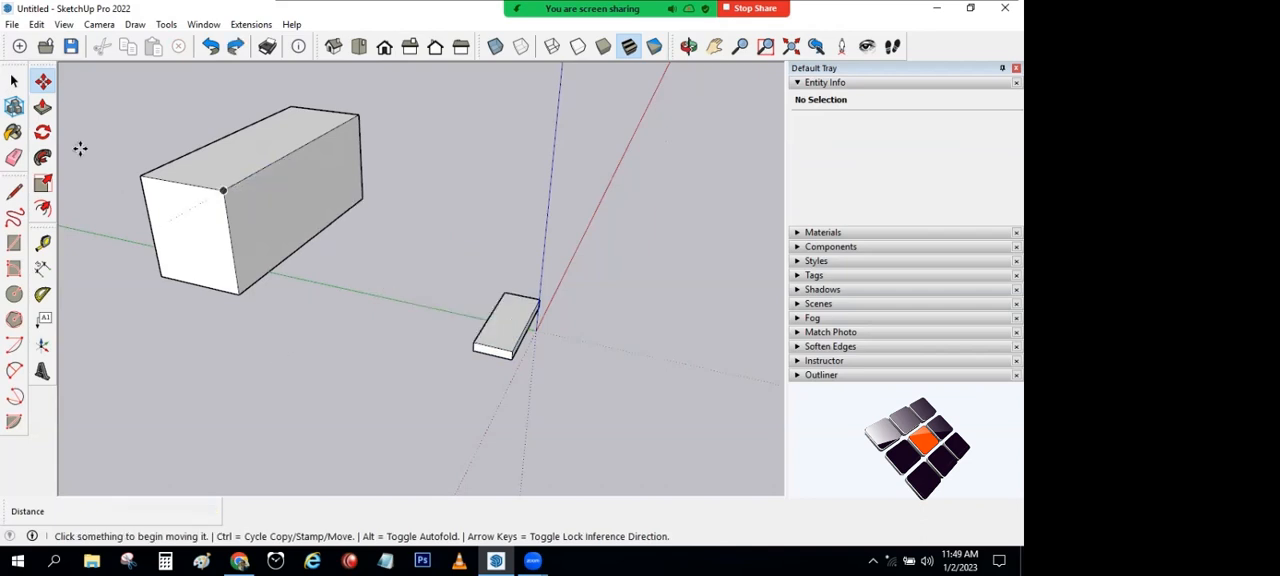
Step: Push in the slab's long side face to make the slab narrower
click(13, 82)
middle_drag(268, 294, 325, 290)
click(42, 107)
middle_drag(535, 300, 270, 378)
click(541, 300)
click(563, 301)
Step: Copy the whole narrowed slab to the large block's upper corner and divide the distance into 7 equal steps
click(14, 82)
triple_click(525, 338)
click(42, 81)
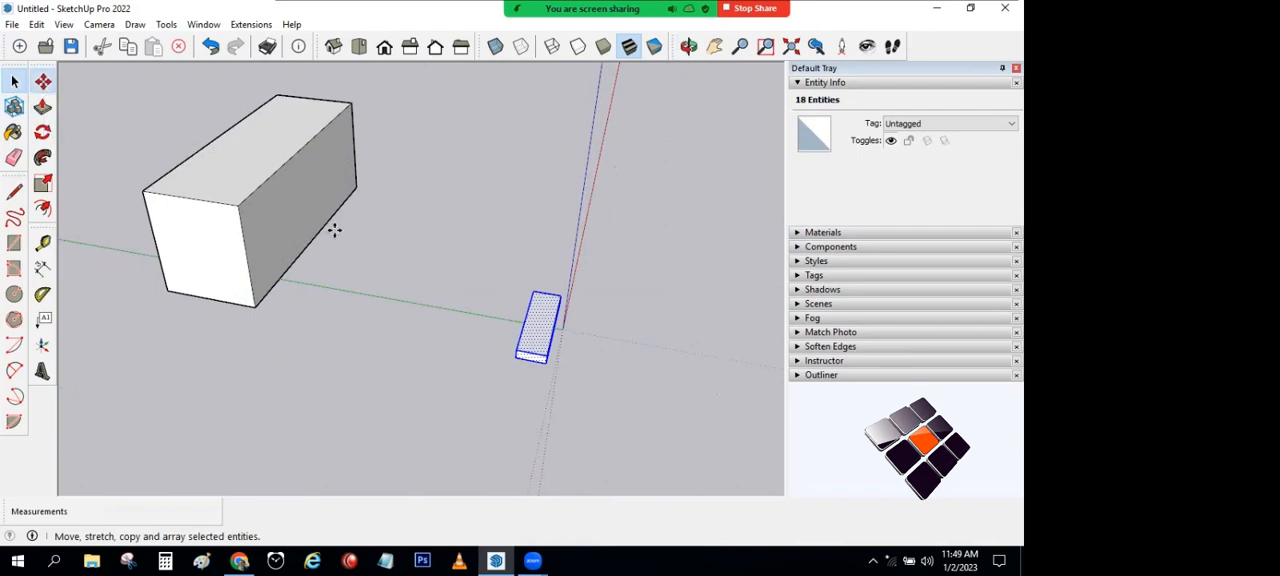
click(516, 349)
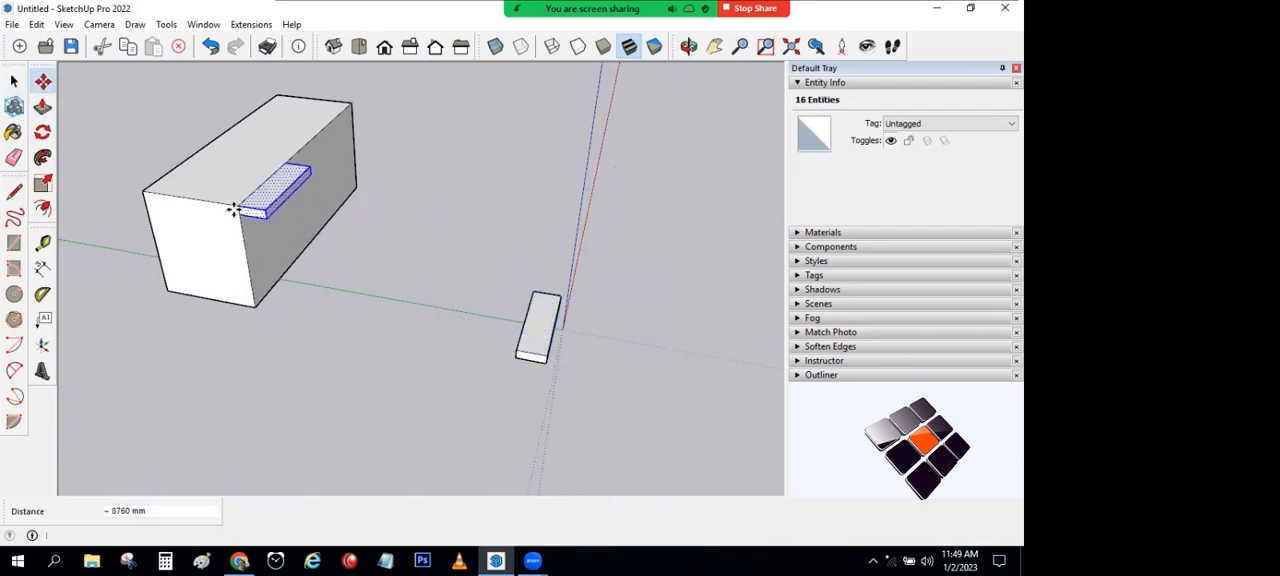
text(7/)
key(Return)
Step: Select the staircase together with the large block and delete everything
middle_drag(229, 211, 197, 291)
click(14, 80)
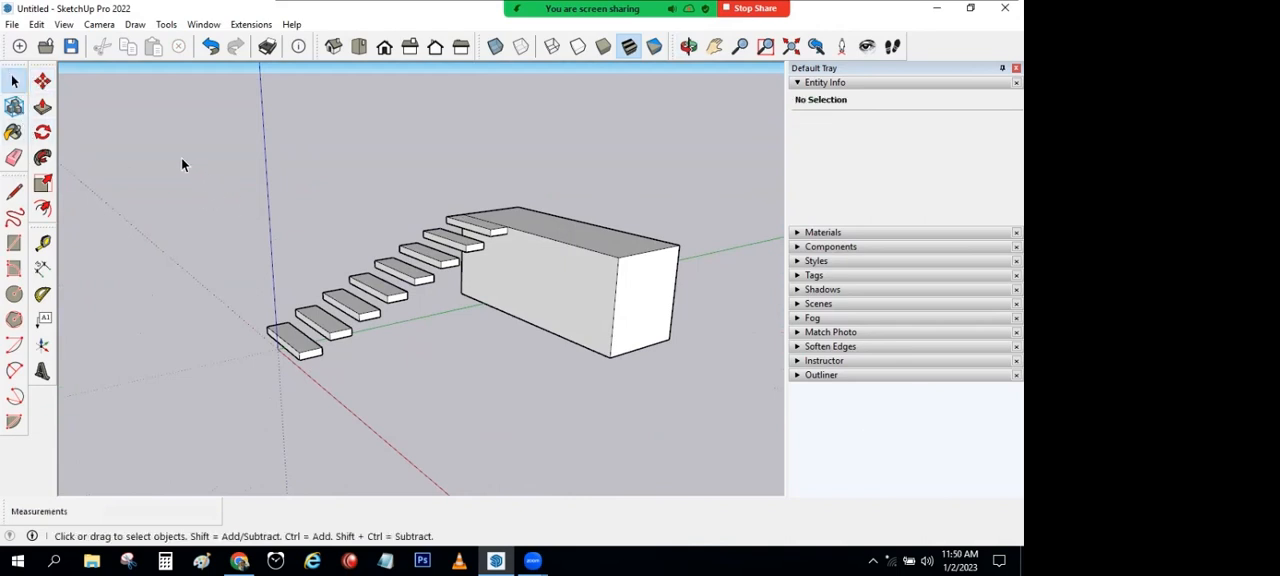
drag(220, 171, 692, 452)
key(Delete)
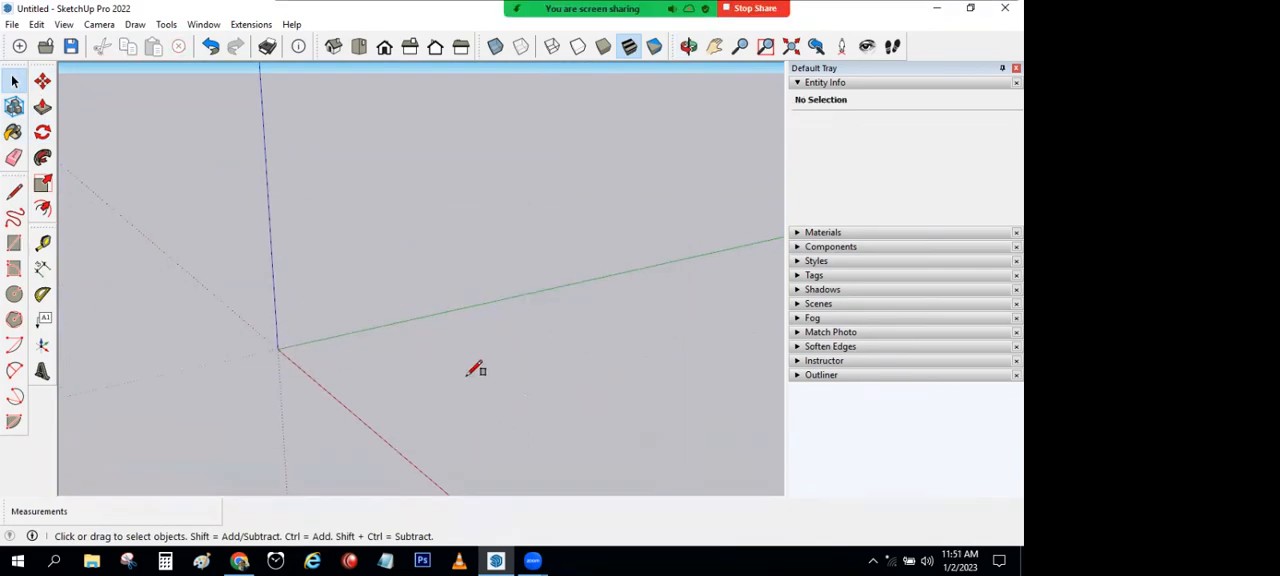
Step: Draw a rectangle of about 21.5 m² beside the origin and pull it up about 2465 mm into a box
key(r)
click(306, 357)
click(502, 358)
key(p)
click(359, 379)
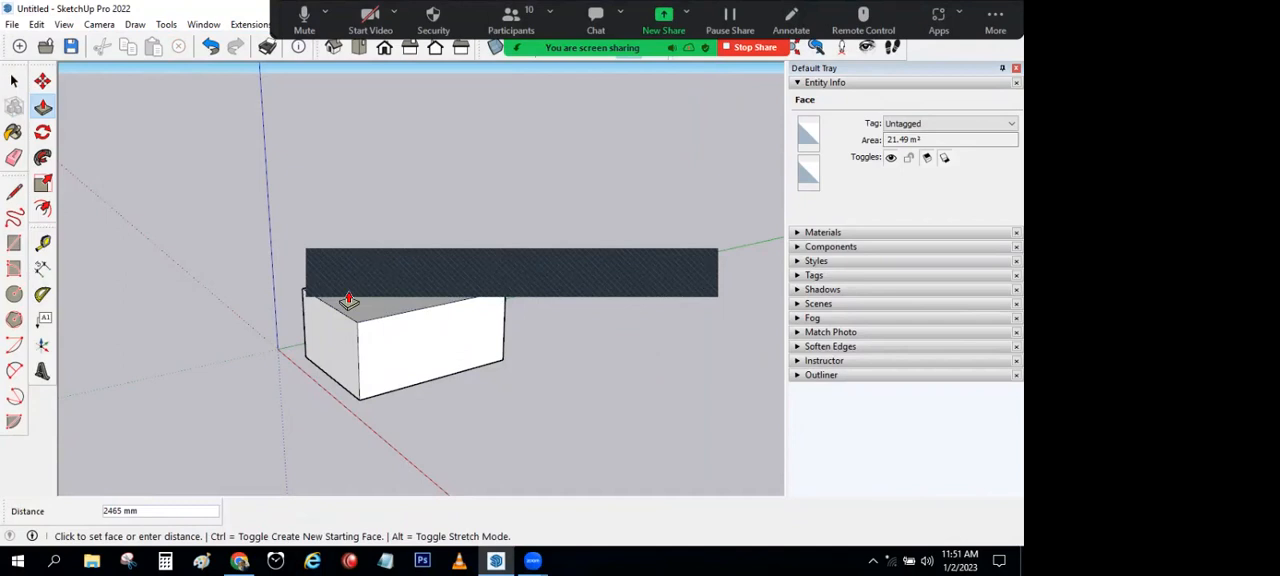
click(348, 300)
key(space)
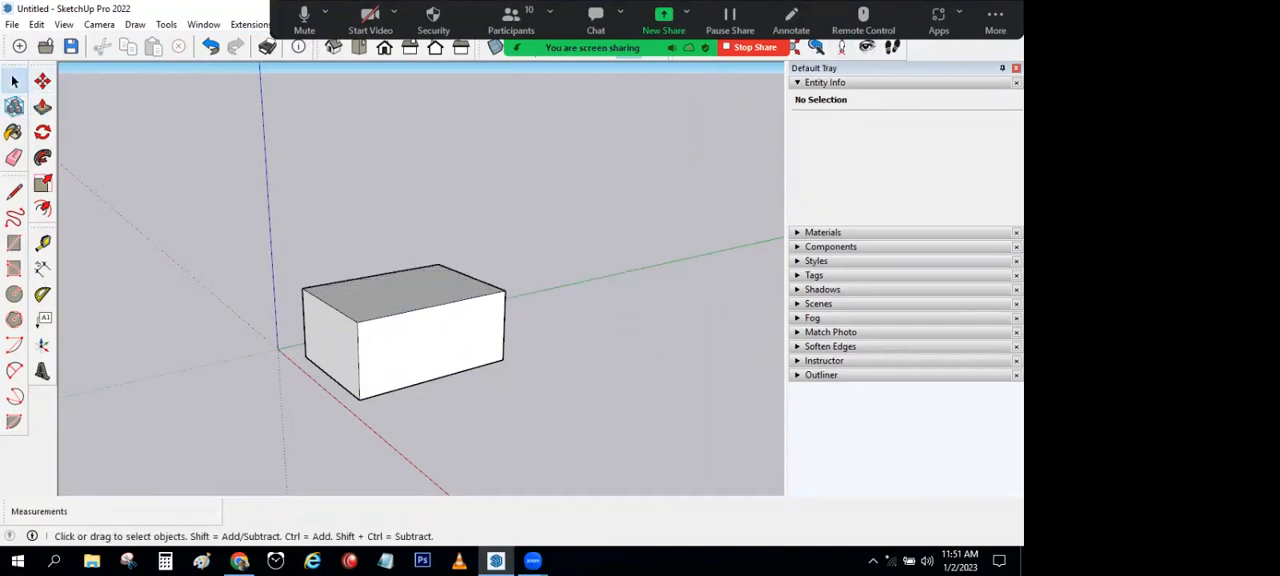
Step: Hide the floating meeting controls of the screen-sharing session
click(995, 20)
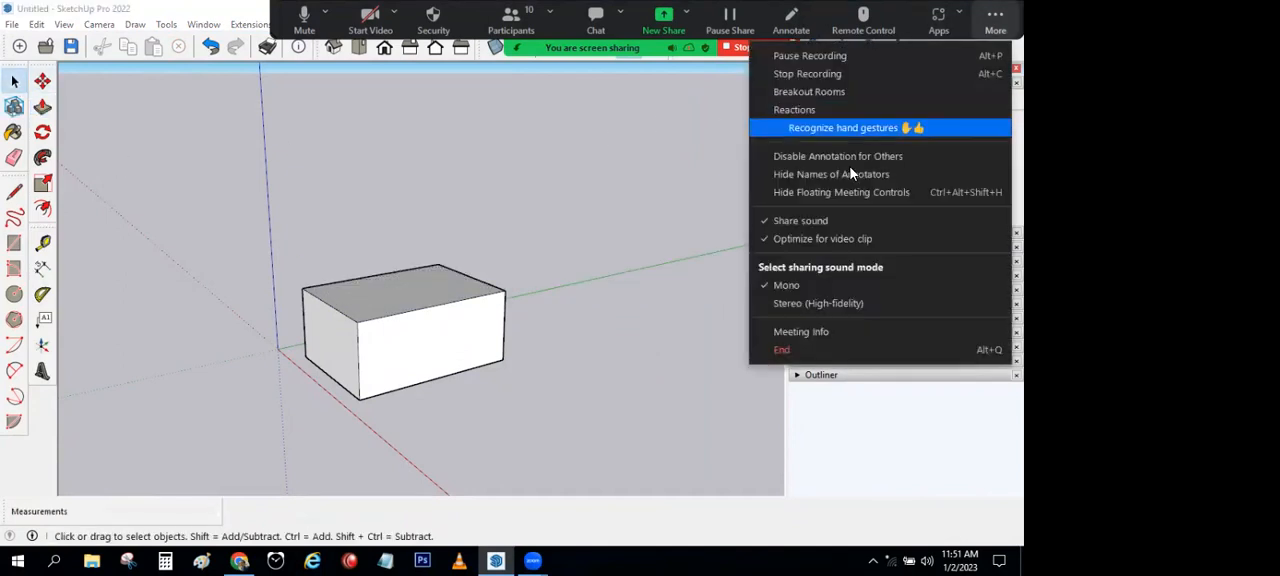
click(851, 200)
Step: Select the whole box, move it a short distance along the green axis, and clear the selection
mouse_move(603, 200)
middle_down()
mouse_move(517, 137)
mouse_move(543, 215)
middle_up()
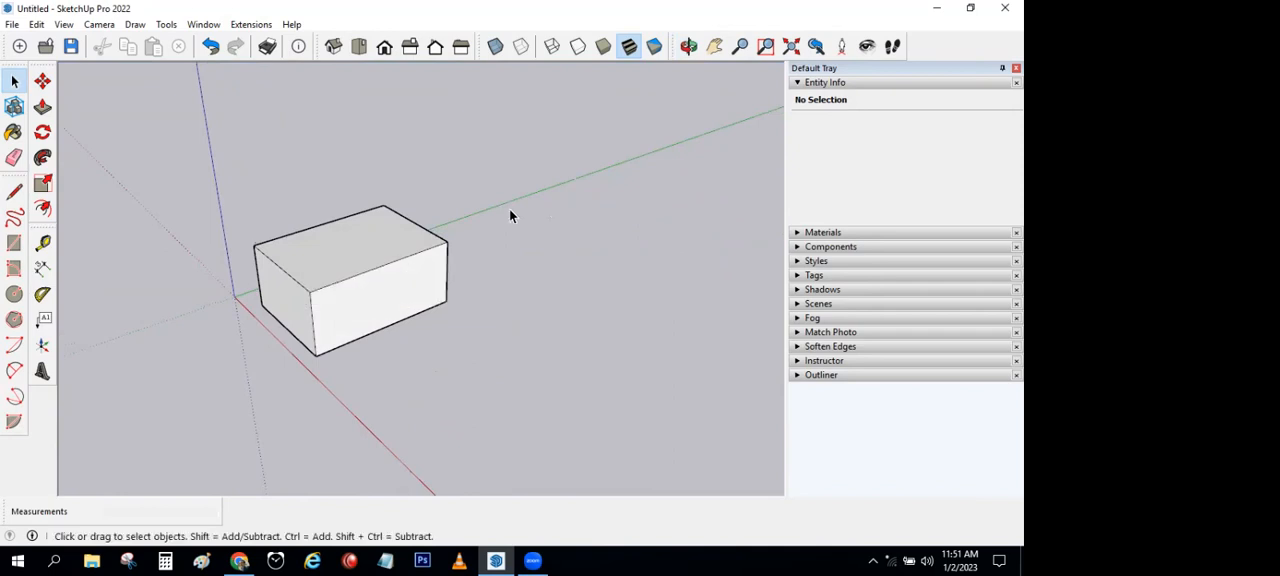
triple_click(280, 256)
click(42, 81)
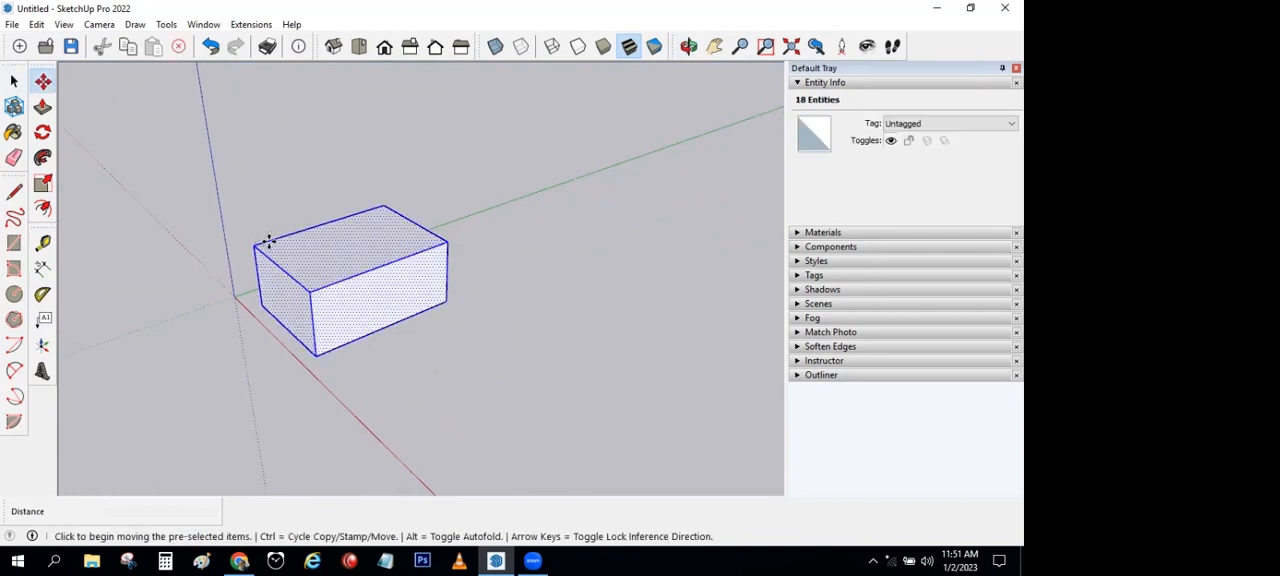
click(310, 228)
click(351, 214)
key(space)
click(368, 180)
Step: Try raising the box's top face vertically with the Move tool, and return it to its starting height
scroll(408, 248, up, 3)
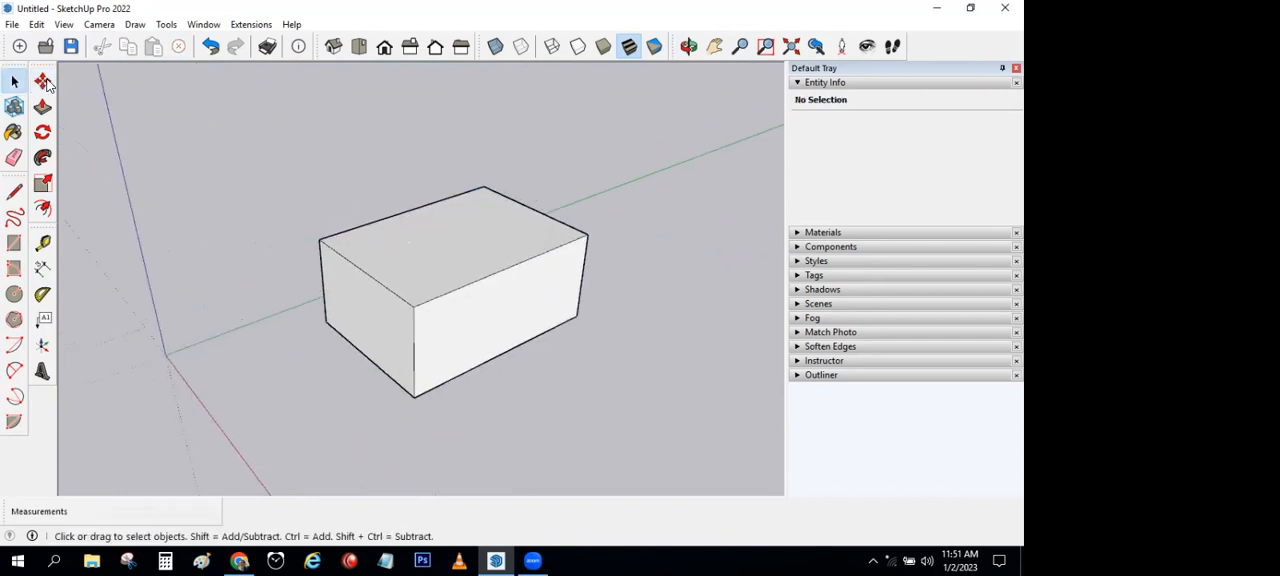
click(42, 81)
click(403, 255)
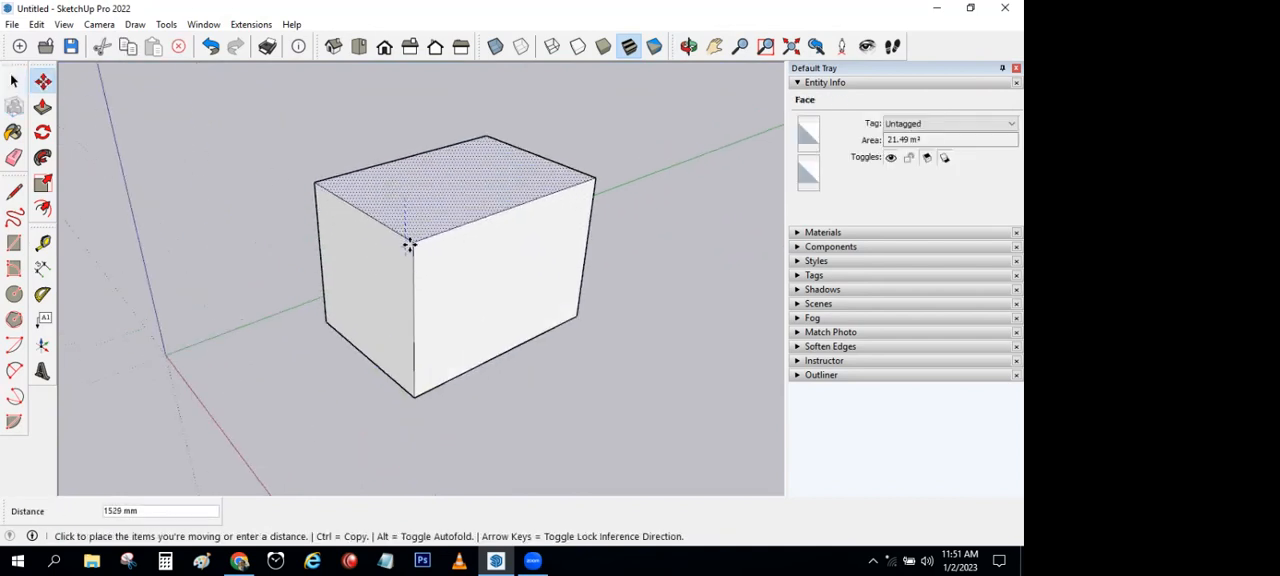
click(405, 257)
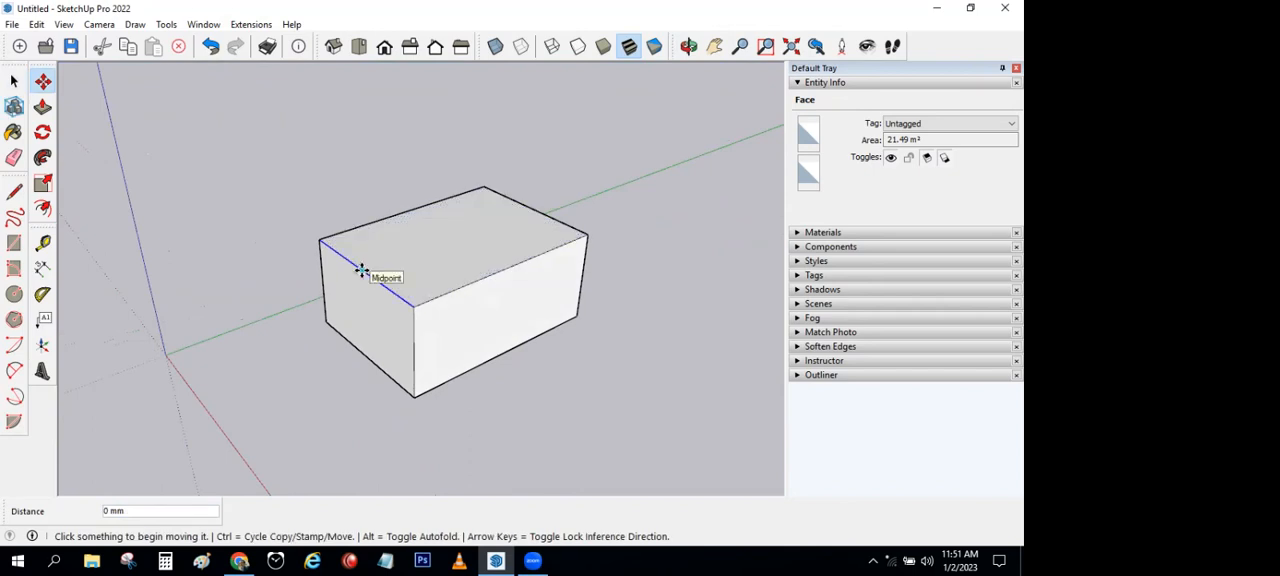
Step: Try moving the 3900 mm top edge of the box along the green axis from its midpoint
click(362, 270)
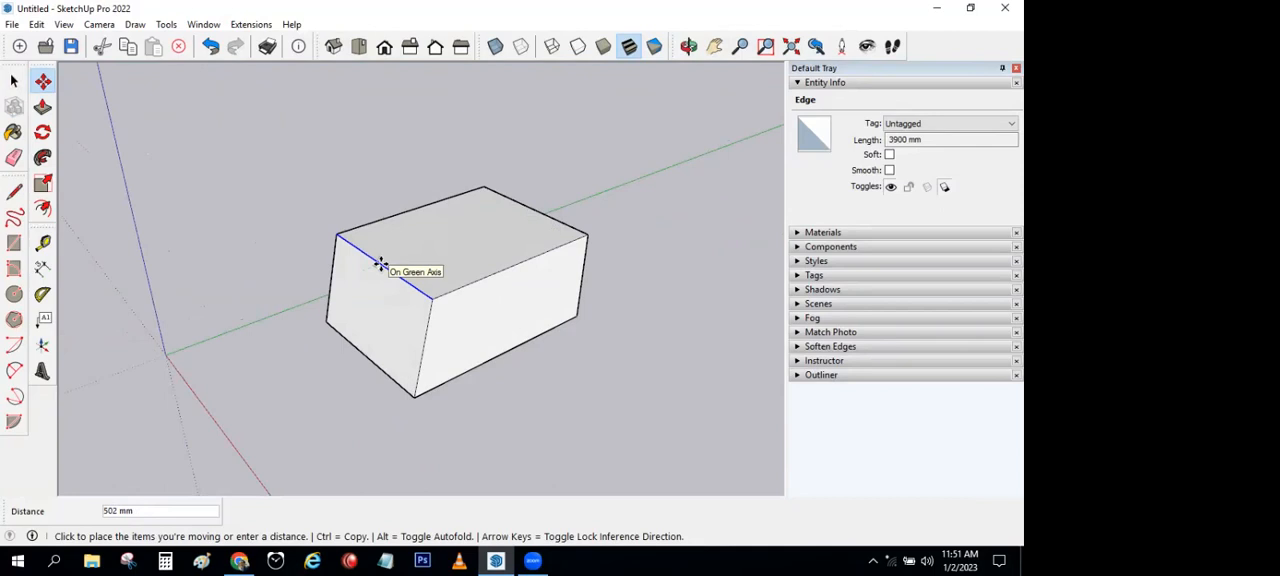
key(space)
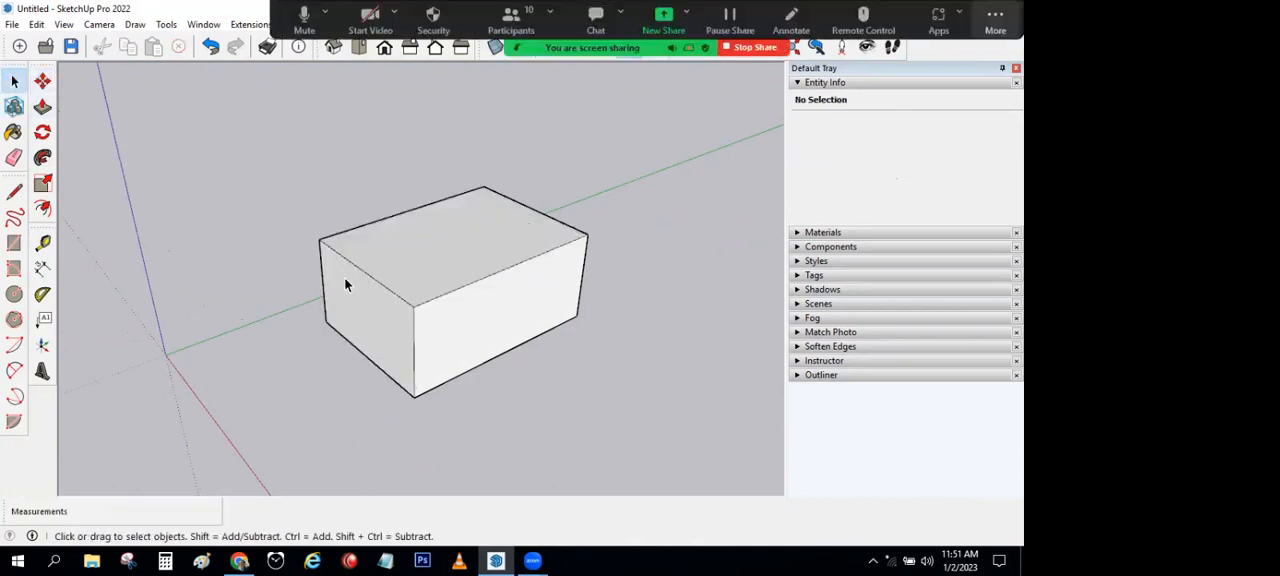
click(361, 270)
click(290, 167)
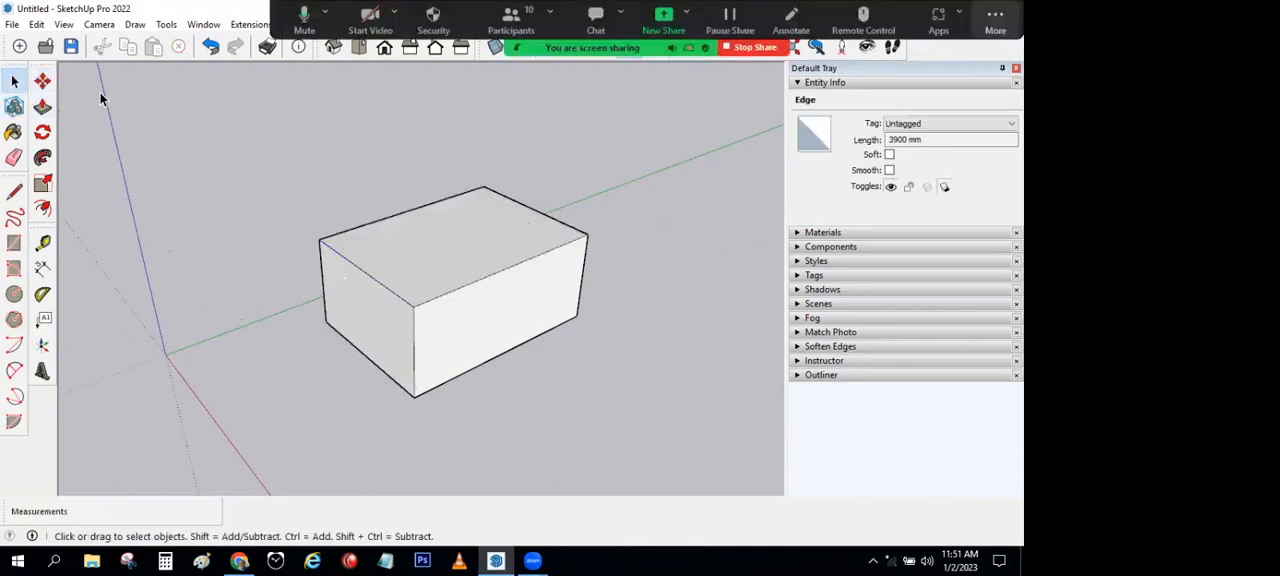
Step: Try moving a single top corner of the box inward to deform its adjoining faces
click(42, 82)
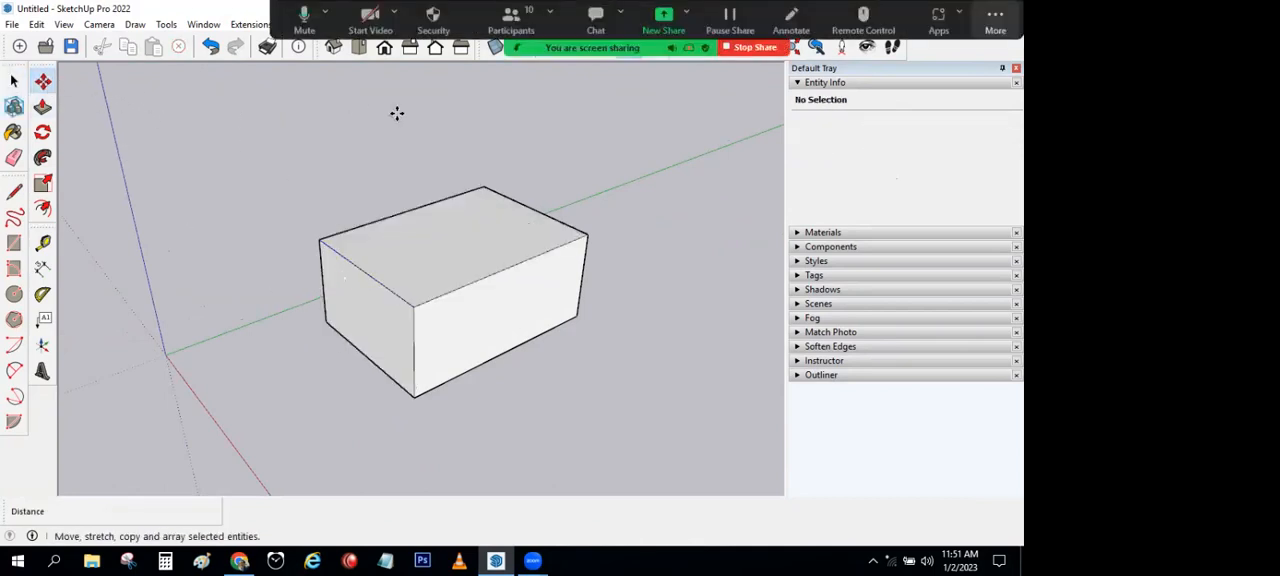
click(320, 240)
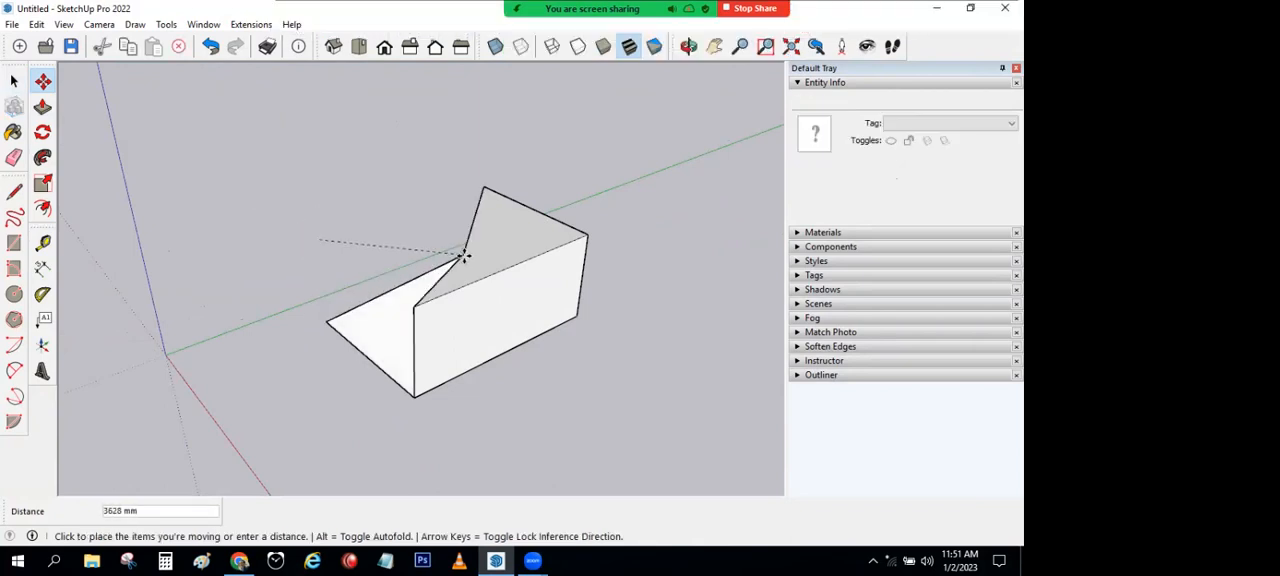
key(Escape)
key(space)
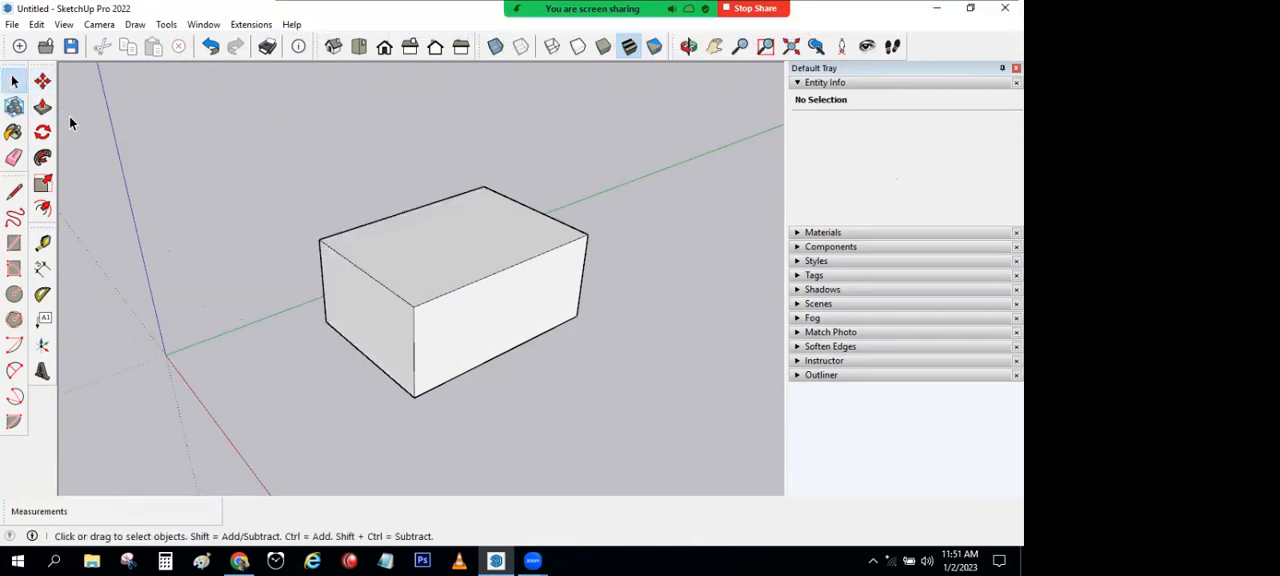
Step: Try rotating only the box's top face about a point on it to twist the solid
click(42, 132)
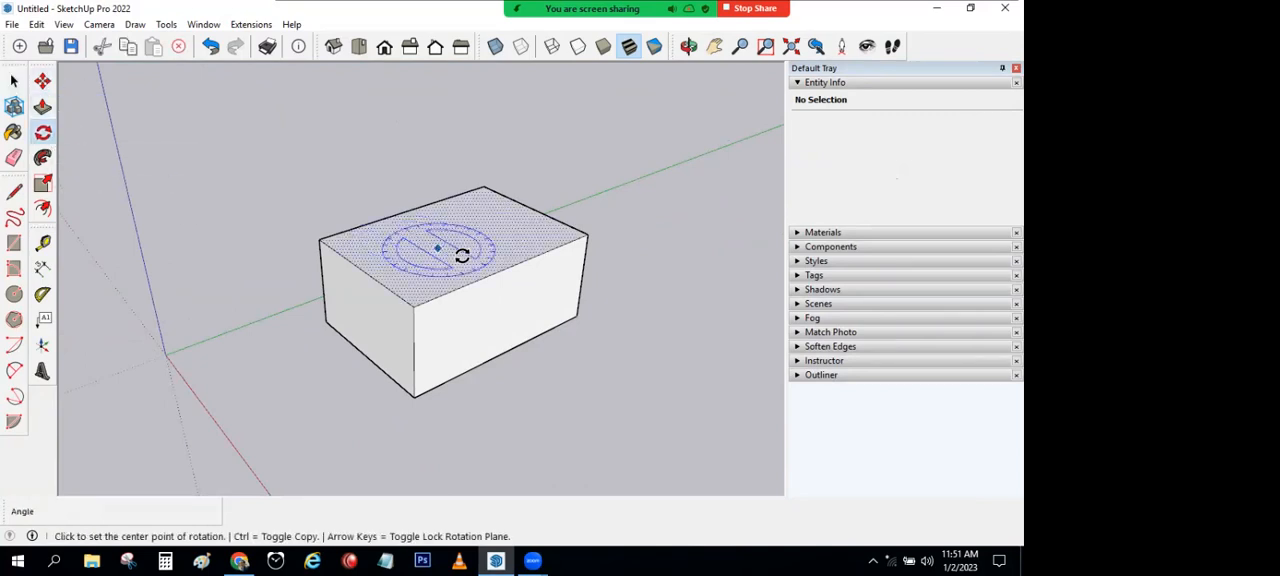
click(365, 172)
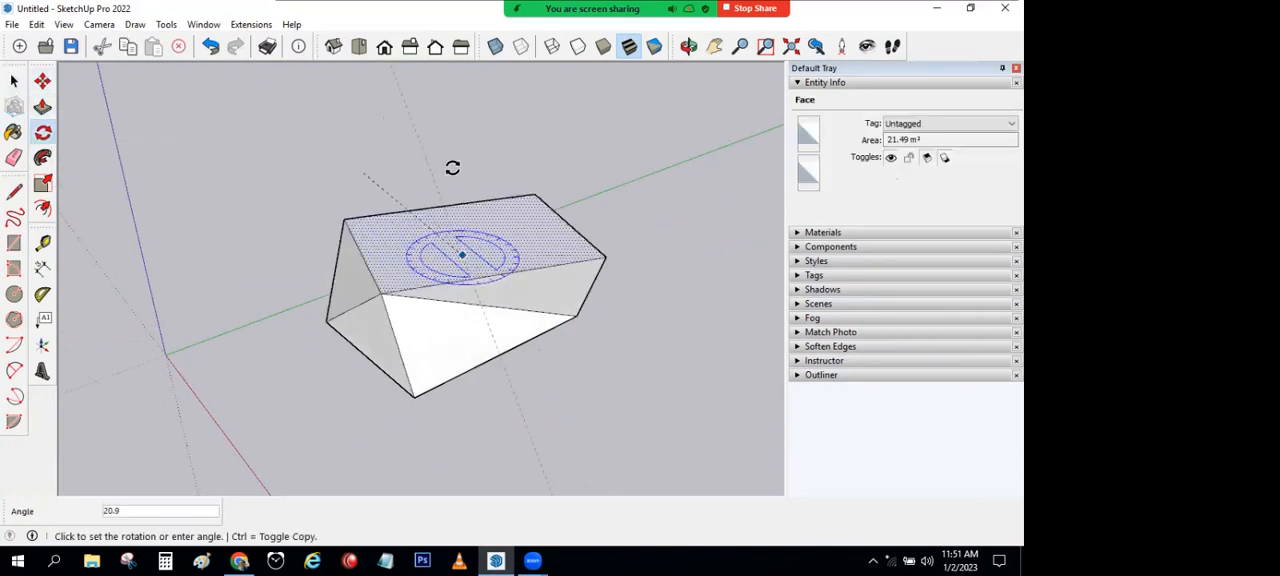
key(Escape)
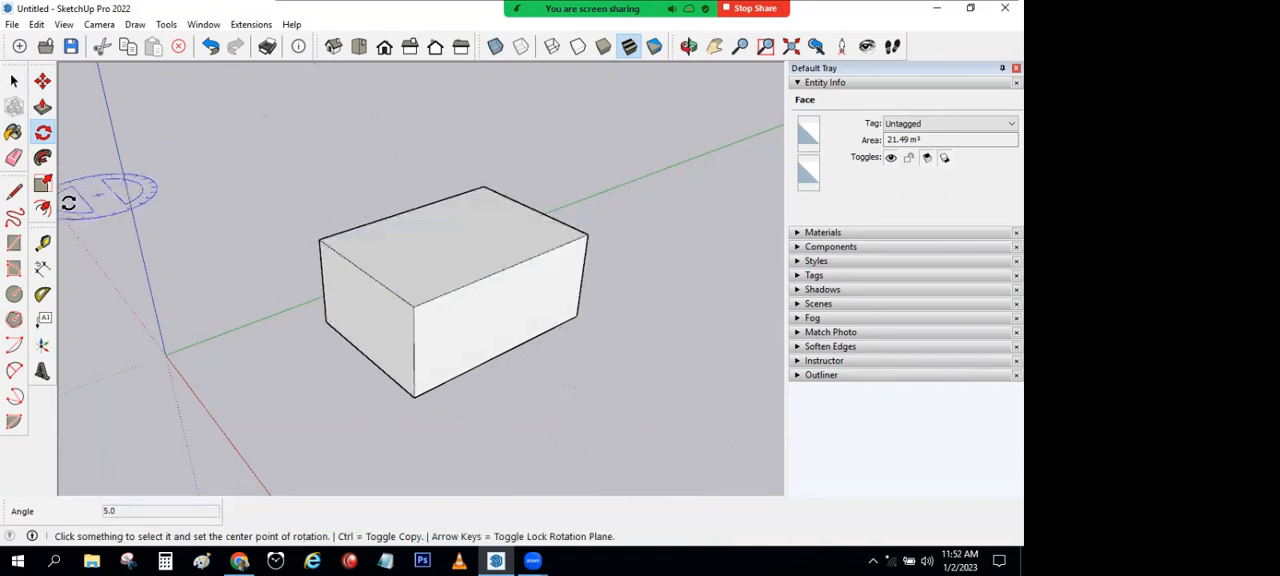
Step: Try scaling only the box's top face from one of its corner grips
click(42, 186)
click(437, 251)
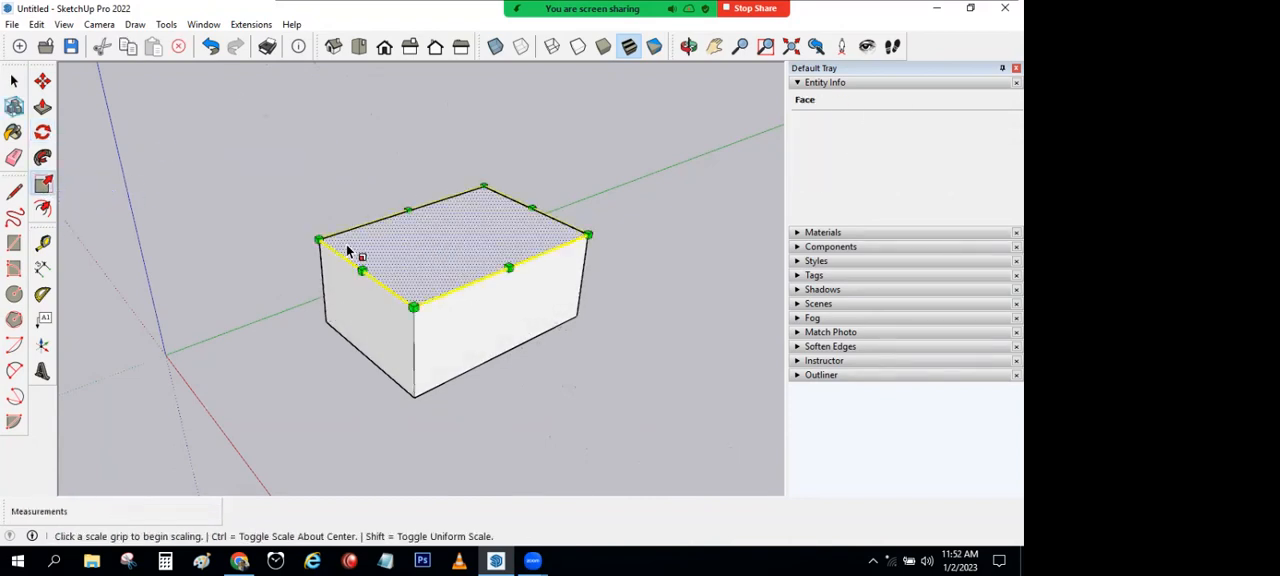
click(319, 240)
key(Escape)
click(14, 80)
click(159, 126)
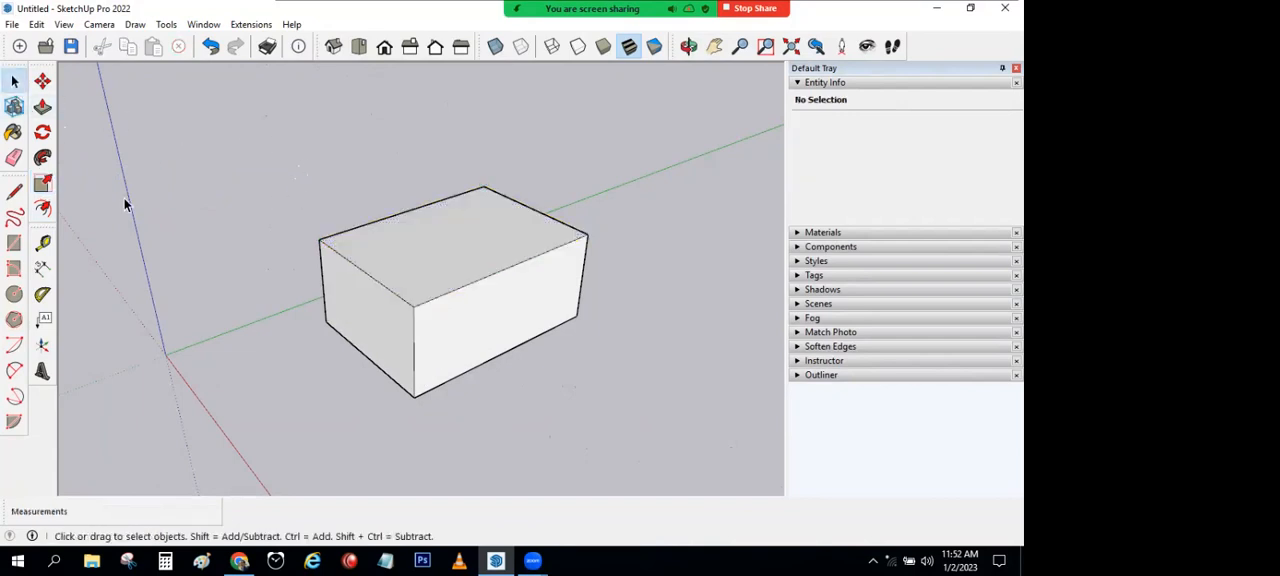
Step: Draw a 5509 mm line lengthwise across the box's top face, joining the midpoints of its two short edges
click(15, 192)
click(362, 268)
click(531, 208)
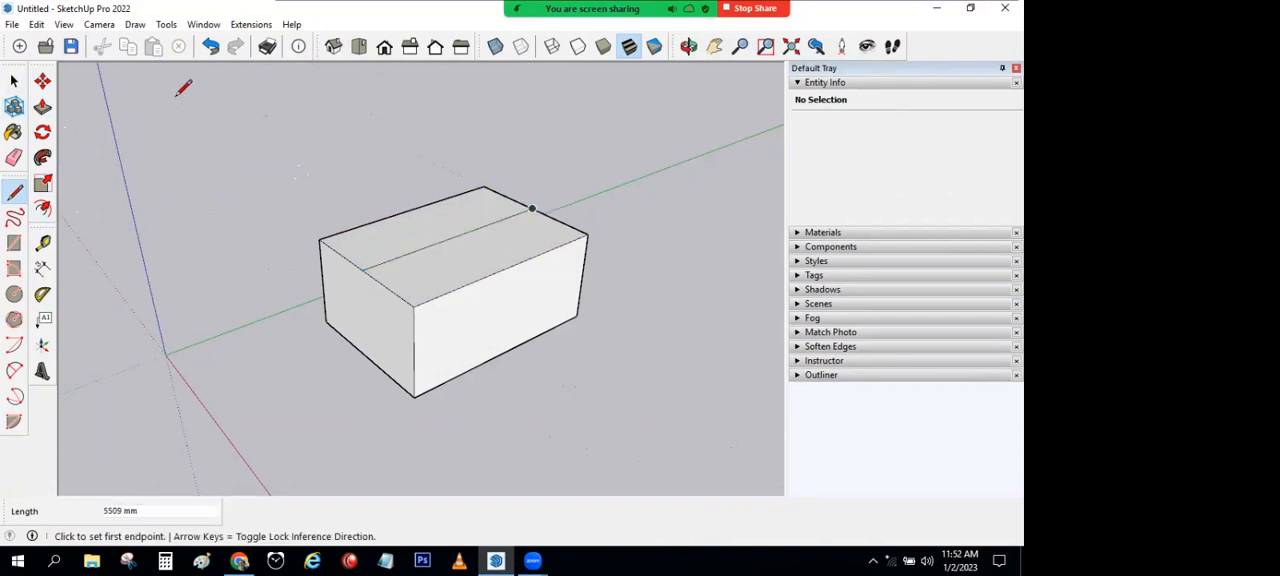
Step: Try raising the top face's centre line about 1590 mm vertically to form a gable roof, and undo the move
click(43, 81)
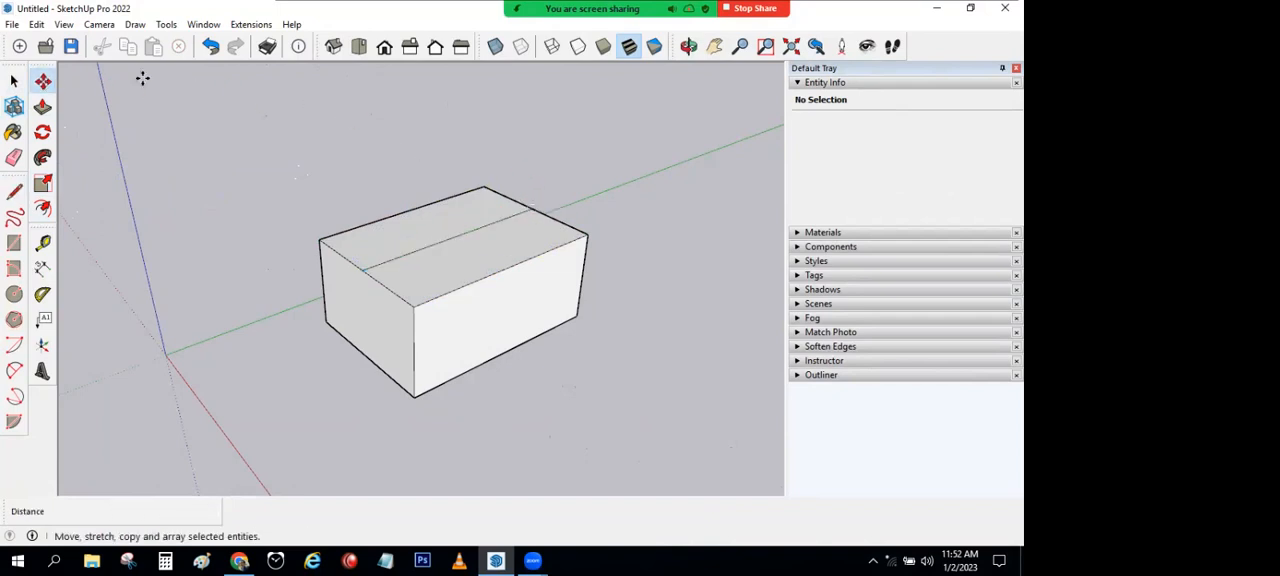
click(443, 236)
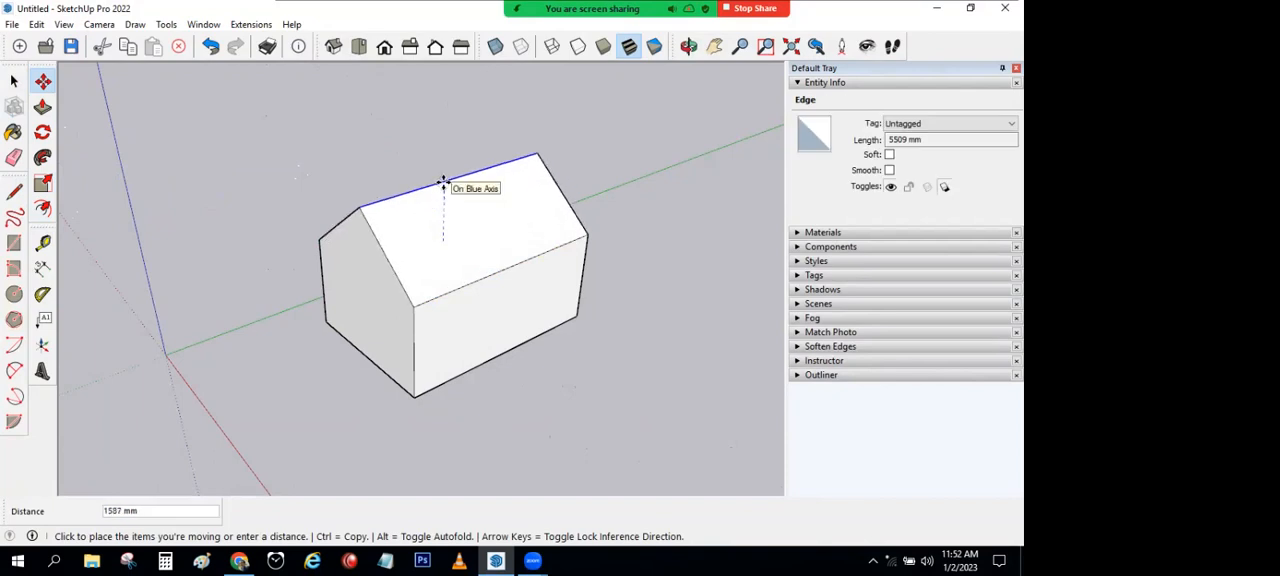
click(443, 185)
key(space)
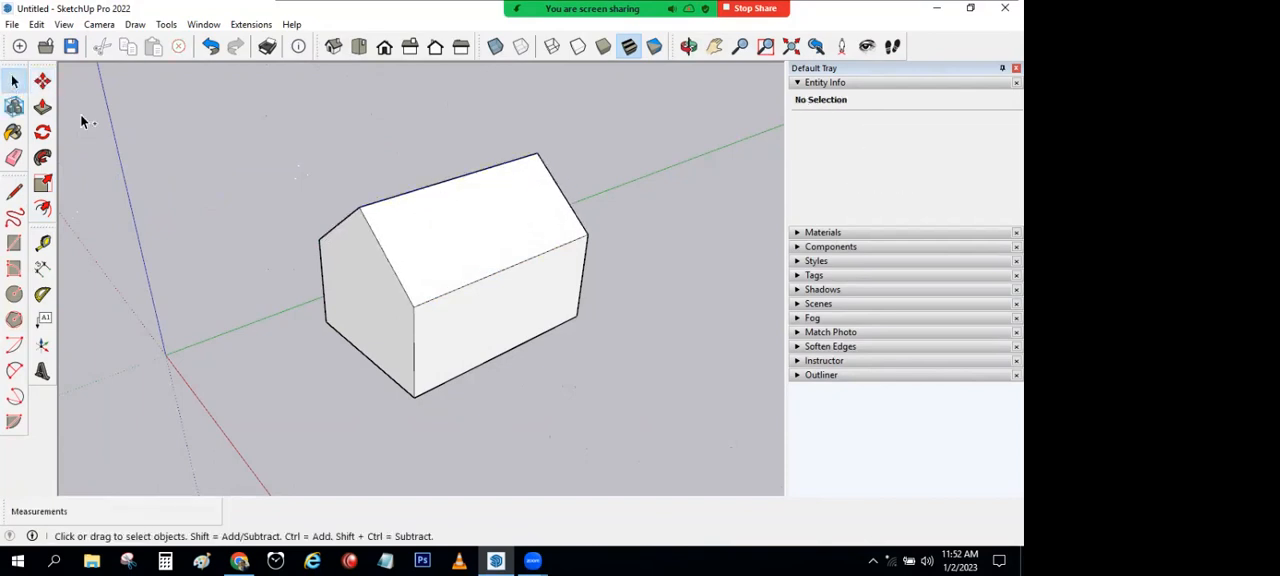
key(ctrl+z)
Step: Draw diagonal lines from the four top corners to two points on the centre line, and erase the centre line's outer segments
click(14, 192)
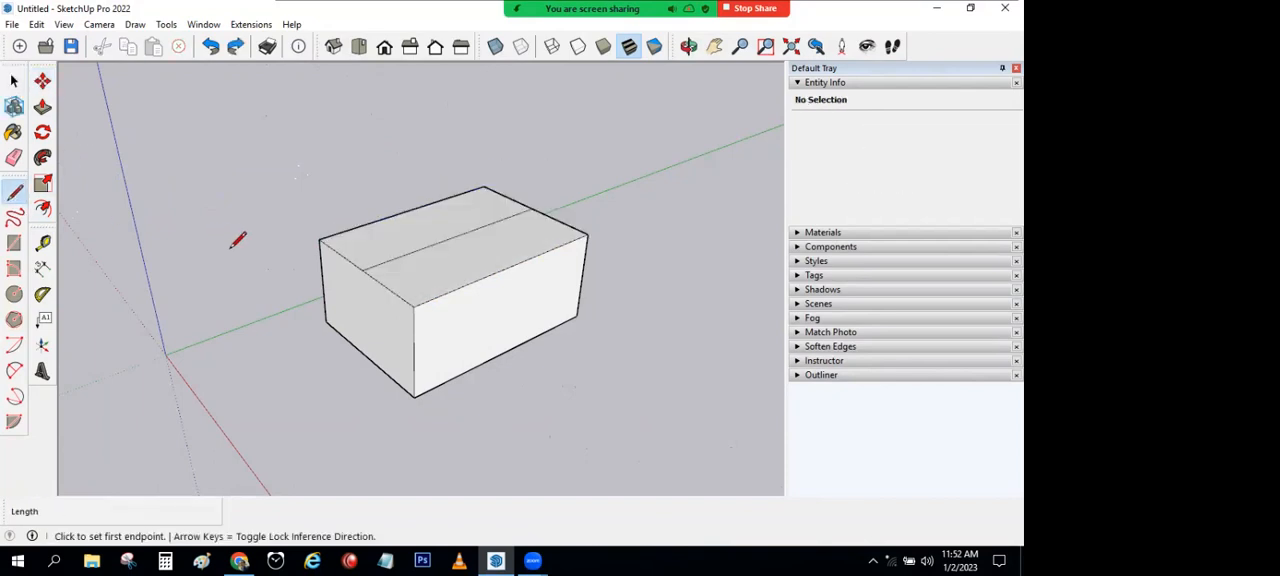
click(318, 239)
click(430, 244)
click(413, 305)
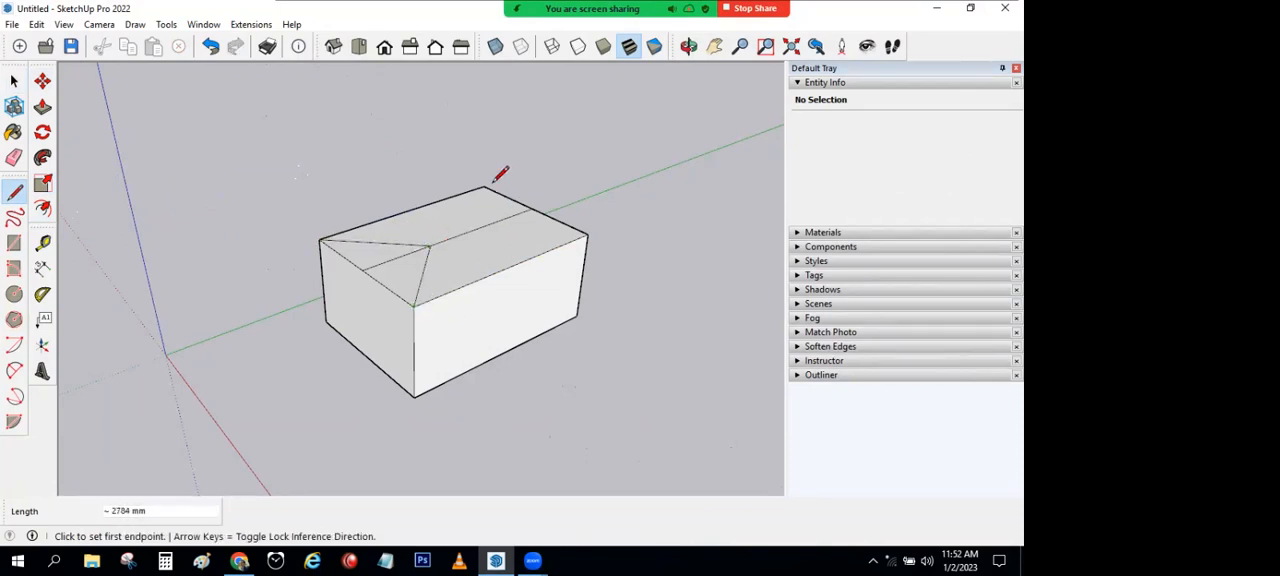
click(477, 229)
click(586, 235)
click(14, 158)
drag(411, 281, 505, 210)
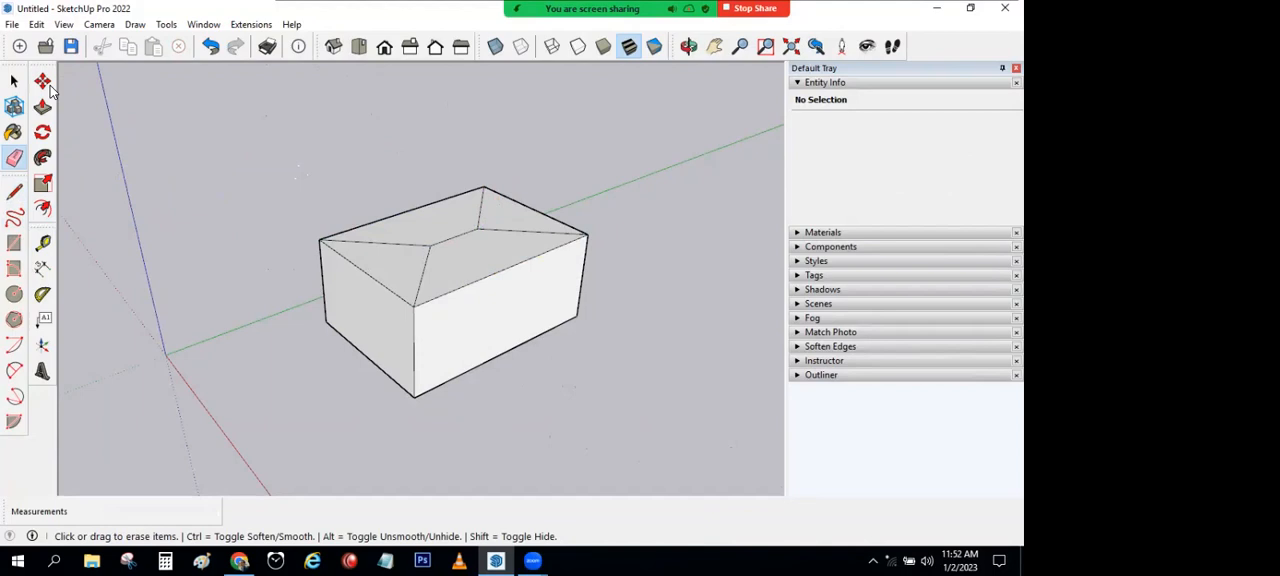
Step: Raise the remaining short centre edge about 1740 mm along the blue axis to form a hip roof
click(43, 81)
click(452, 237)
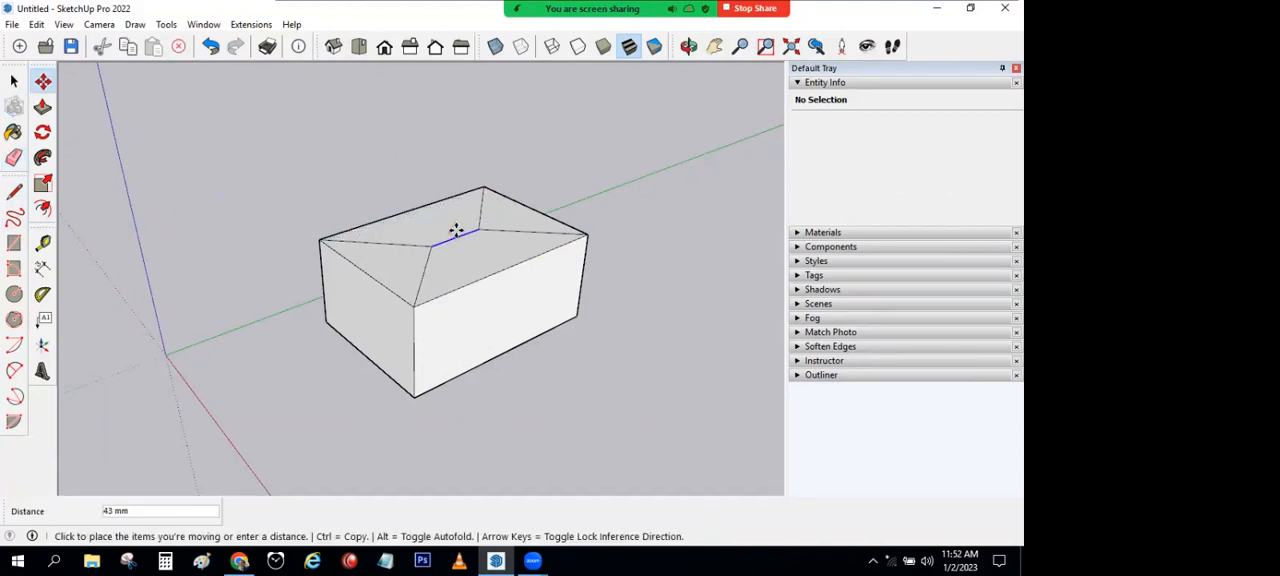
click(371, 193)
Step: Draw a ground rectangle about 3700 by 3200 mm near the origin and extrude it into a second box
mouse_move(303, 211)
middle_down()
mouse_move(474, 137)
mouse_move(317, 217)
mouse_move(280, 218)
middle_up()
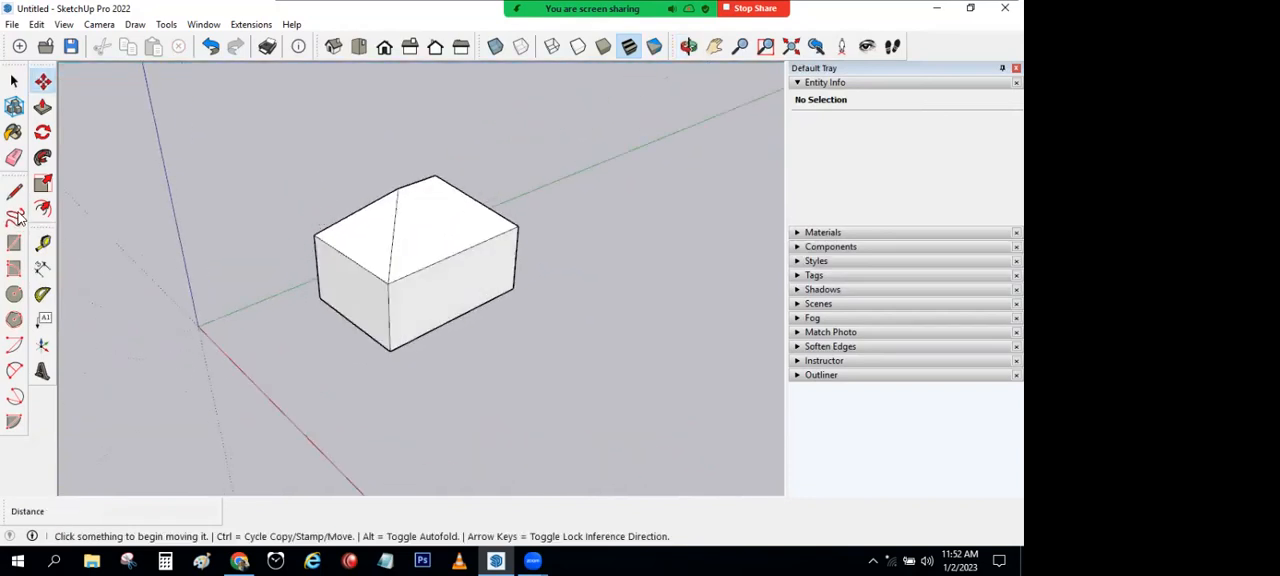
key(ctrl)
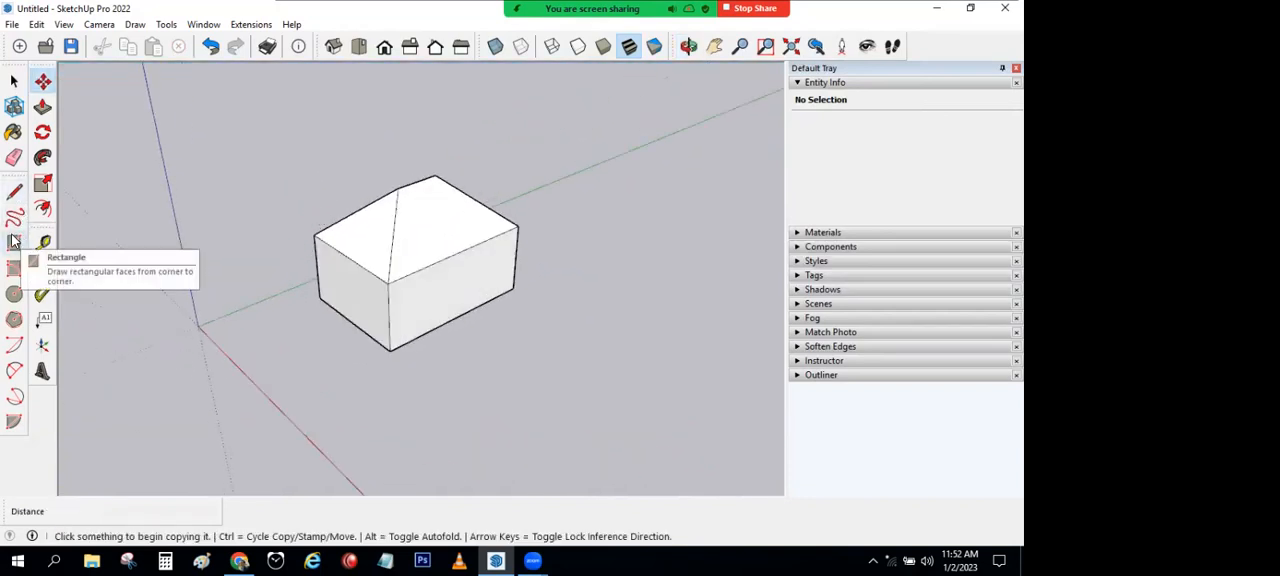
click(13, 241)
click(162, 353)
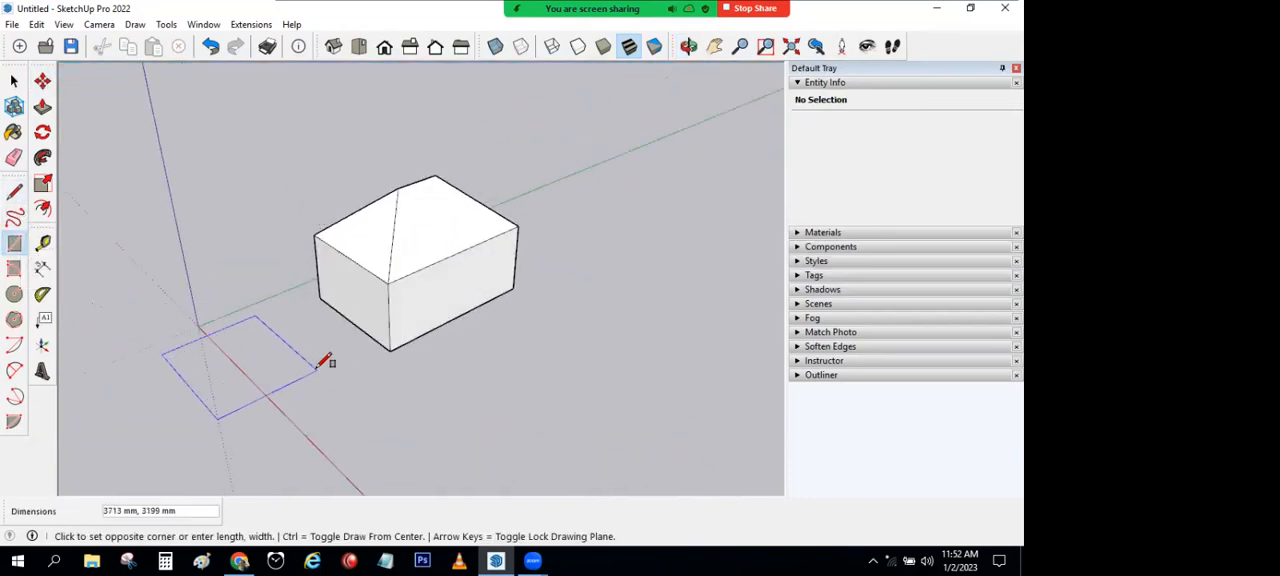
click(318, 365)
key(p)
click(274, 351)
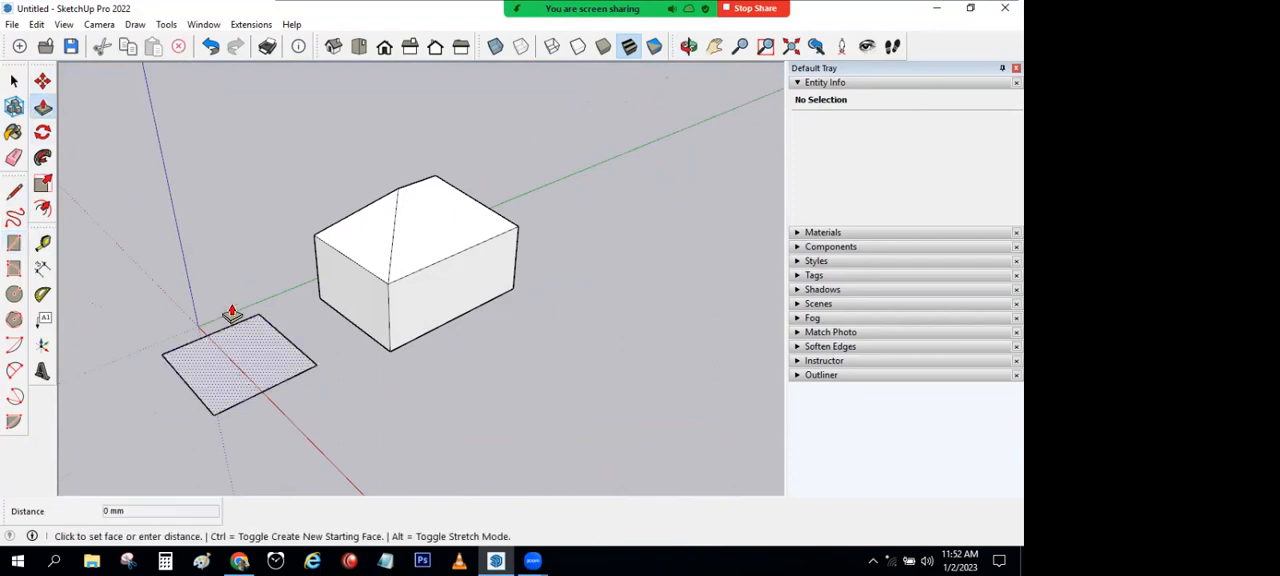
click(110, 246)
Step: Draw both diagonals across the second box's top face, corner to corner
key(l)
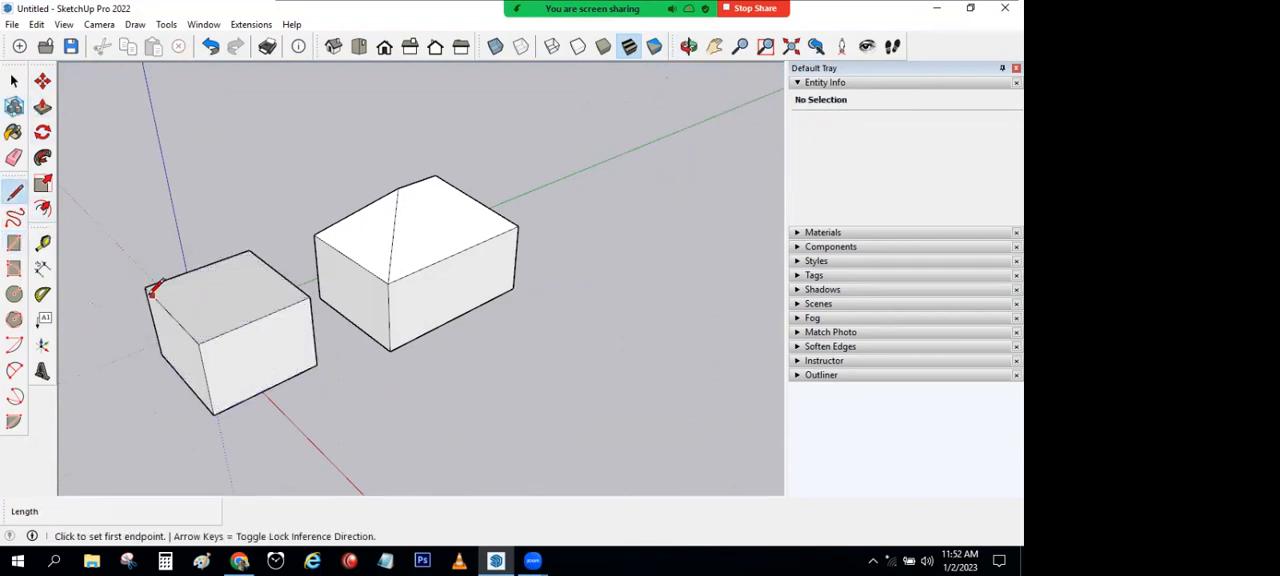
click(146, 288)
click(311, 297)
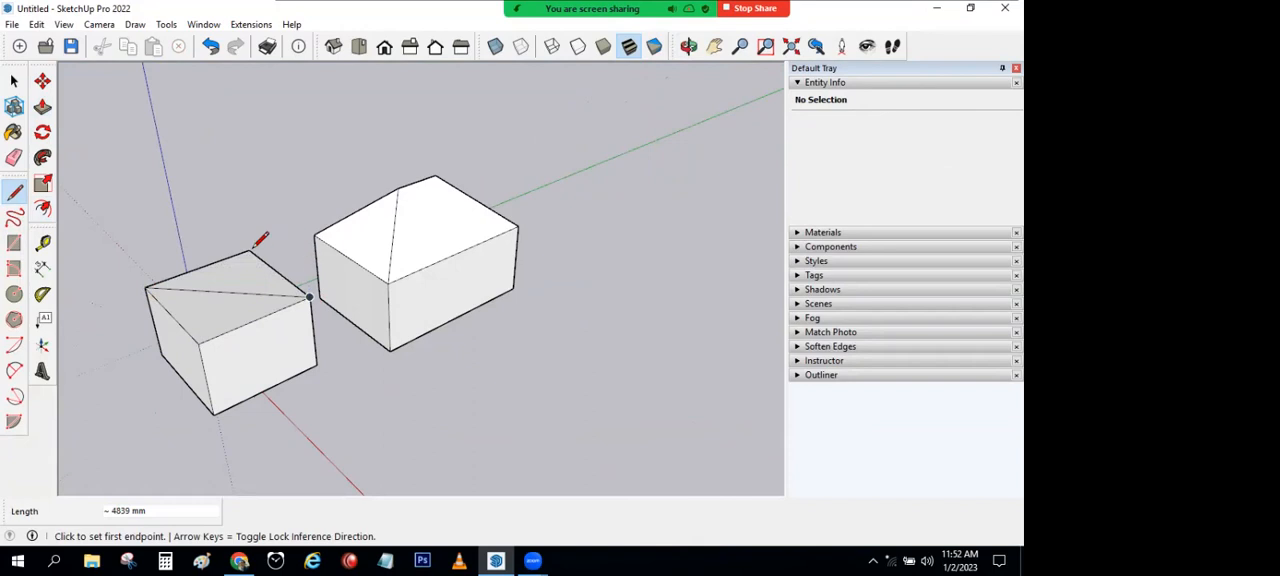
click(249, 251)
click(199, 344)
Step: Try raising the crossing point of the diagonals about 1905 mm into a pyramid roof, and undo the whole second box
middle_drag(199, 344, 194, 234)
key(p)
key(m)
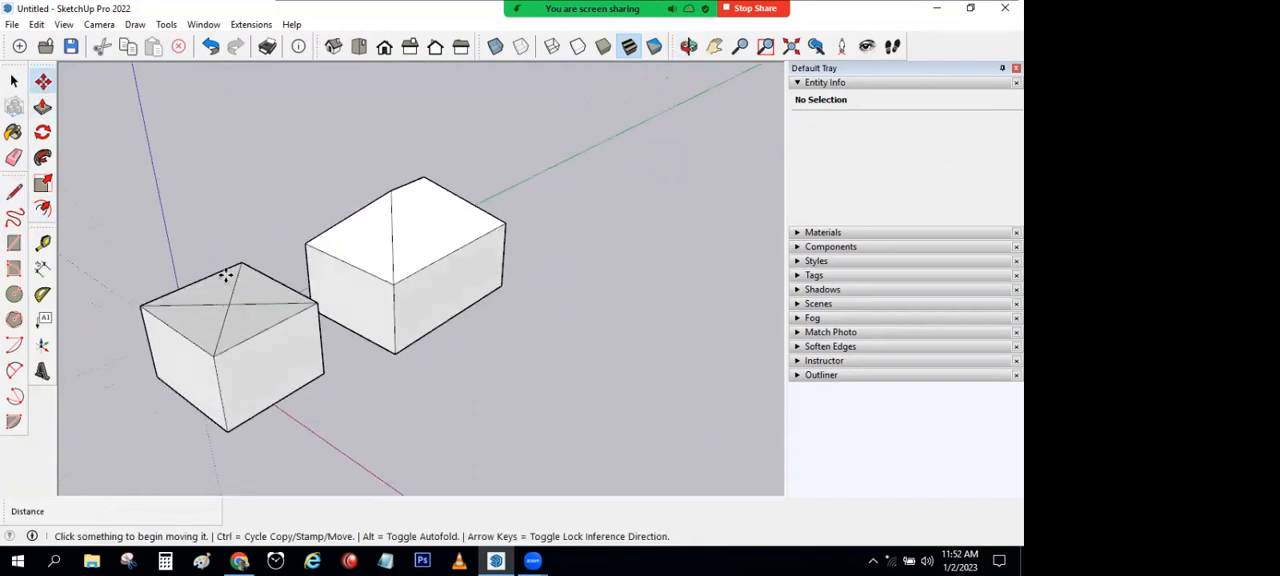
click(226, 277)
click(335, 173)
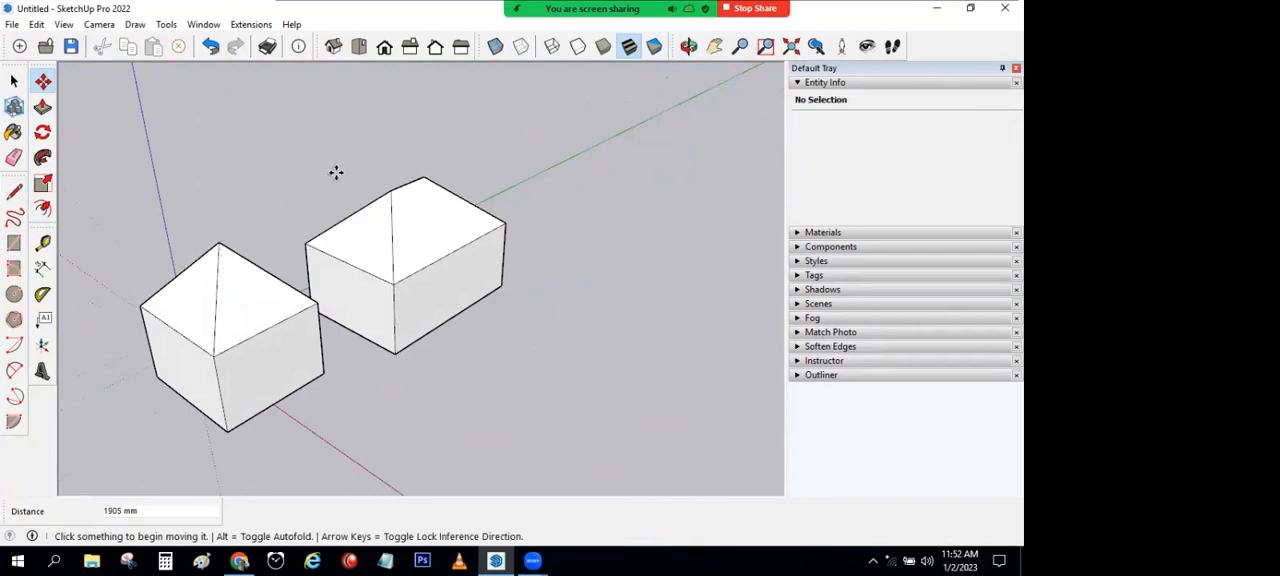
key(ctrl+z)
key(ctrl+z)
key(ctrl+z)
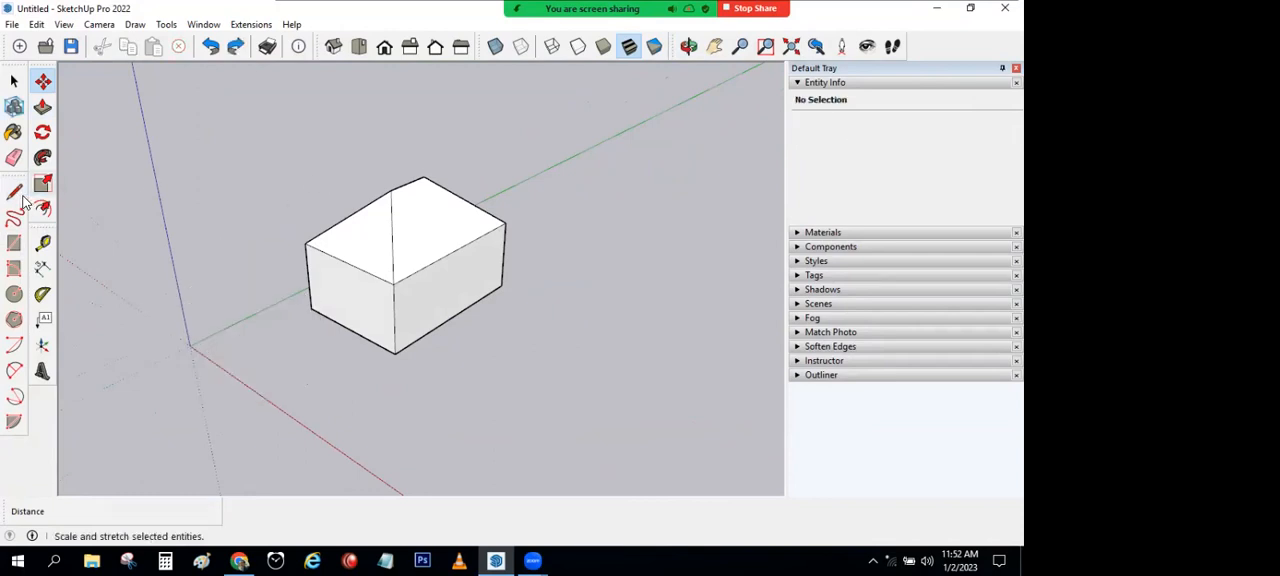
Step: Try drawing a rectangle across the hip roof between two of its sloping edges, and undo it
click(16, 194)
scroll(343, 208, up, 1)
click(15, 245)
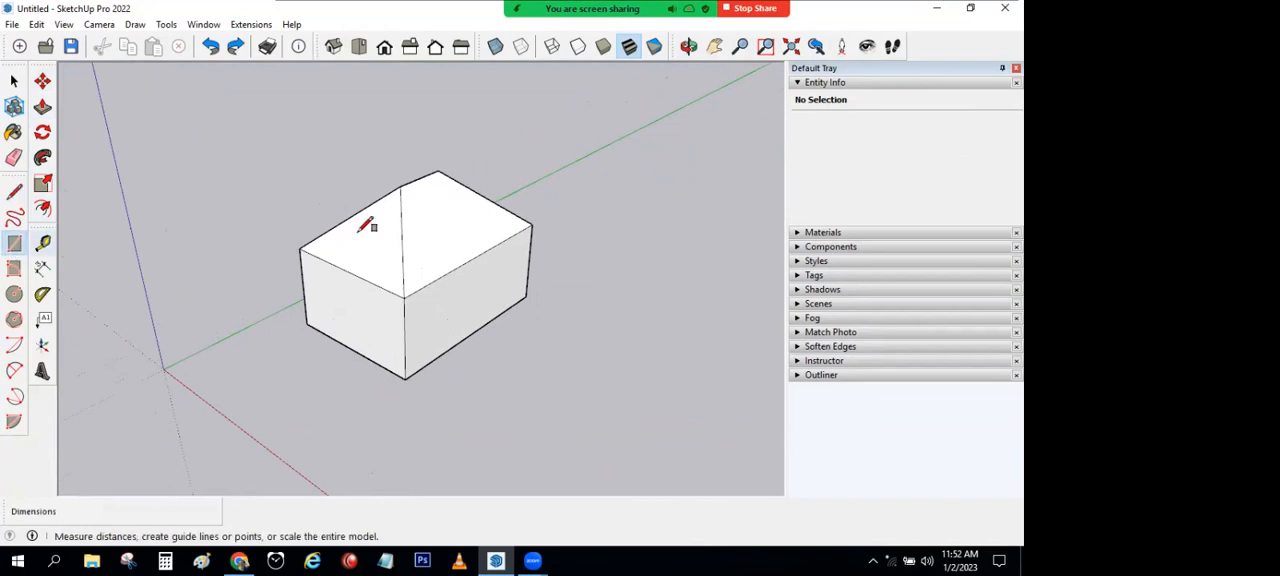
click(337, 225)
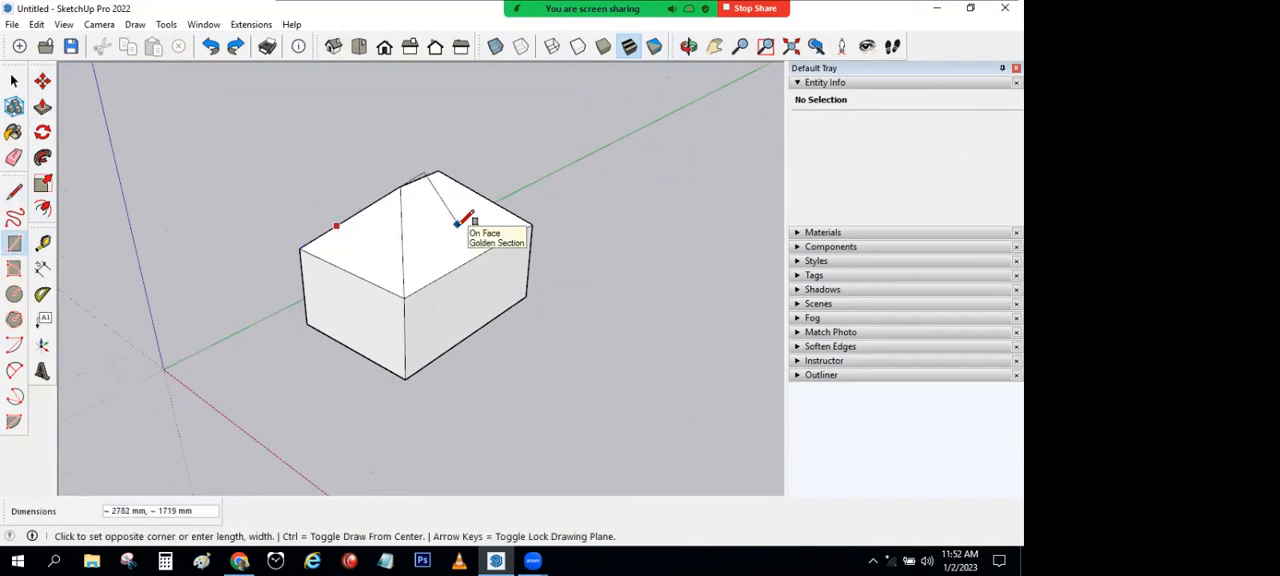
click(497, 206)
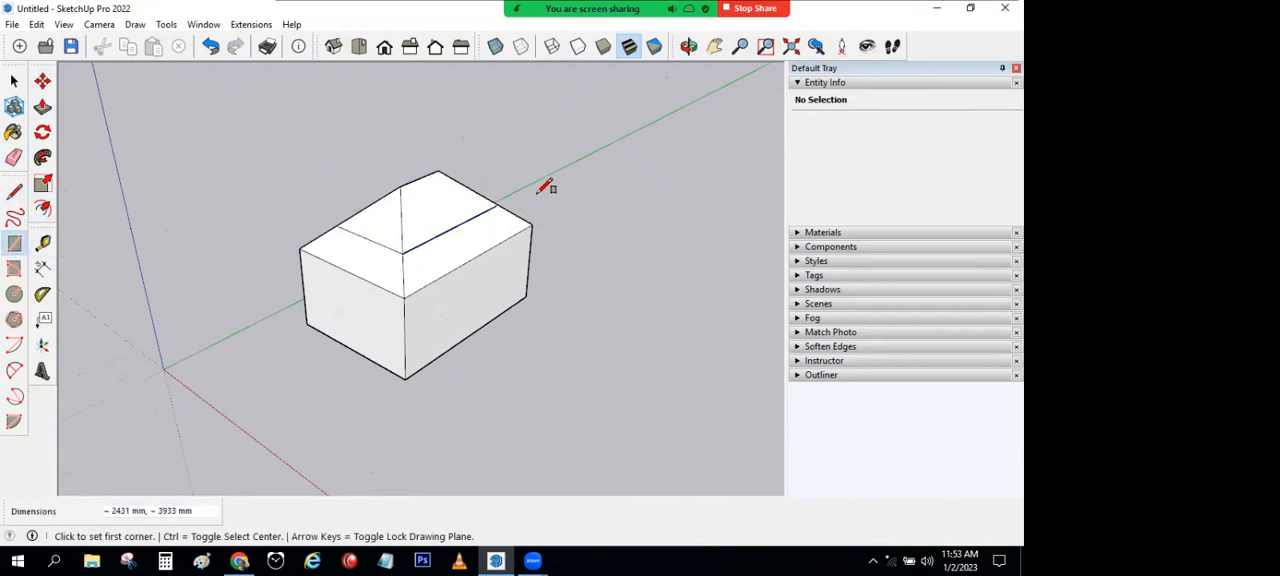
mouse_move(442, 251)
middle_down()
mouse_move(380, 277)
mouse_move(400, 271)
middle_up()
key(ctrl+z)
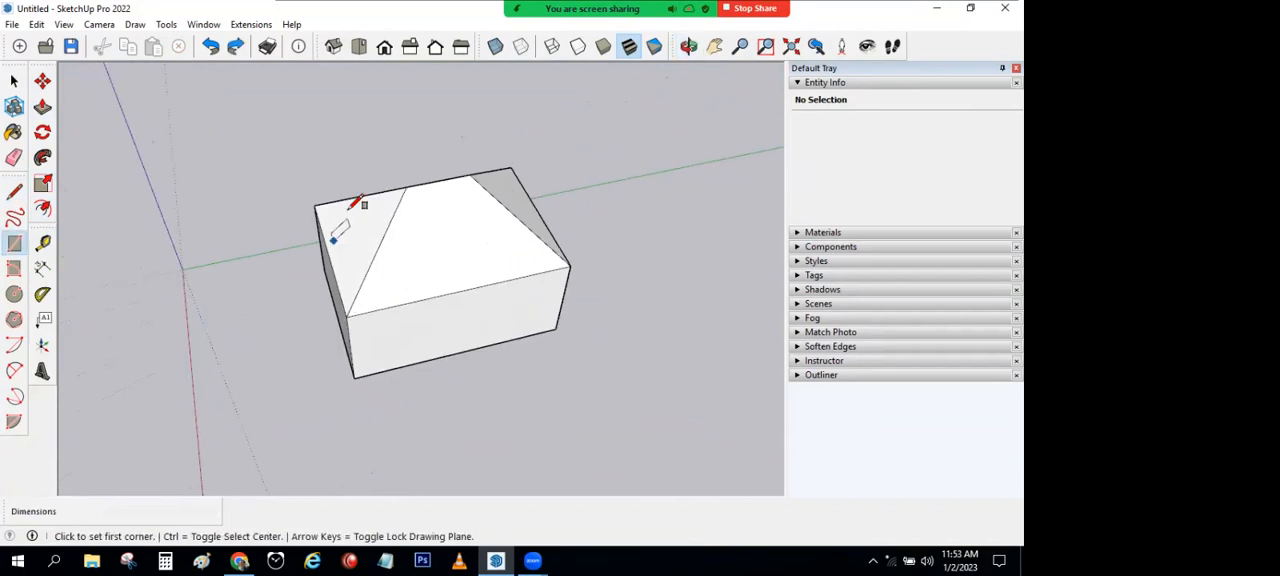
Step: Draw a horizontal rectangle about 2250 by 3940 mm cutting through the hip roof between opposite sloping edges
click(347, 199)
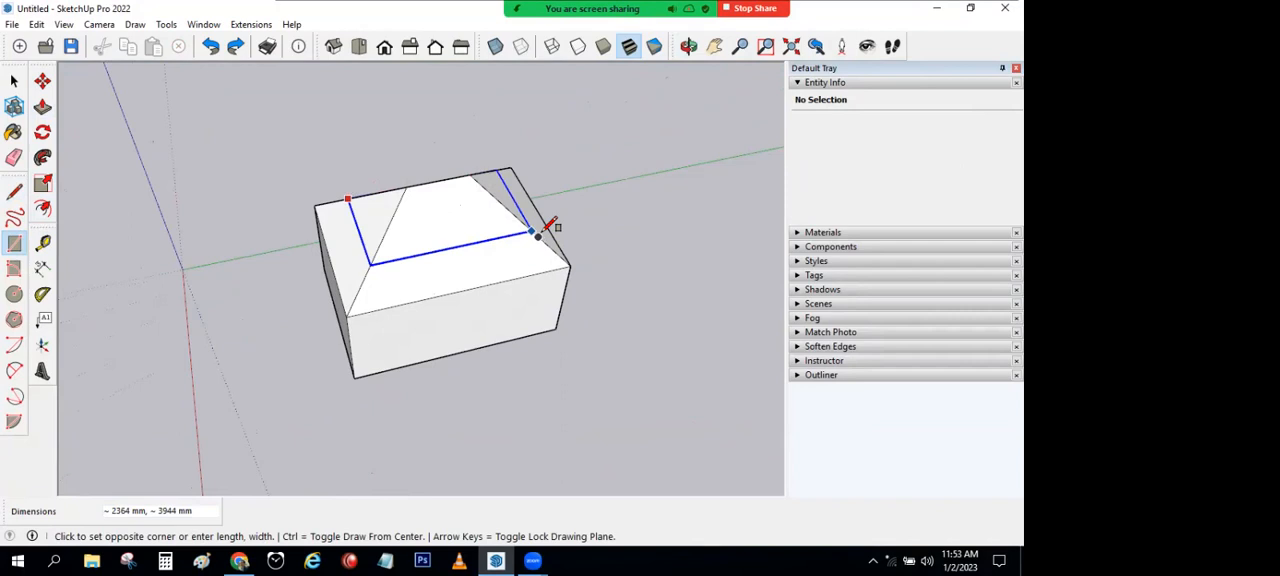
scroll(532, 232, up, 2)
scroll(530, 232, up, 1)
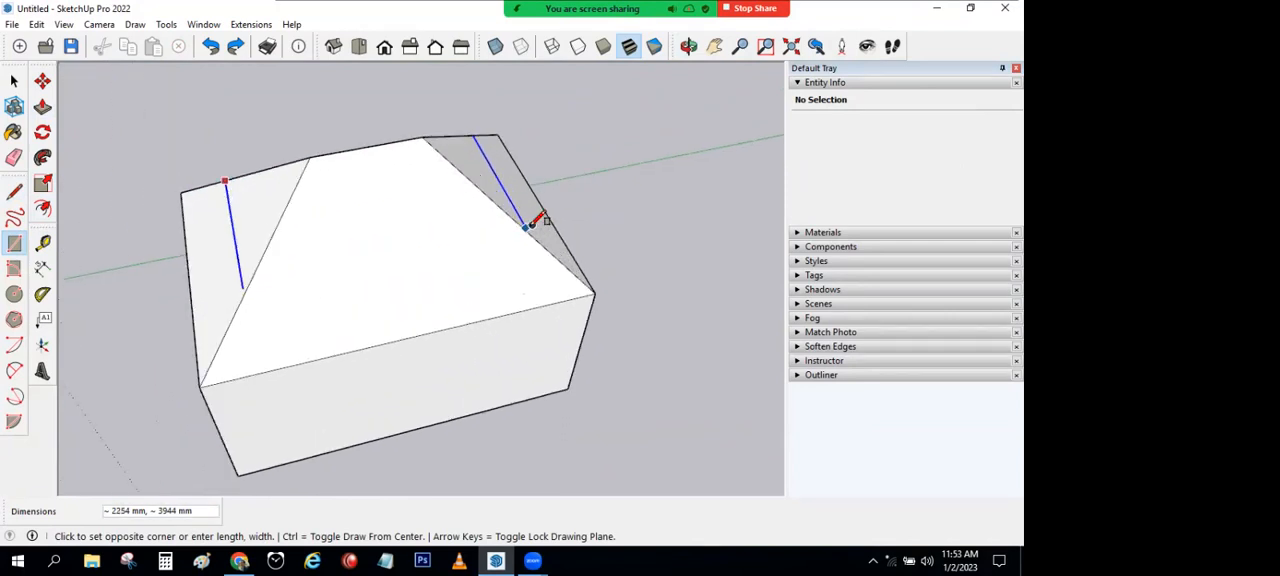
click(528, 232)
scroll(629, 233, down, 1)
middle_drag(630, 234, 752, 66)
Step: Raise the roof's short ridge edge about 920 mm along the blue axis, steepening only the upper slopes
click(43, 83)
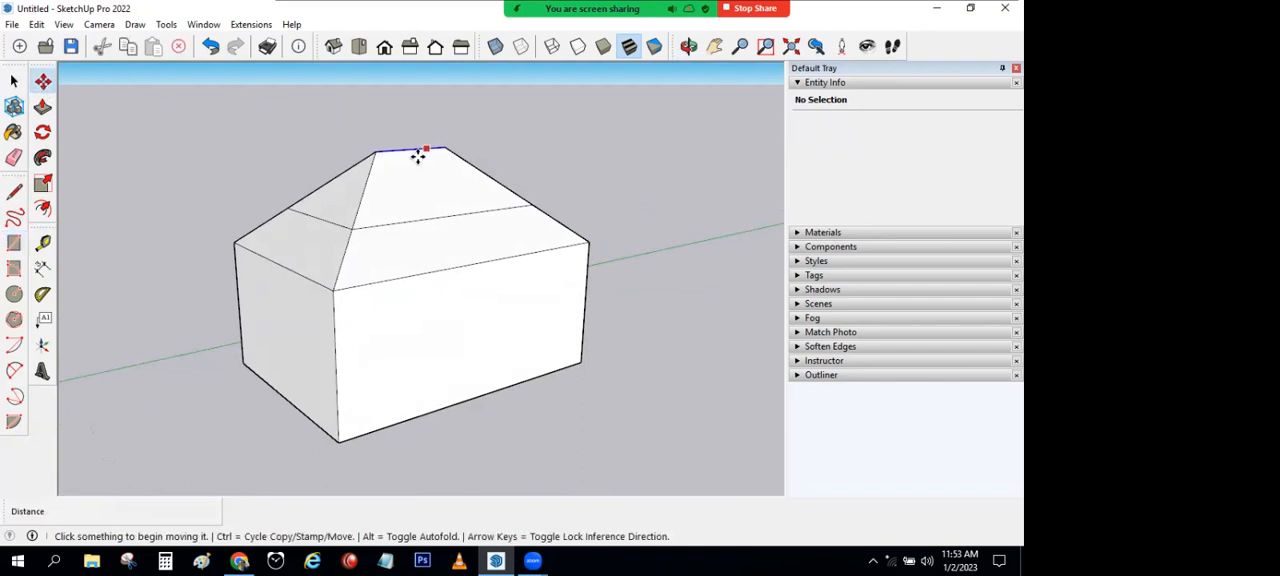
click(414, 149)
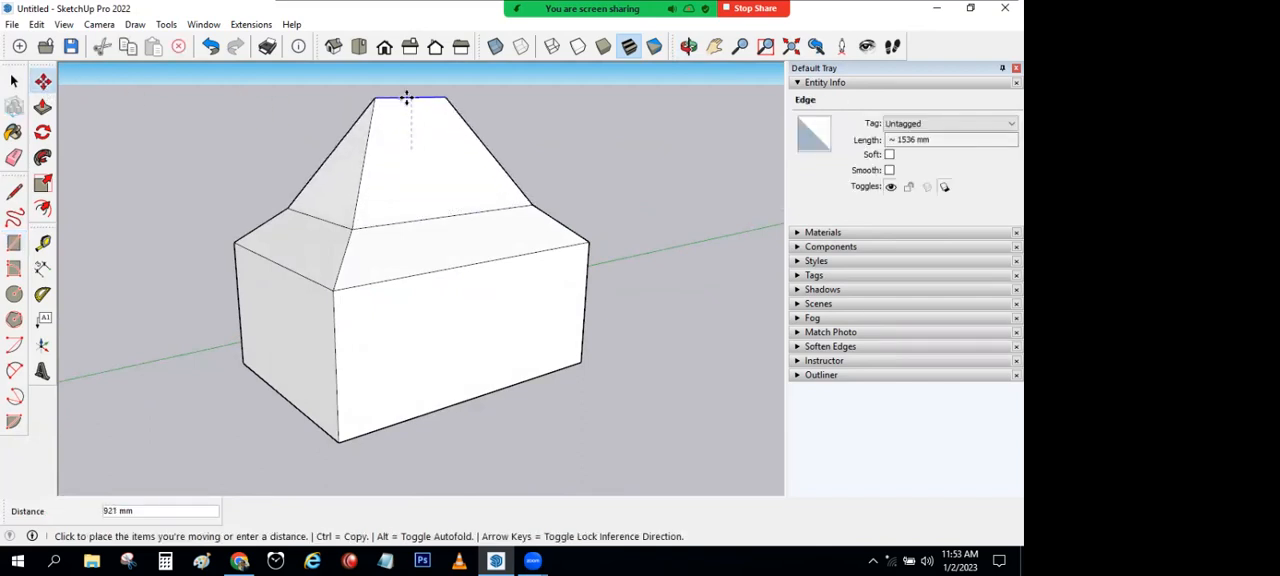
click(448, 176)
Step: Select the horizontal ring of edges around the middle of the roof and move it vertically to adjust both slopes
middle_drag(392, 236, 255, 155)
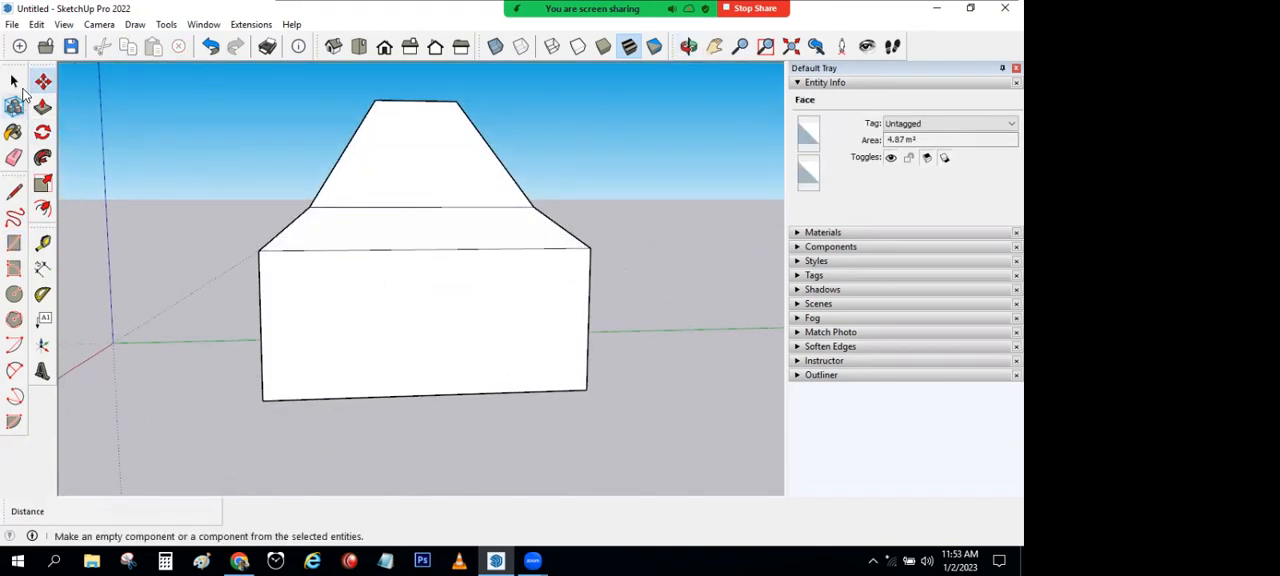
click(14, 82)
drag(242, 188, 633, 228)
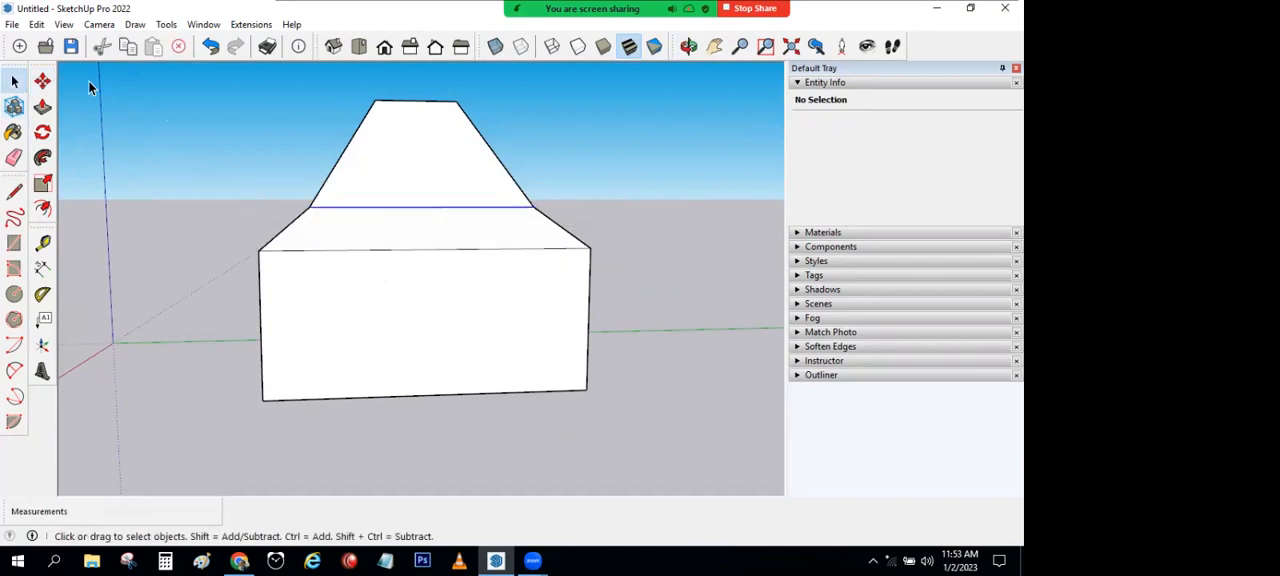
click(41, 83)
click(395, 221)
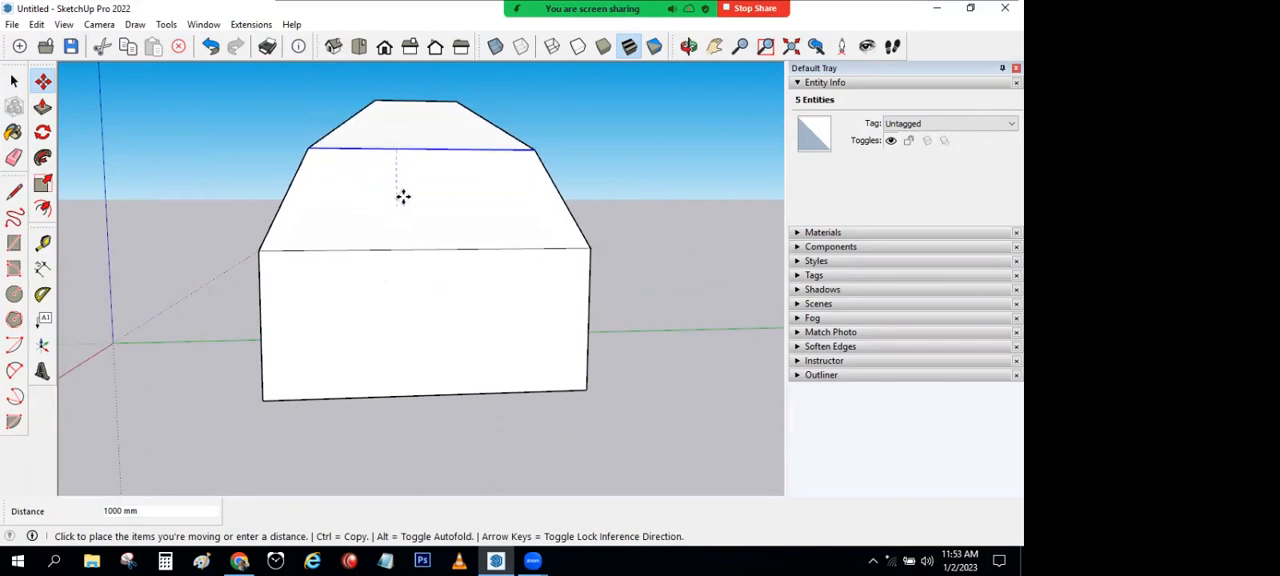
click(391, 214)
middle_drag(391, 207, 660, 340)
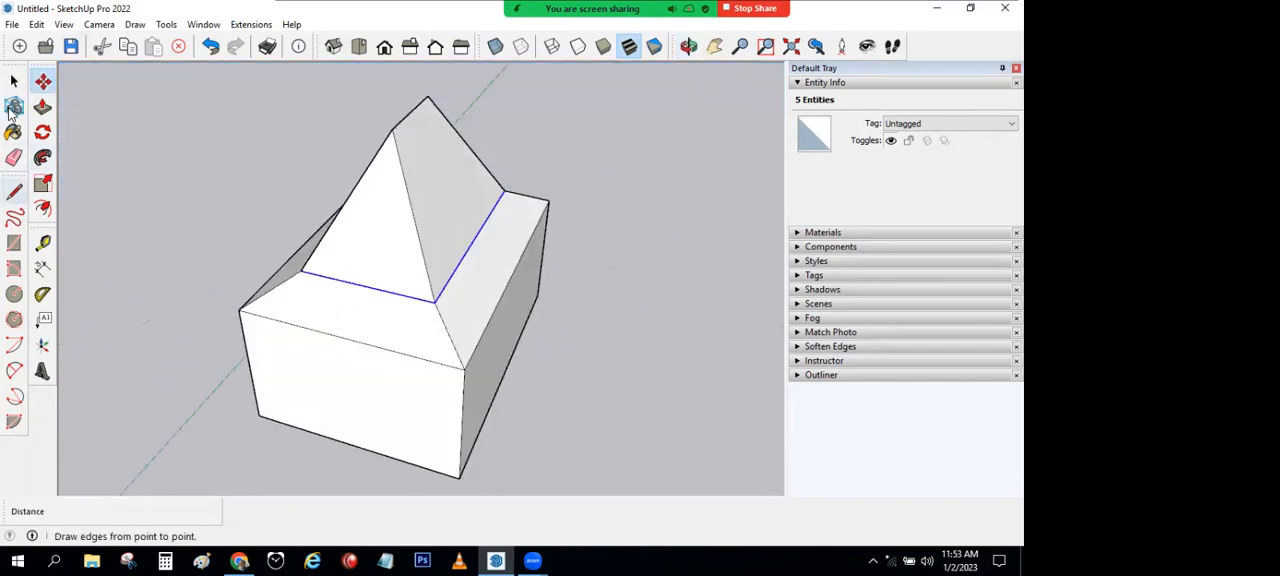
click(14, 82)
click(140, 150)
Step: Pull both end points of the roof ridge outward along its length, moving the second end about 1900 mm
middle_drag(300, 250, 200, 248)
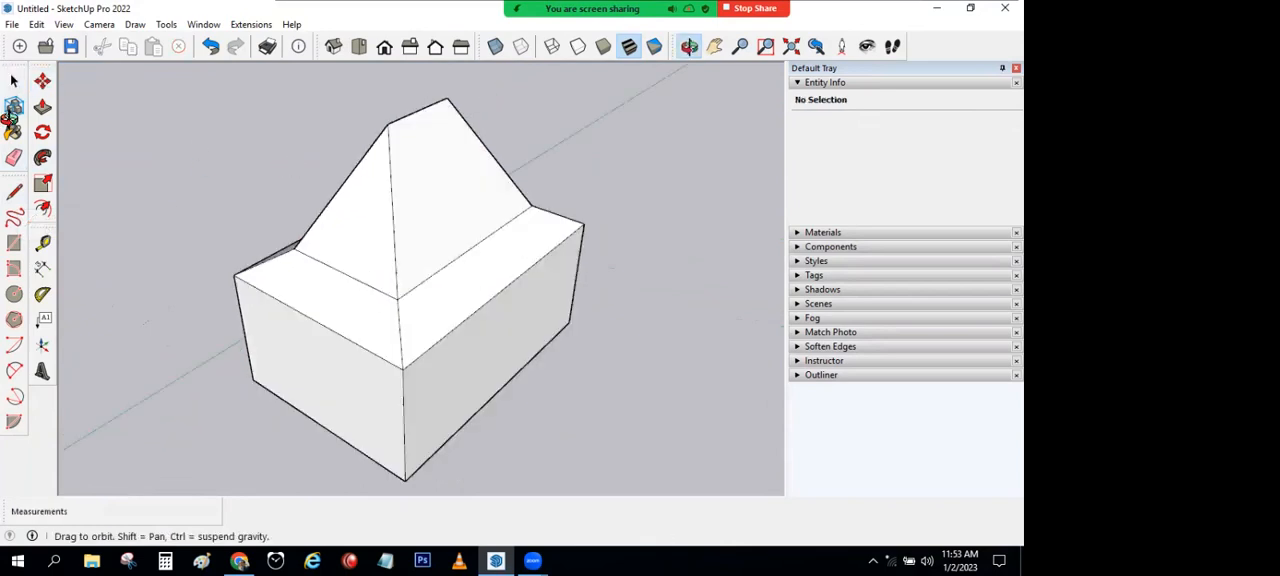
middle_drag(10, 118, 8, 90)
click(42, 82)
click(388, 111)
click(277, 135)
middle_drag(334, 177, 457, 120)
click(476, 108)
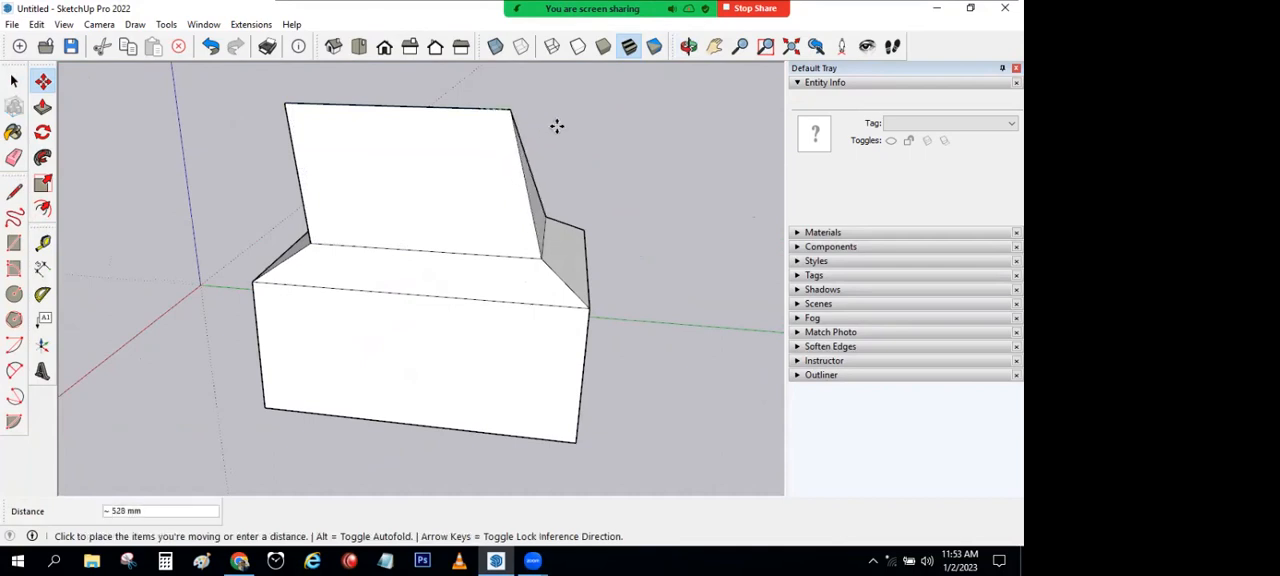
click(583, 125)
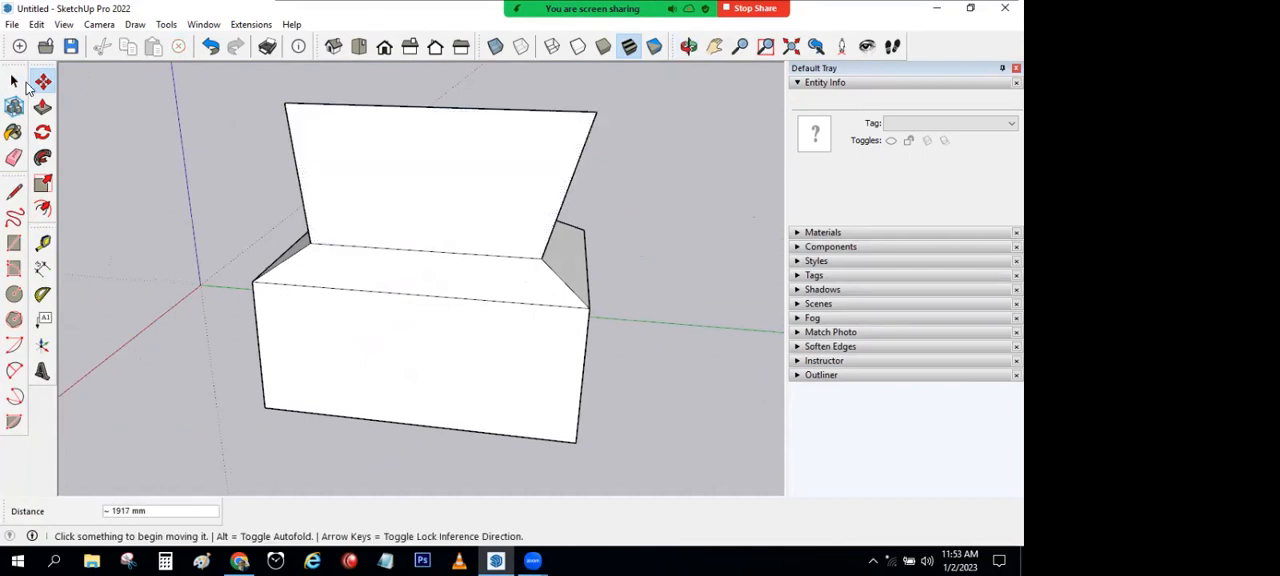
Step: Offset the outline of the box's short end wall inward and move the inner face about 480 mm into the box, forming a tapered recess
click(14, 82)
middle_drag(447, 311, 391, 229)
click(253, 190)
key(space)
click(293, 228)
key(m)
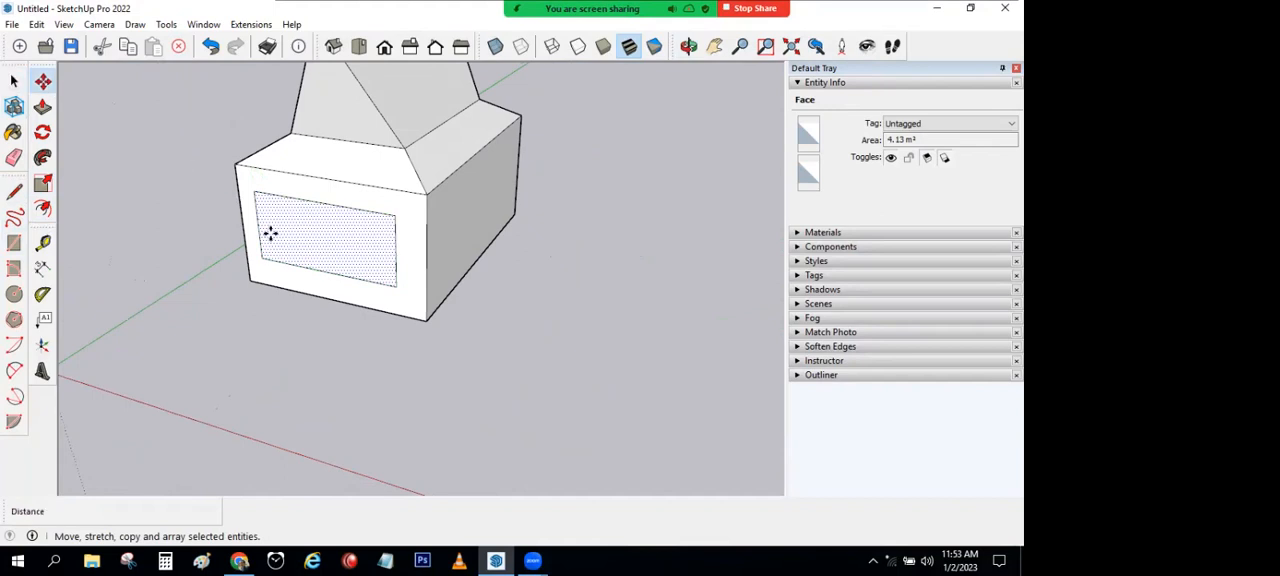
click(270, 230)
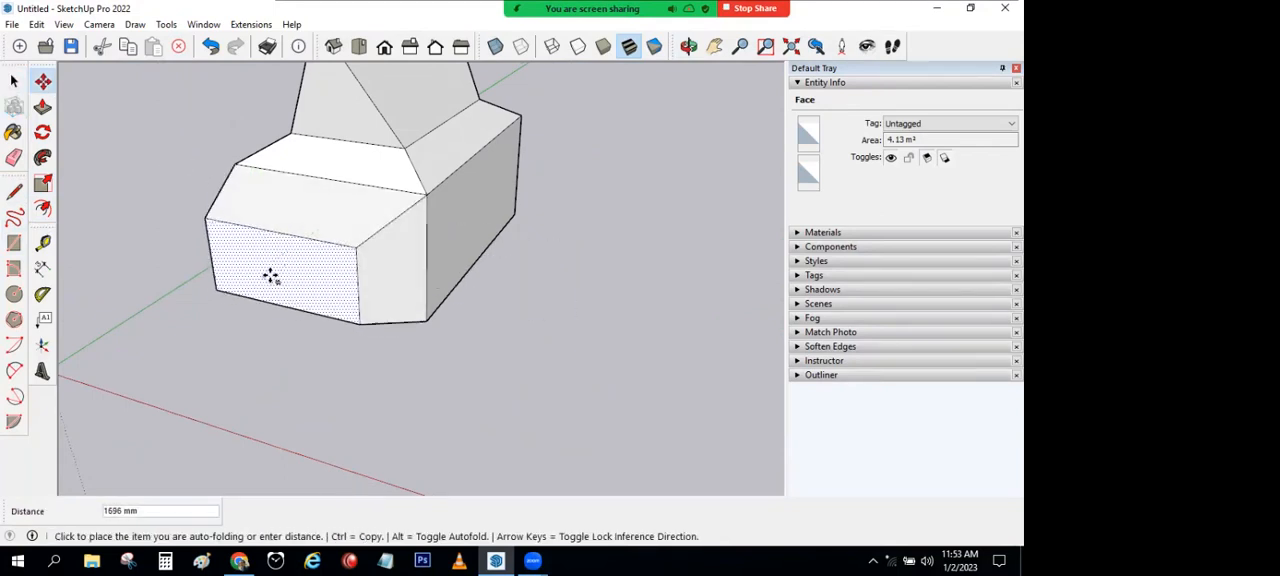
scroll(314, 240, up, 6)
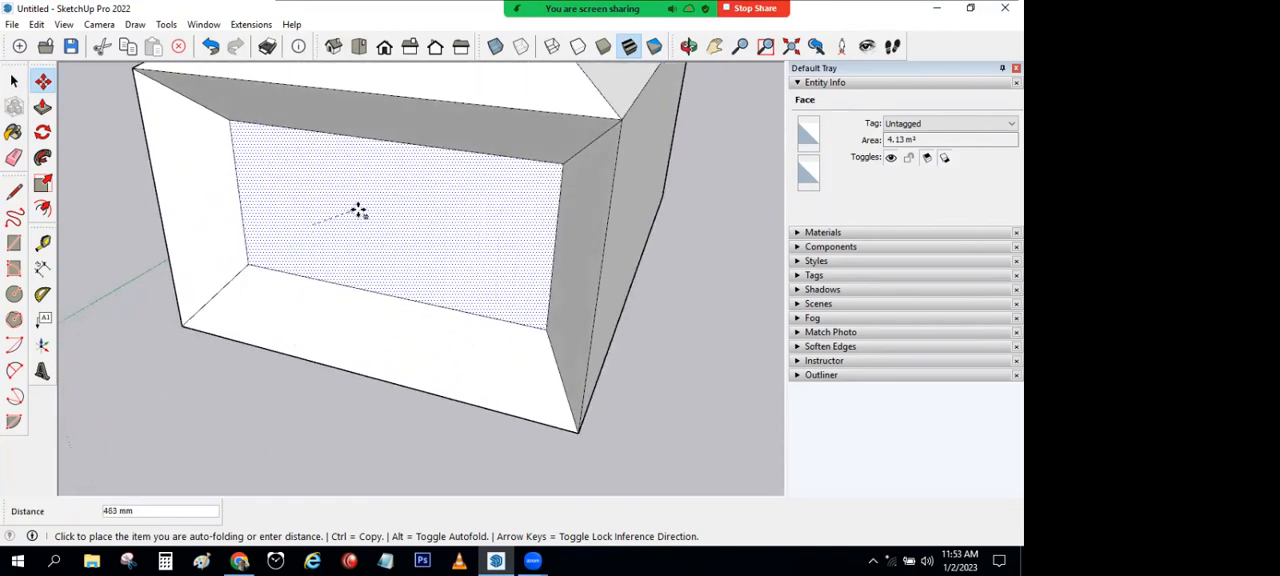
scroll(358, 210, down, 5)
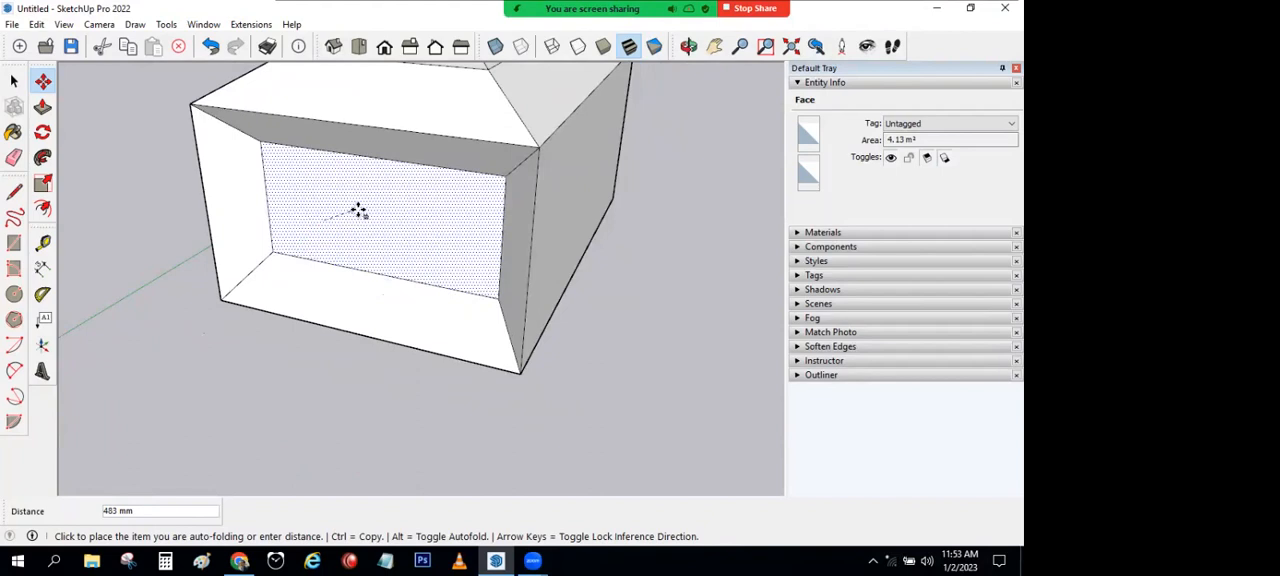
Step: Offset the outline of the box's long side wall inward about 330 mm, and offset a second smaller rectangle inside it
middle_drag(440, 260, 5, 228)
click(42, 208)
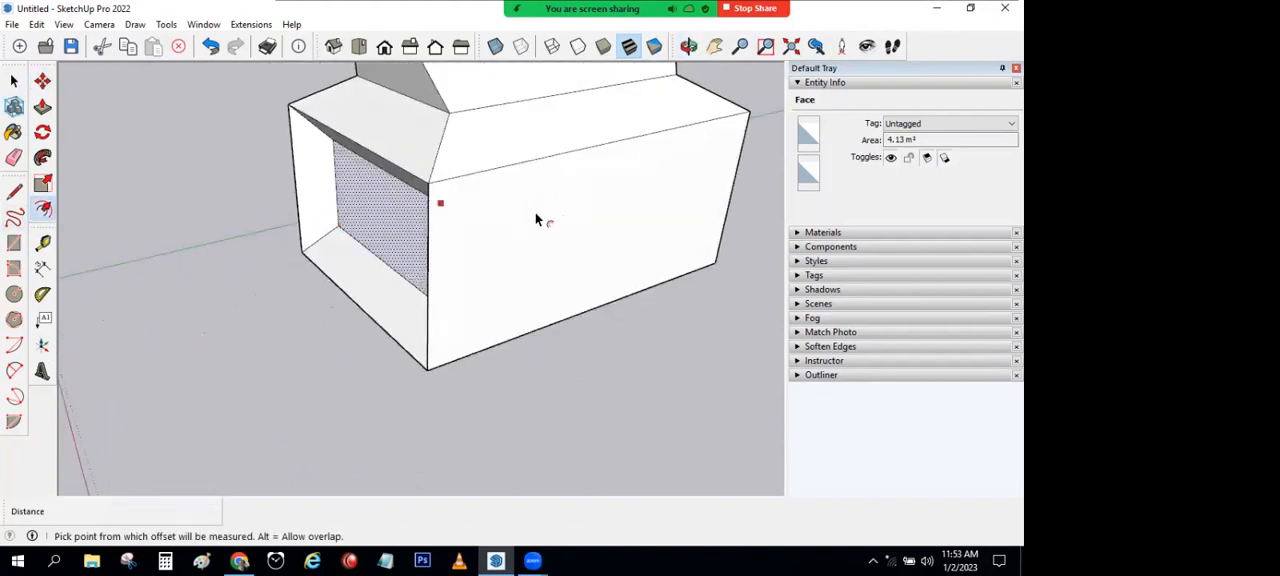
click(566, 182)
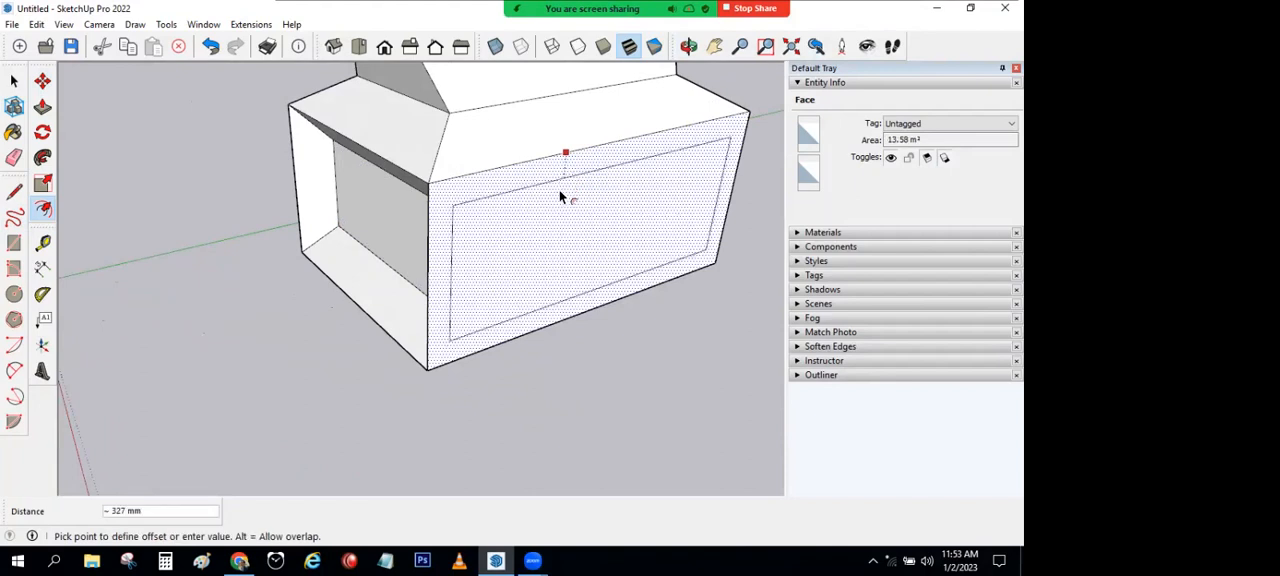
click(562, 188)
click(620, 190)
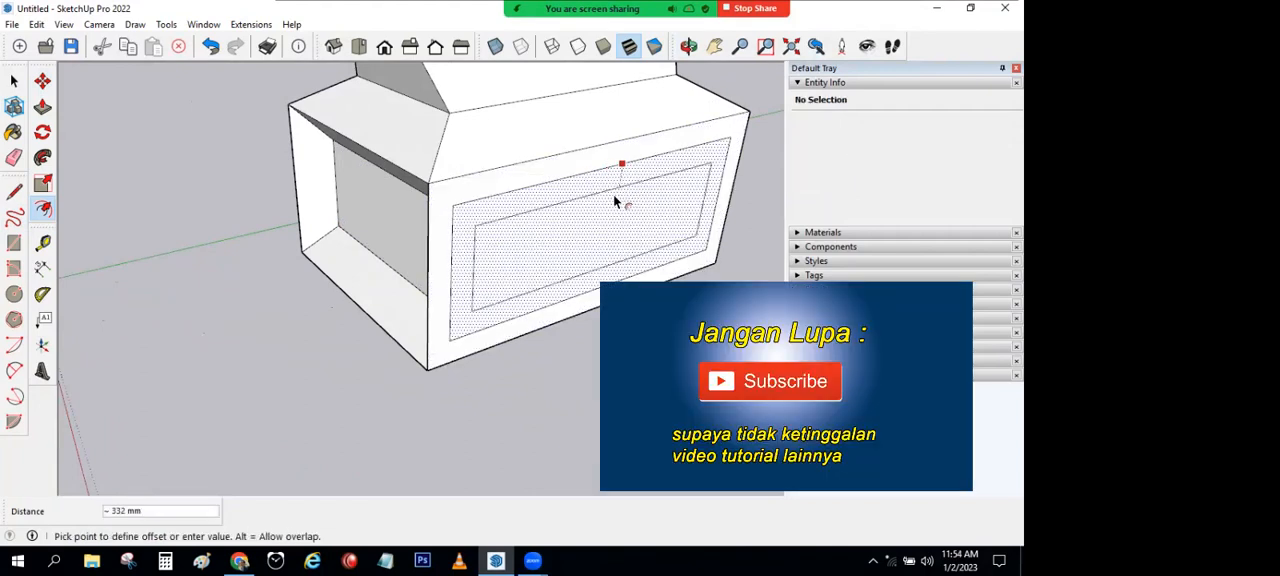
click(622, 198)
Step: Move the innermost rectangle of the long side wall about 460 mm inward along the red axis, making a sloped recess within the frame
key(space)
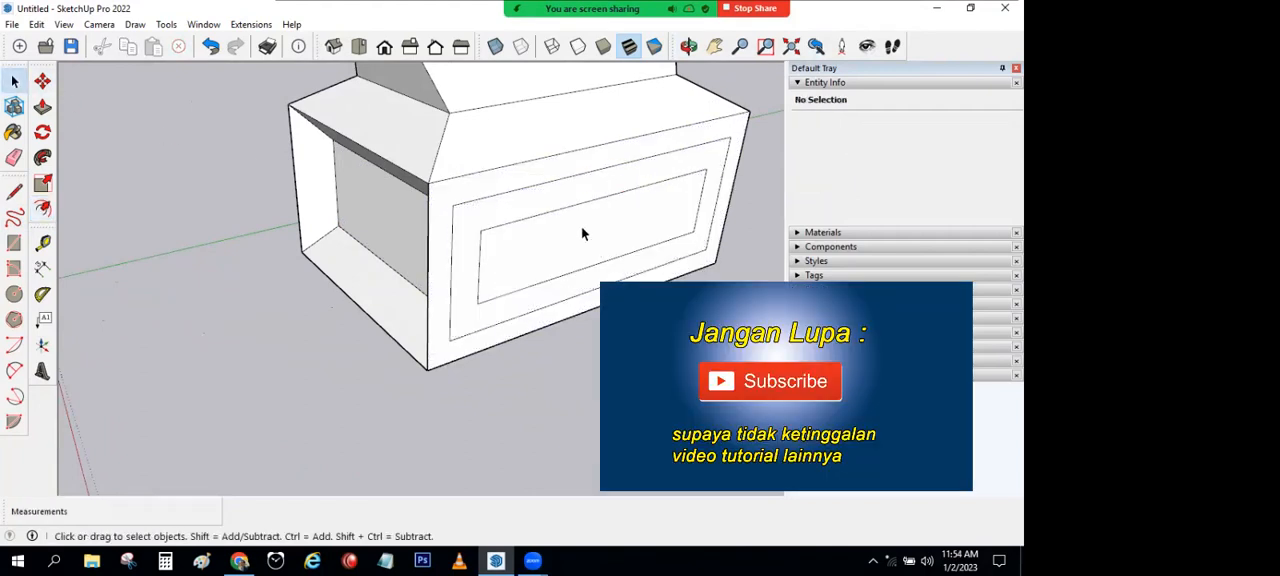
click(583, 234)
click(42, 81)
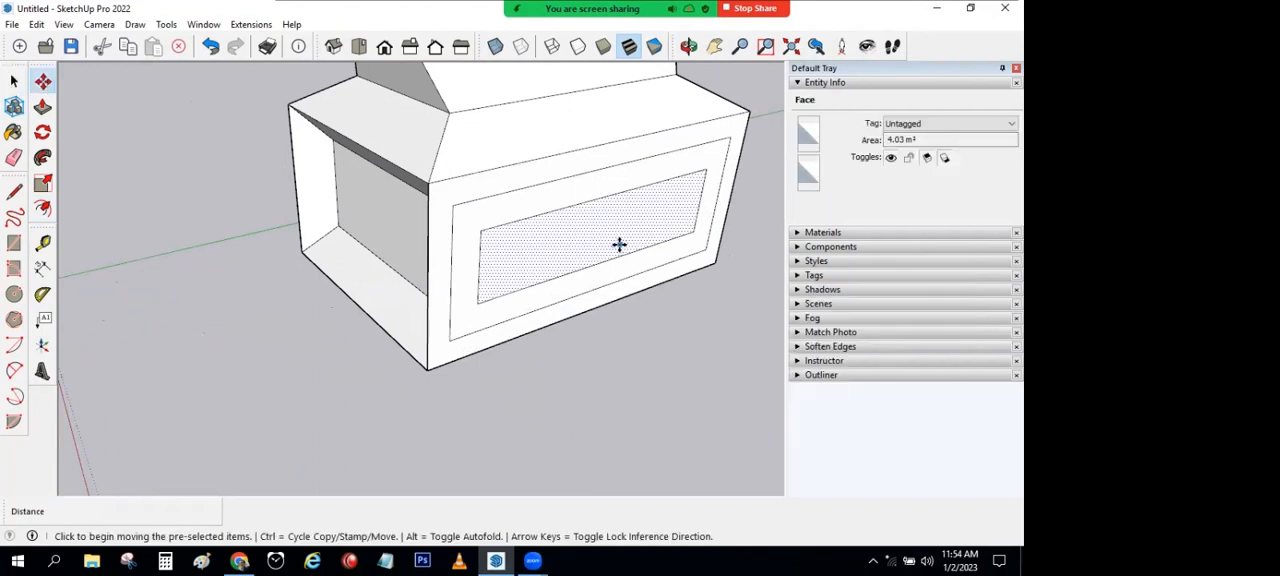
click(619, 245)
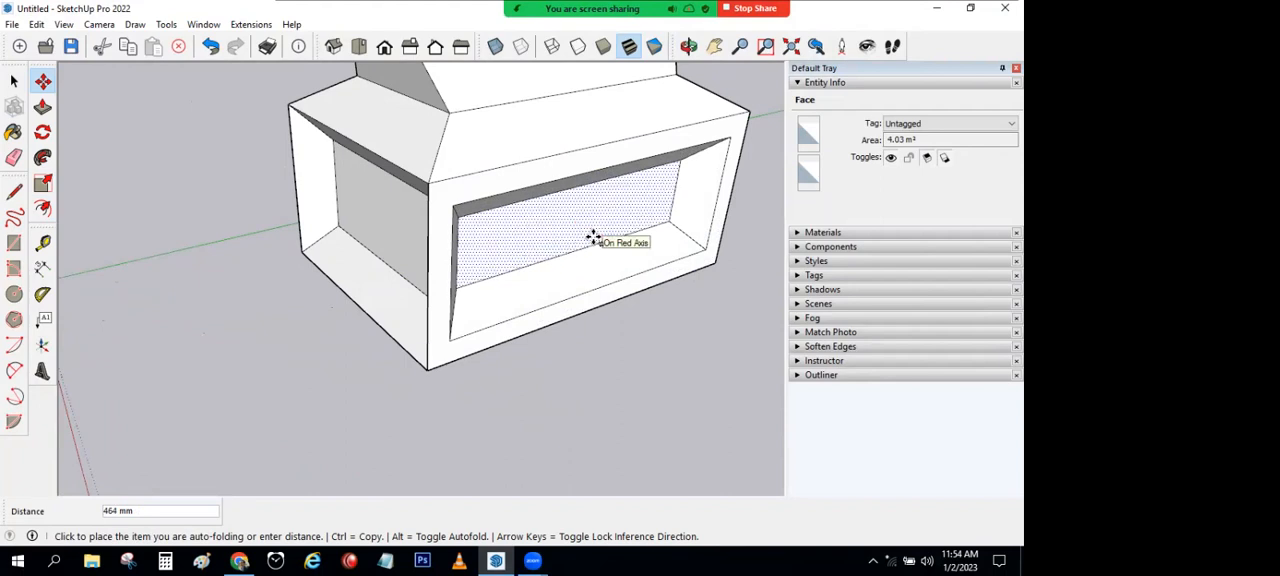
click(593, 238)
scroll(596, 307, down, 4)
click(14, 82)
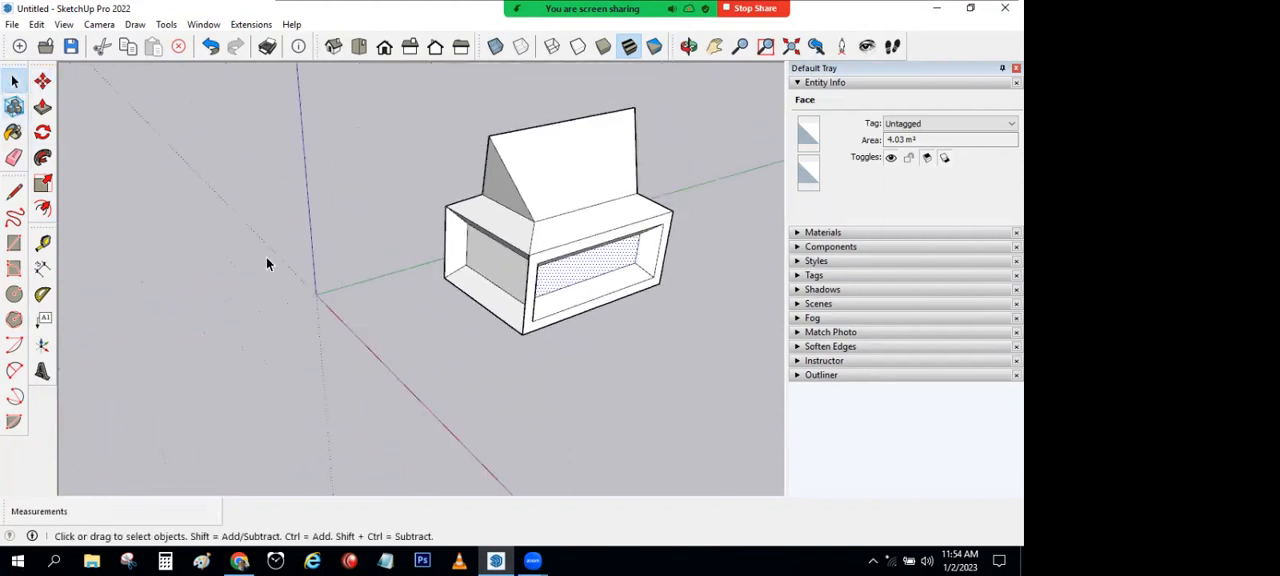
Step: Draw a rectangle on the ground beside the house model and Push/Pull it up about 2510 mm into a box
click(14, 243)
click(153, 318)
click(355, 346)
key(p)
click(229, 280)
click(59, 227)
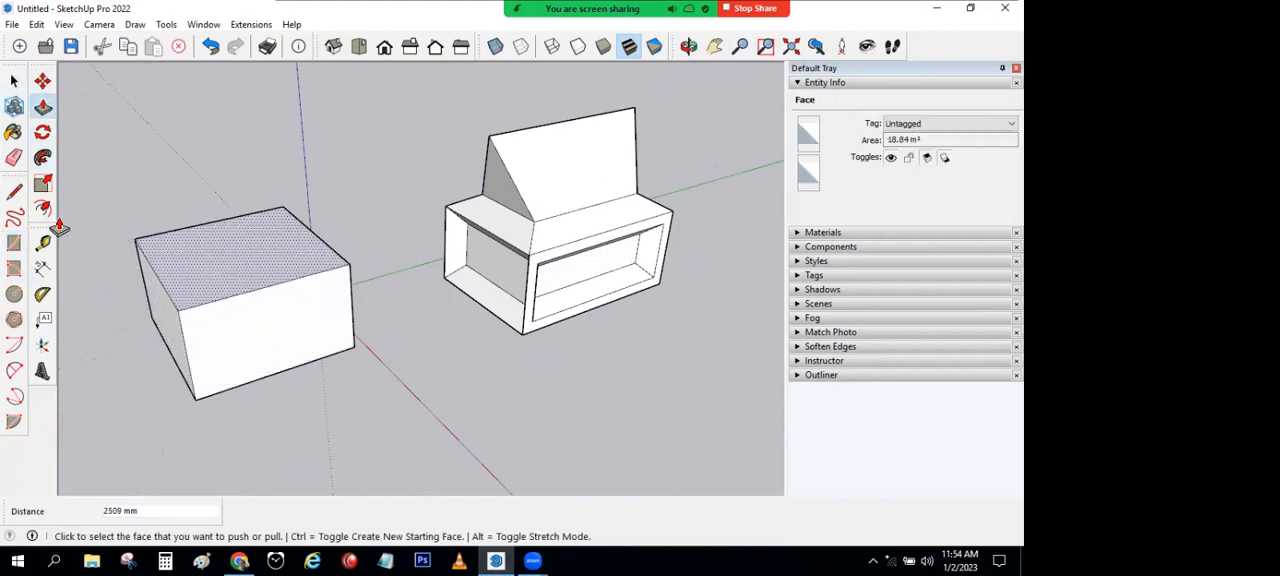
Step: Offset the outline of the new box's top face inward to form a smaller rectangle
click(42, 208)
click(185, 251)
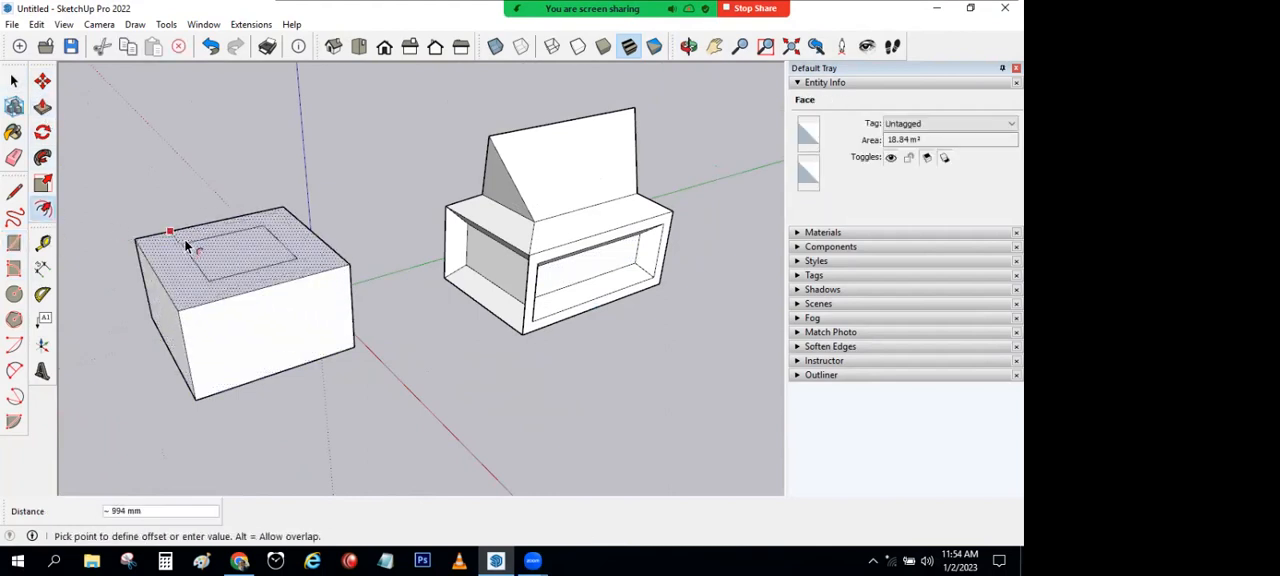
click(174, 244)
Step: Move the inner rectangle of the new box's top face 1000 mm down along the blue axis, forming a recess with sloping sides
key(space)
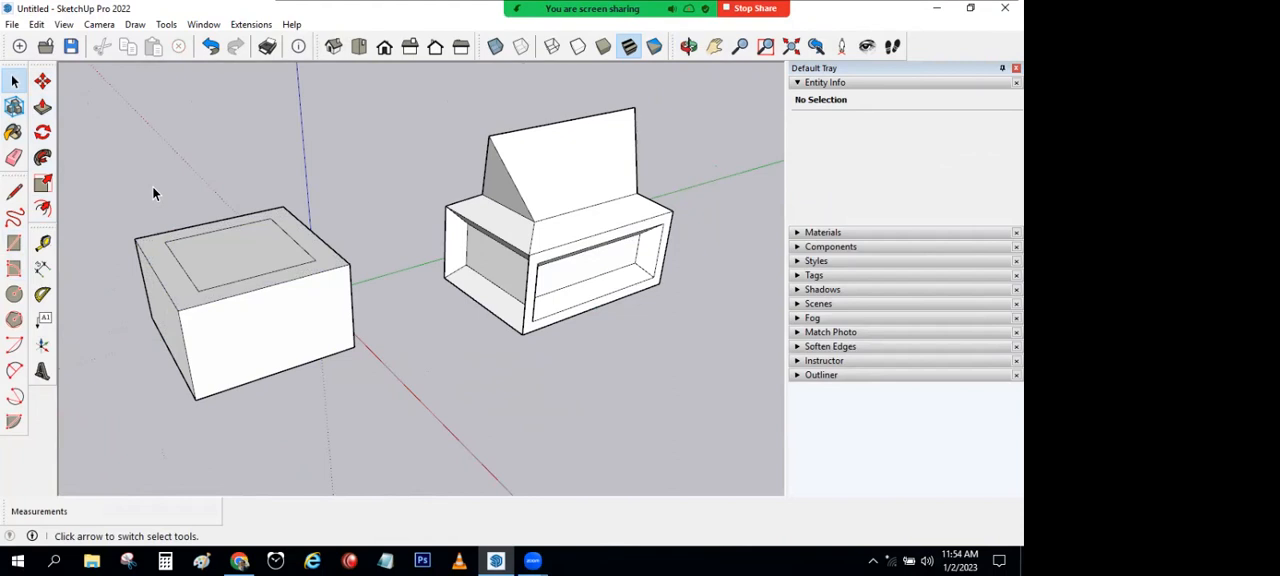
click(213, 266)
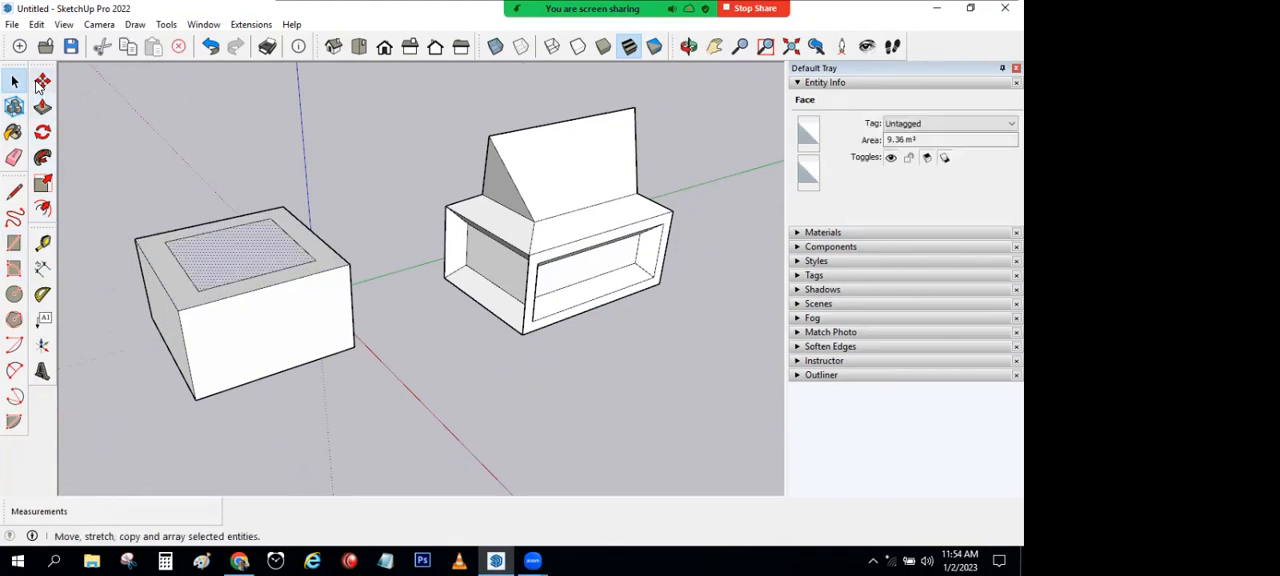
click(42, 82)
click(231, 262)
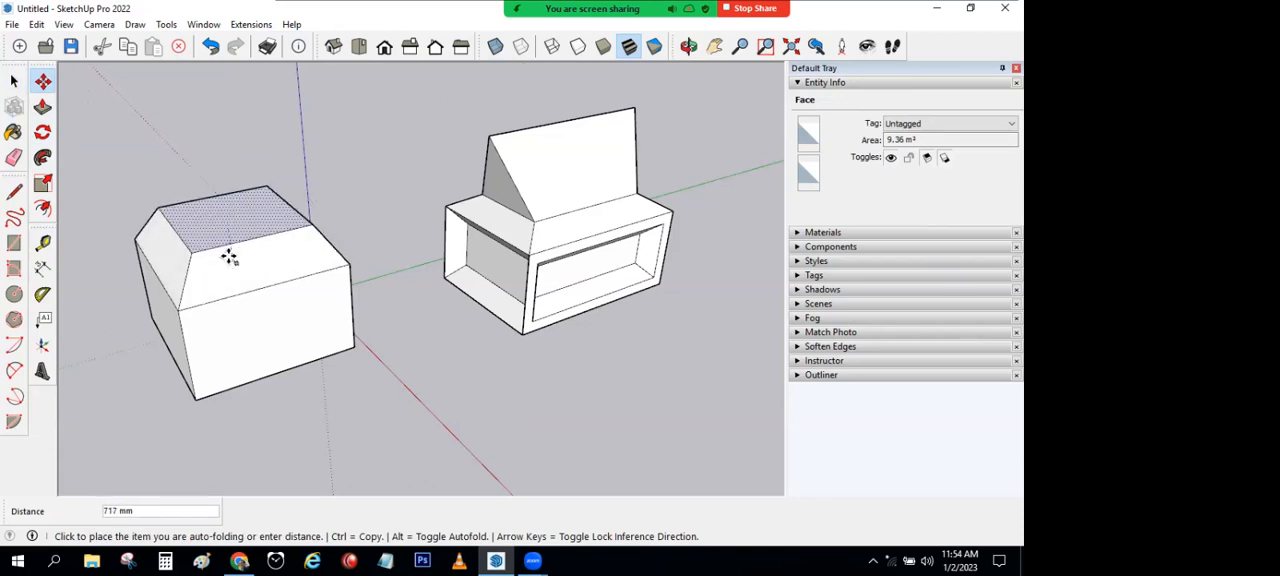
middle_drag(285, 269, 580, 330)
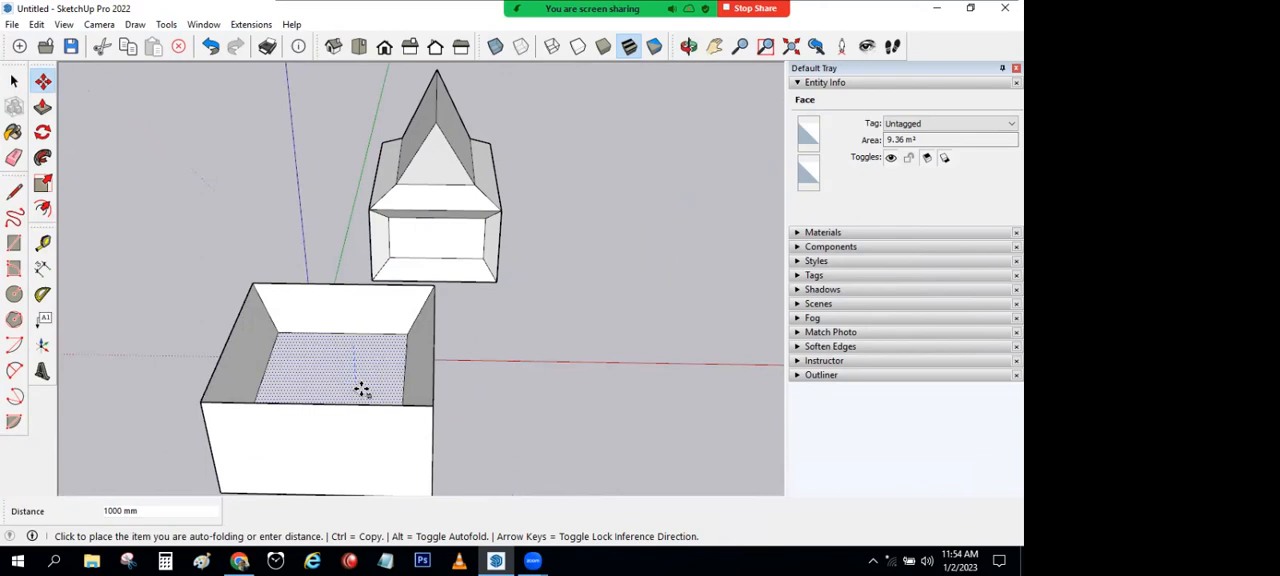
click(363, 389)
scroll(460, 369, down, 3)
middle_drag(460, 369, 289, 329)
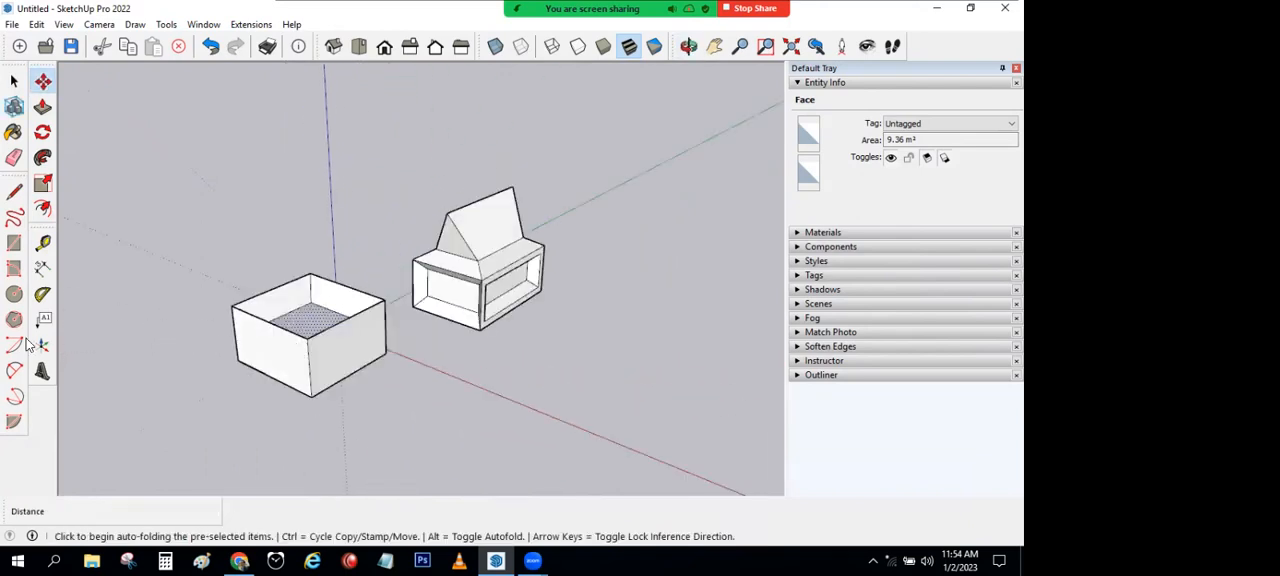
click(13, 84)
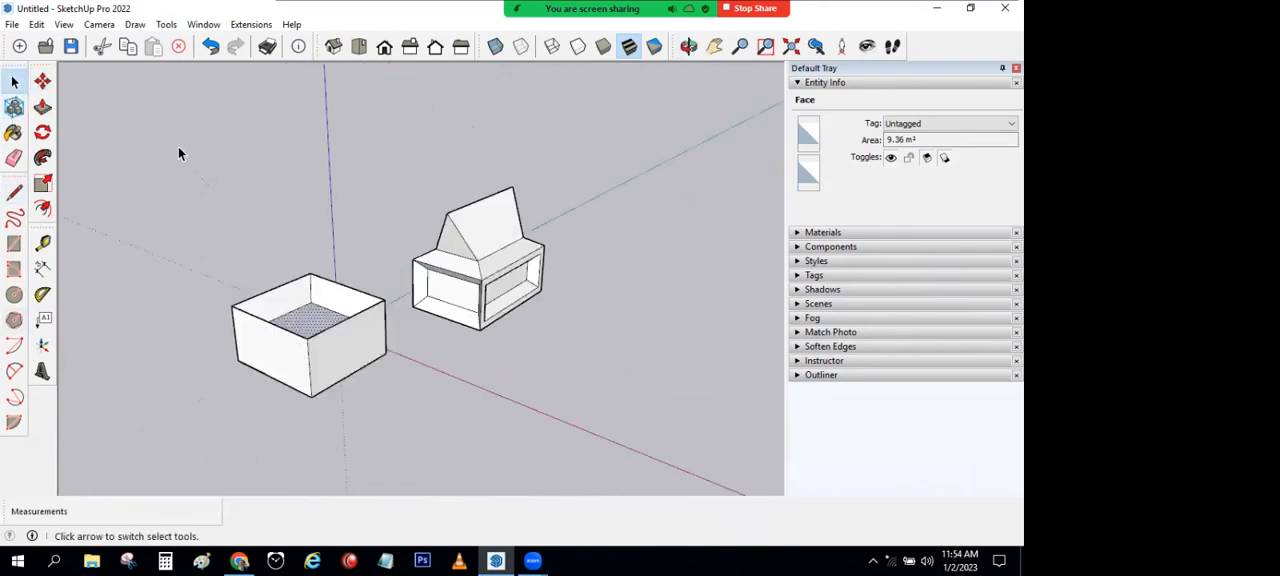